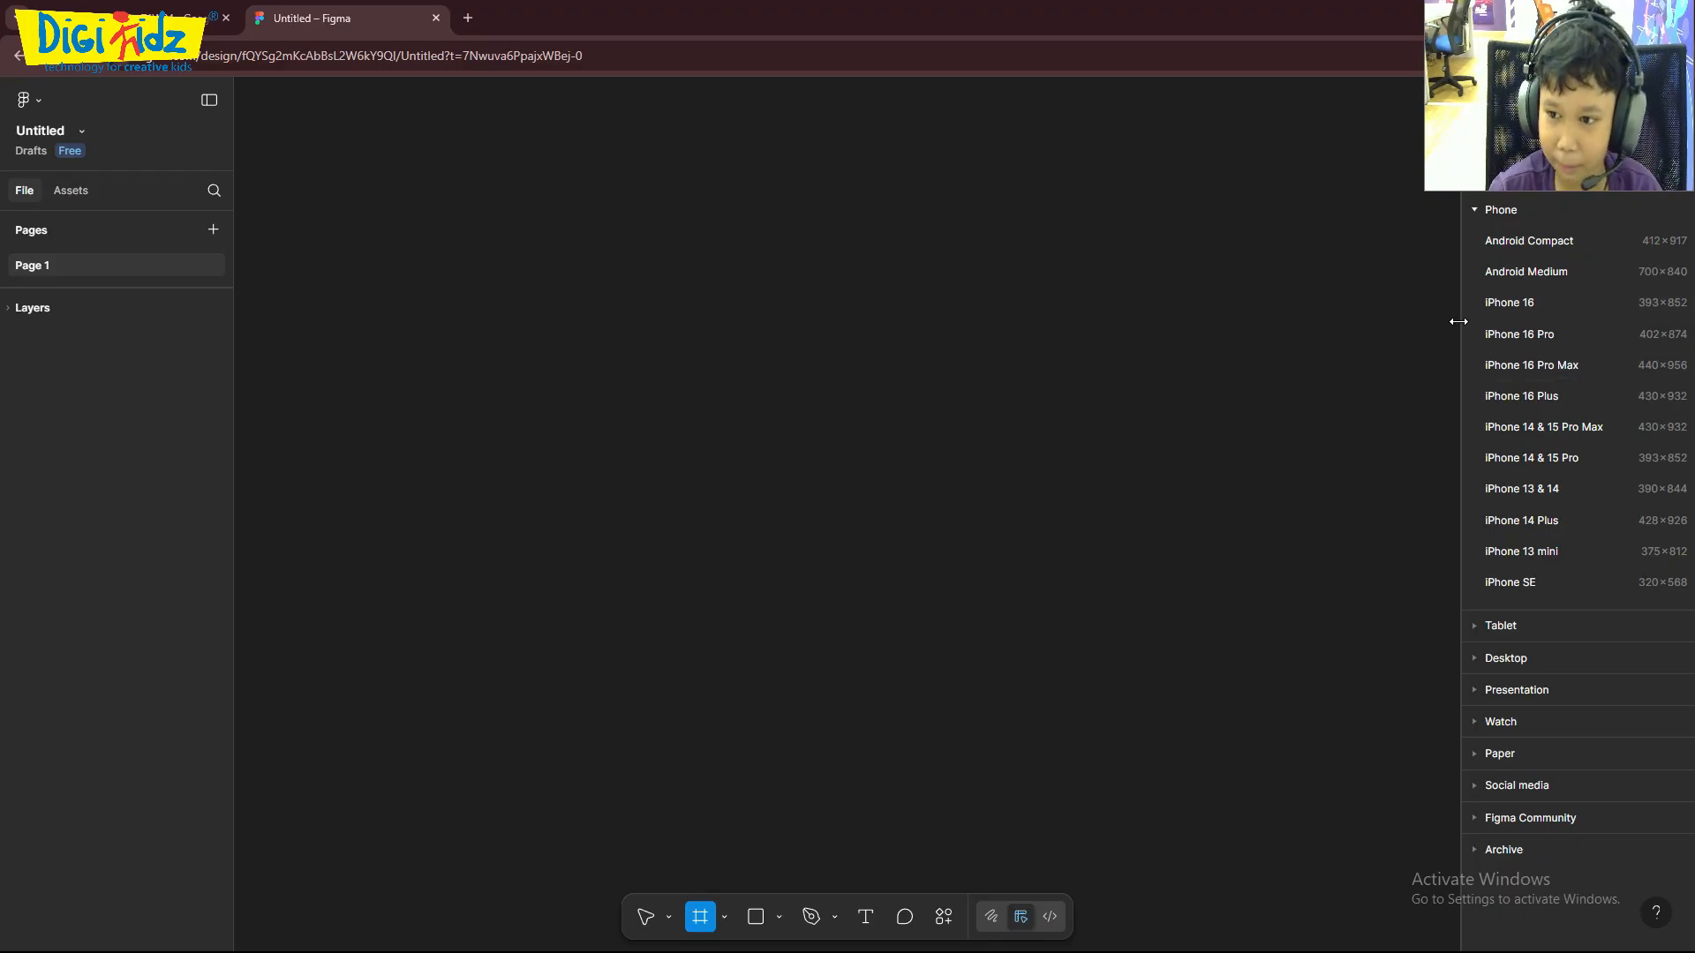
- Add an iPhone 16 Pro Max frame, 440 × 956, to the empty canvas
click(1496, 366)
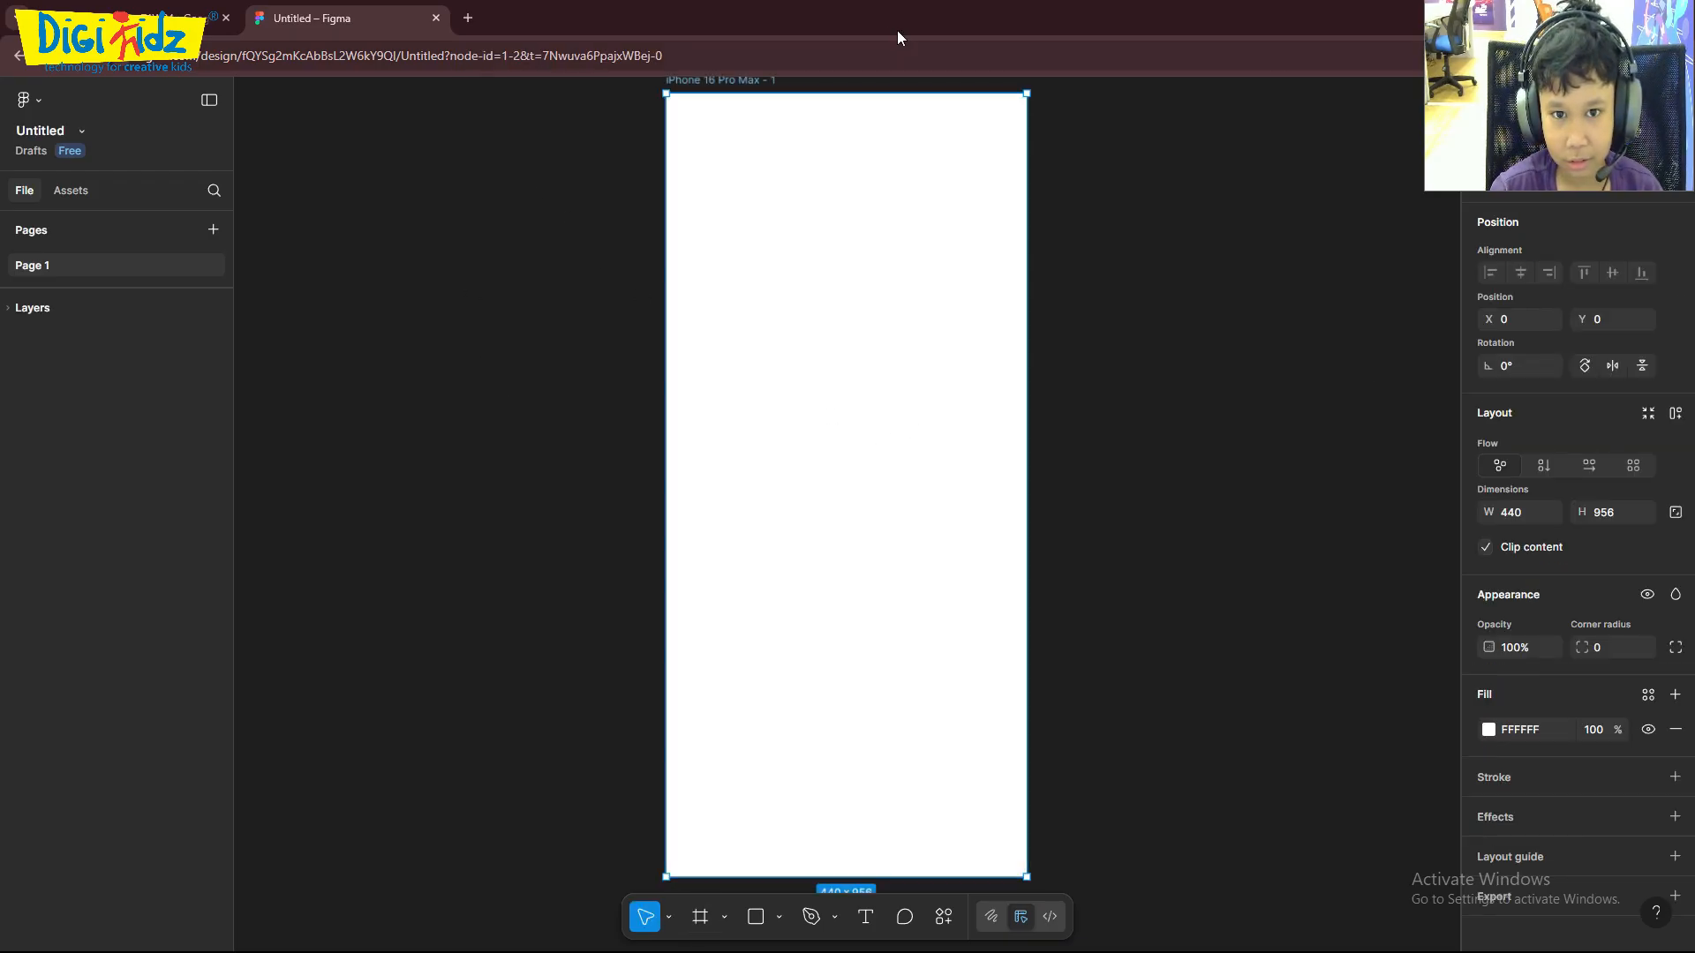
scroll(938, 367, up, 2)
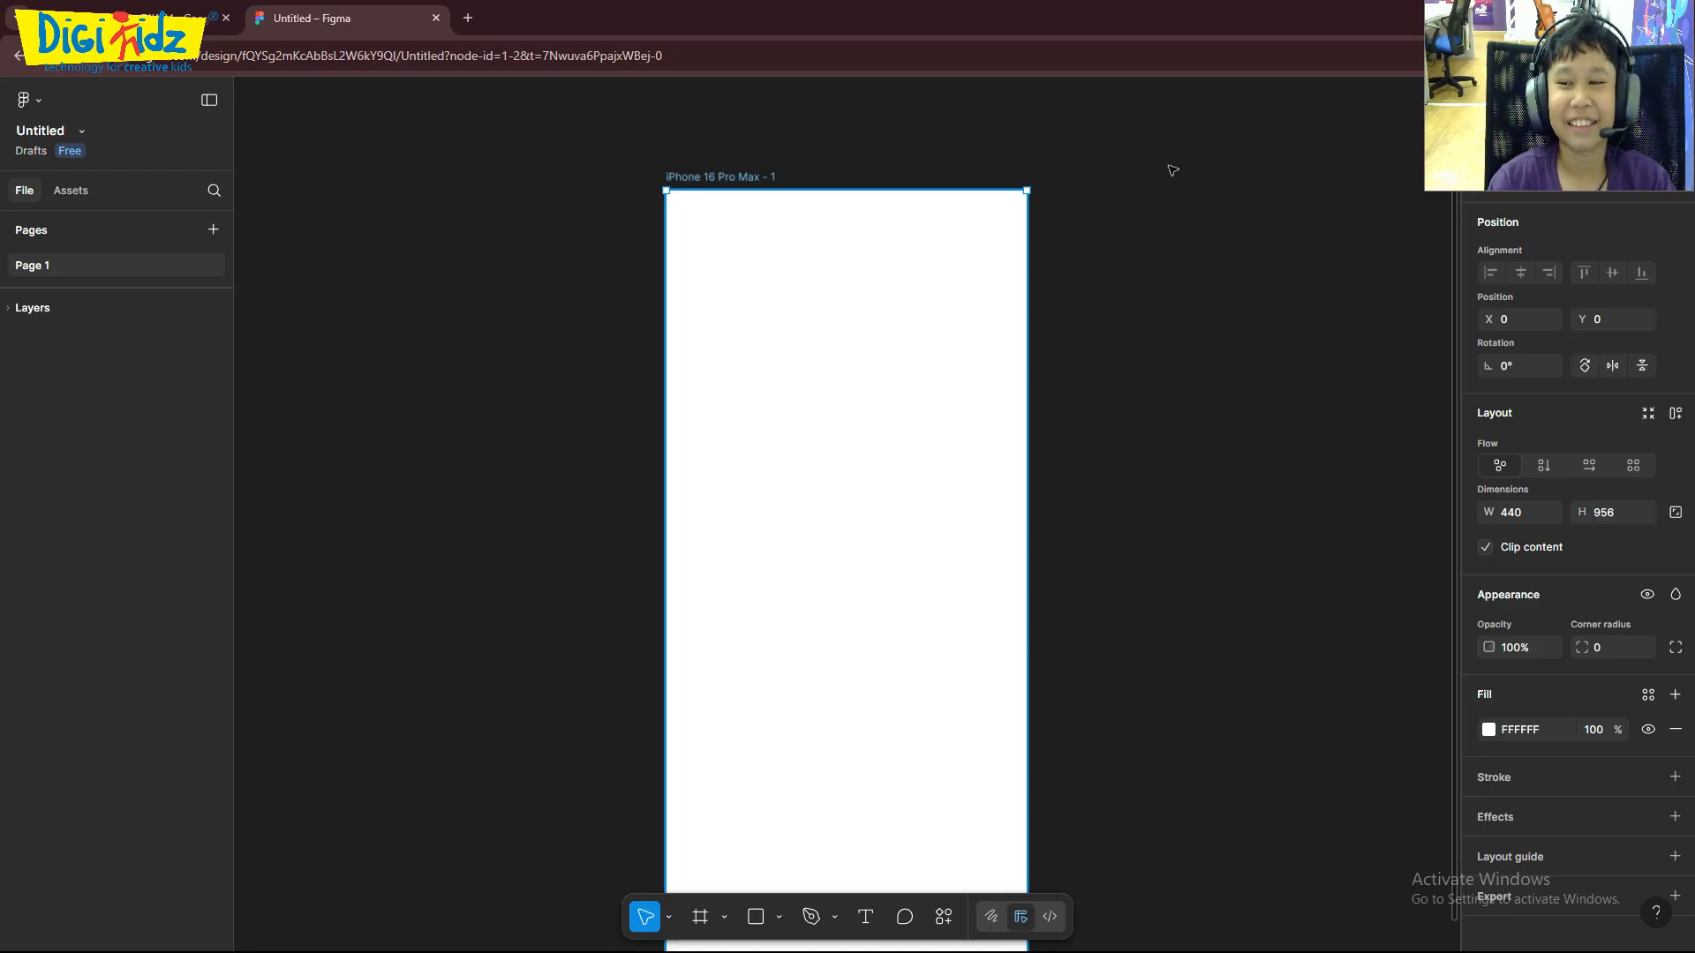
scroll(690, 549, down, 2)
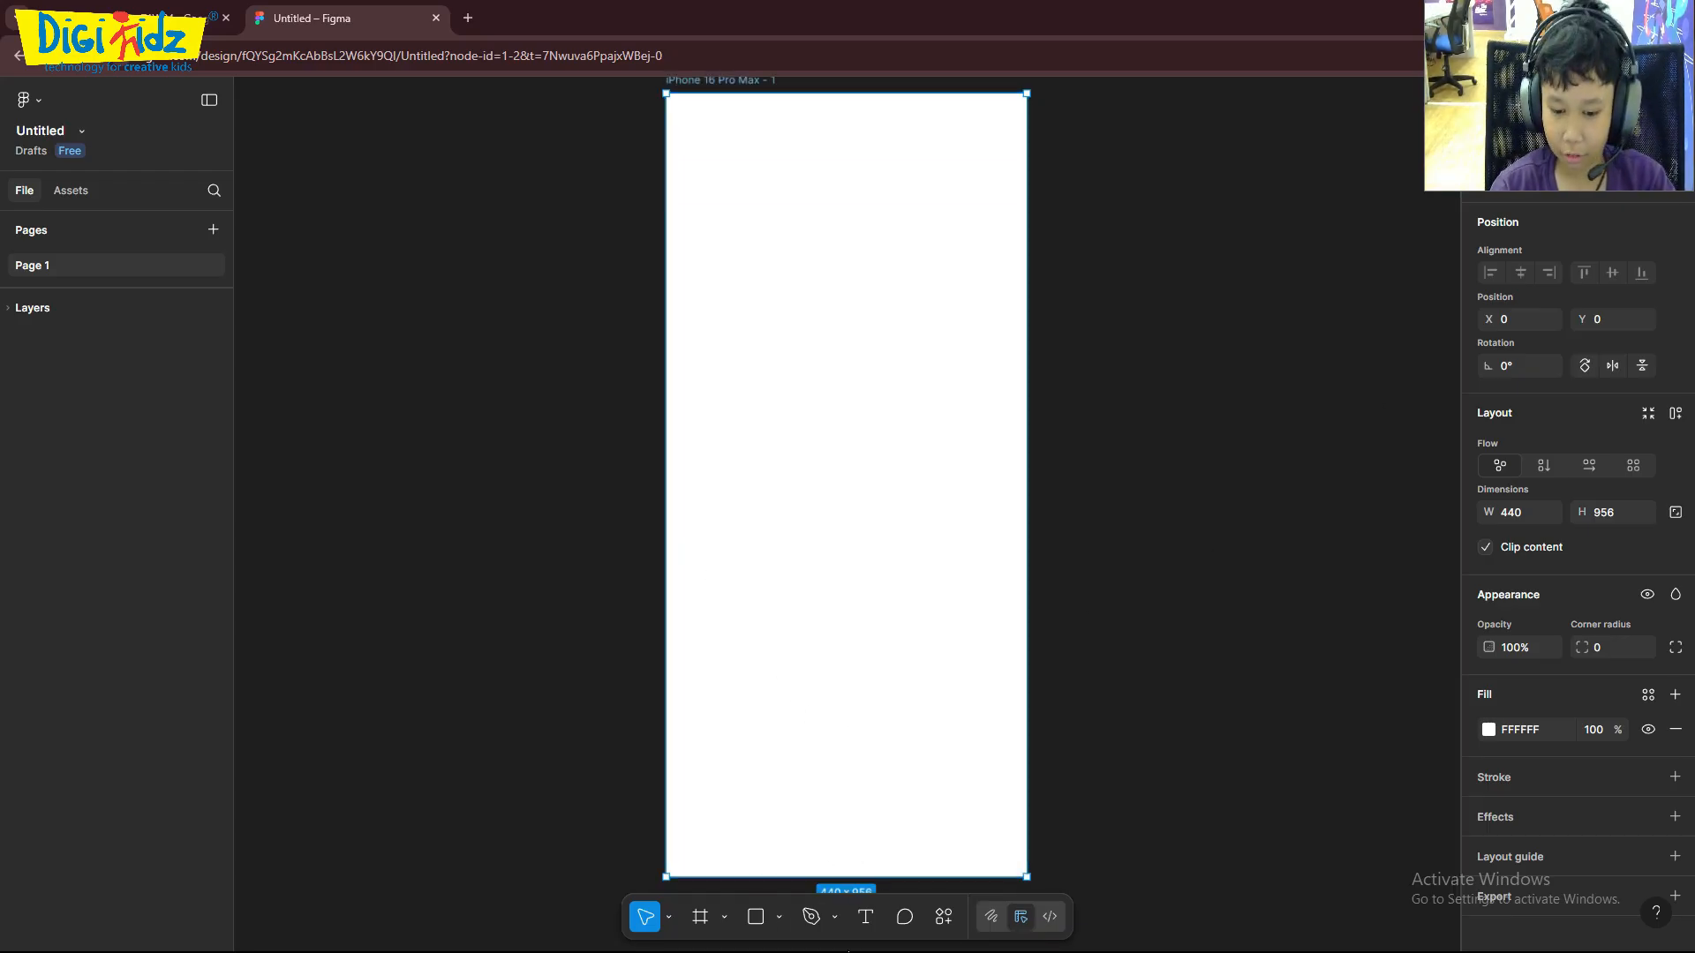
scroll(787, 310, up, 5)
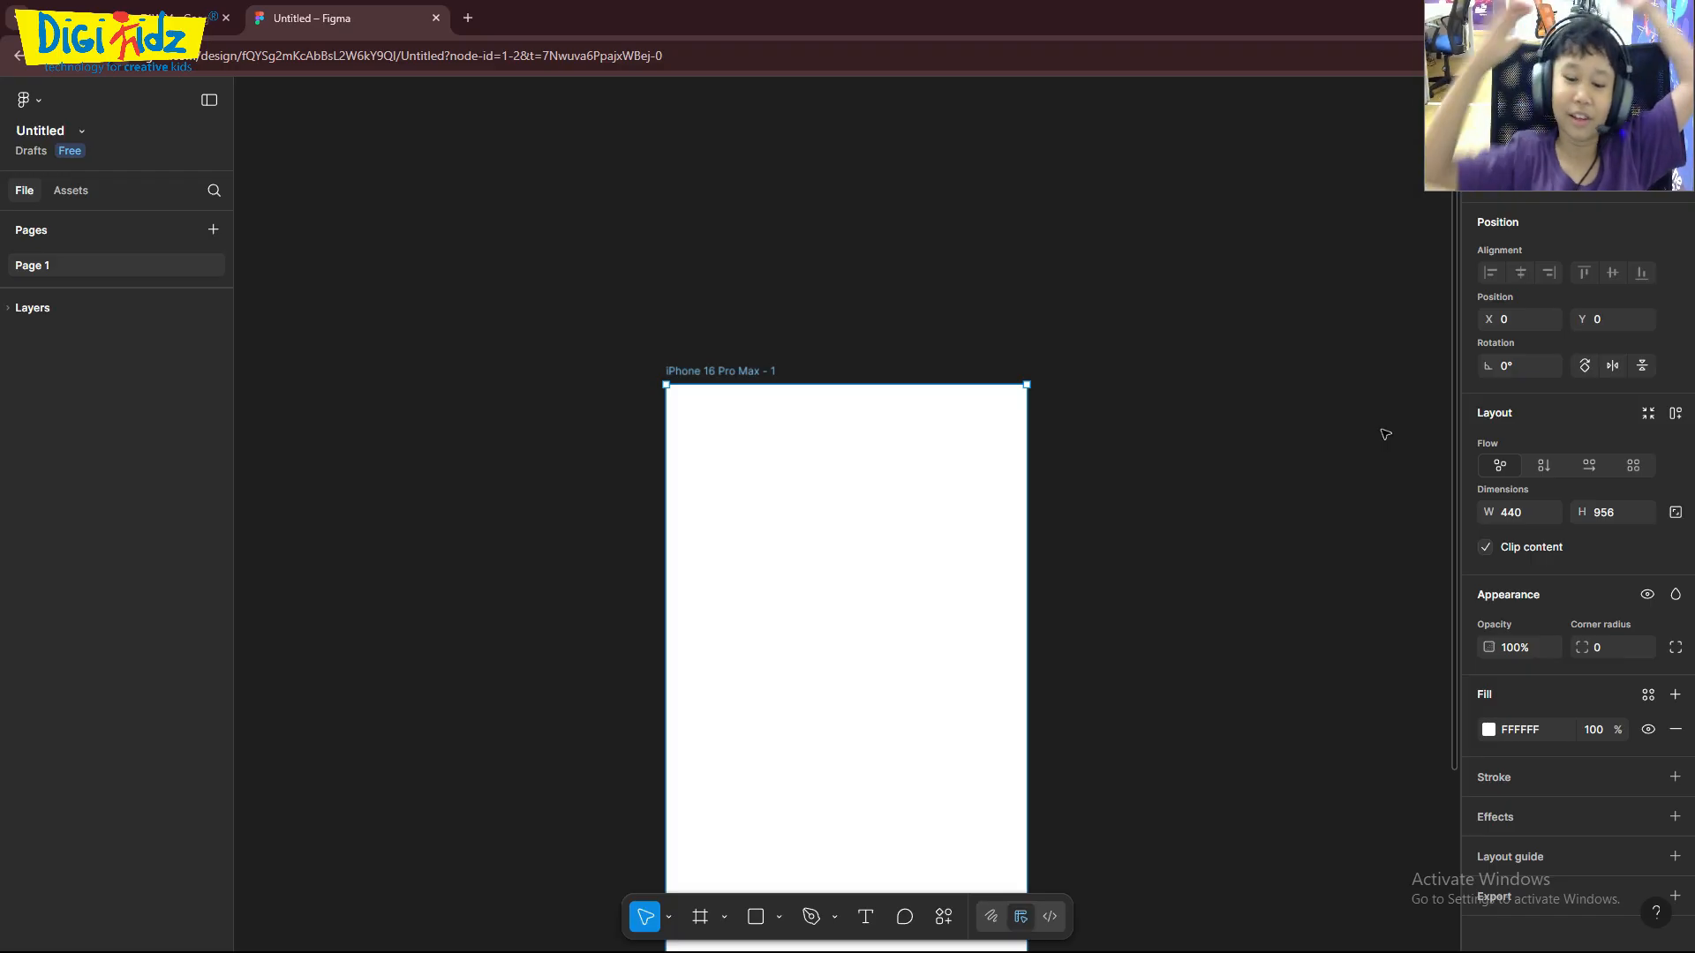
scroll(1111, 216, down, 5)
scroll(882, 352, up, 5)
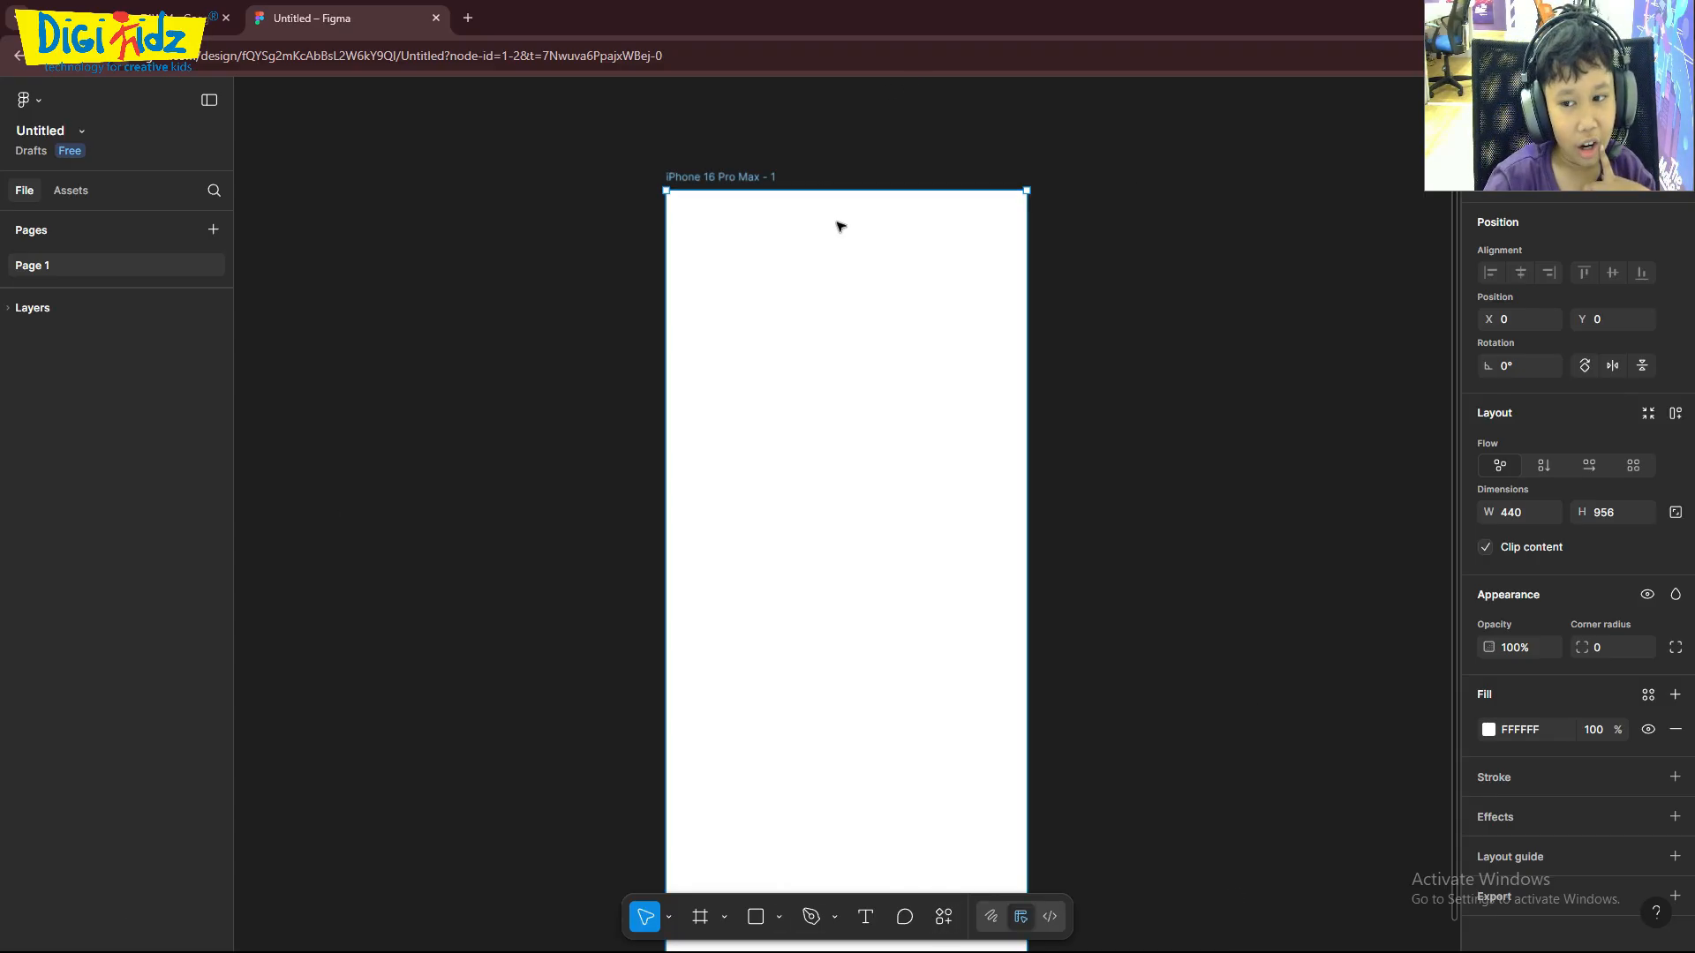
scroll(1483, 687, down, 1)
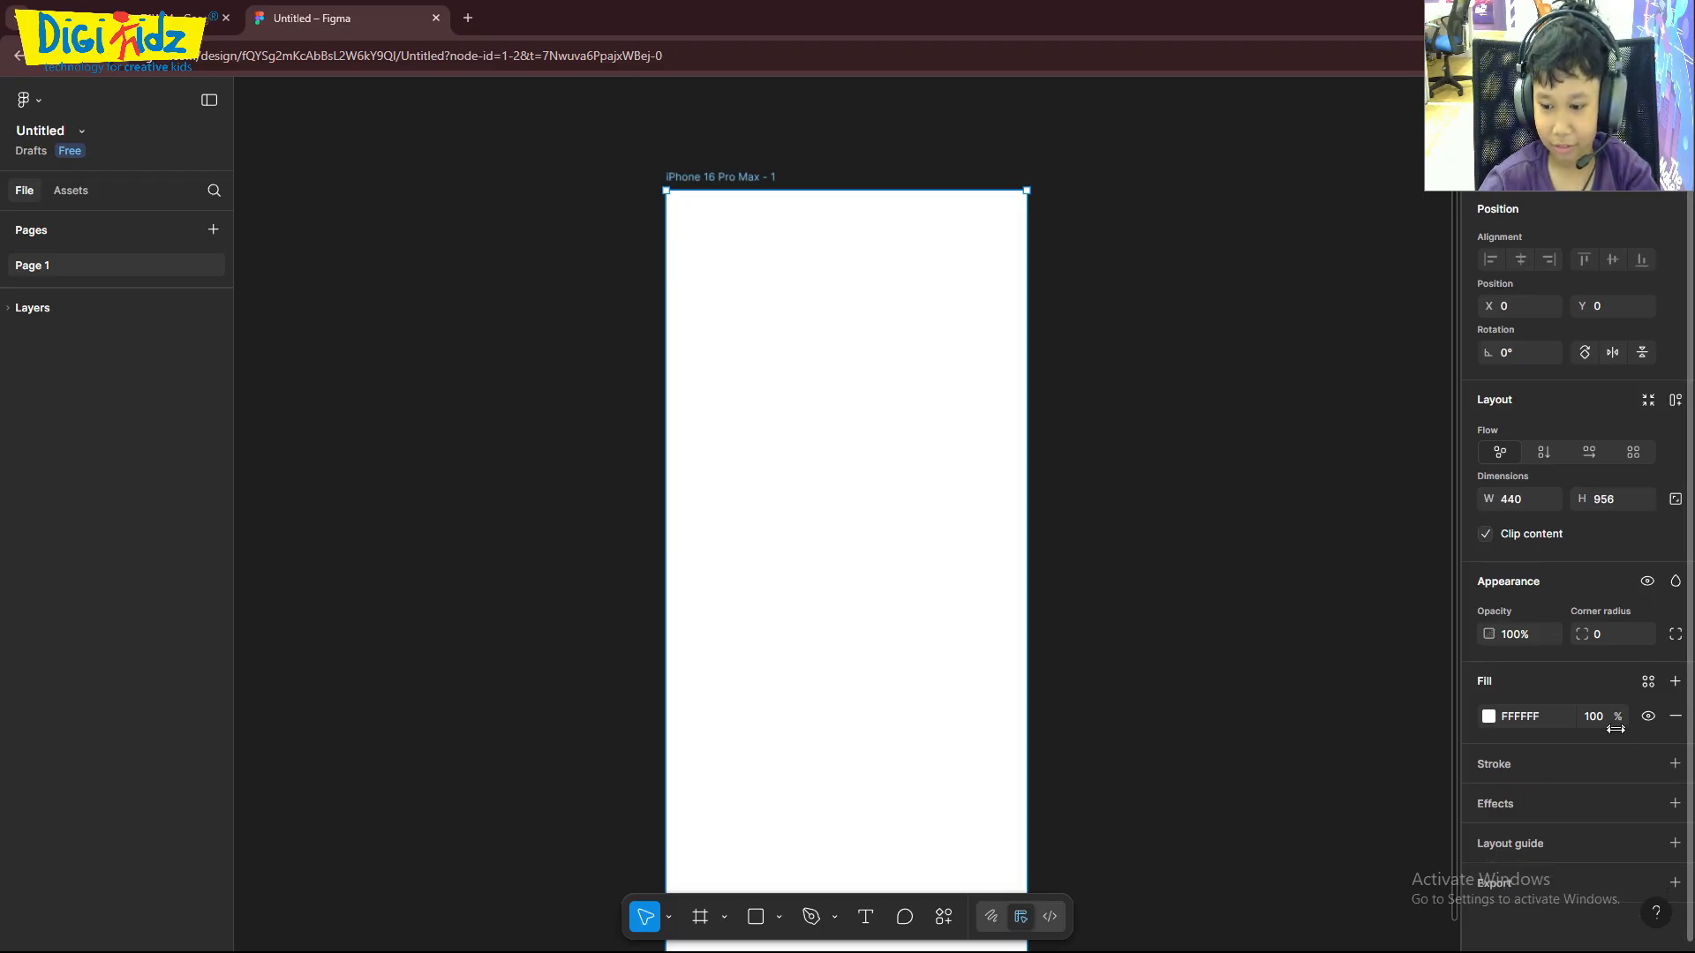
scroll(942, 783, down, 1)
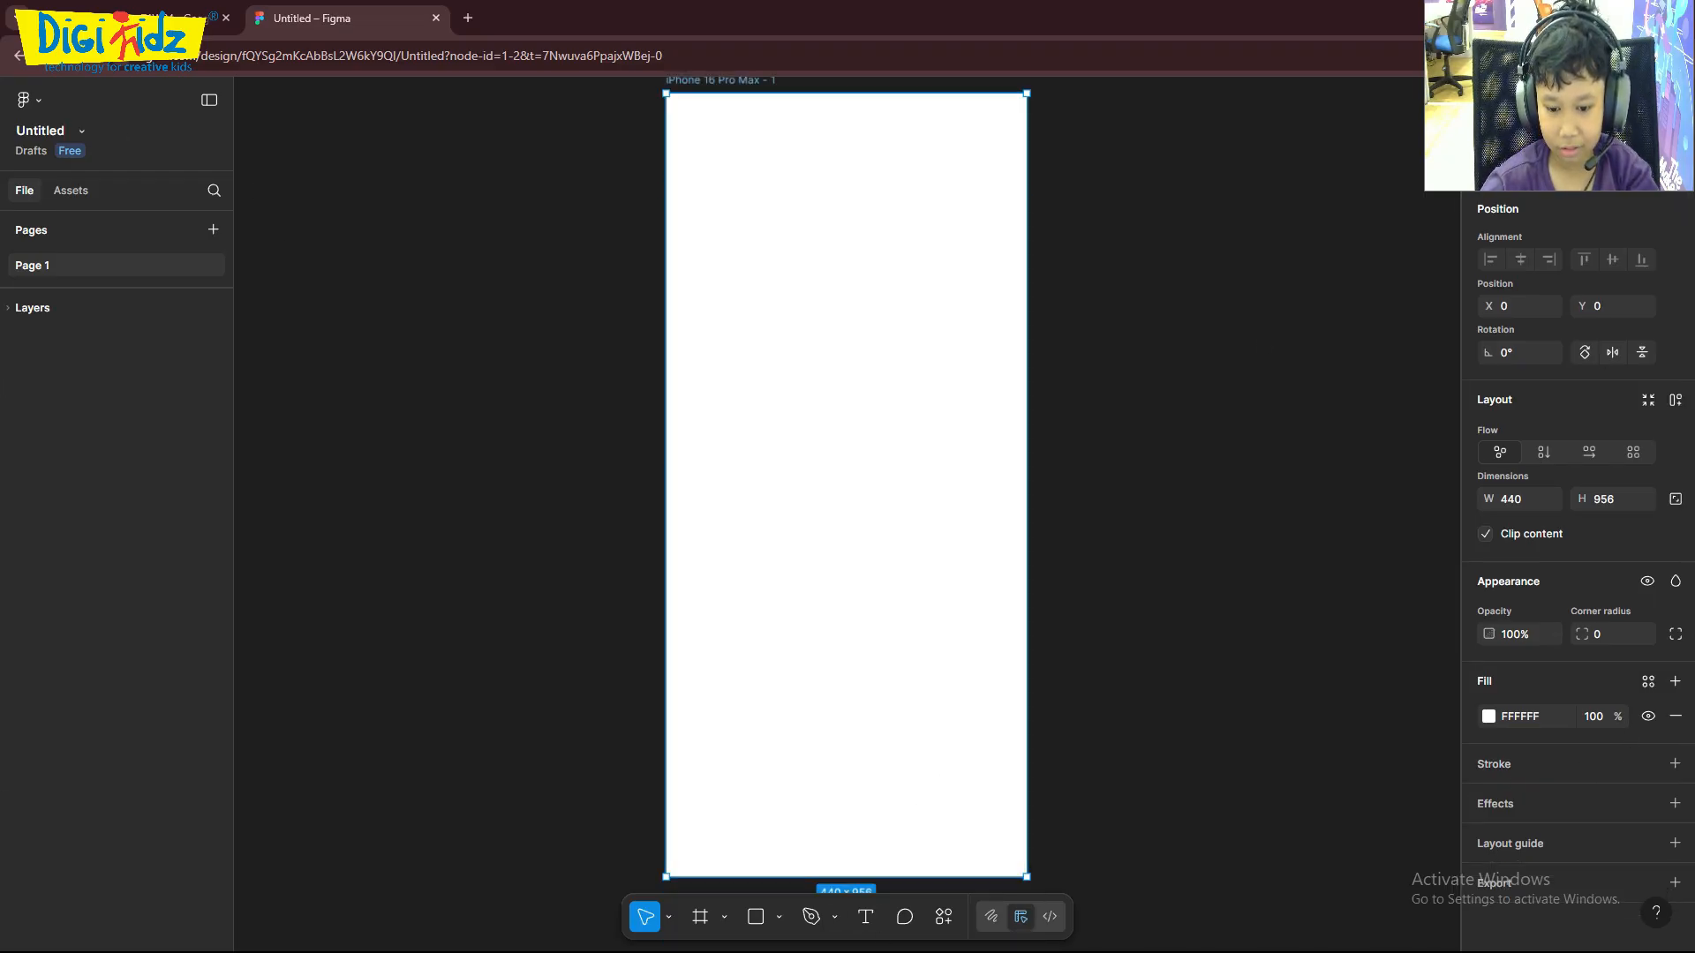
scroll(883, 238, up, 2)
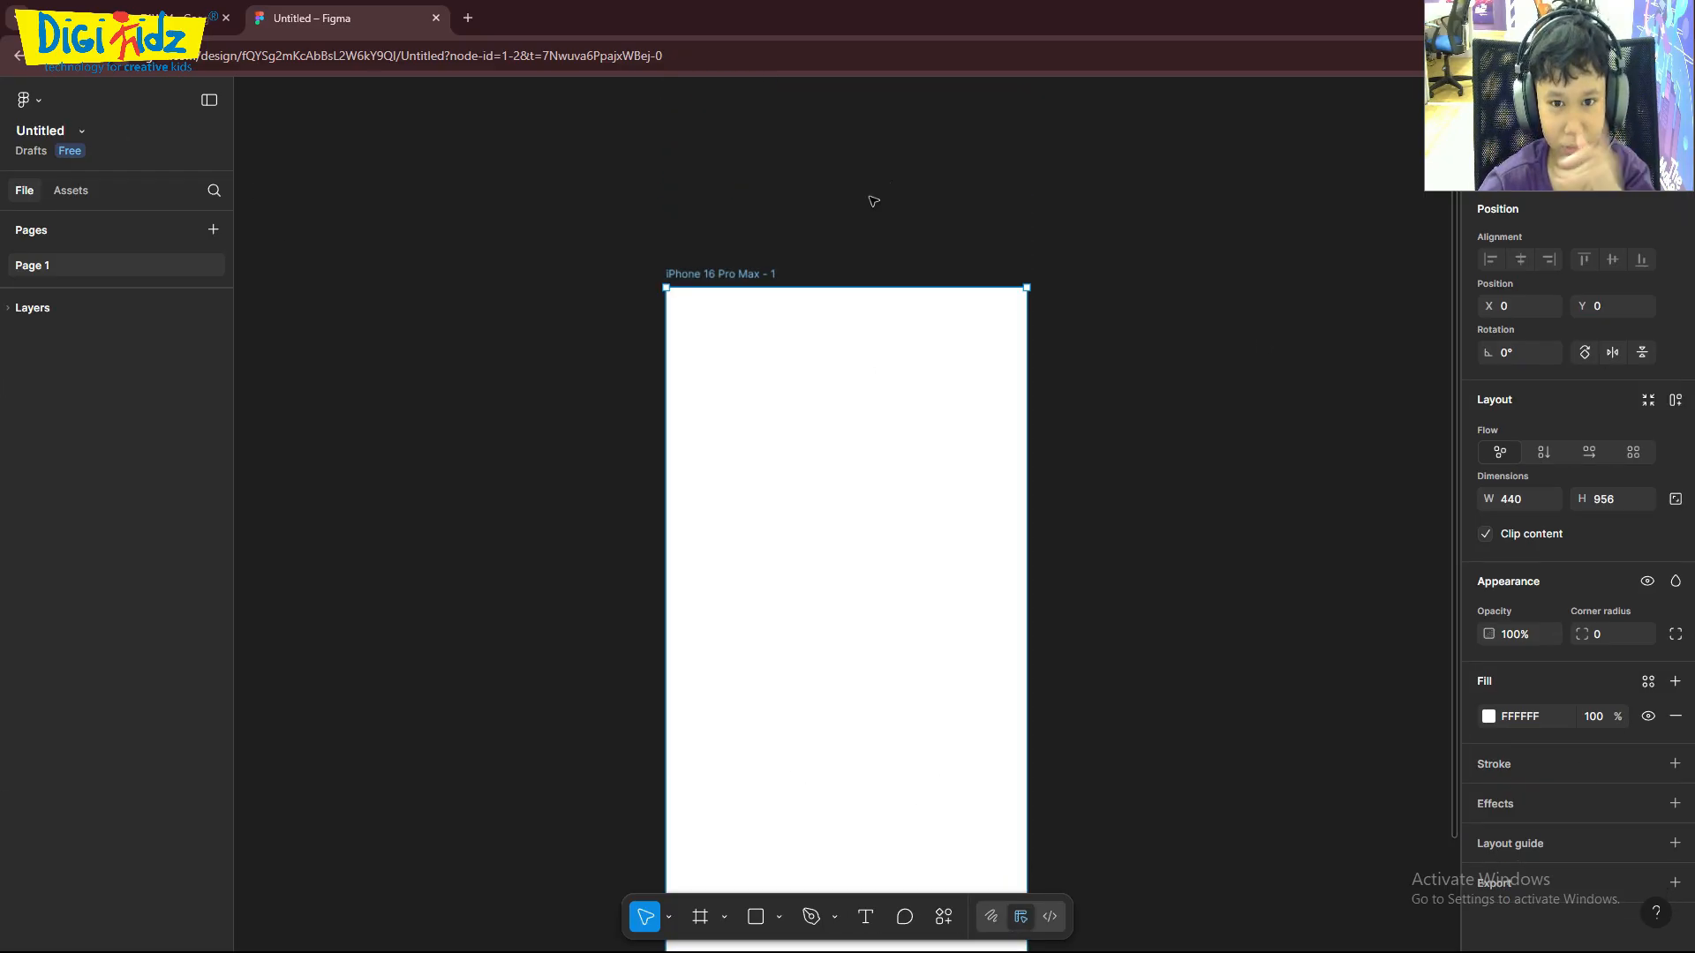
click(700, 917)
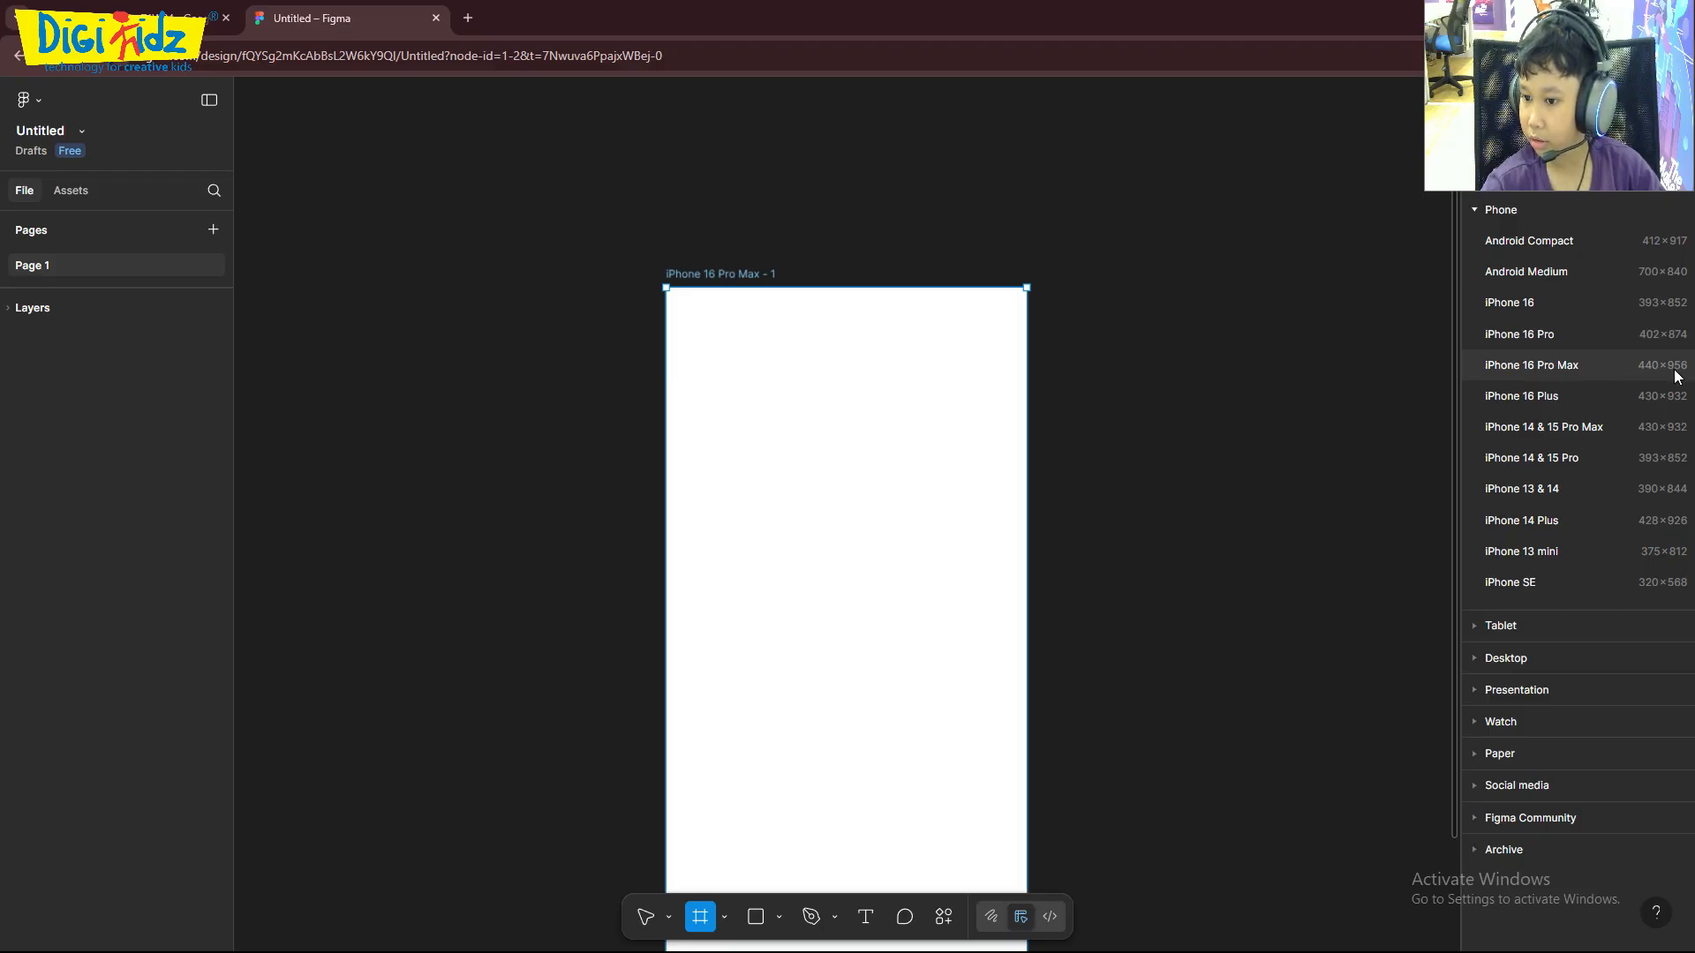
scroll(1114, 357, down, 3)
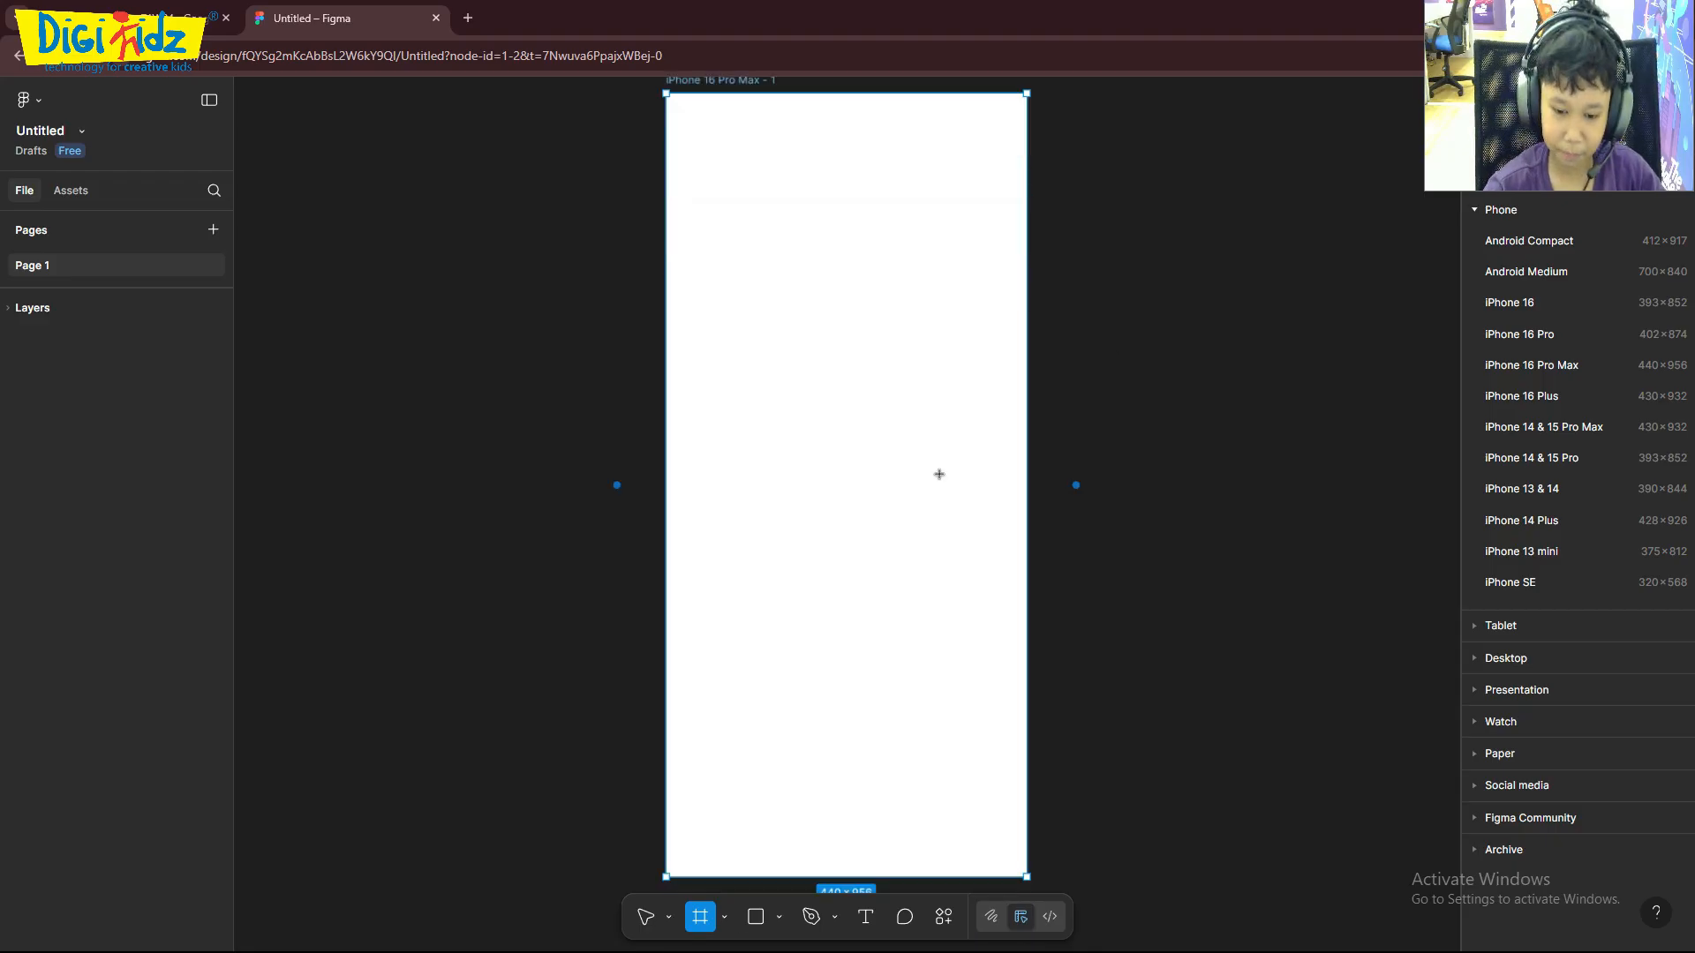
scroll(1006, 383, up, 2)
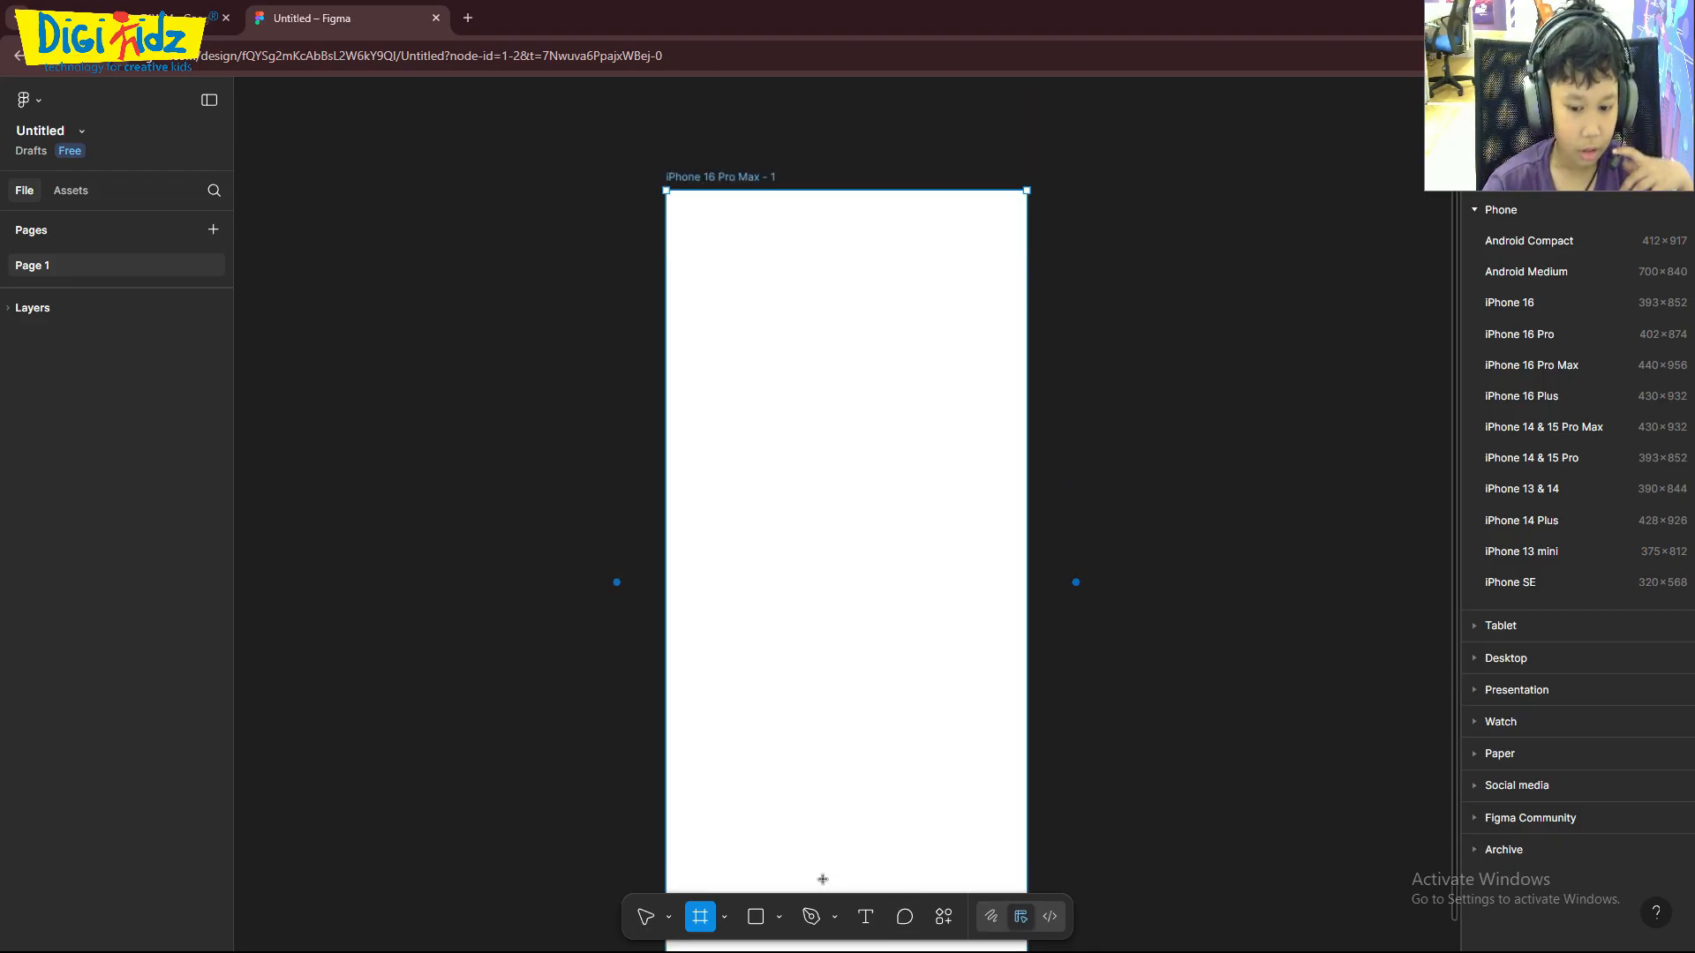
click(841, 579)
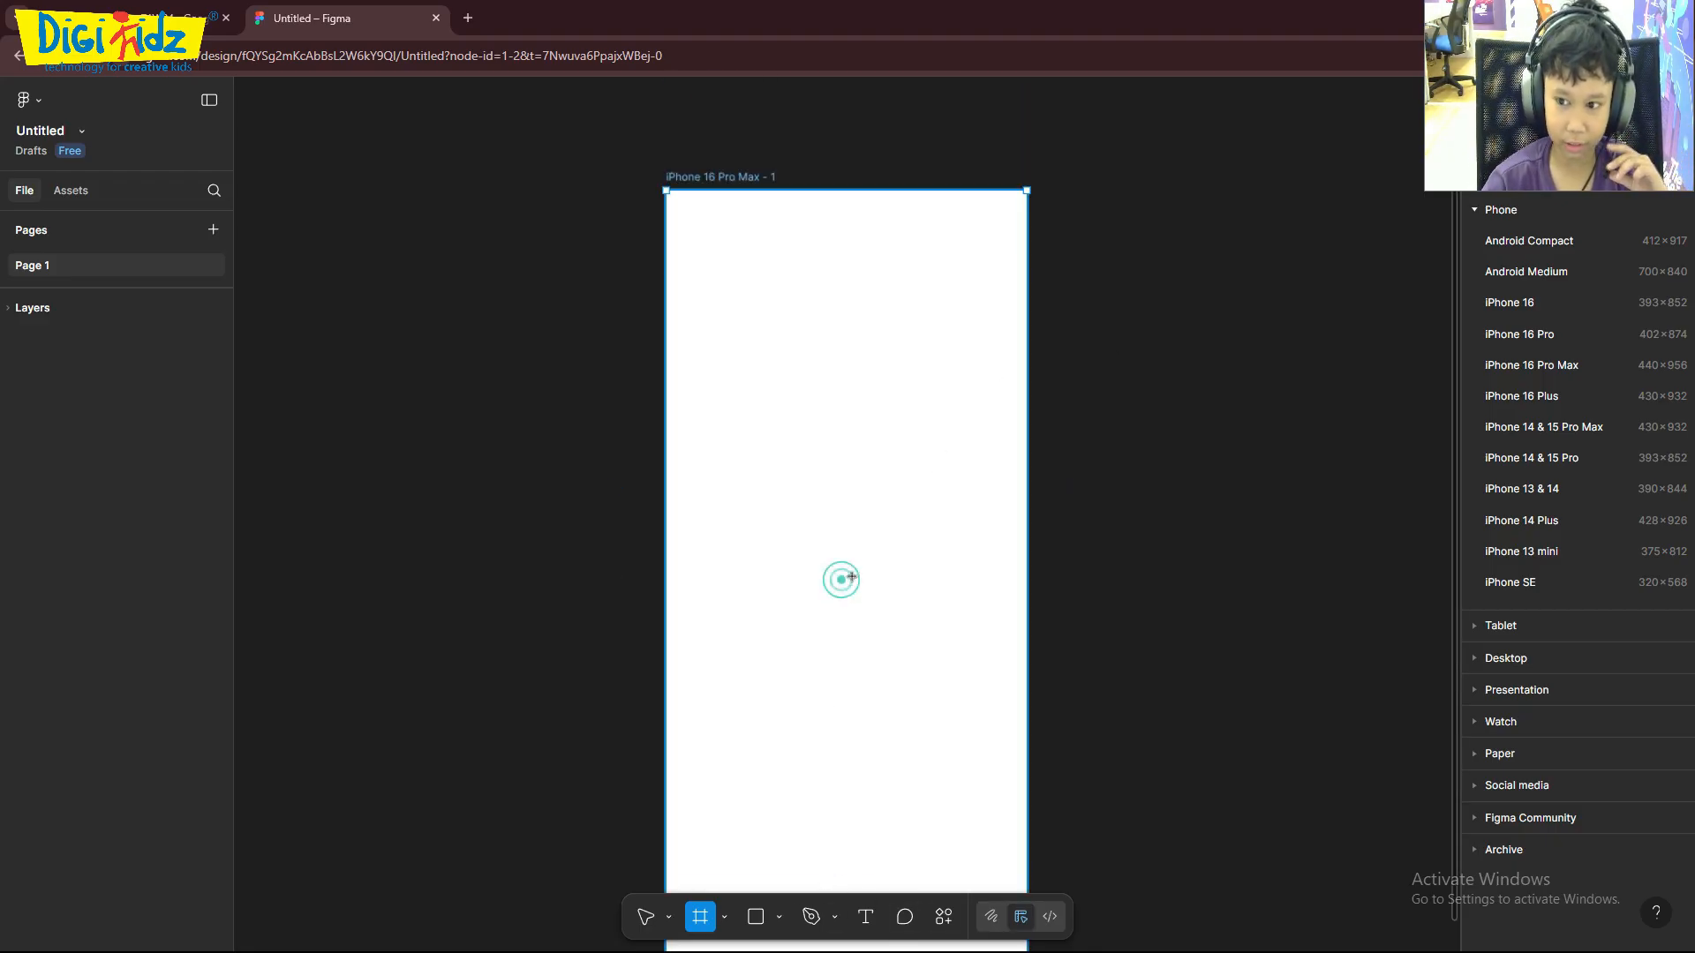
click(1553, 694)
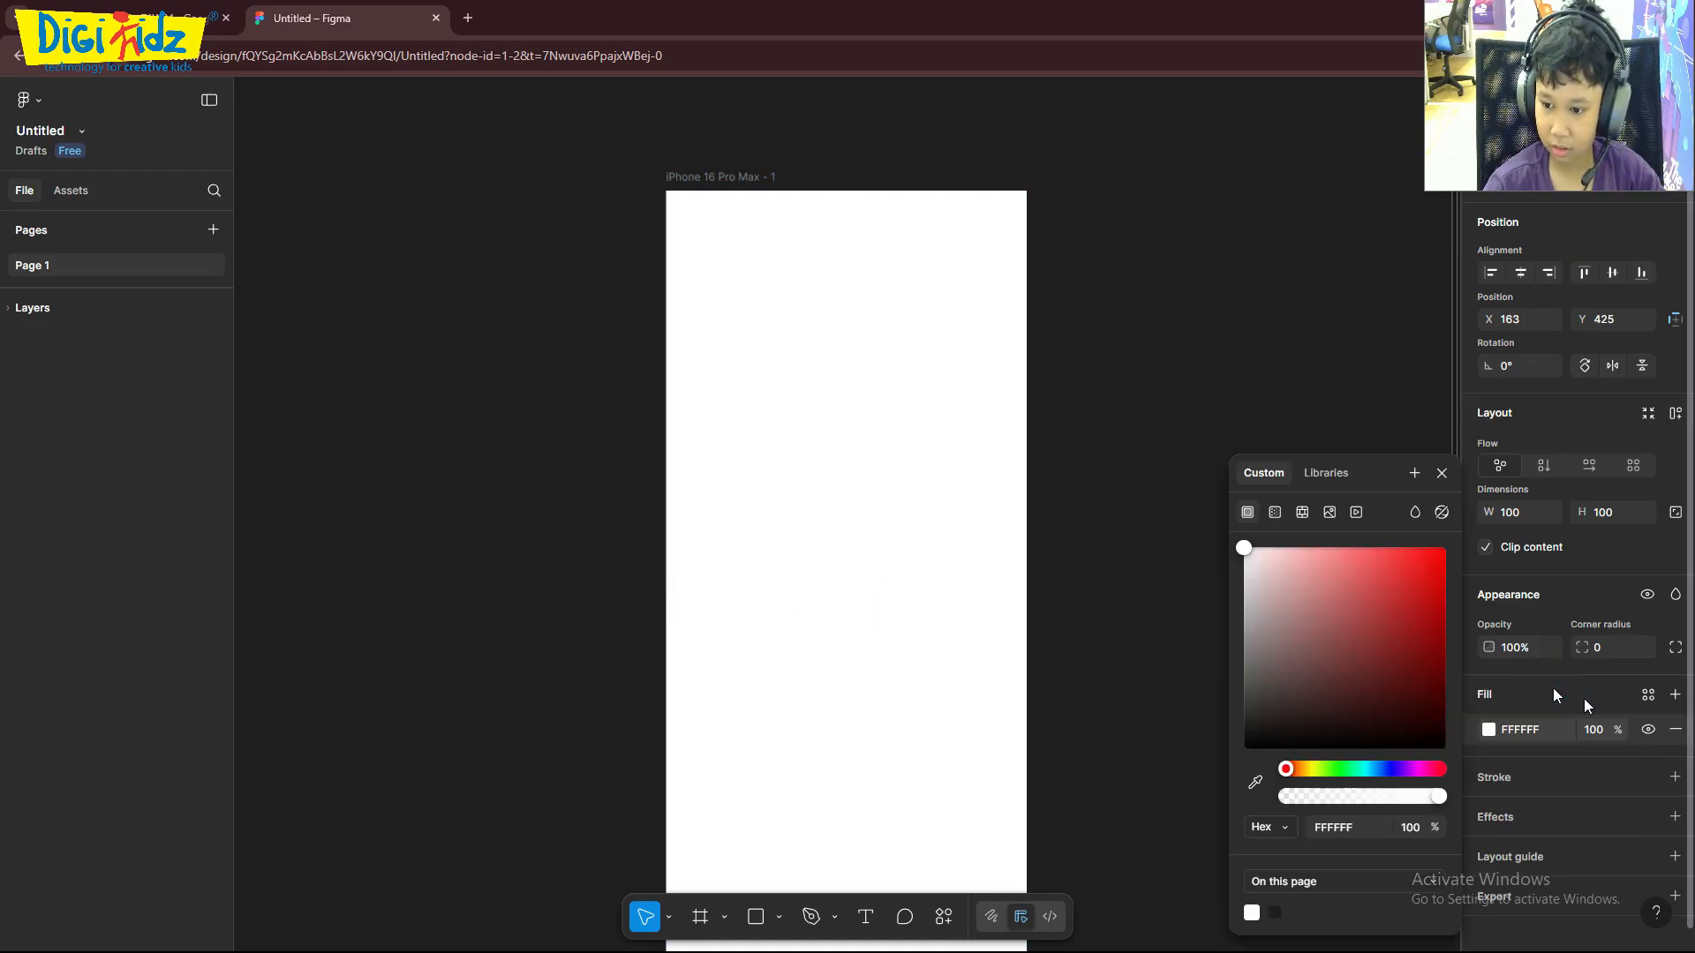
drag(1234, 553, 1527, 632)
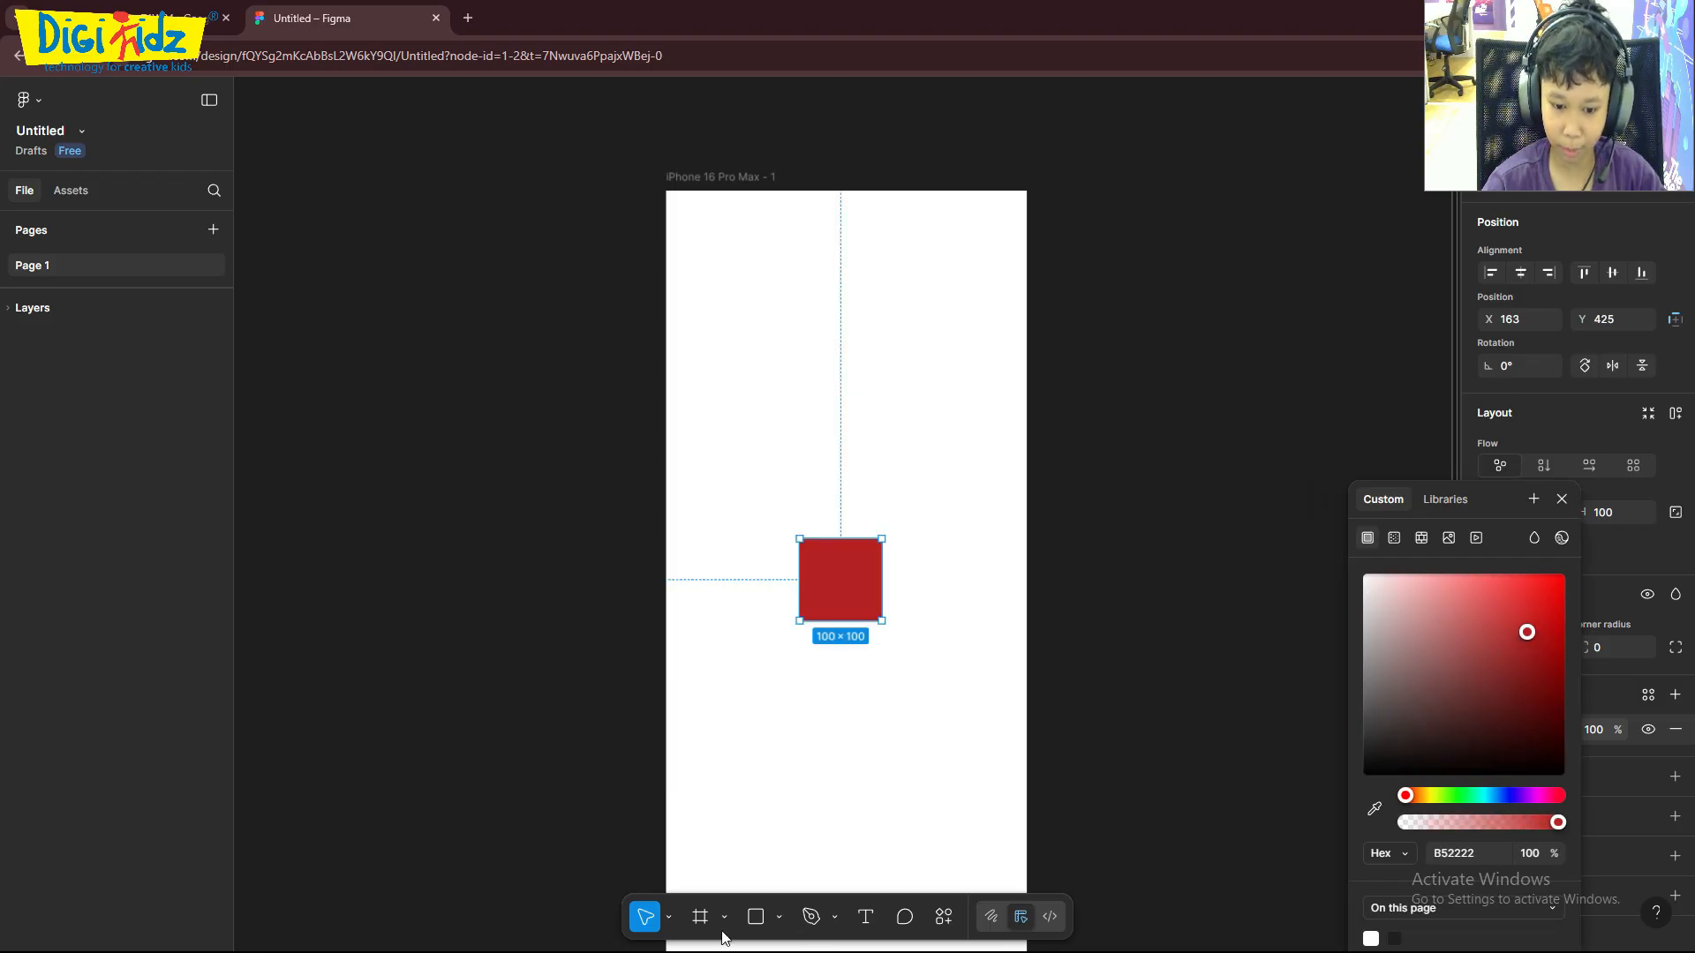
key(Delete)
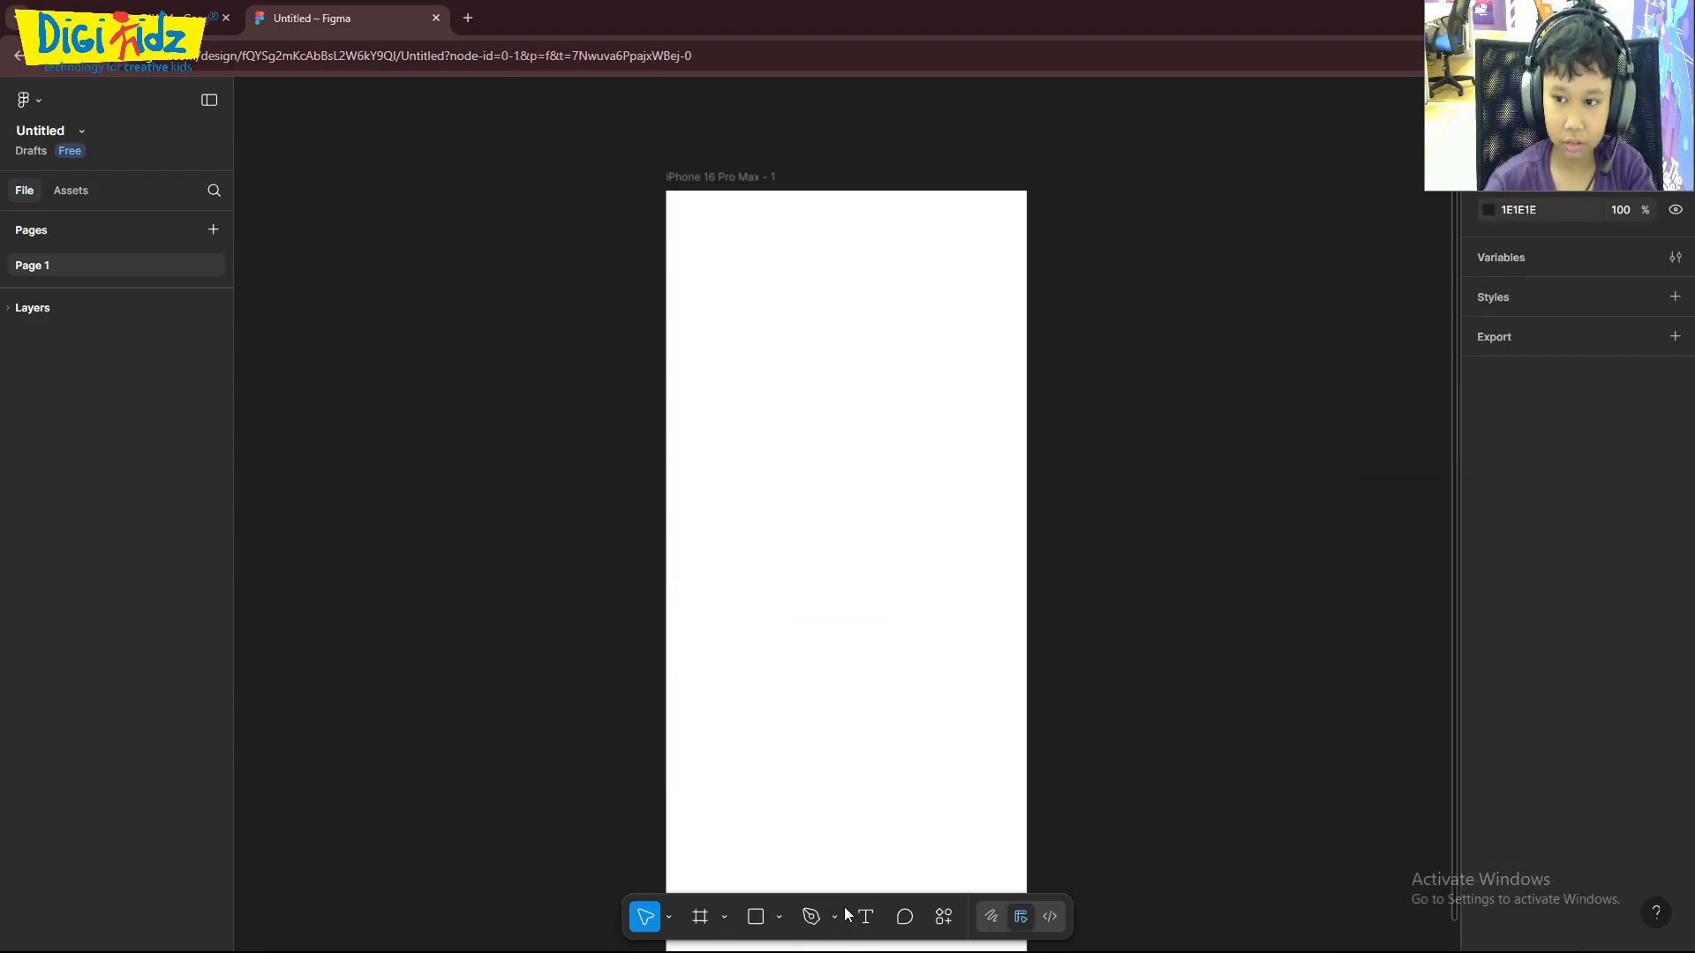
- Try the pattern, image and video fill types on the iPhone frame, ending on a solid fill
click(882, 325)
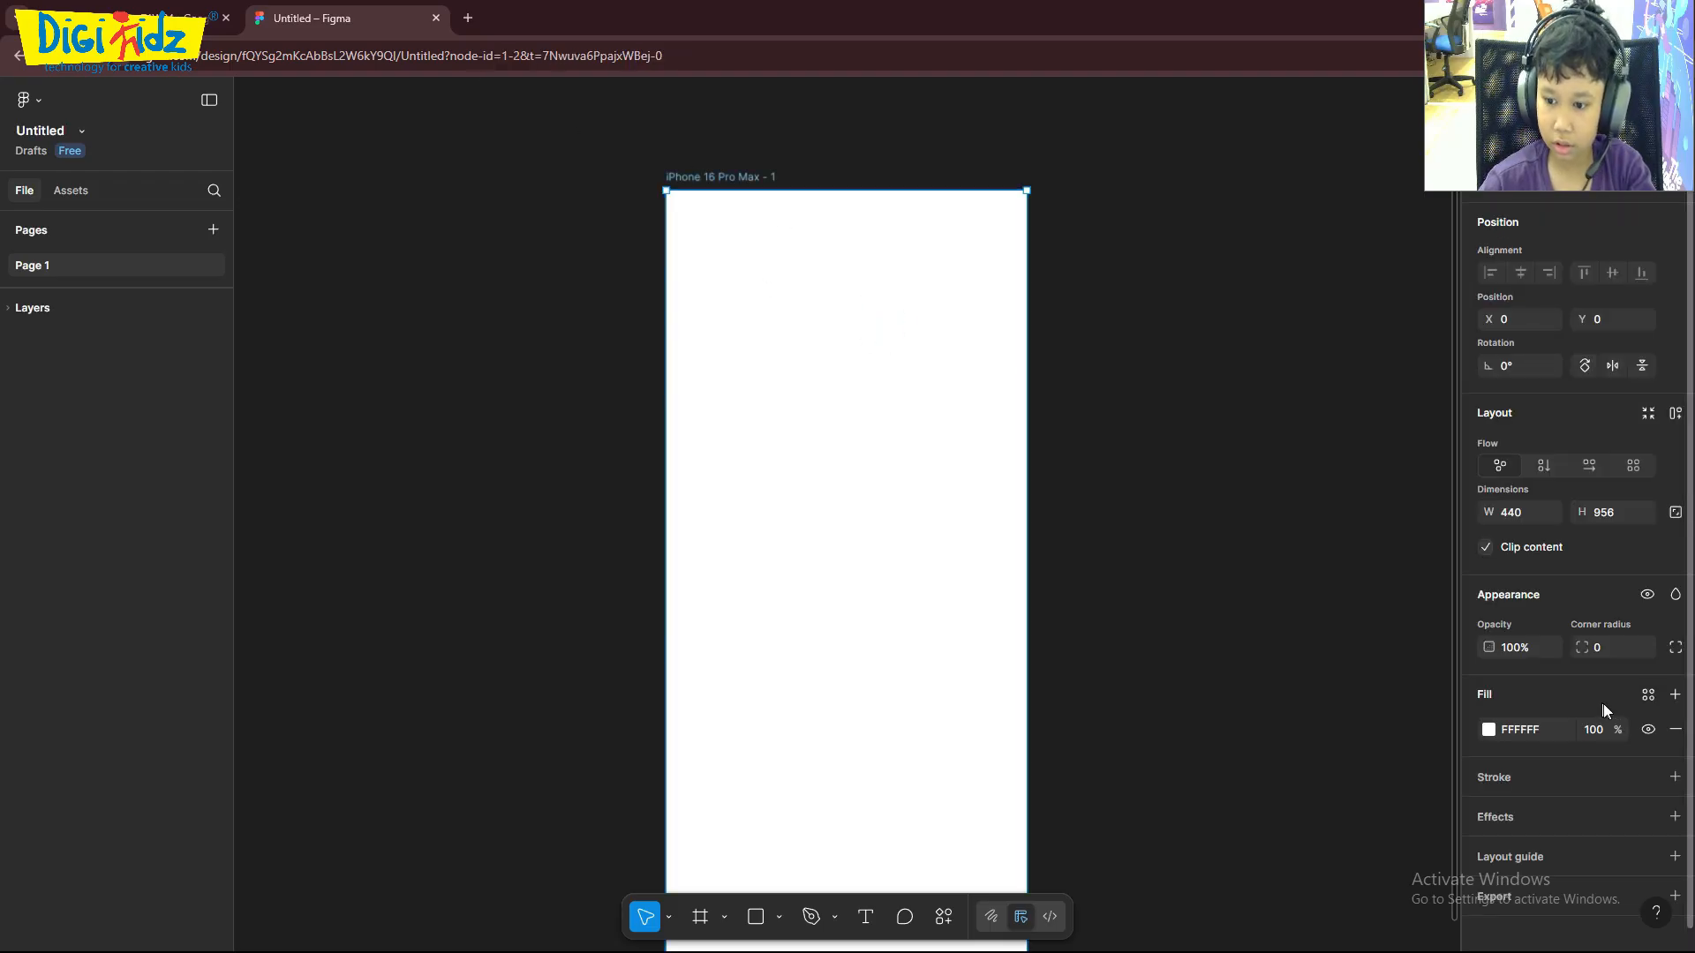
scroll(1571, 713, down, 1)
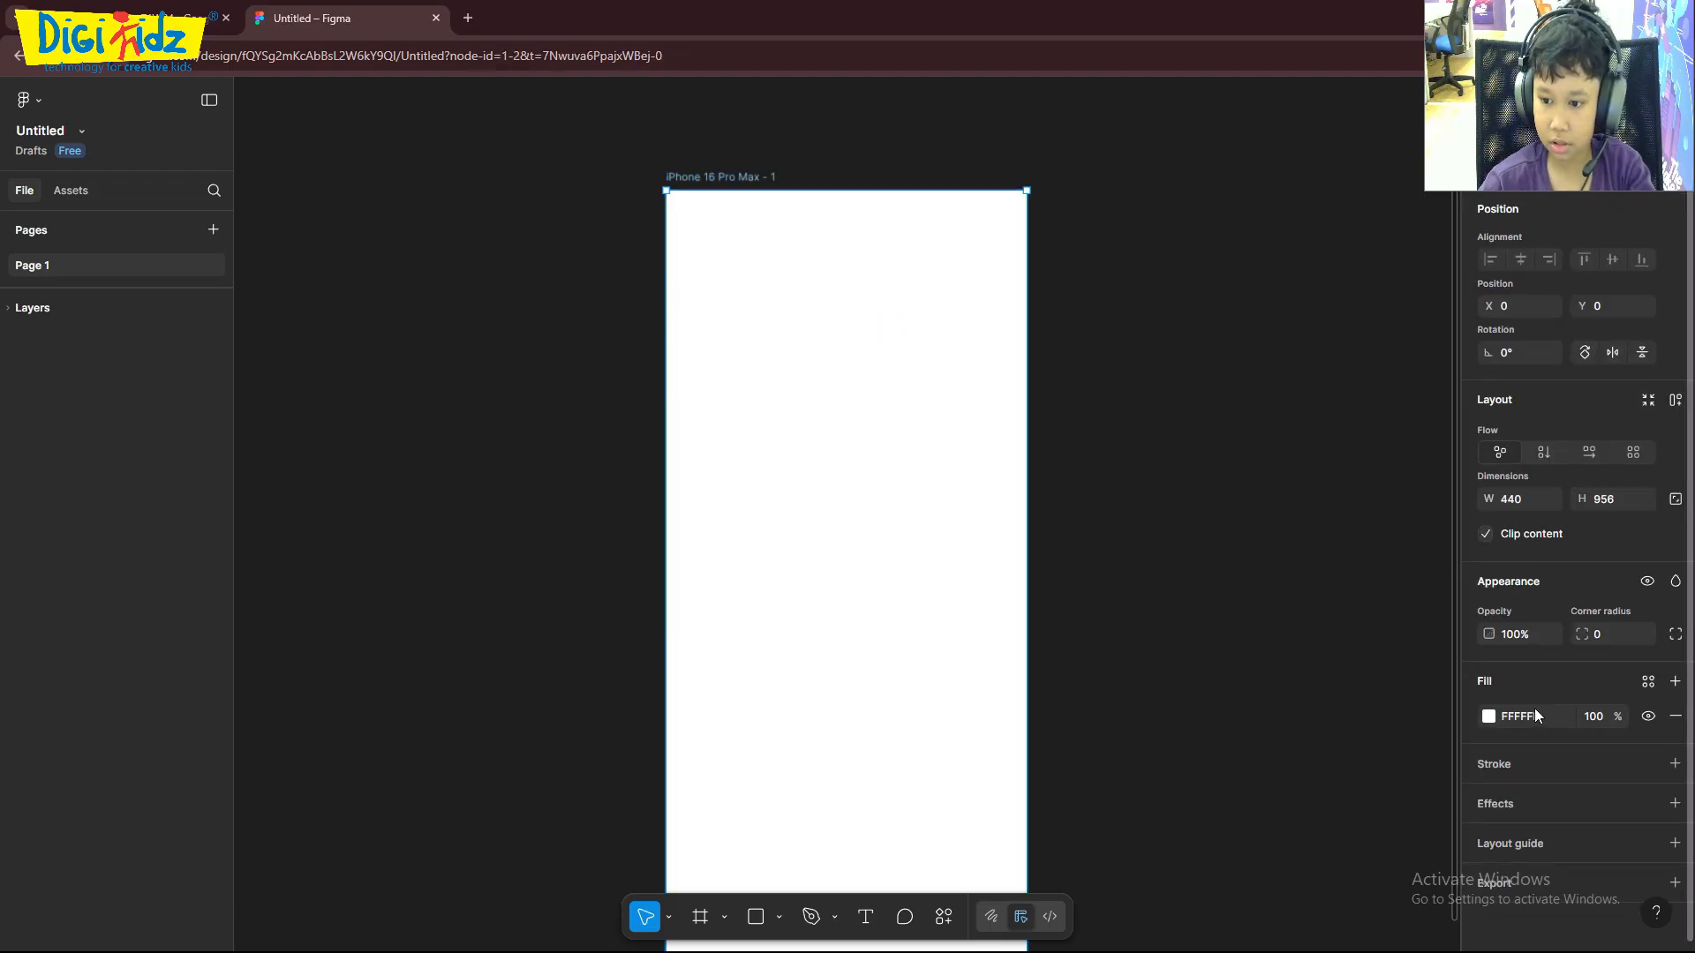
click(1488, 716)
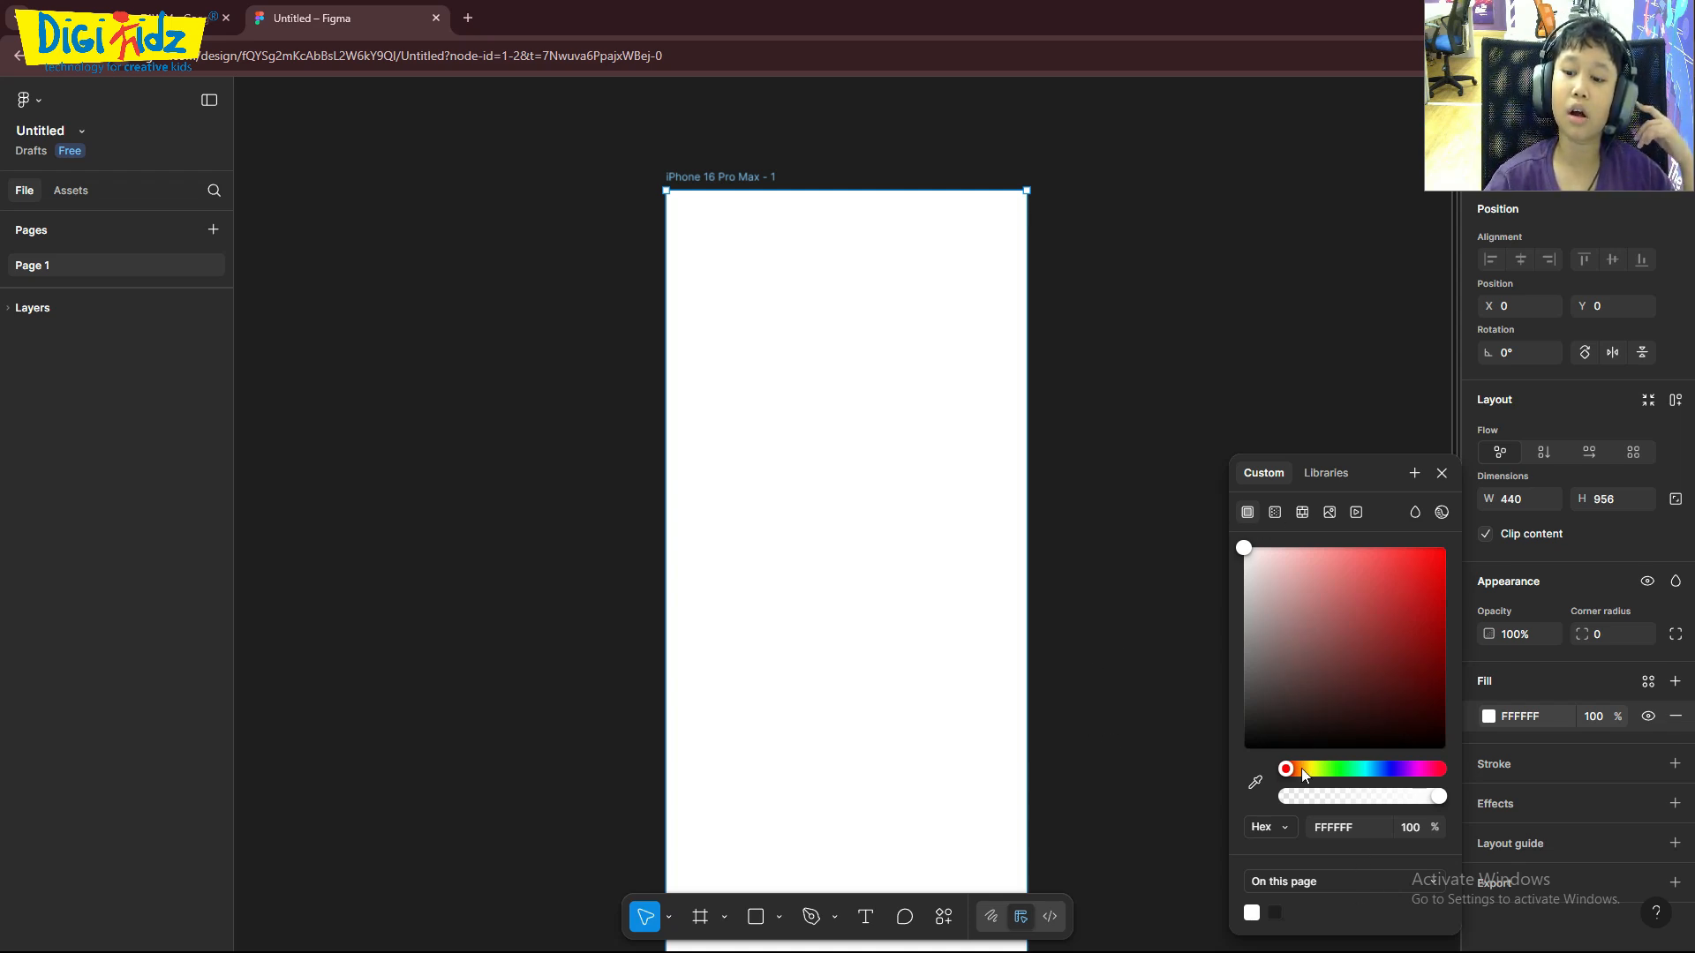
click(1280, 515)
click(1302, 514)
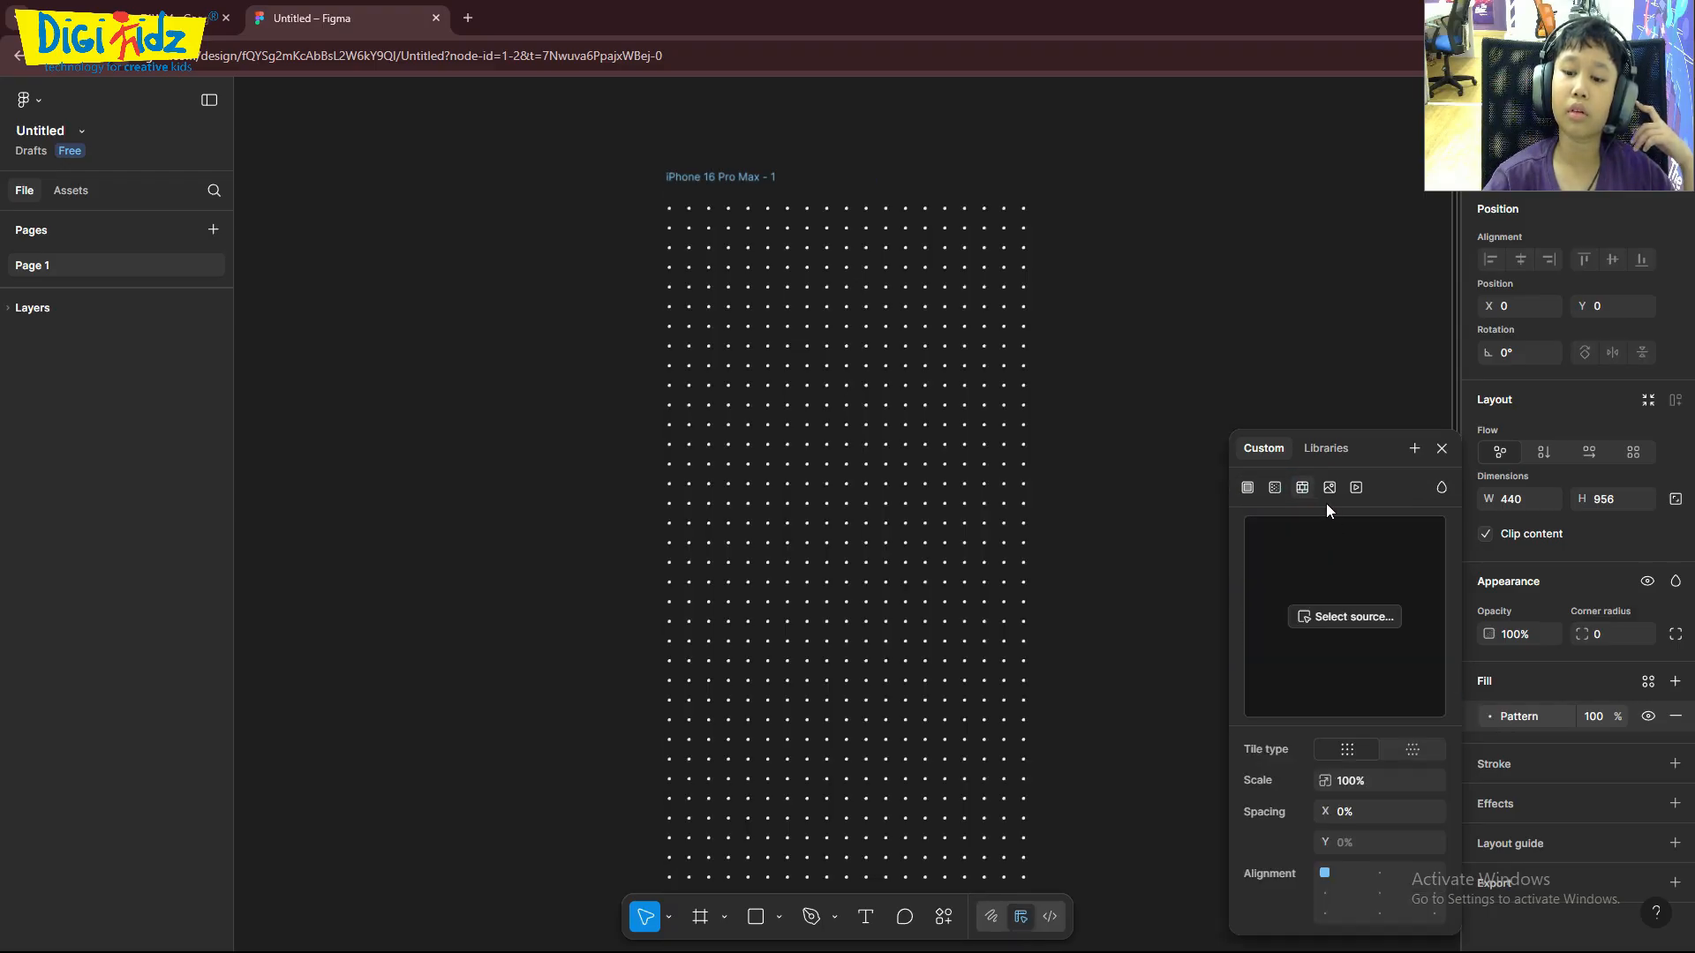
click(1326, 490)
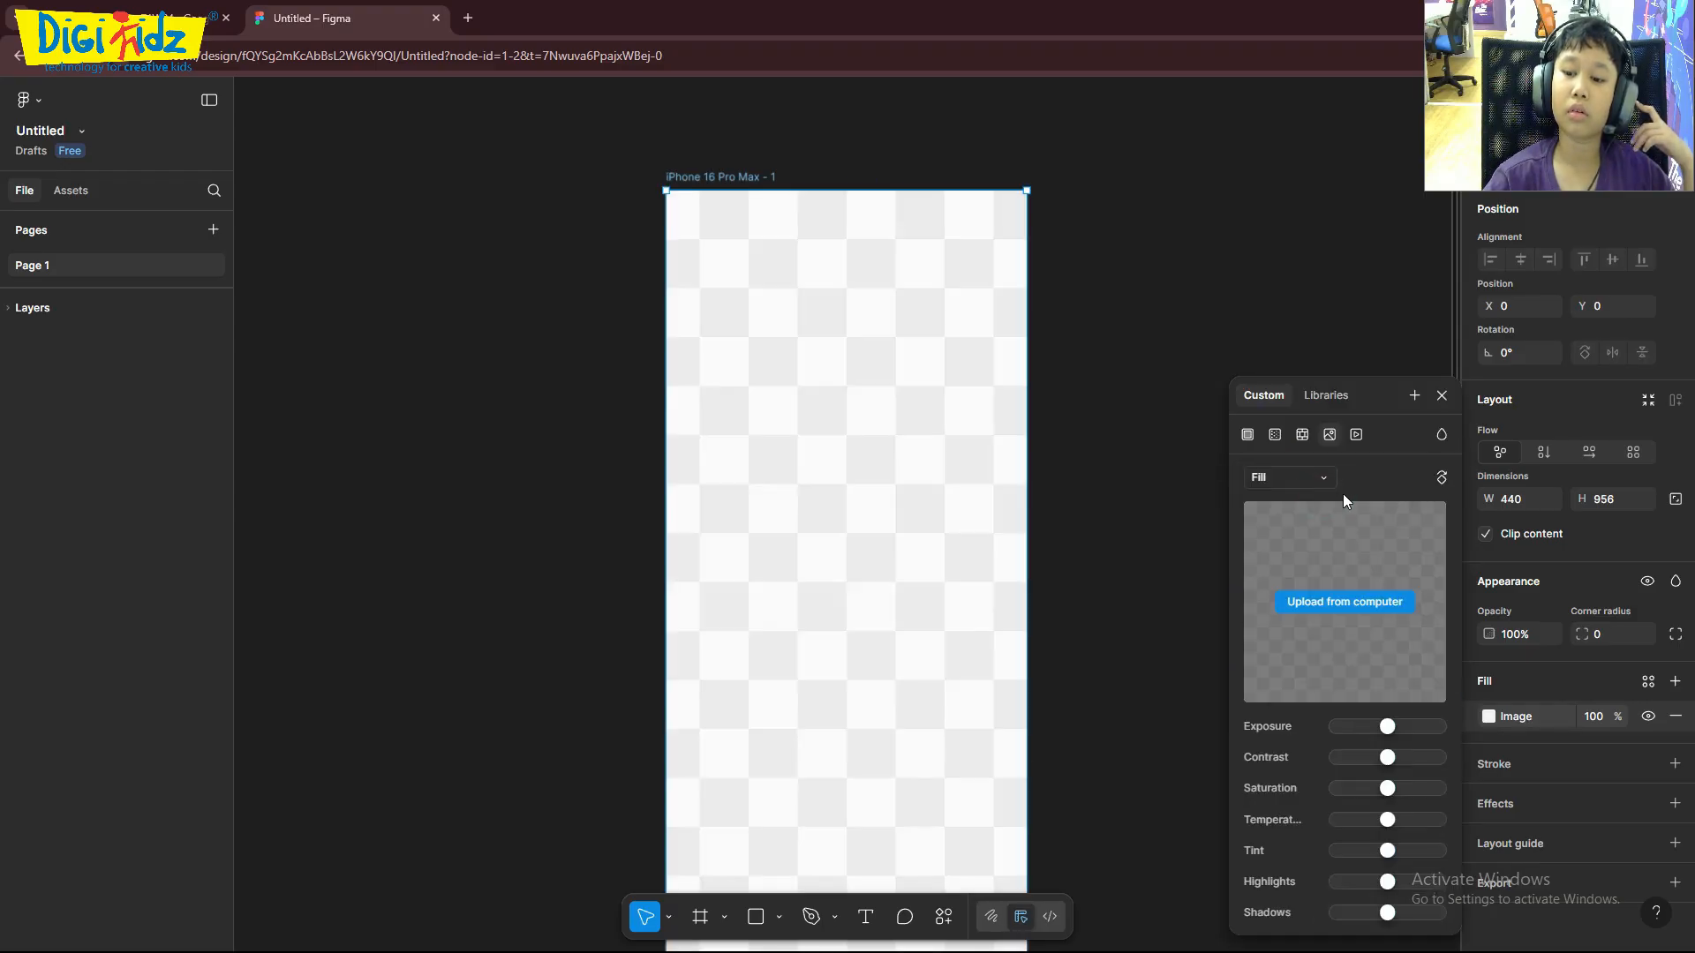
click(1356, 434)
click(1248, 434)
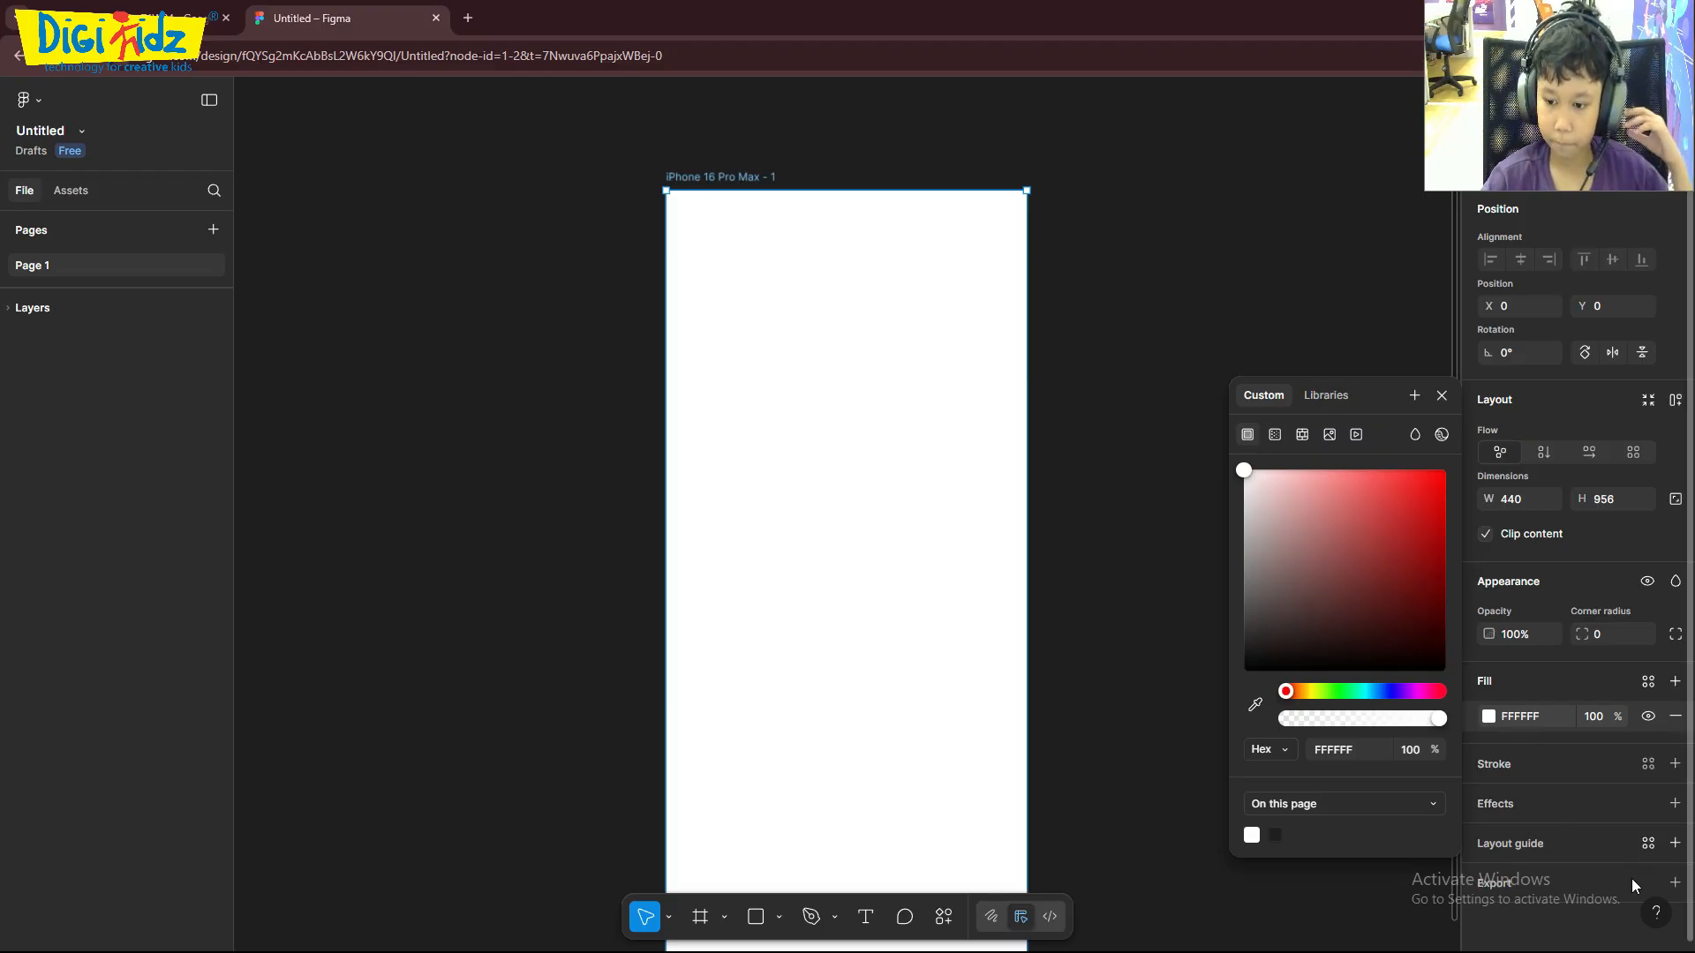
- Add a 000000 stroke to the iPhone frame, trying another stroke colour and undoing that colour change
click(1544, 752)
click(1539, 768)
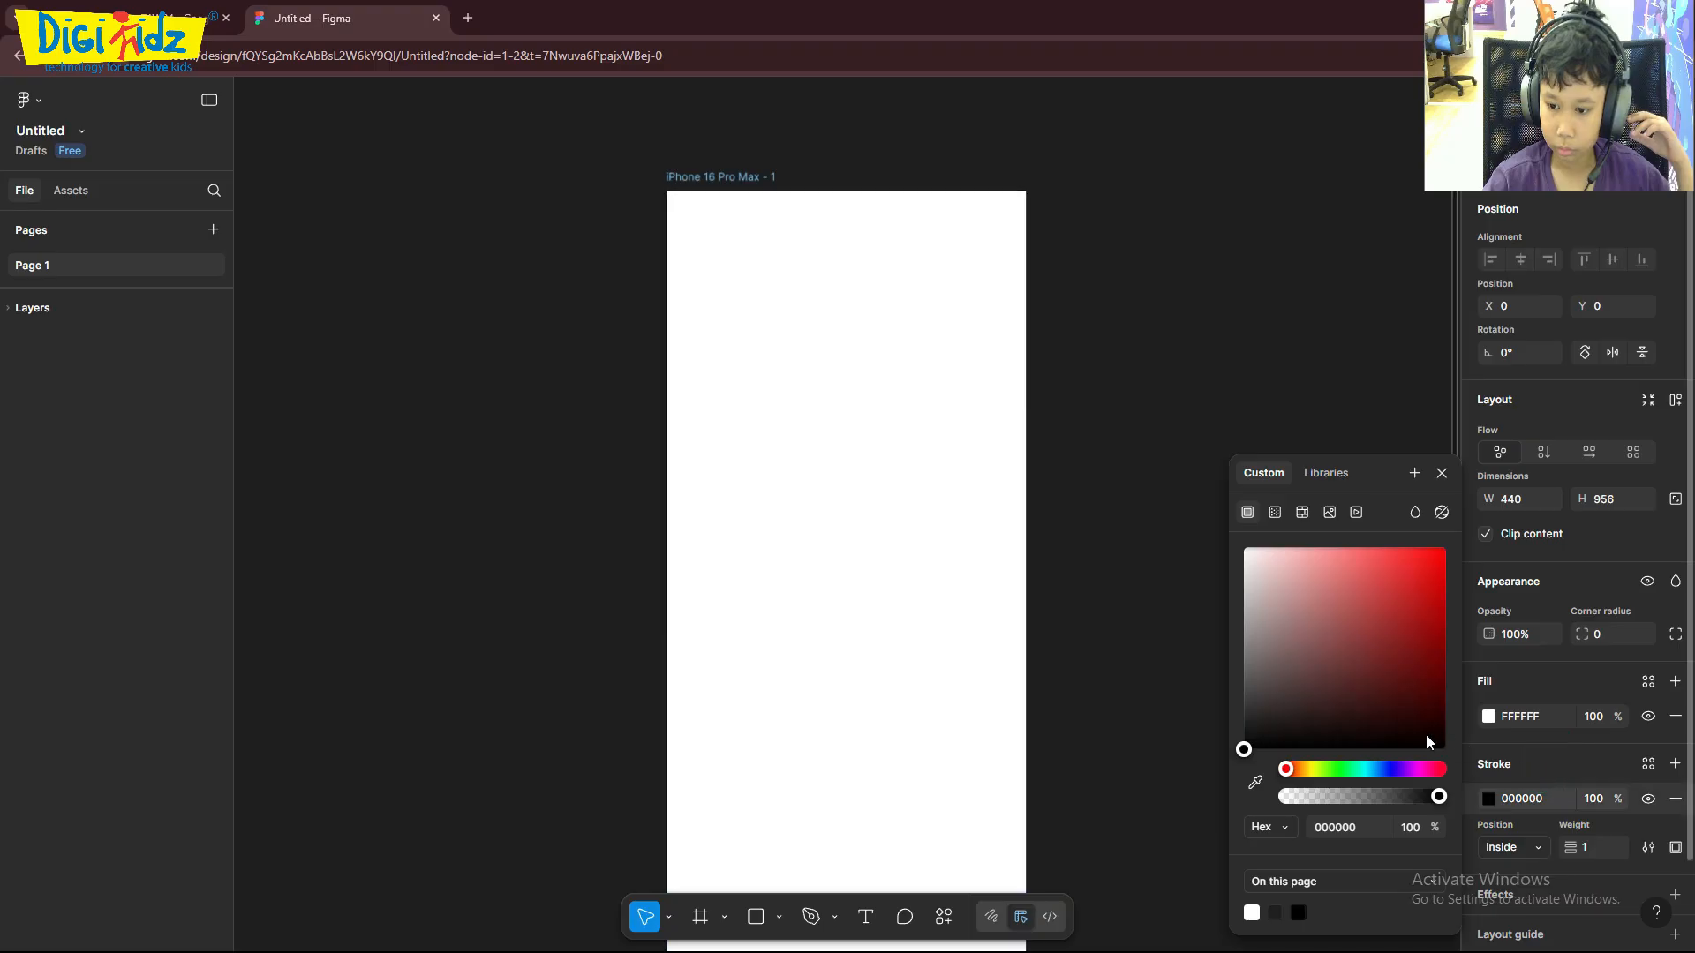
drag(1359, 628, 1442, 534)
key(ctrl+z)
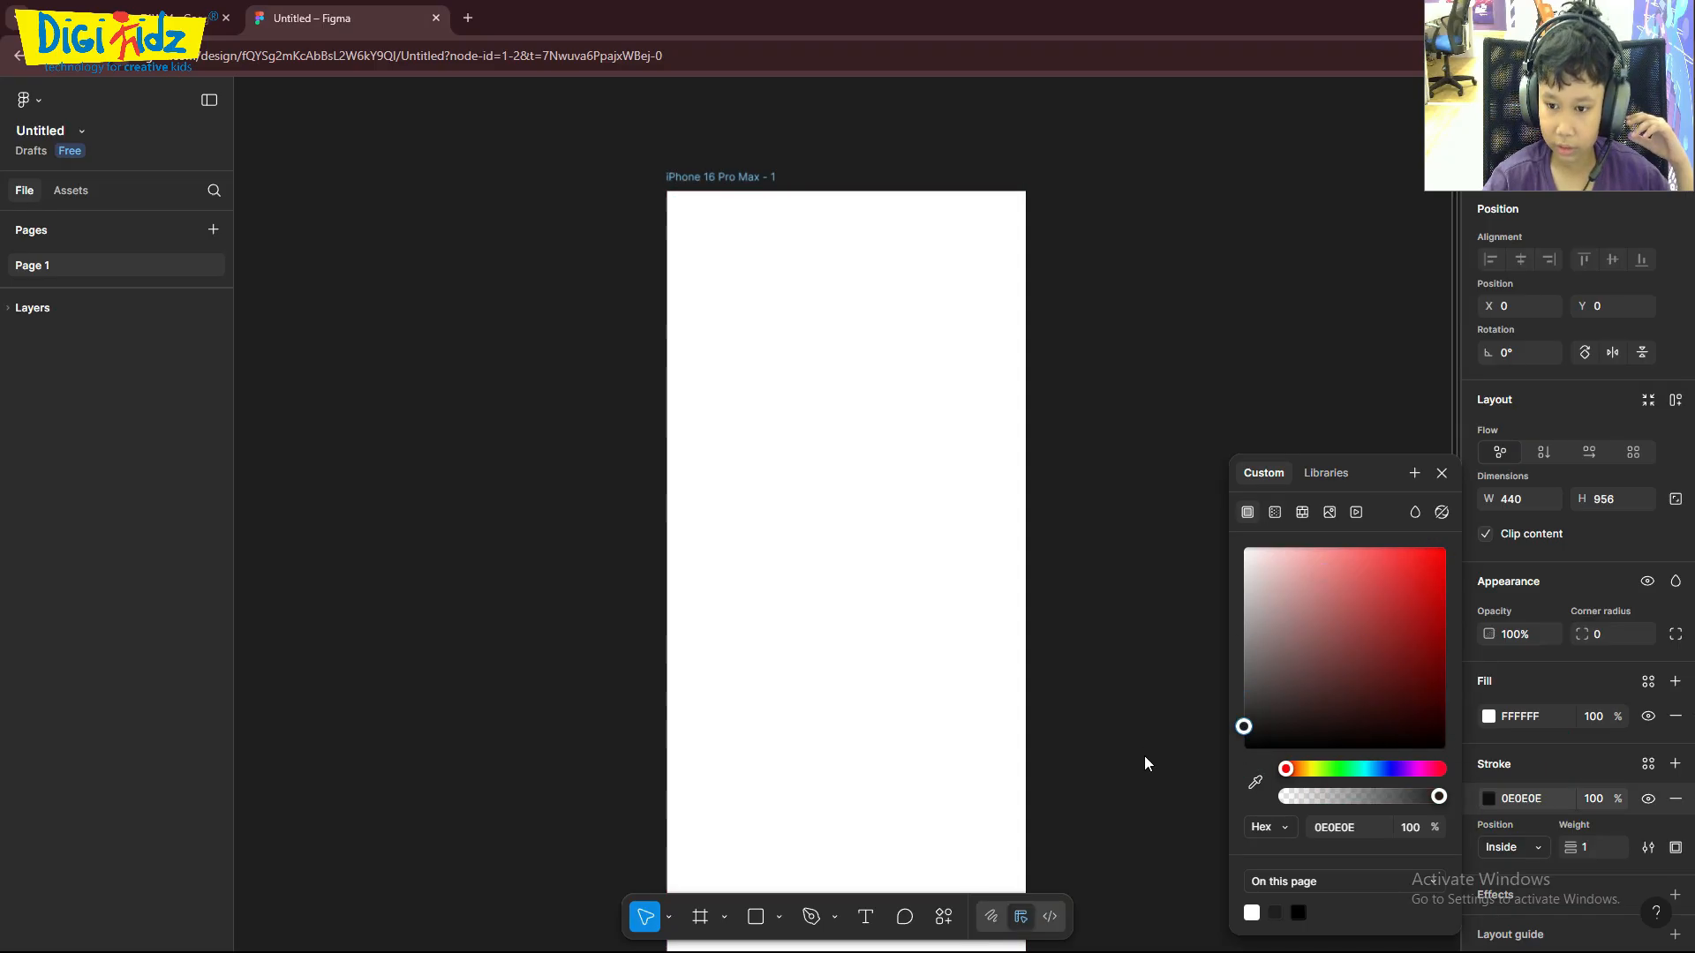
- Change the iPhone frame's fill to a dark grey and deselect the frame
click(1512, 693)
click(1504, 706)
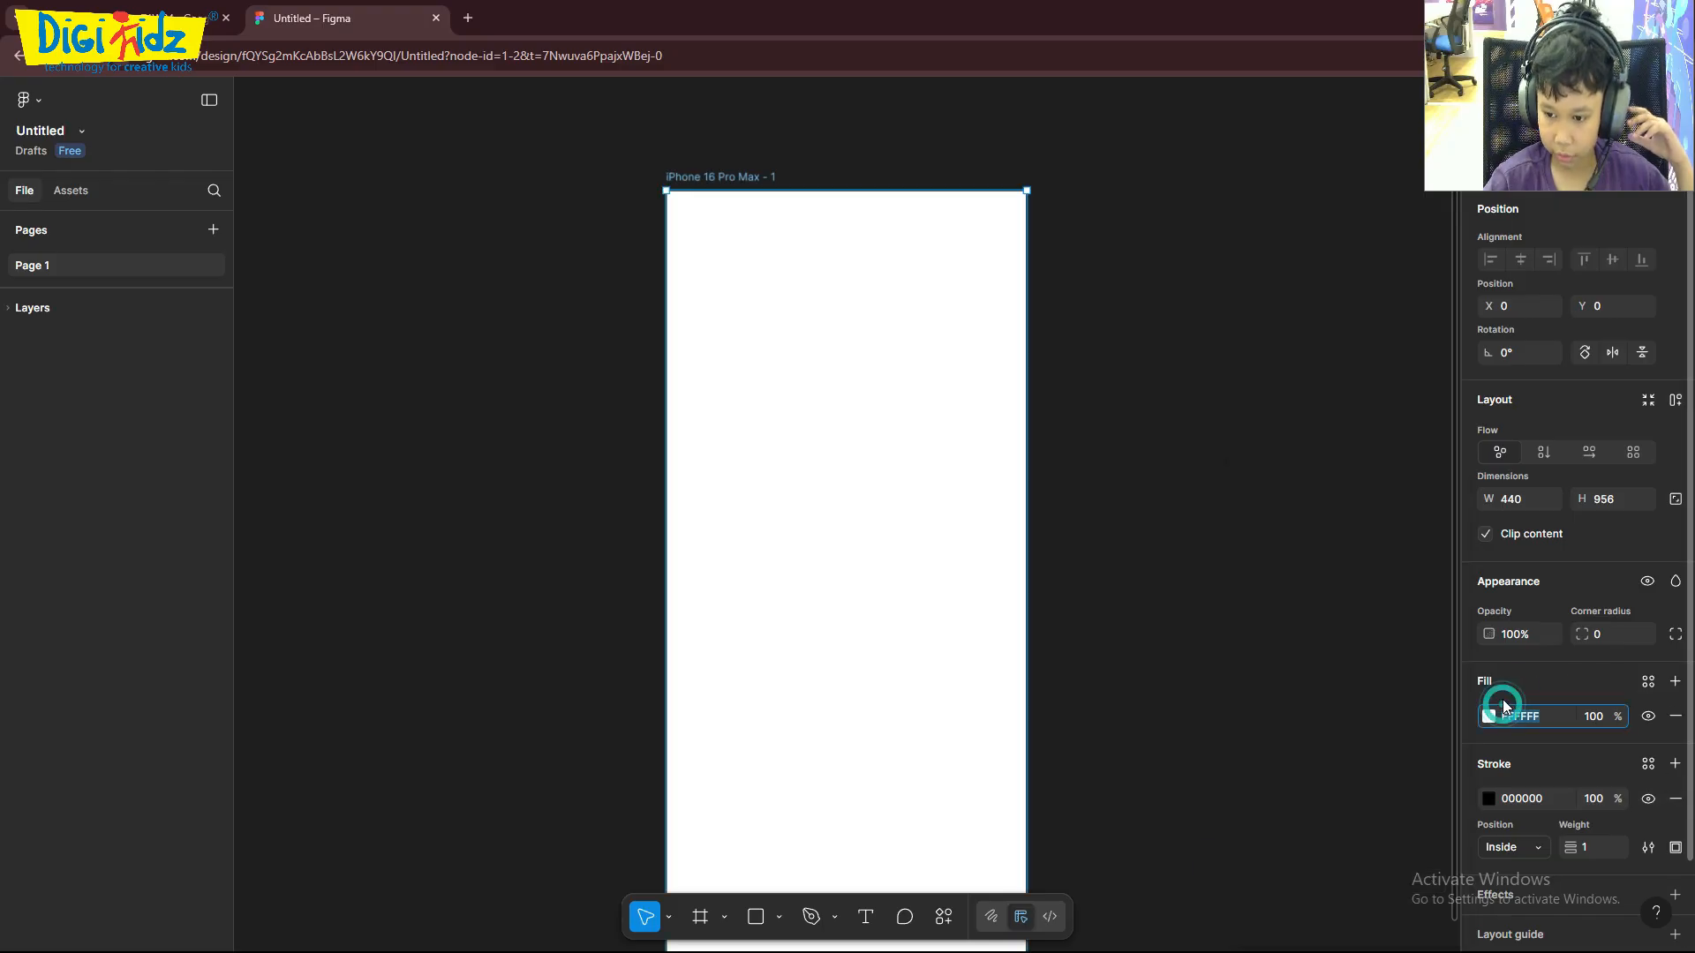
click(1488, 716)
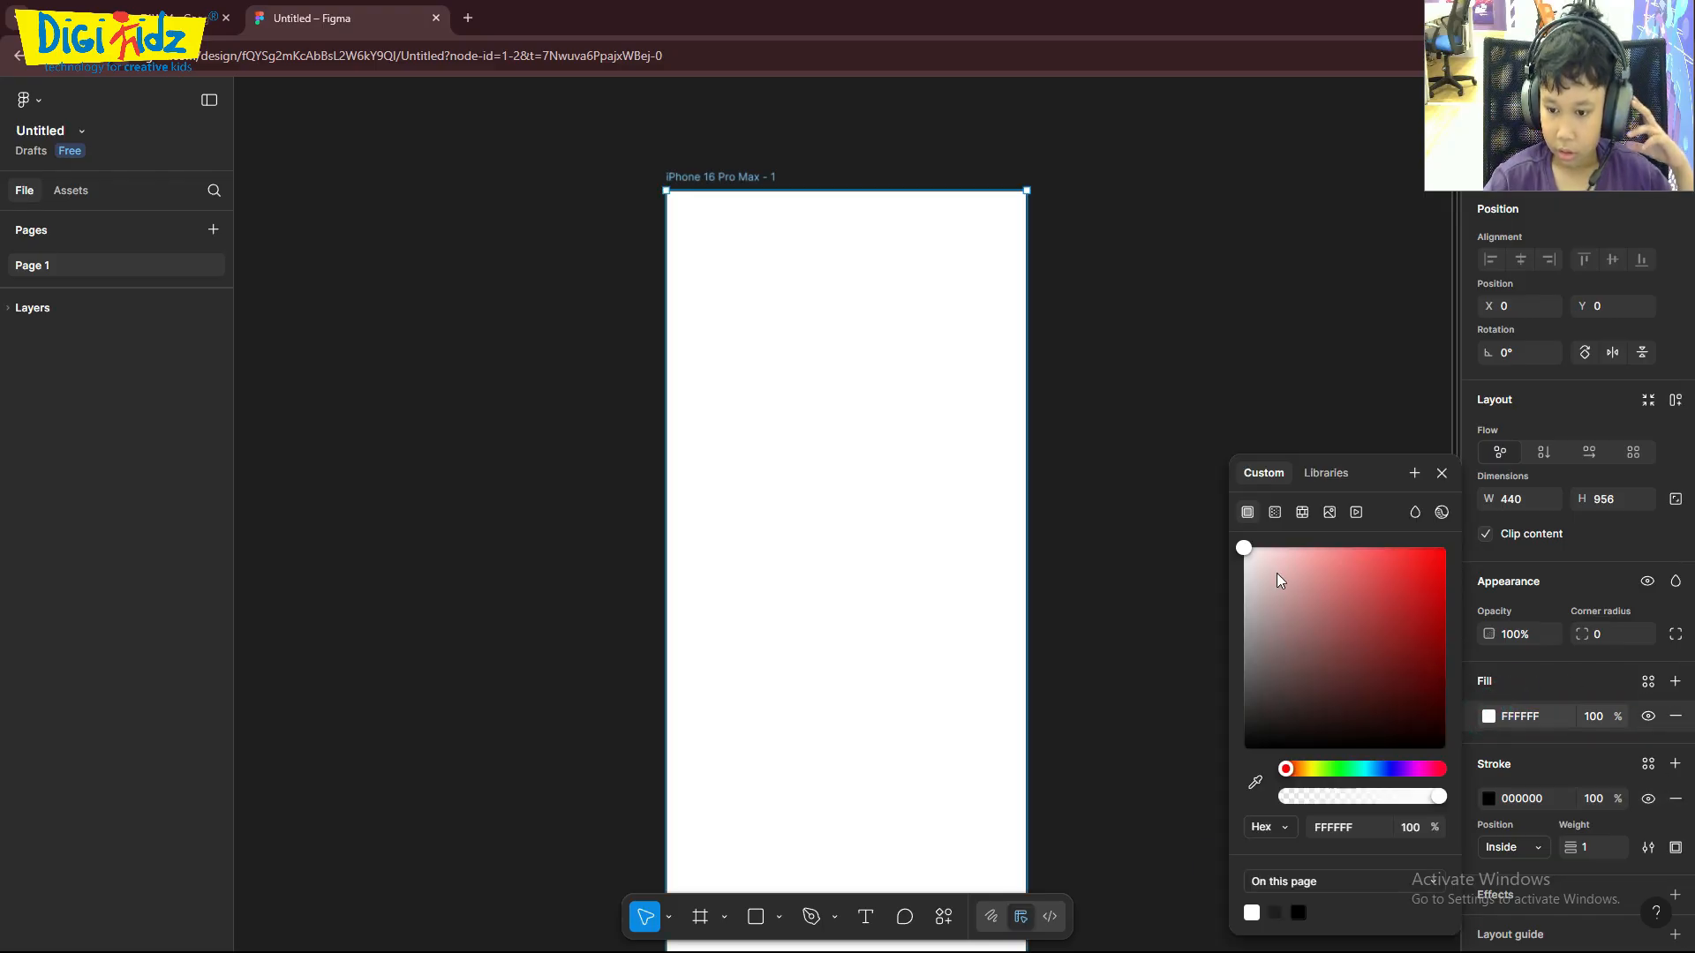
drag(1247, 570, 1236, 807)
drag(1233, 746, 1244, 709)
click(1097, 488)
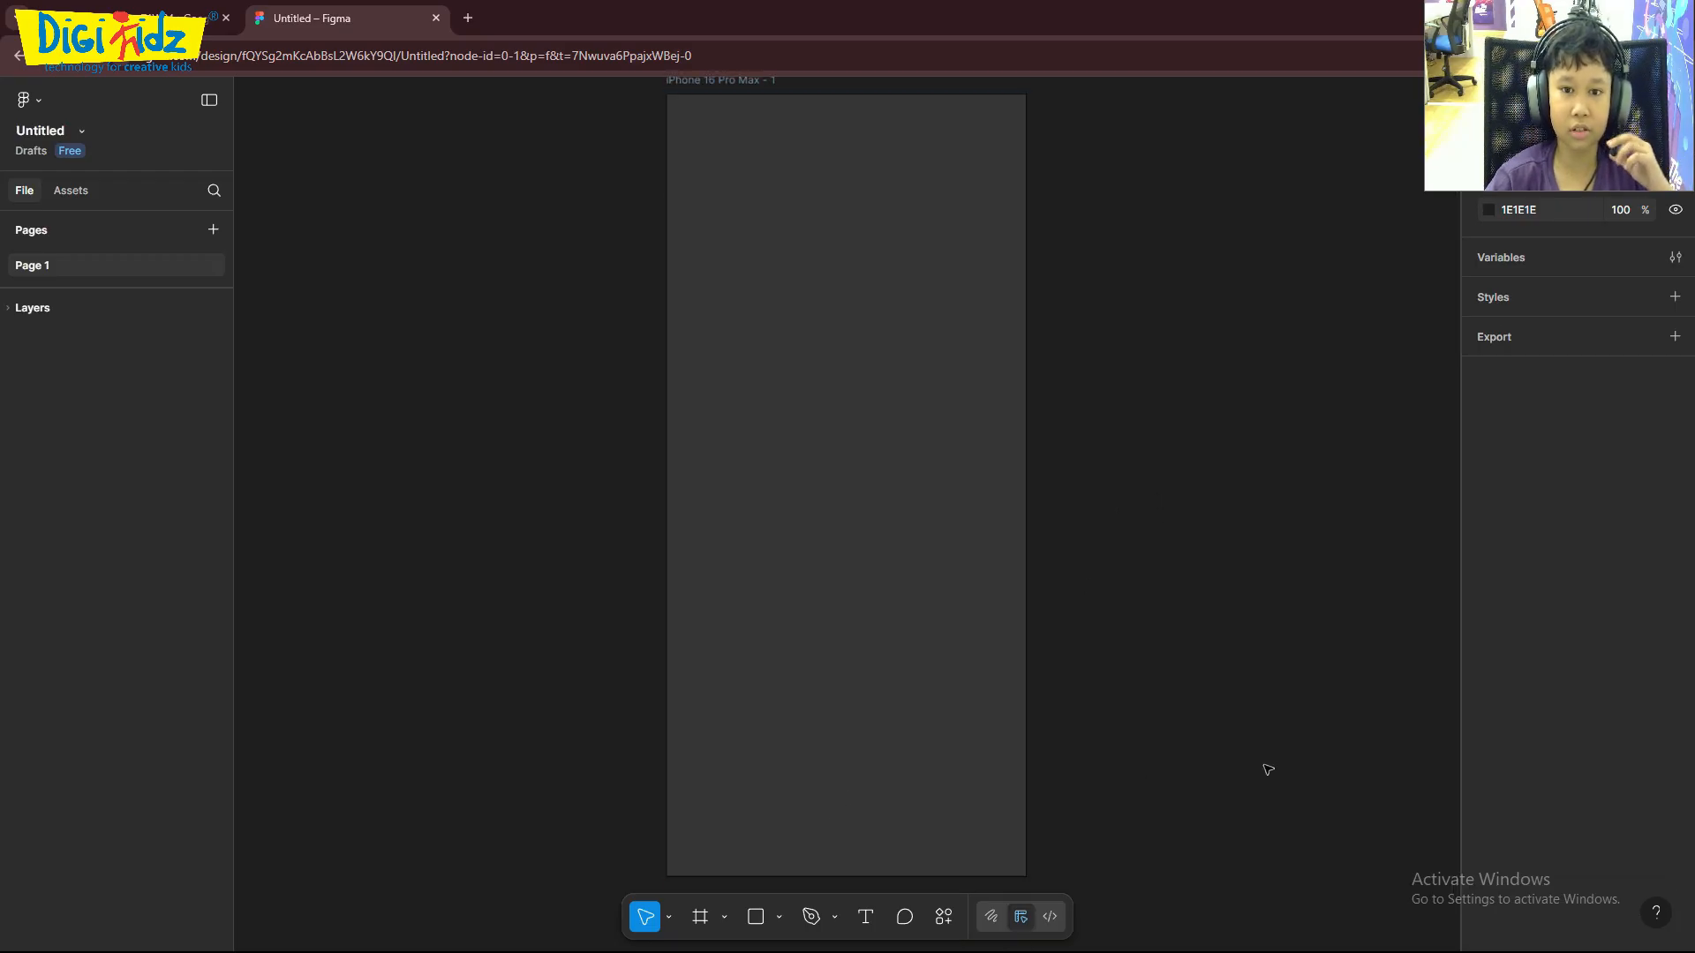
- Draw a text box about 355 × 388 in the middle of the iPhone frame and set its font size to 100
click(865, 916)
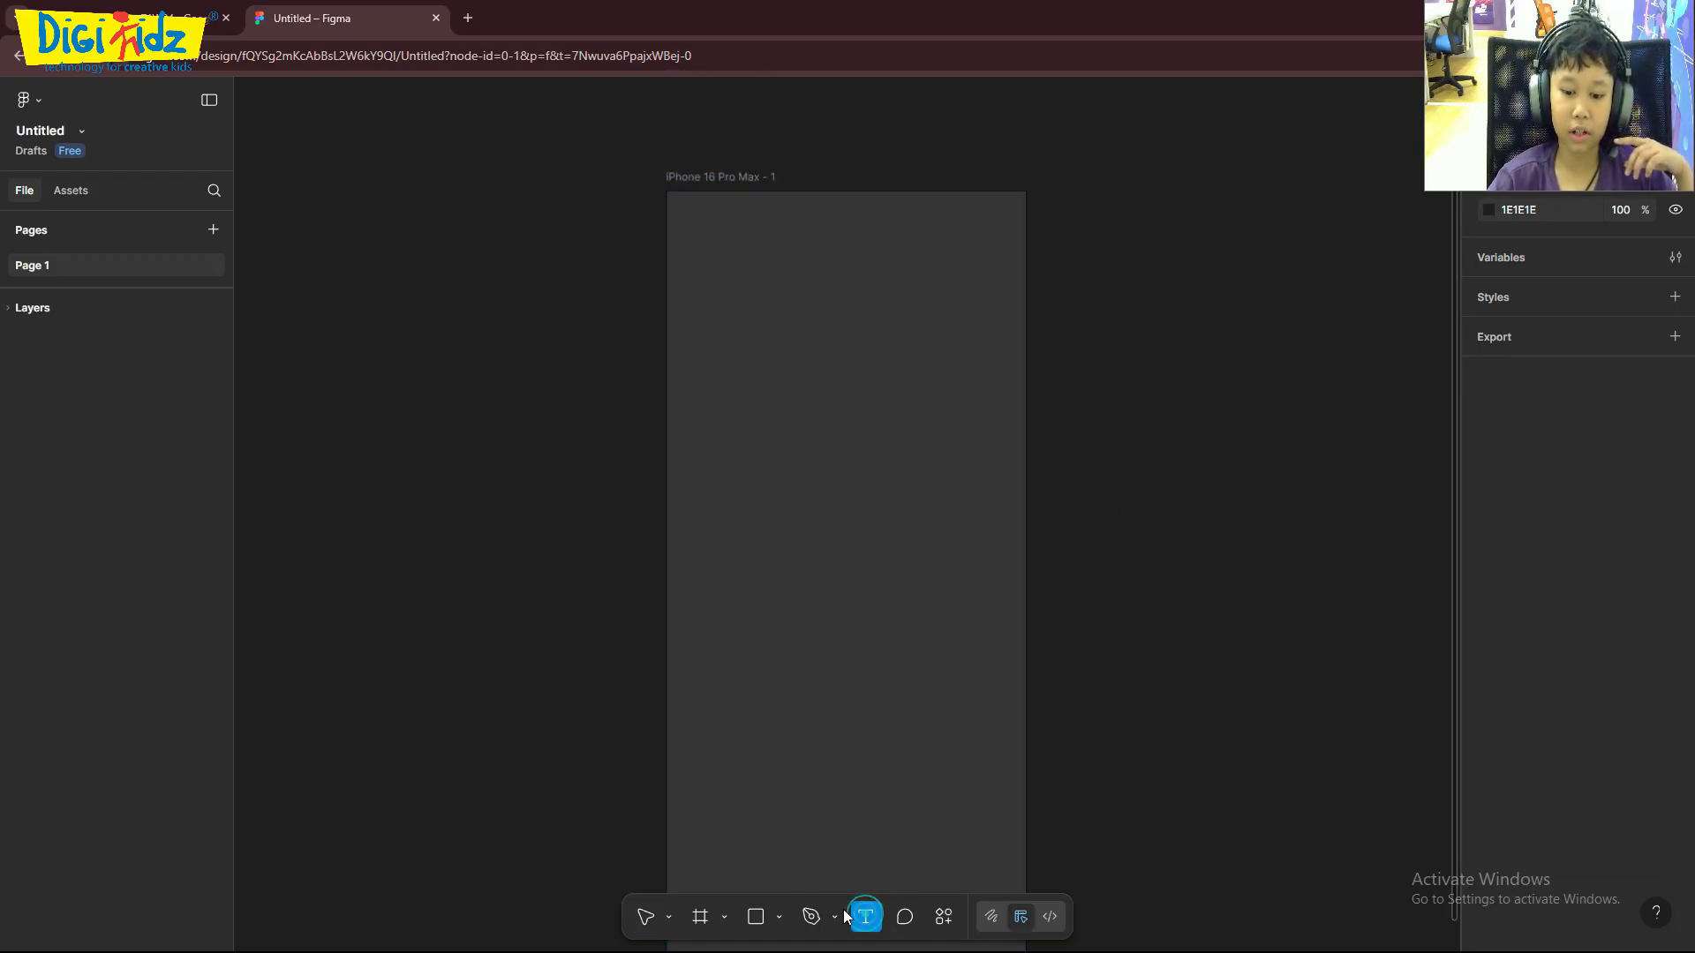
drag(704, 394, 996, 712)
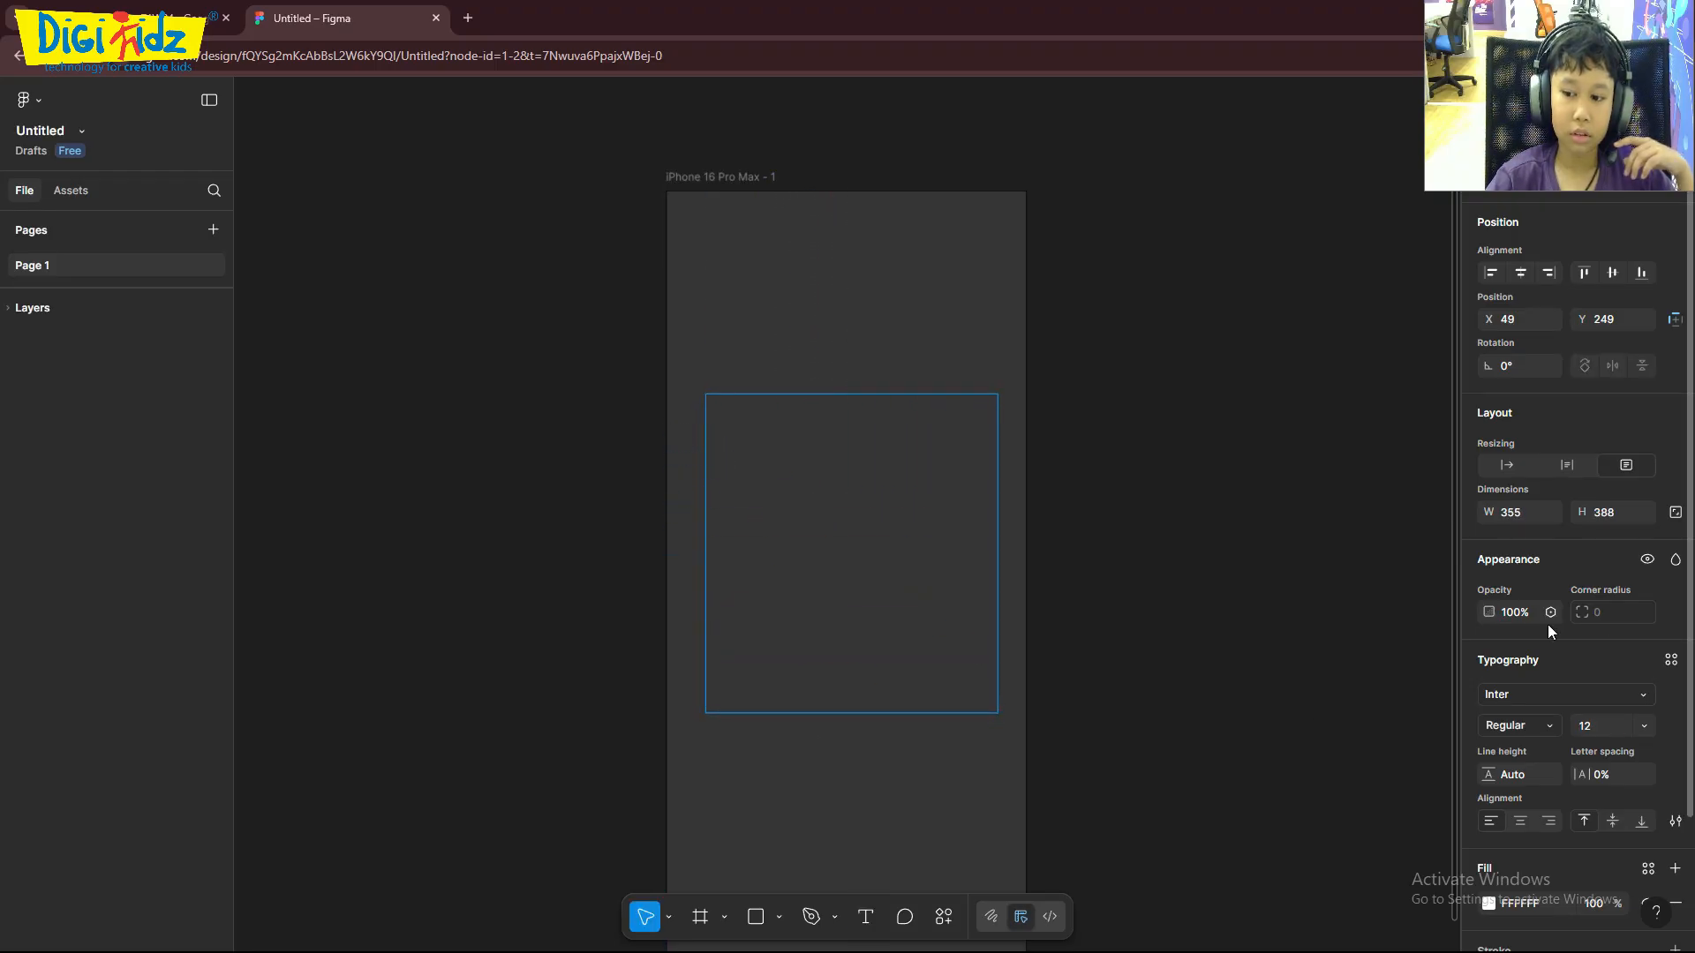
scroll(1547, 630, down, 2)
scroll(1515, 388, up, 2)
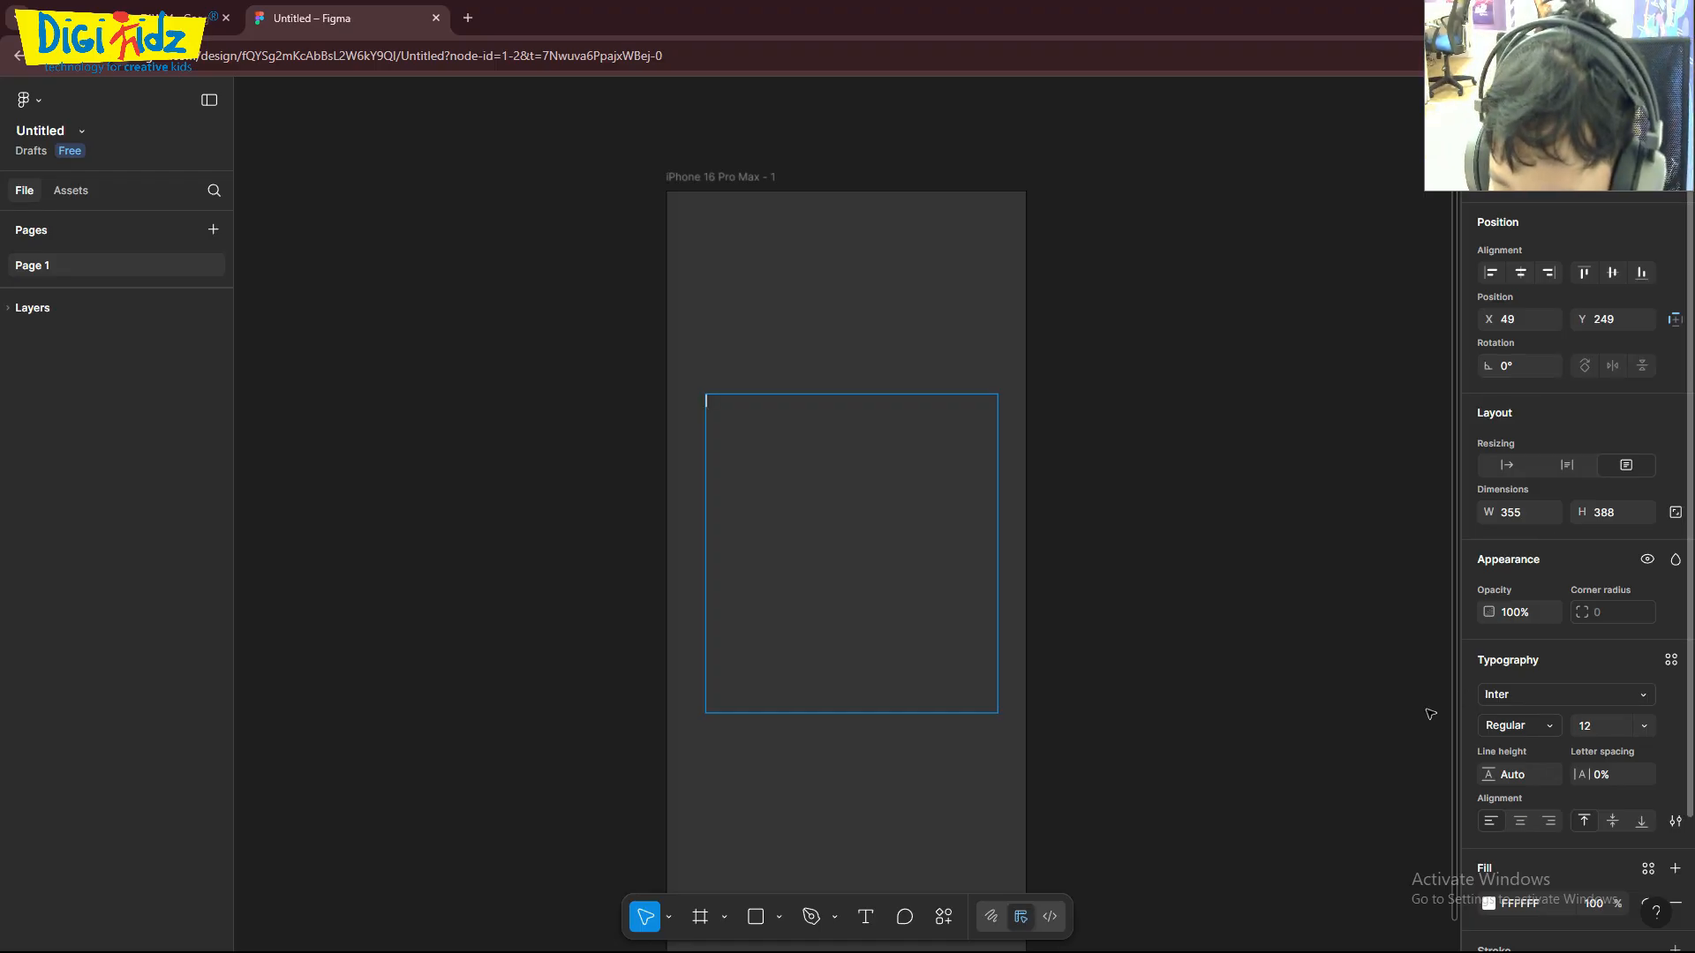
click(761, 478)
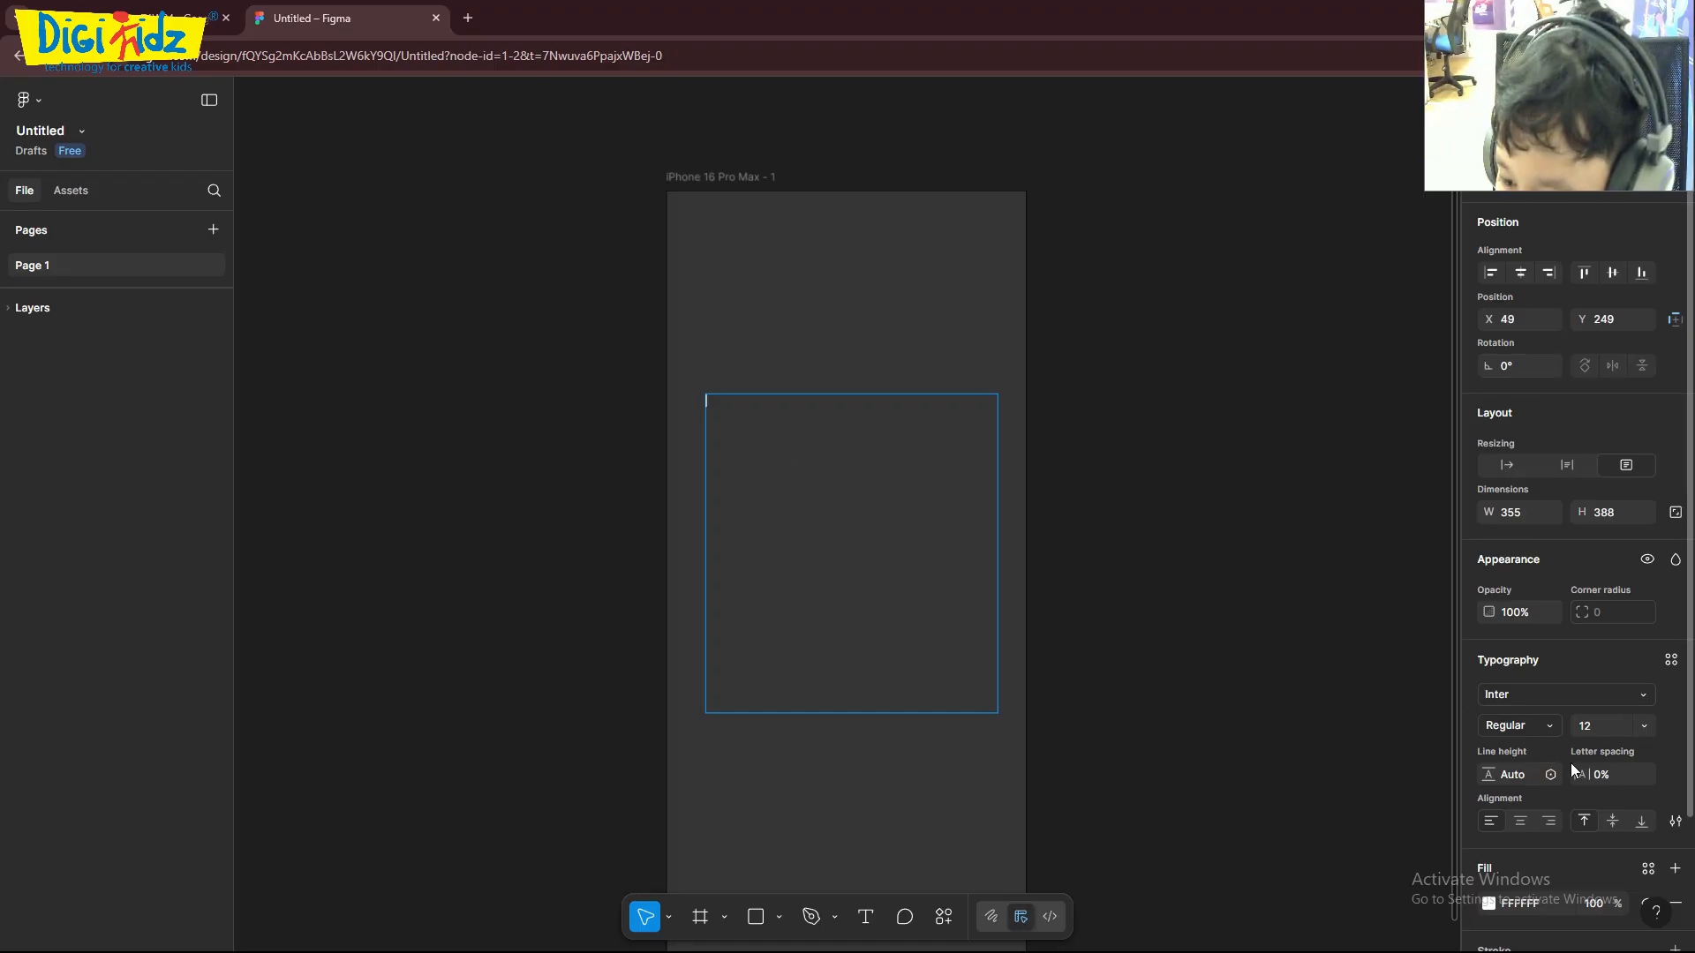
text(100)
key(Return)
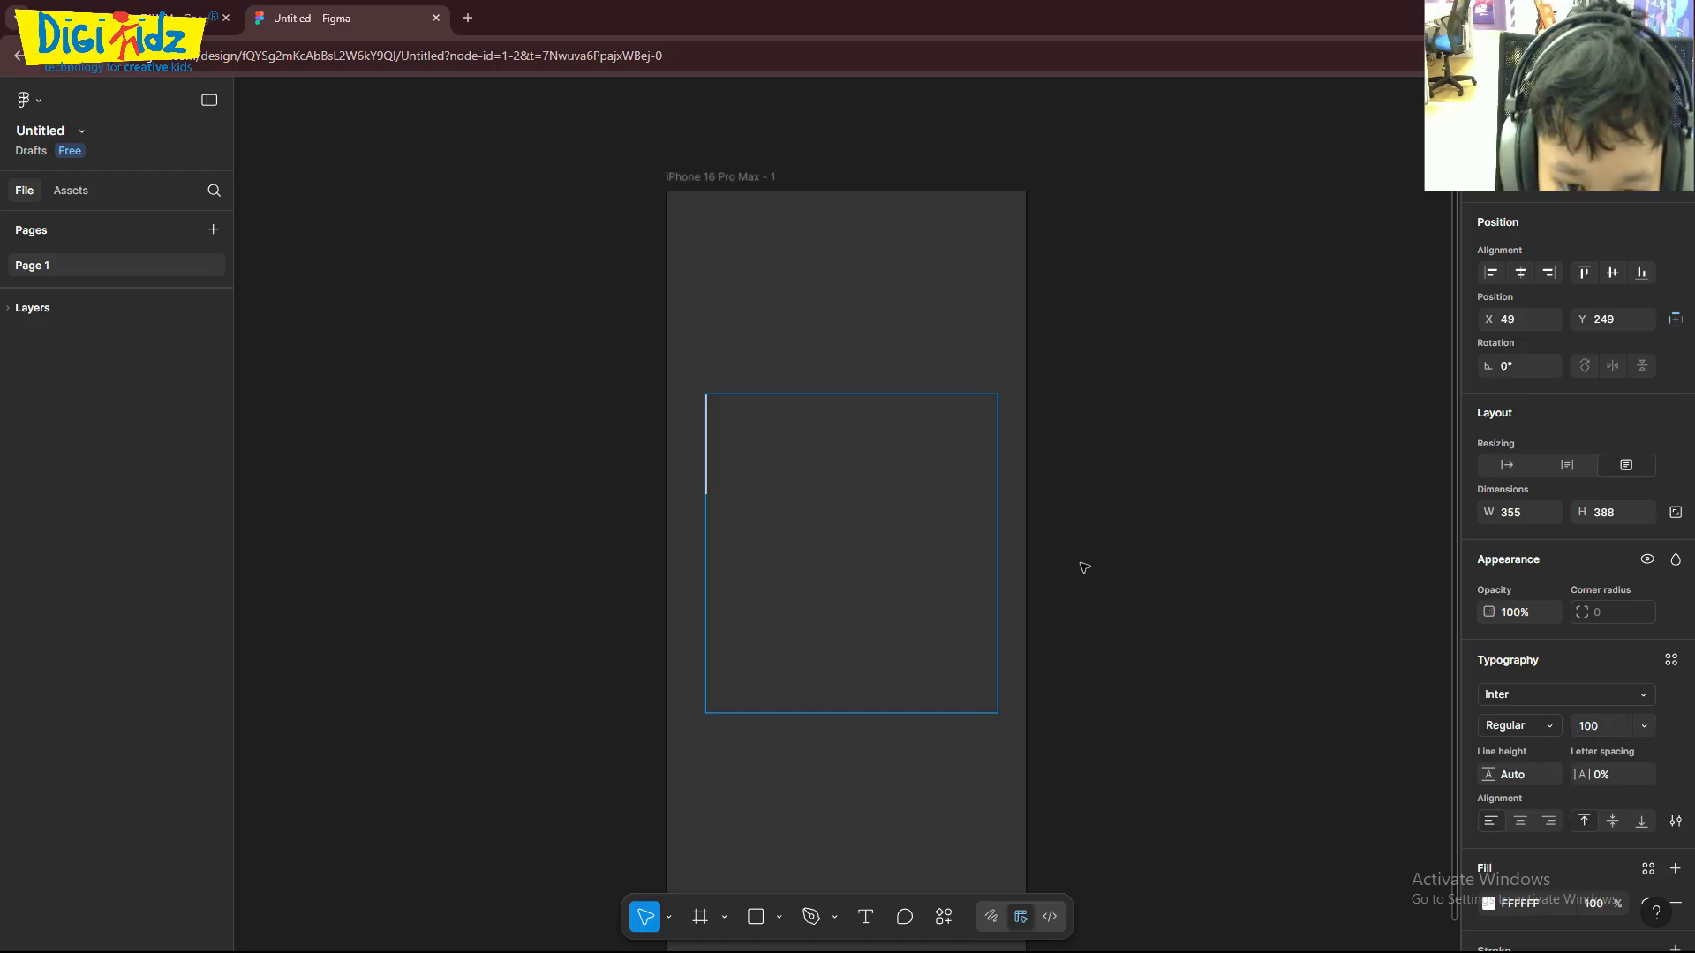
- Enter the text "hey bestie" in the text box on the iPhone frame
text(W)
key(BackSpace)
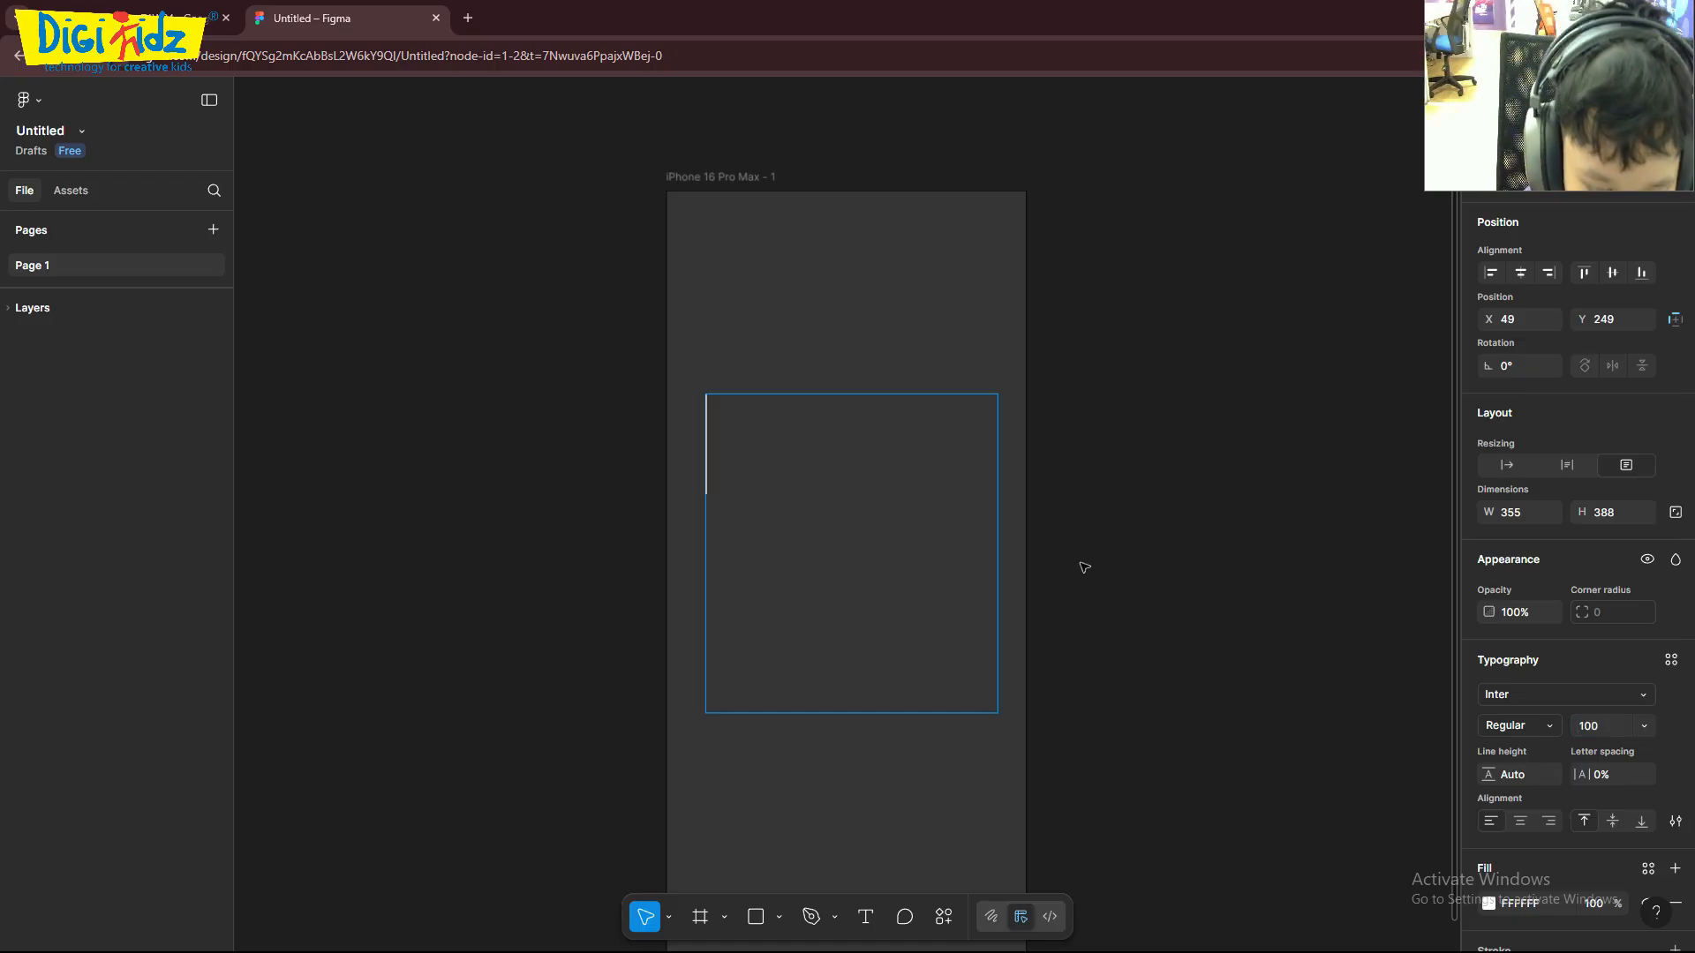
text(hey bestie)
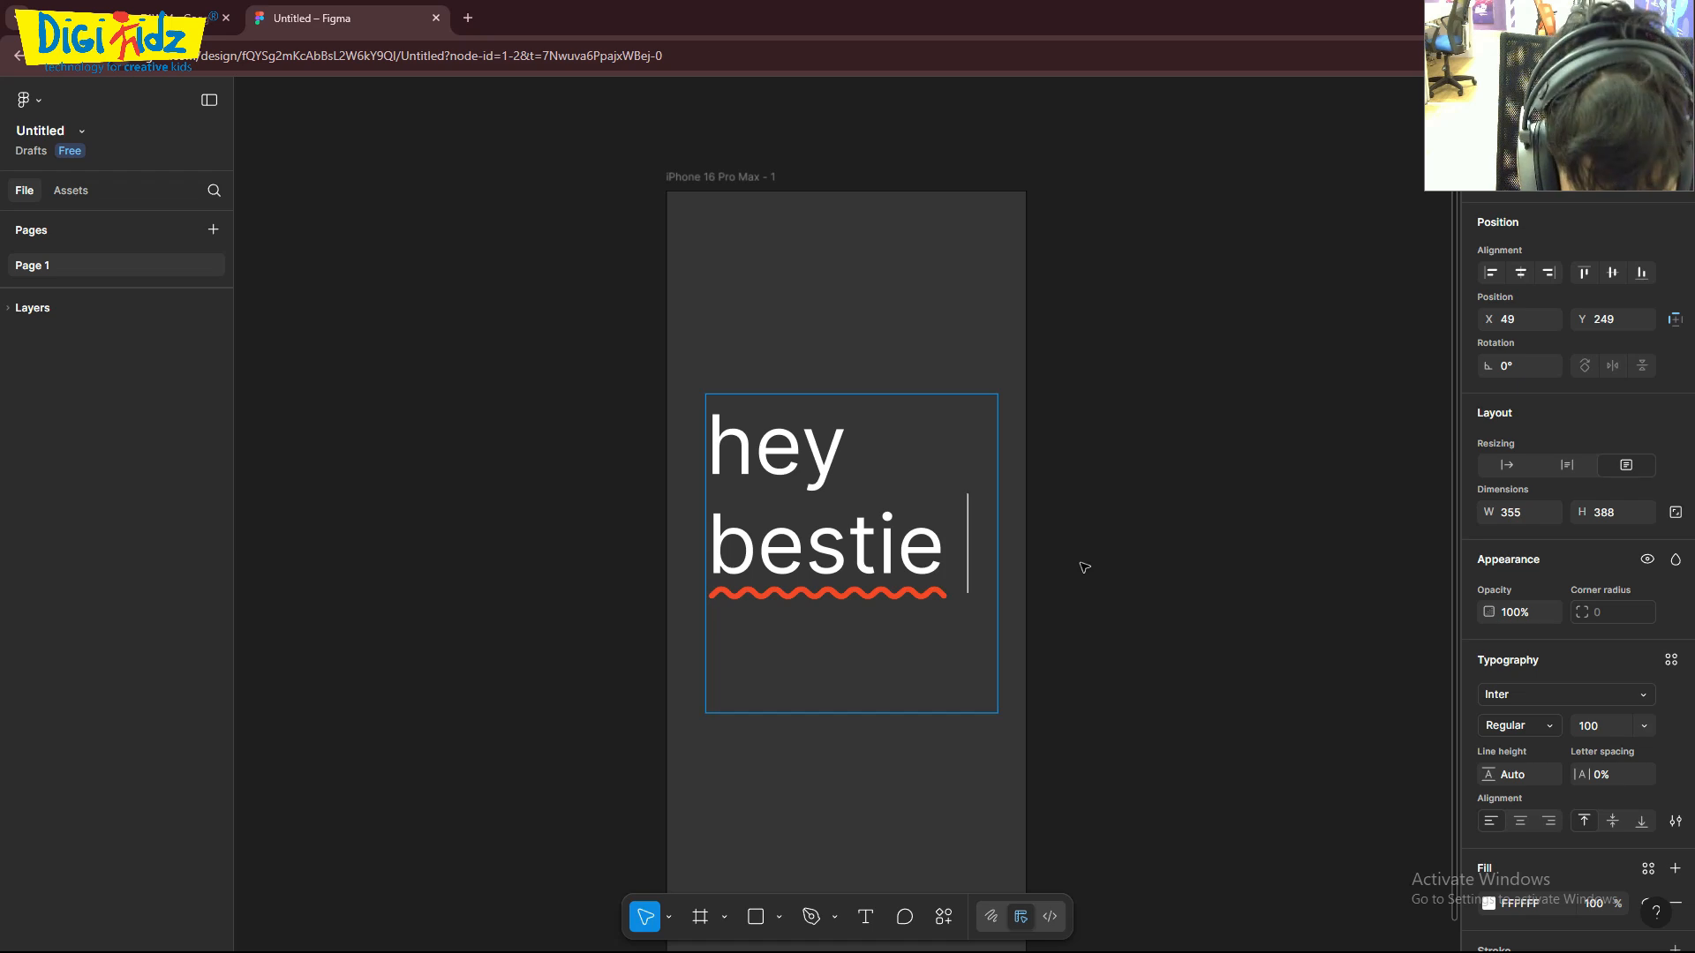
- Insert the hot face emoji with its tongue out after "hey bestie"
key(super+period)
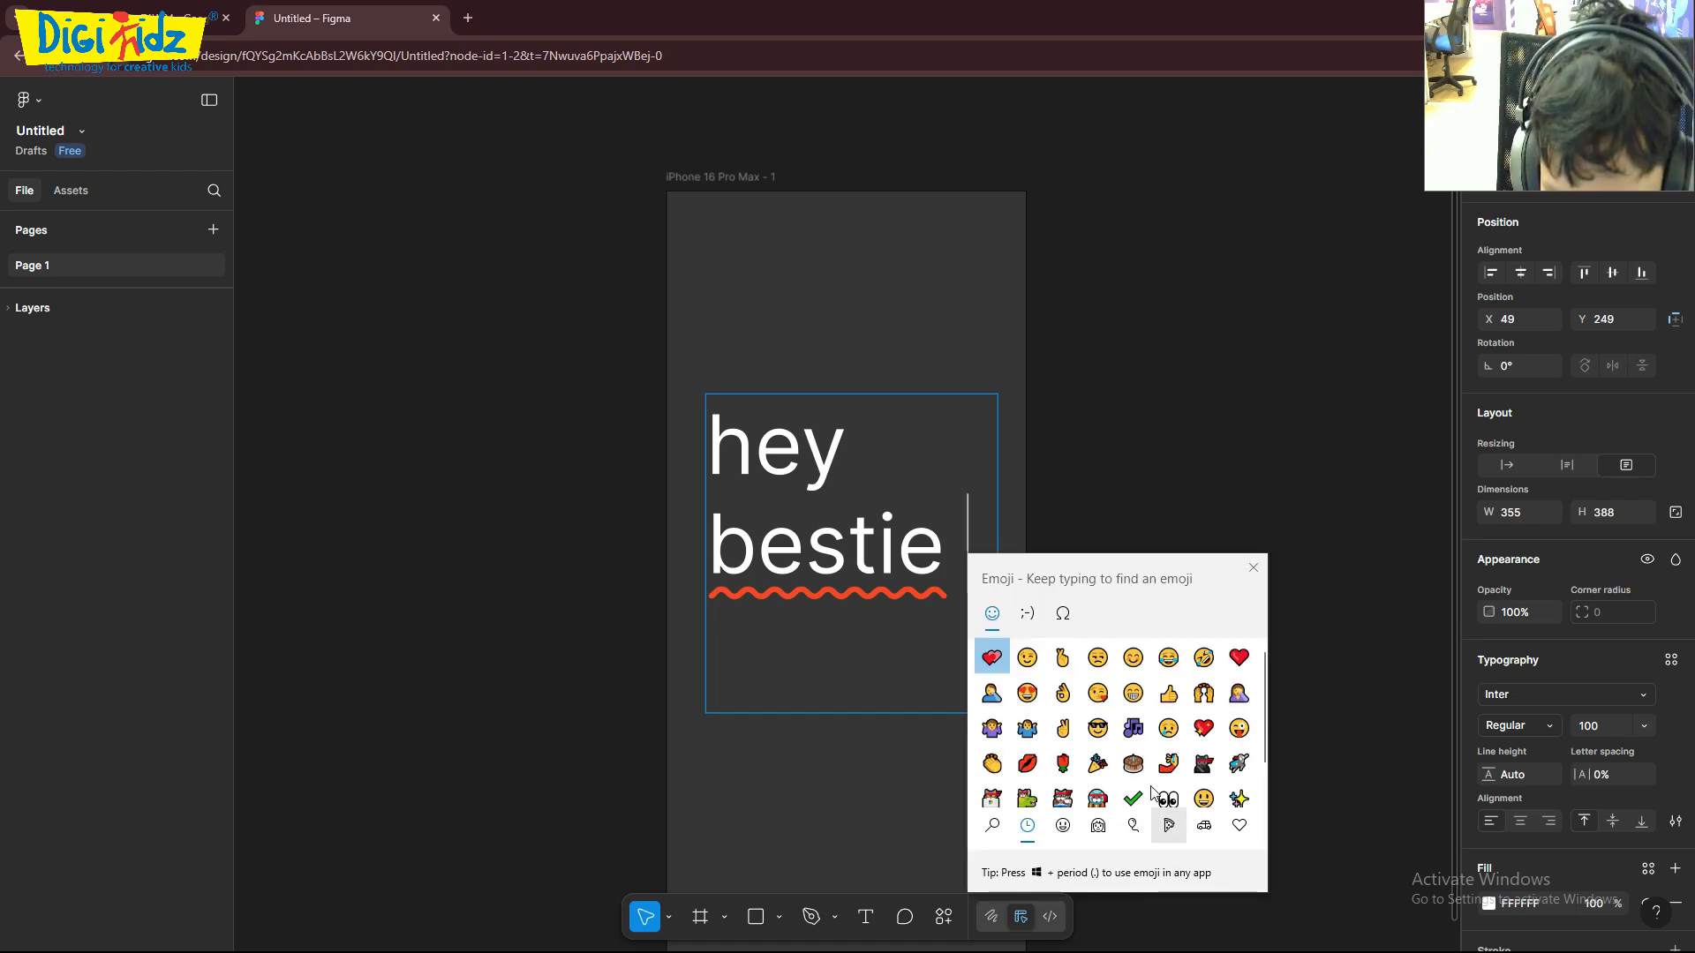
scroll(1222, 763, down, 1)
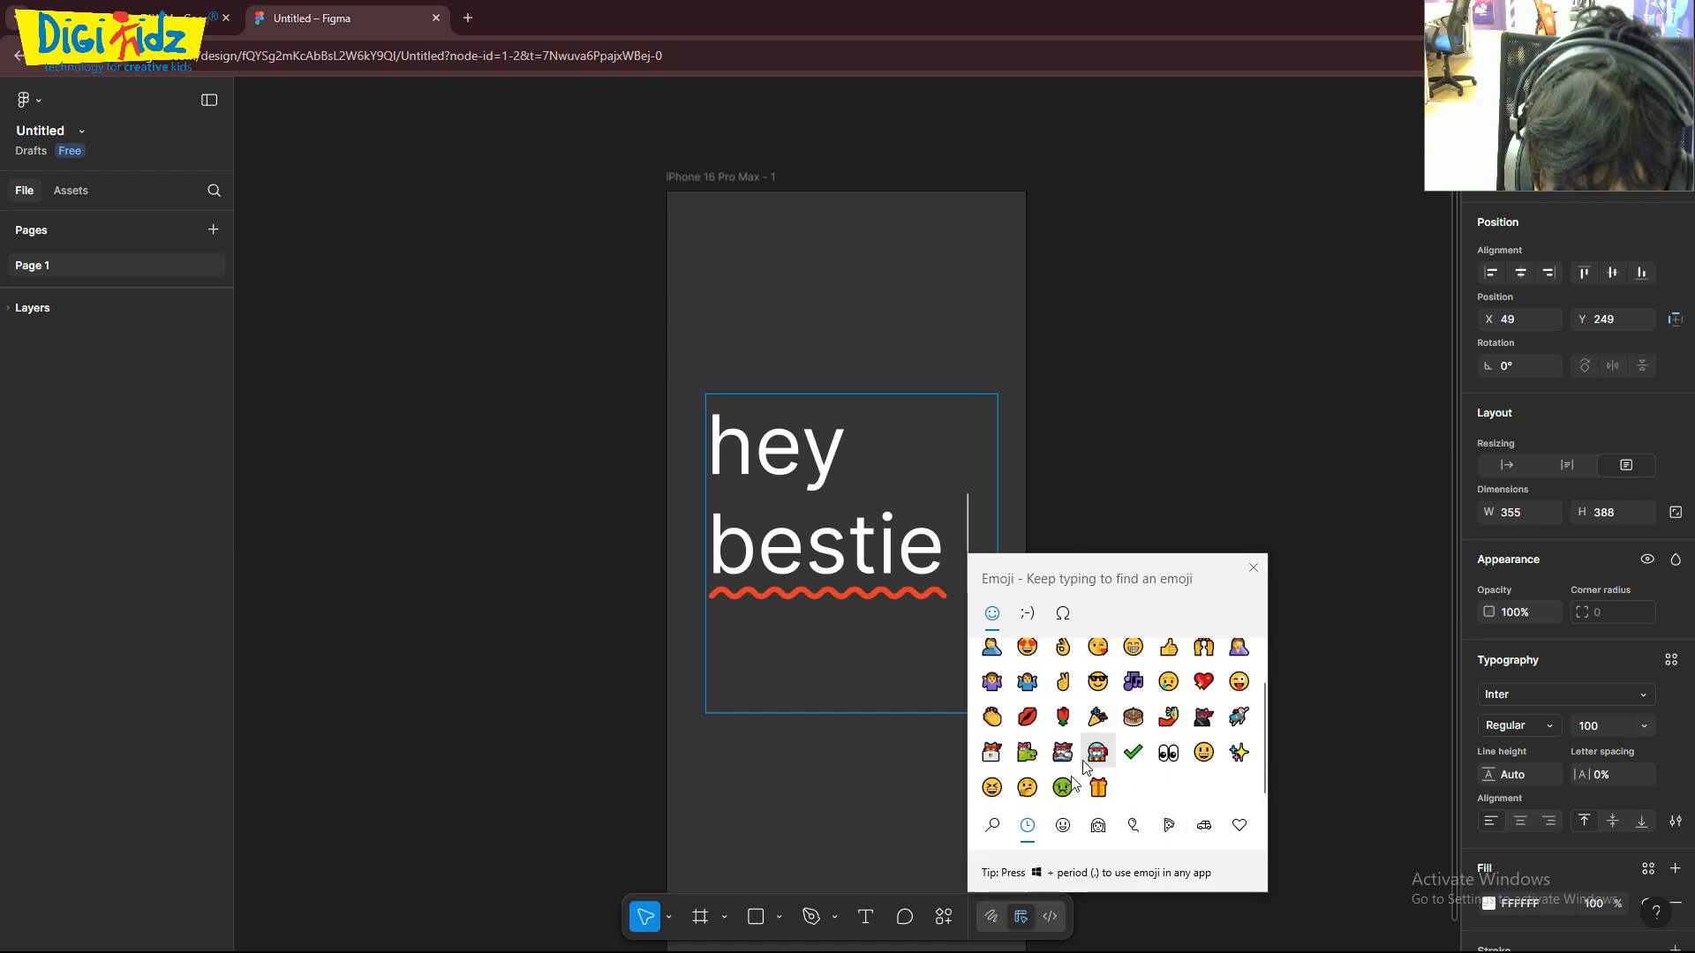
scroll(1050, 805, up, 1)
scroll(1094, 768, down, 1)
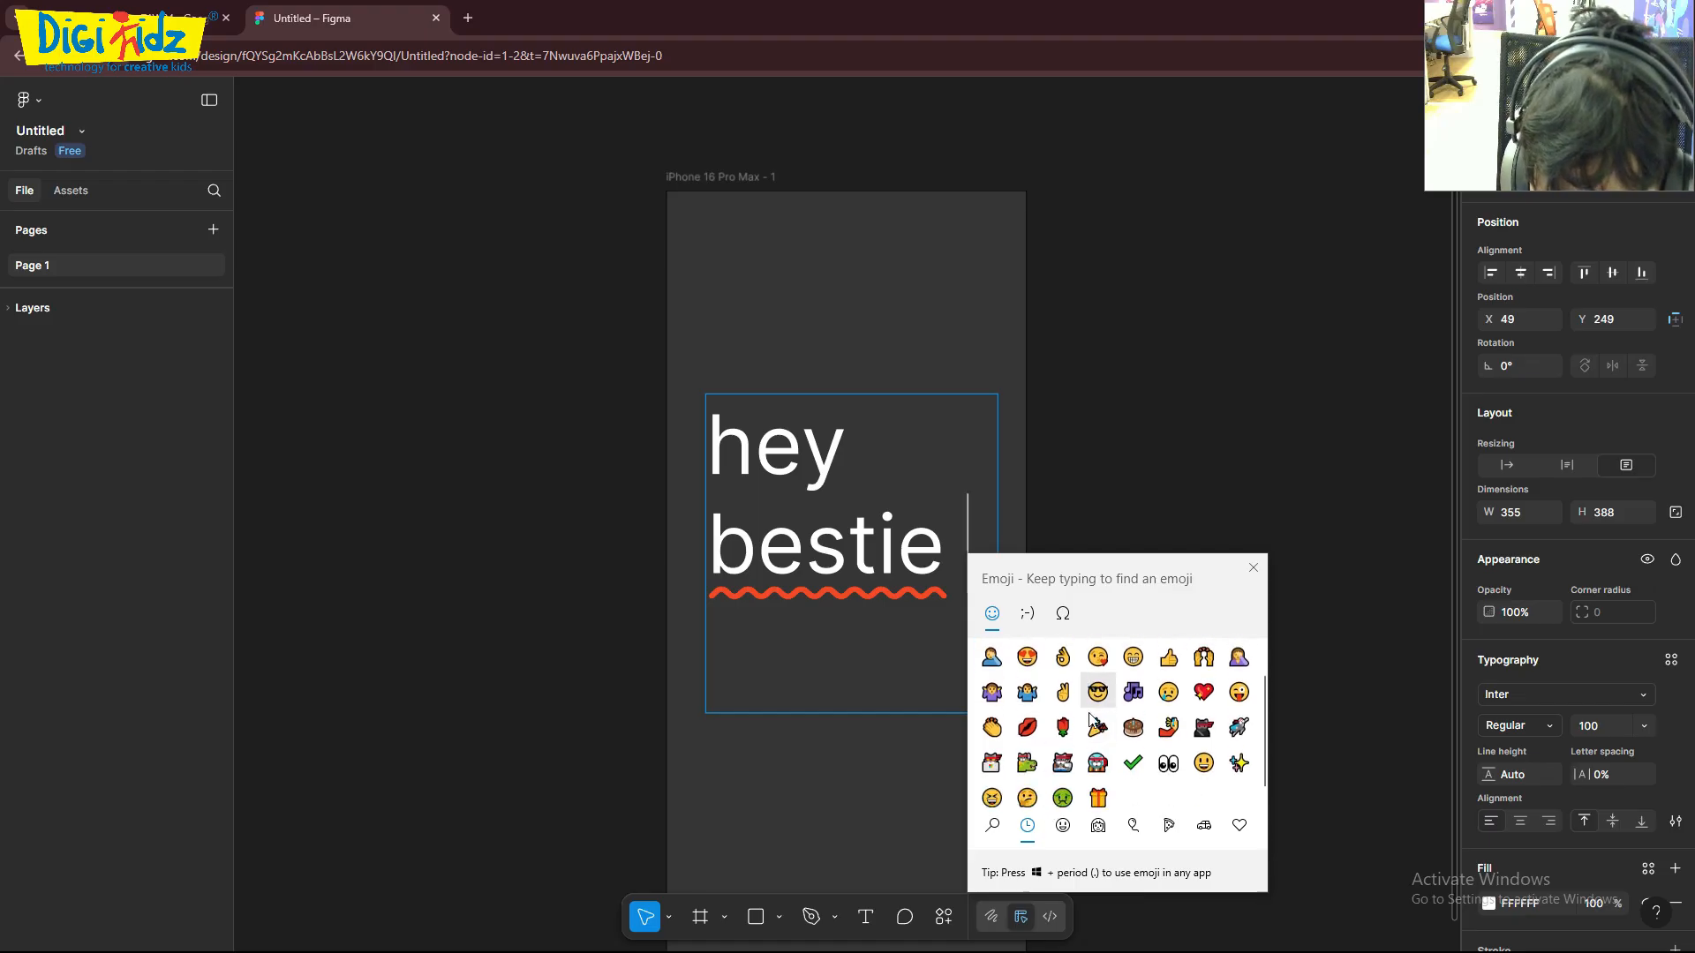
click(1063, 826)
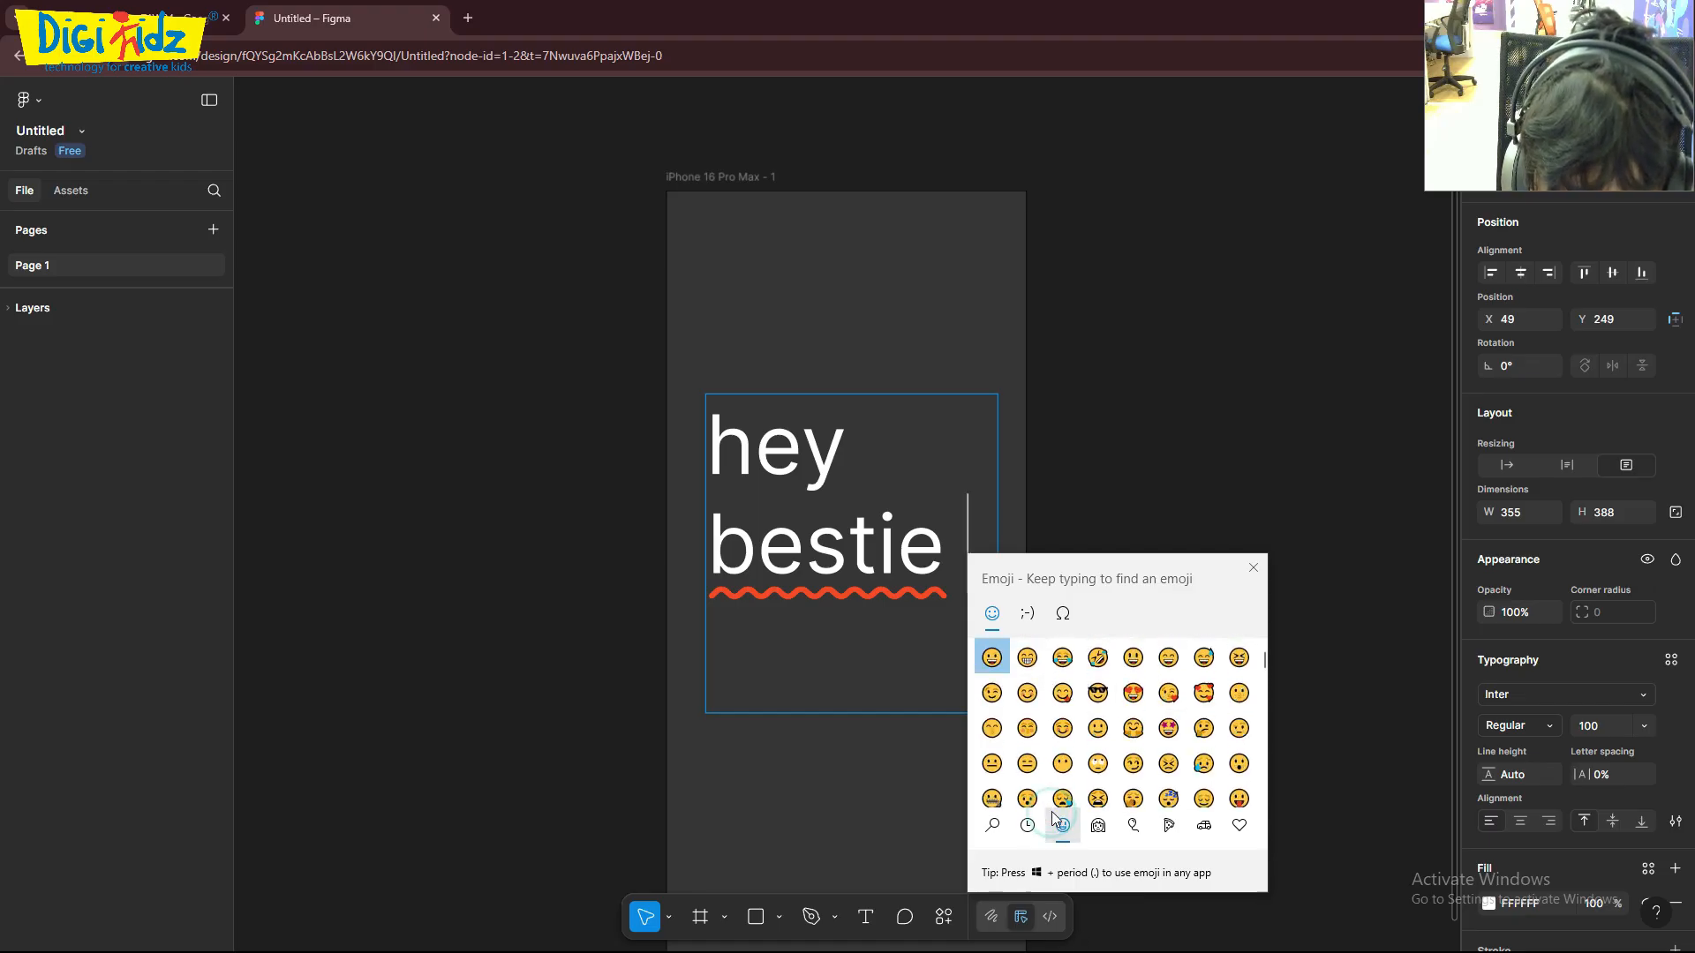
scroll(1094, 706, down, 3)
click(1061, 760)
click(1148, 495)
click(933, 435)
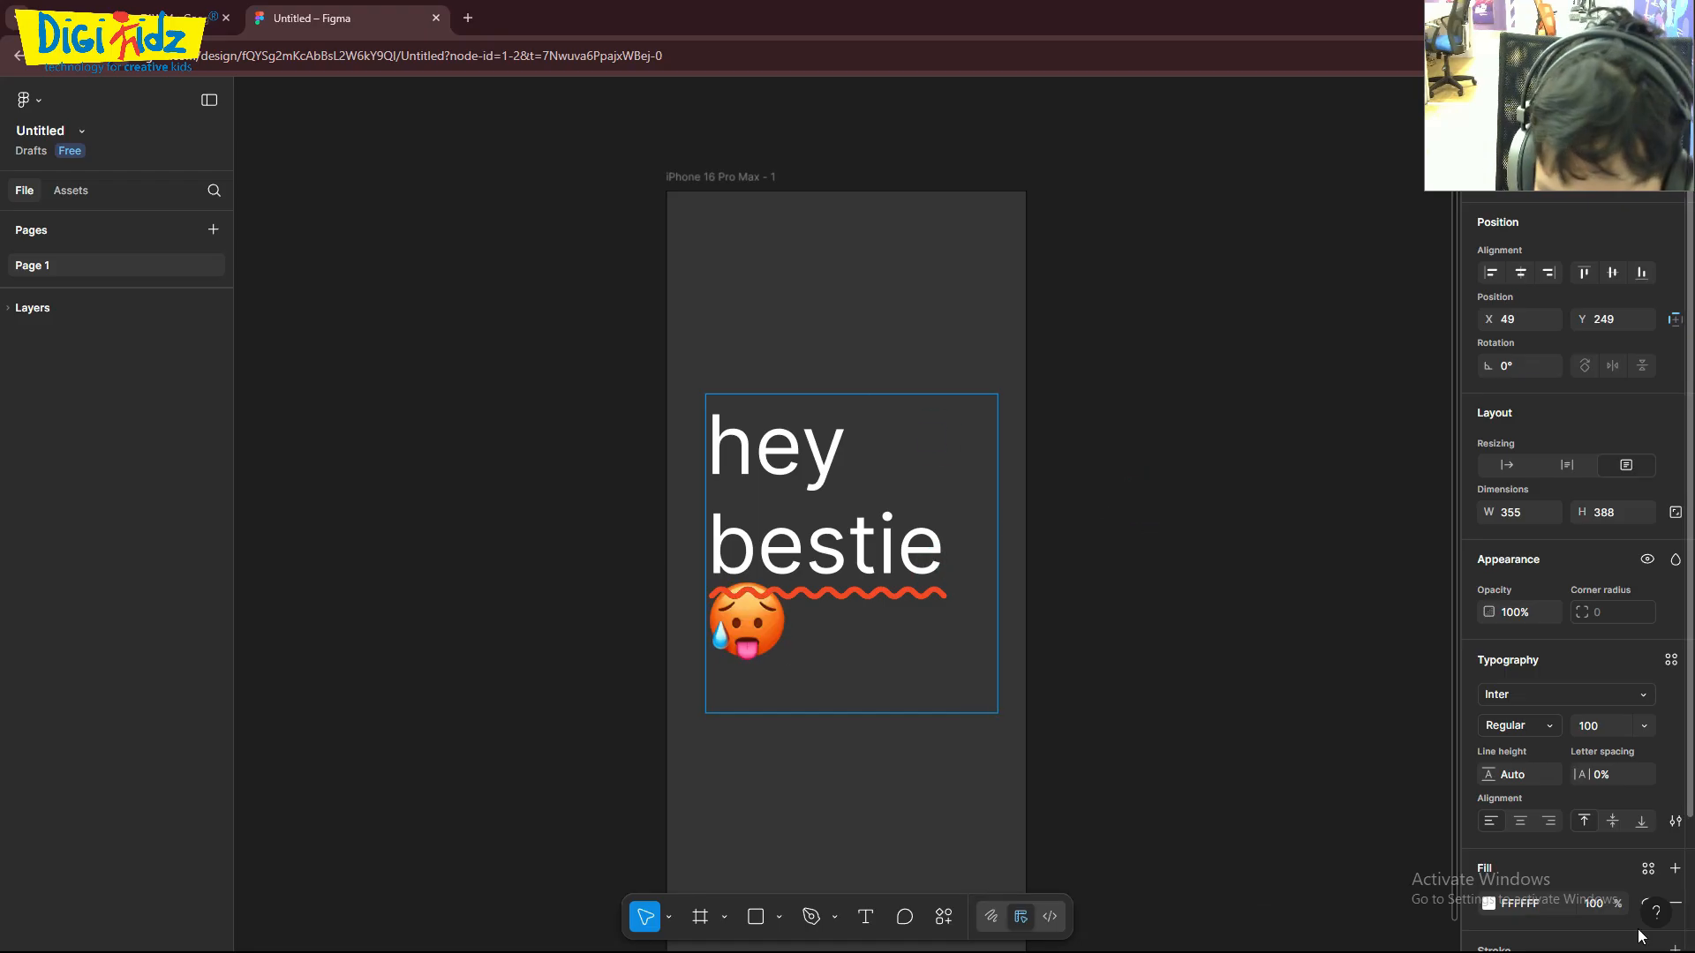
- Try a dark grey fill of 565656 on the "hey bestie" text and undo the colour change
scroll(1533, 690, down, 3)
click(1522, 755)
click(1488, 756)
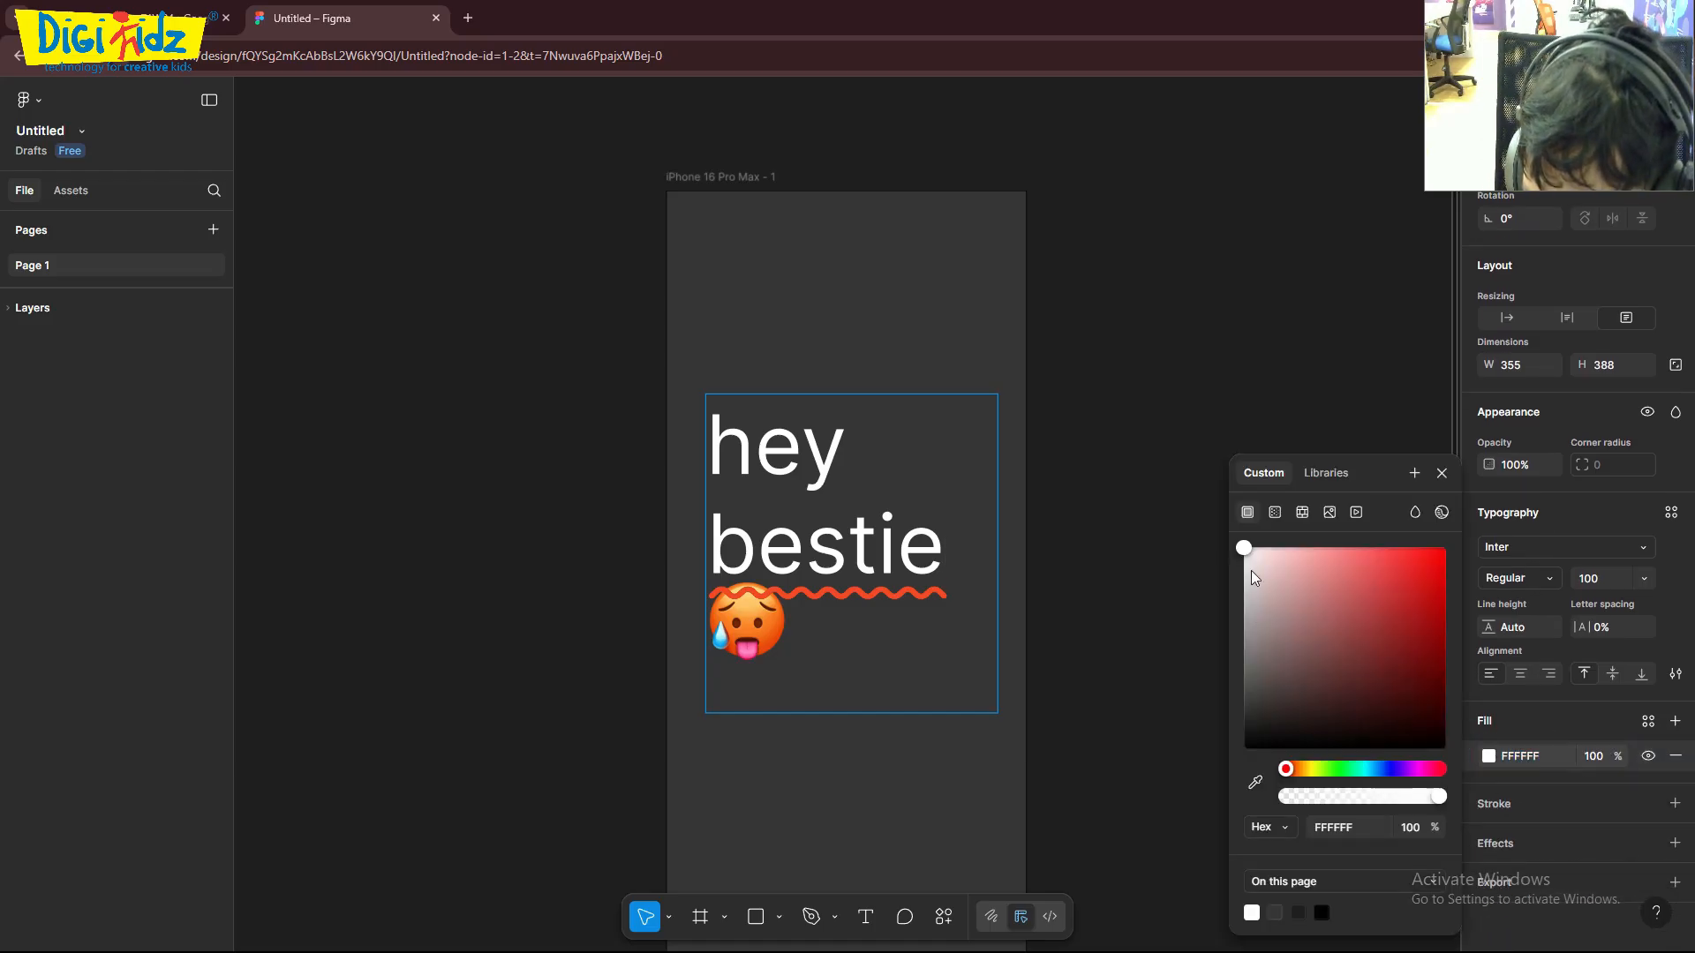
drag(1246, 554, 1243, 713)
drag(1262, 645, 1111, 466)
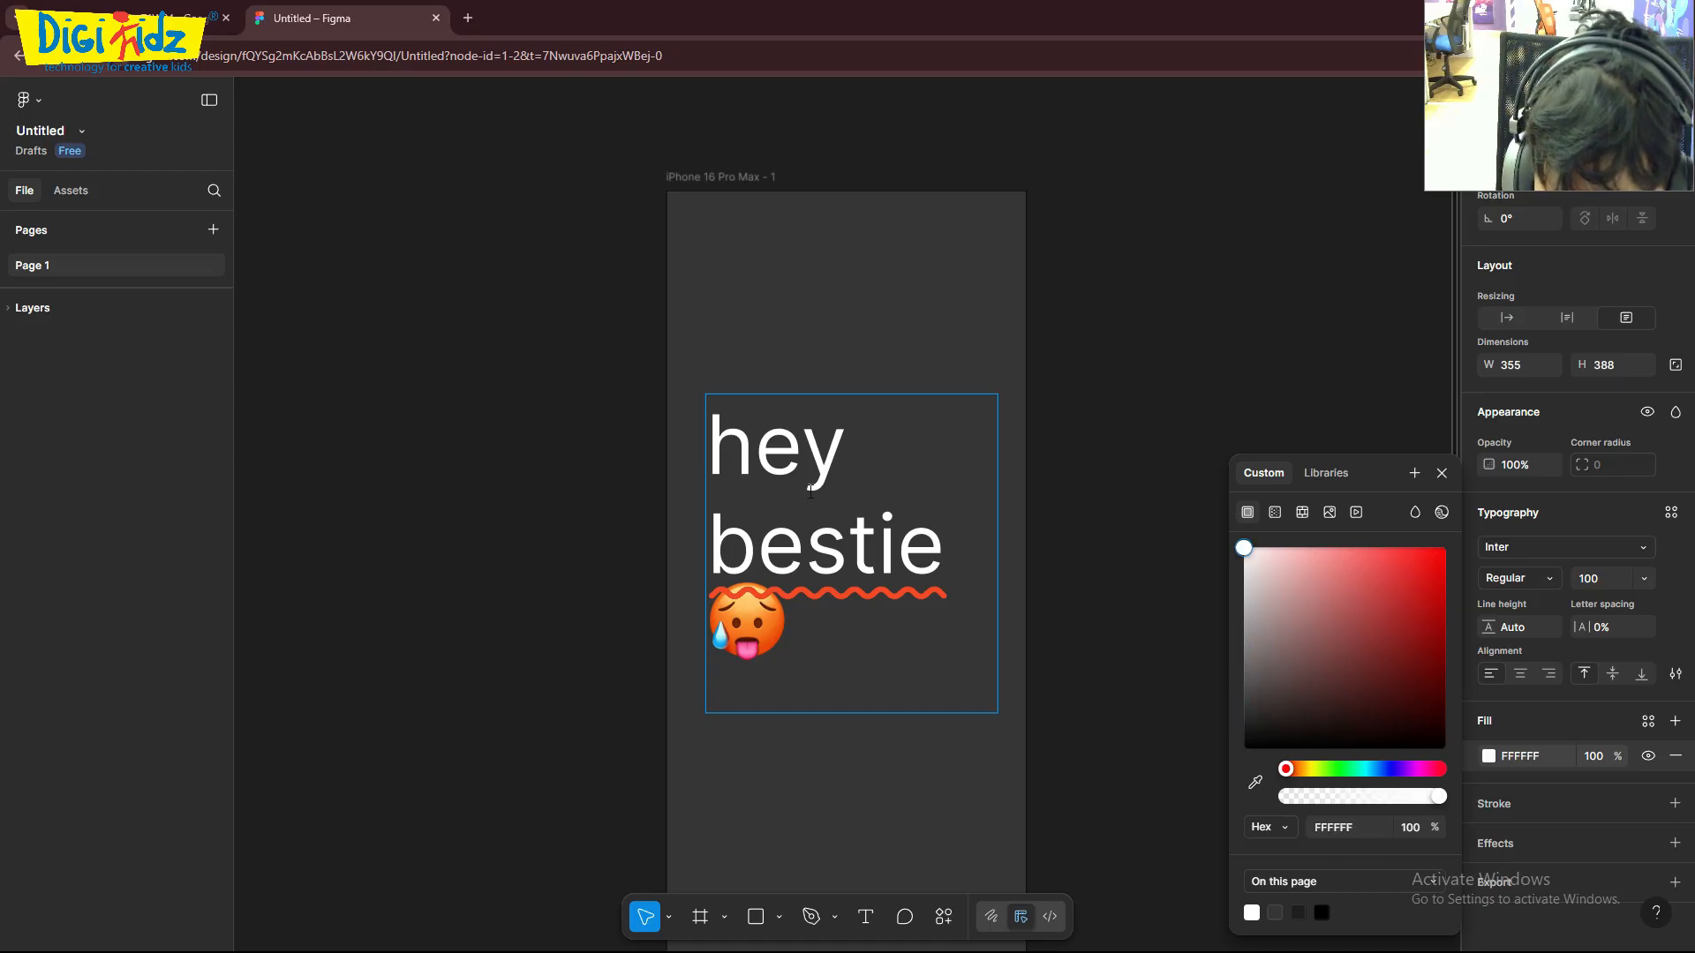
drag(1243, 547, 1238, 691)
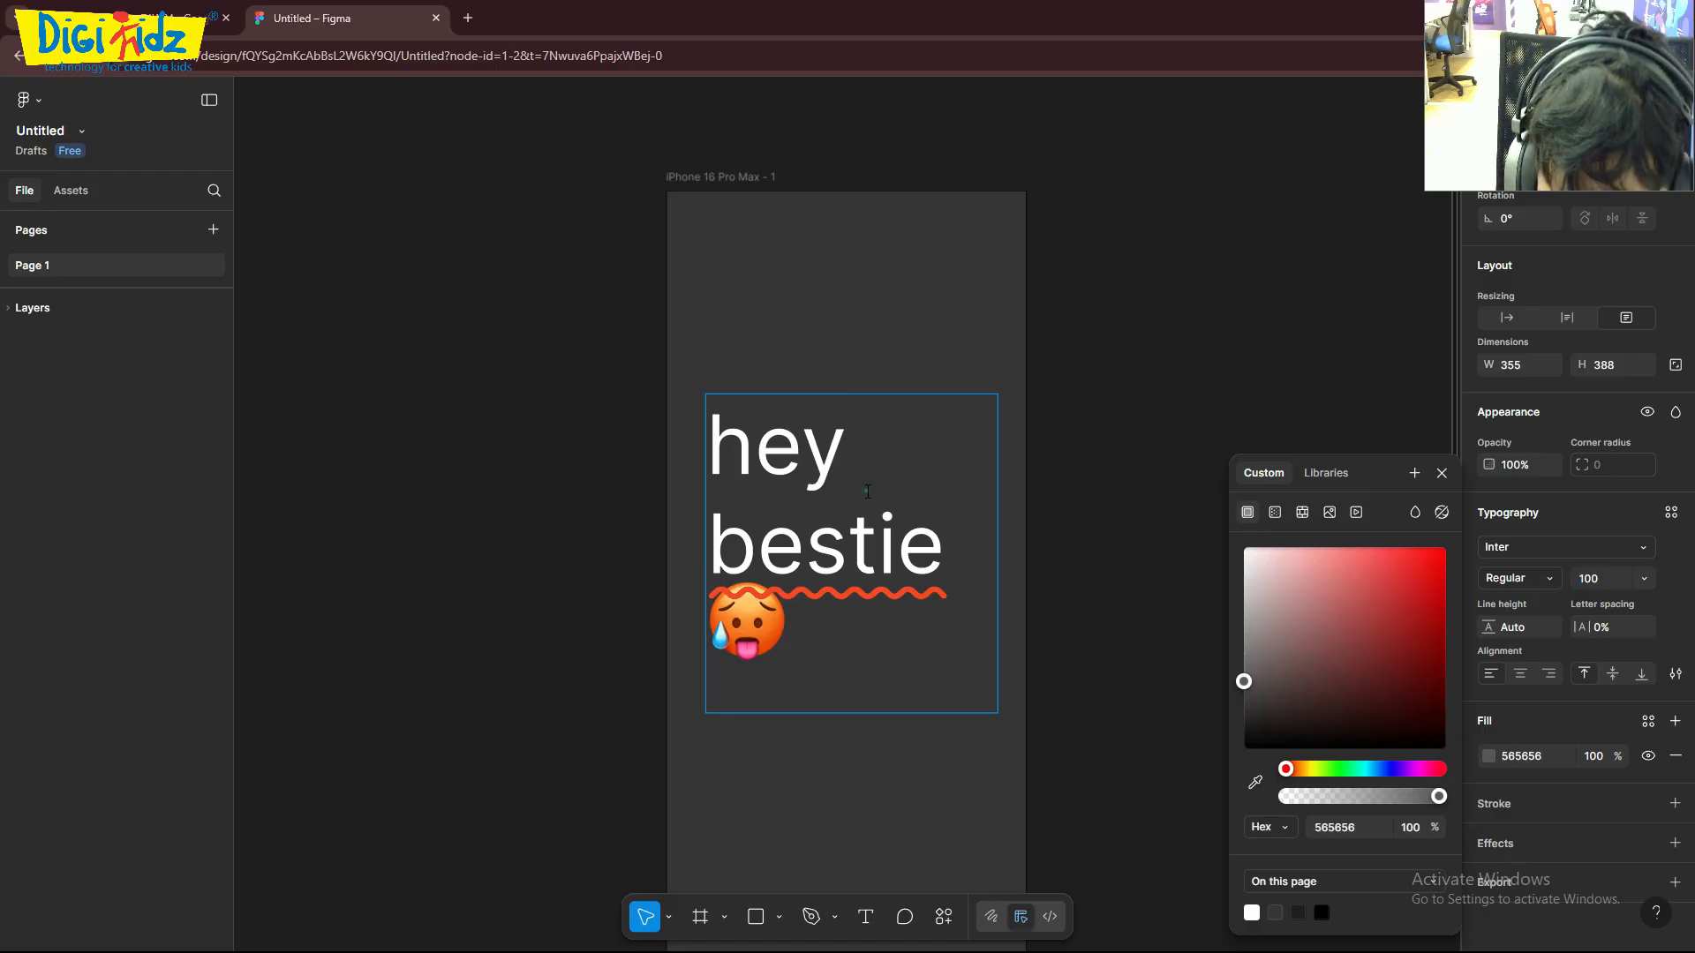
key(ctrl+z)
text(sdsa)
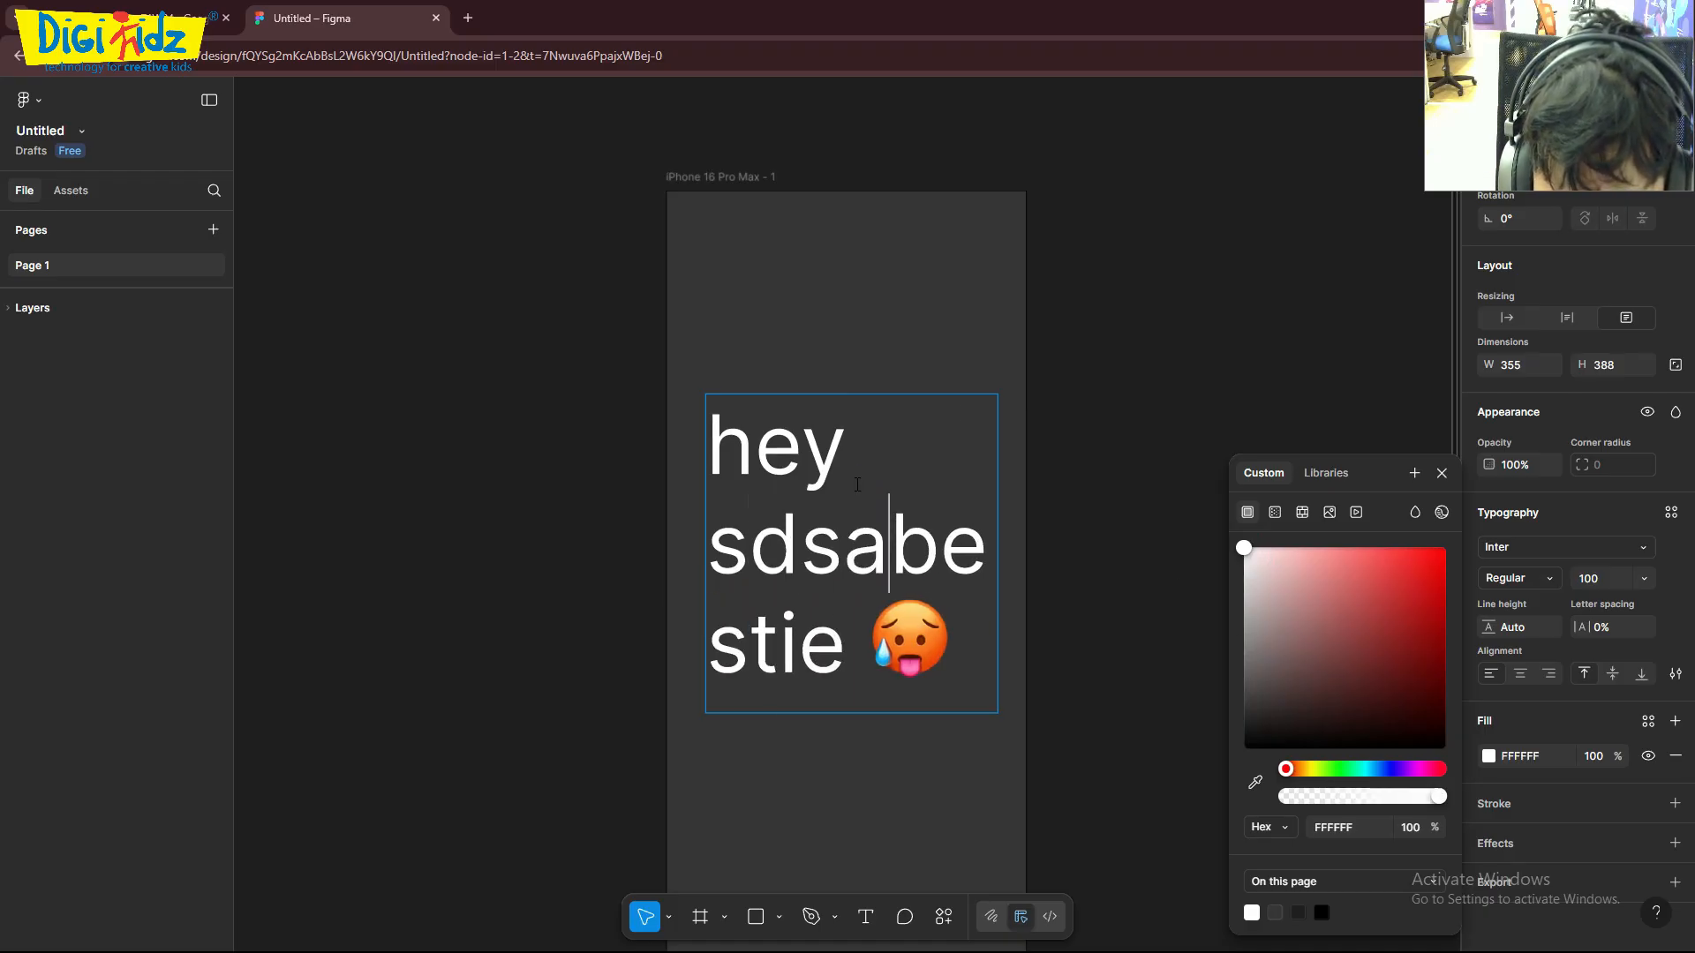
key(BackSpace)
key(BackSpace)
key(BackSpace)
key(BackSpace)
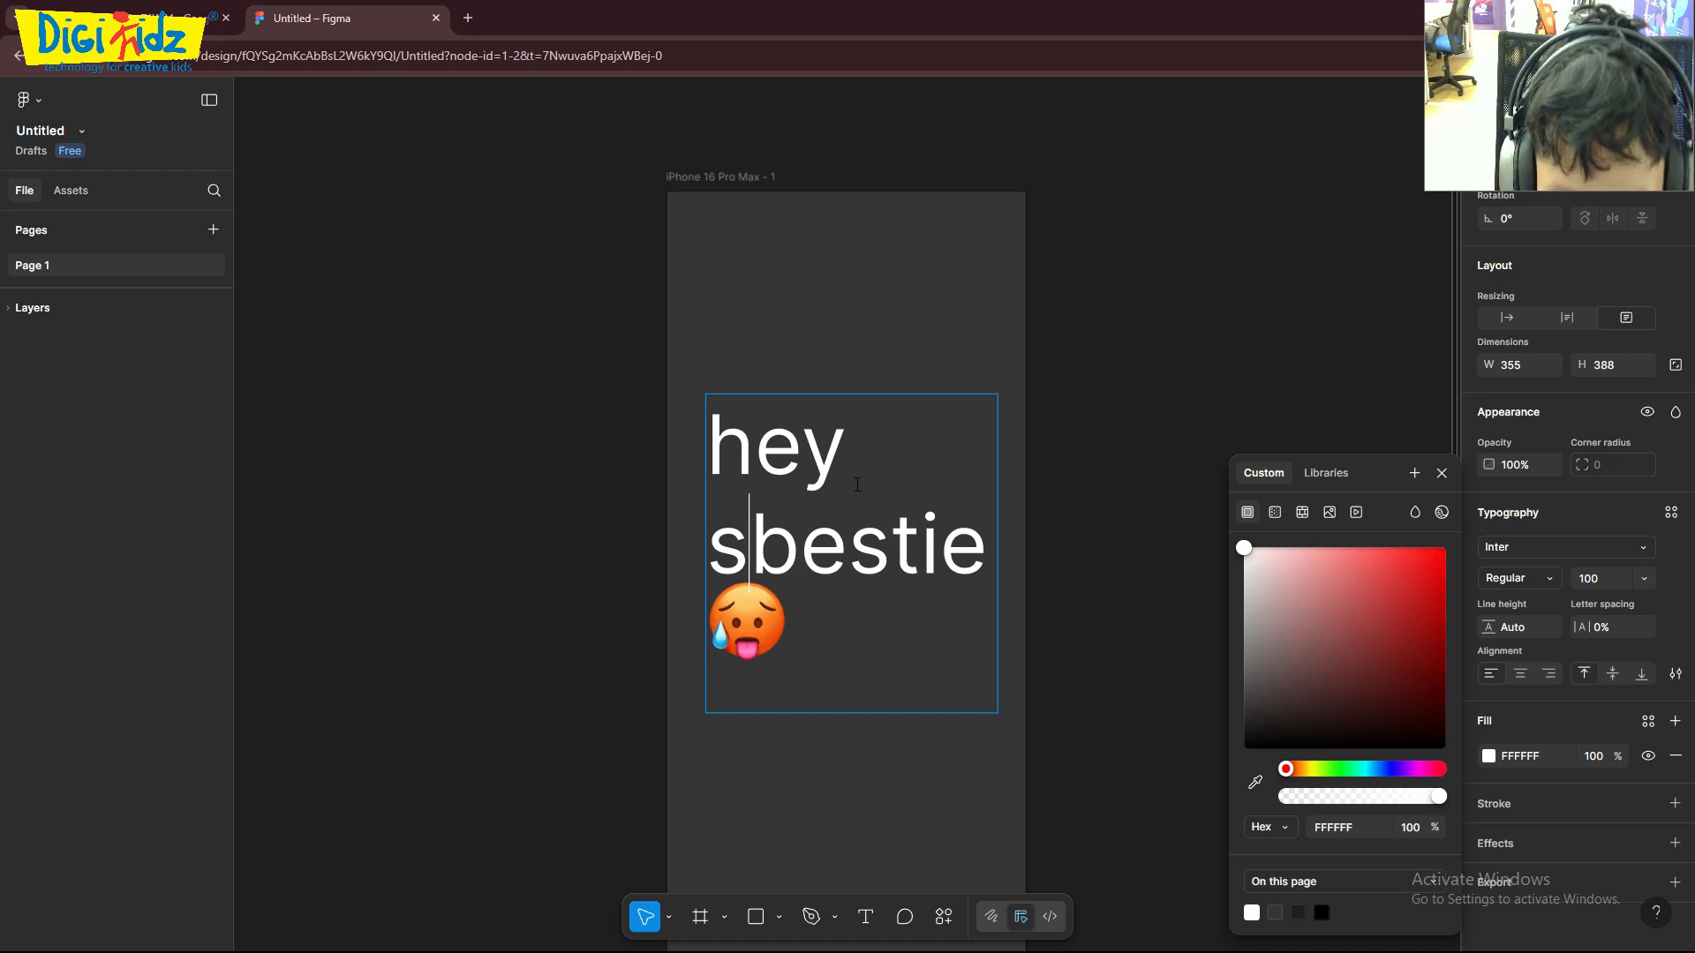
key(Escape)
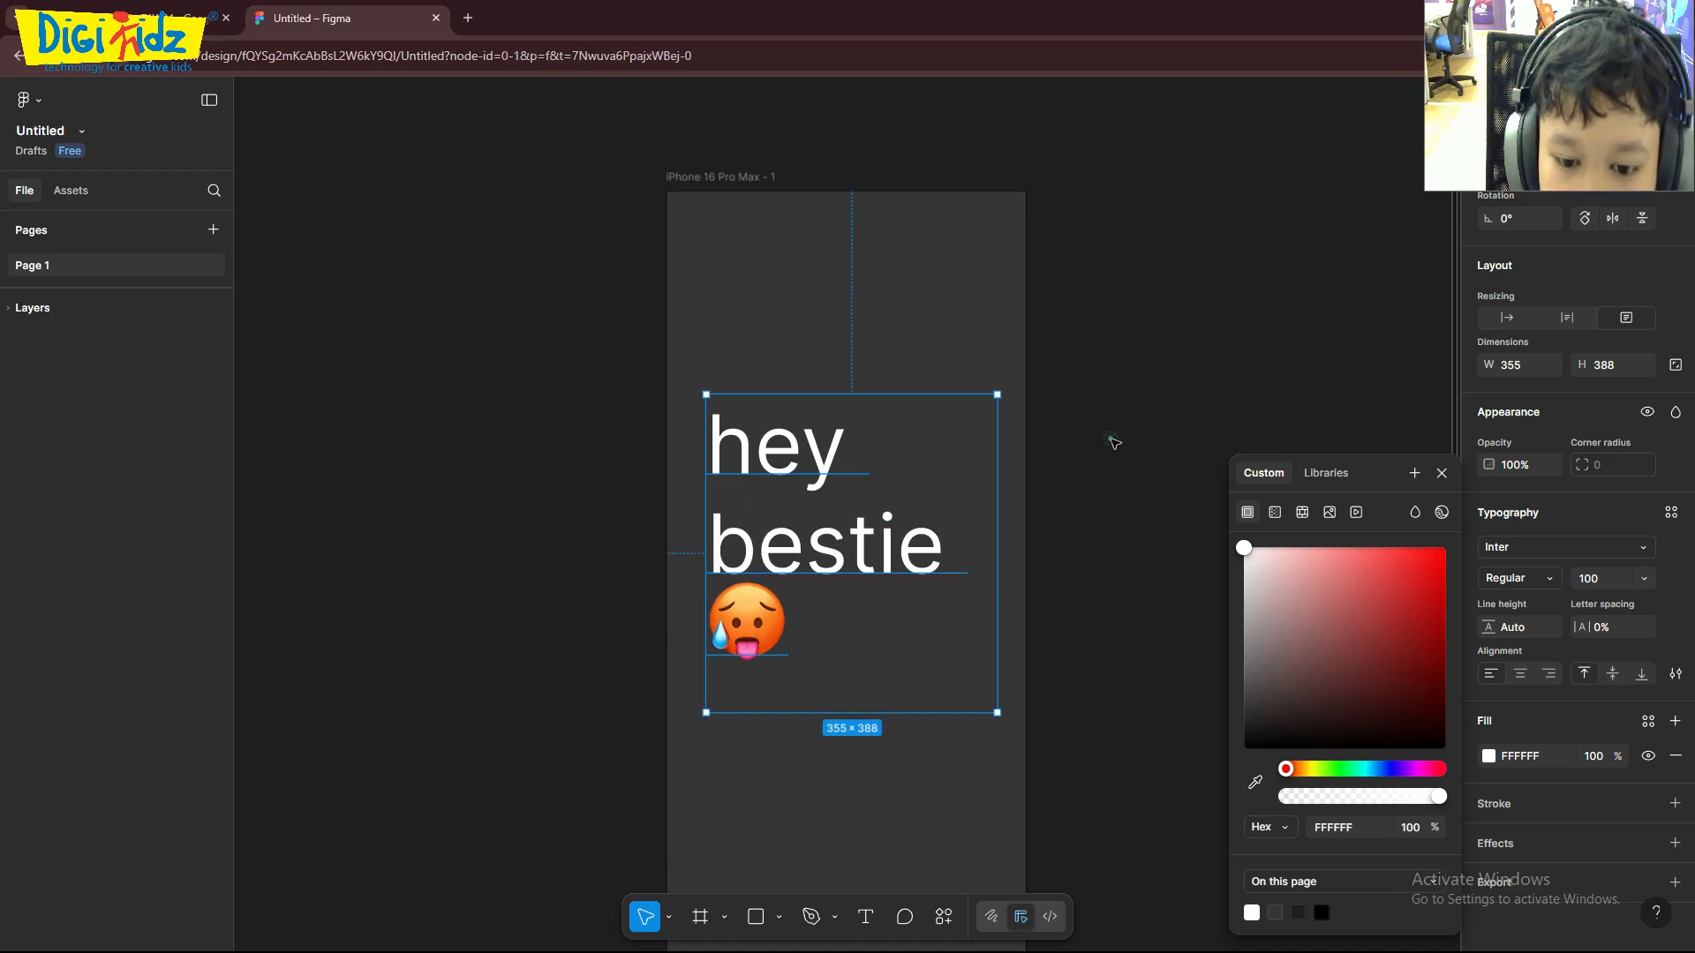
click(1108, 442)
- Send the "hey bestie" text to the back and move it near the frame's left edge, at about X 6, Y 228
click(853, 461)
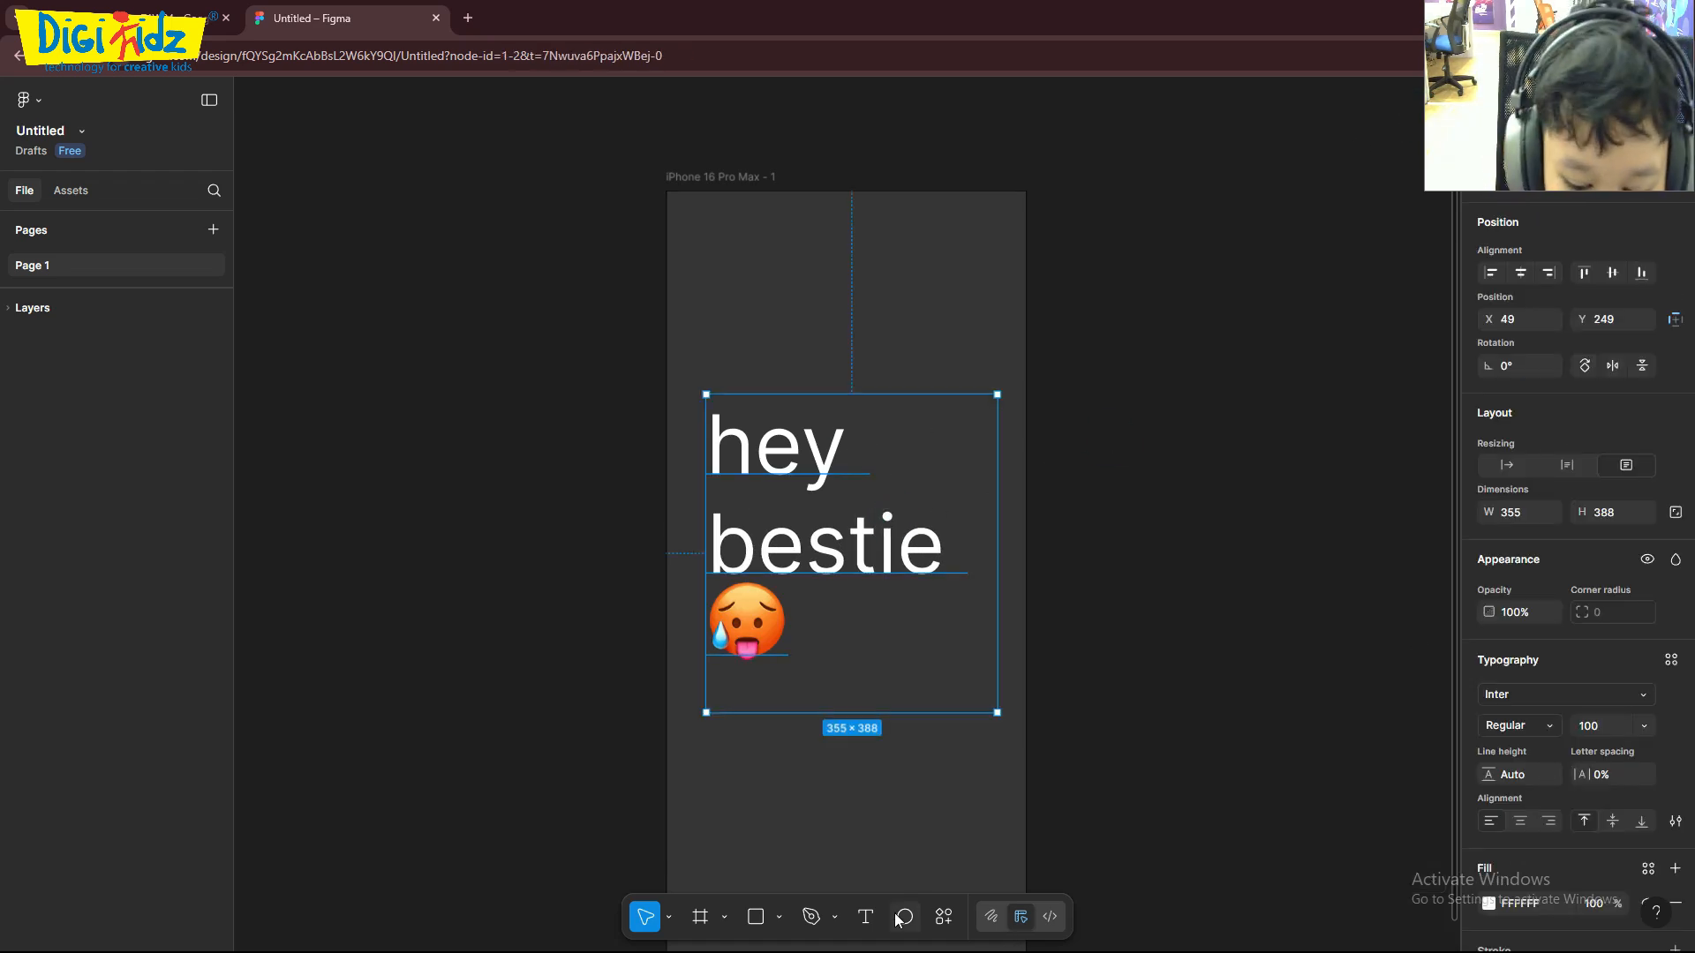
right_click(940, 626)
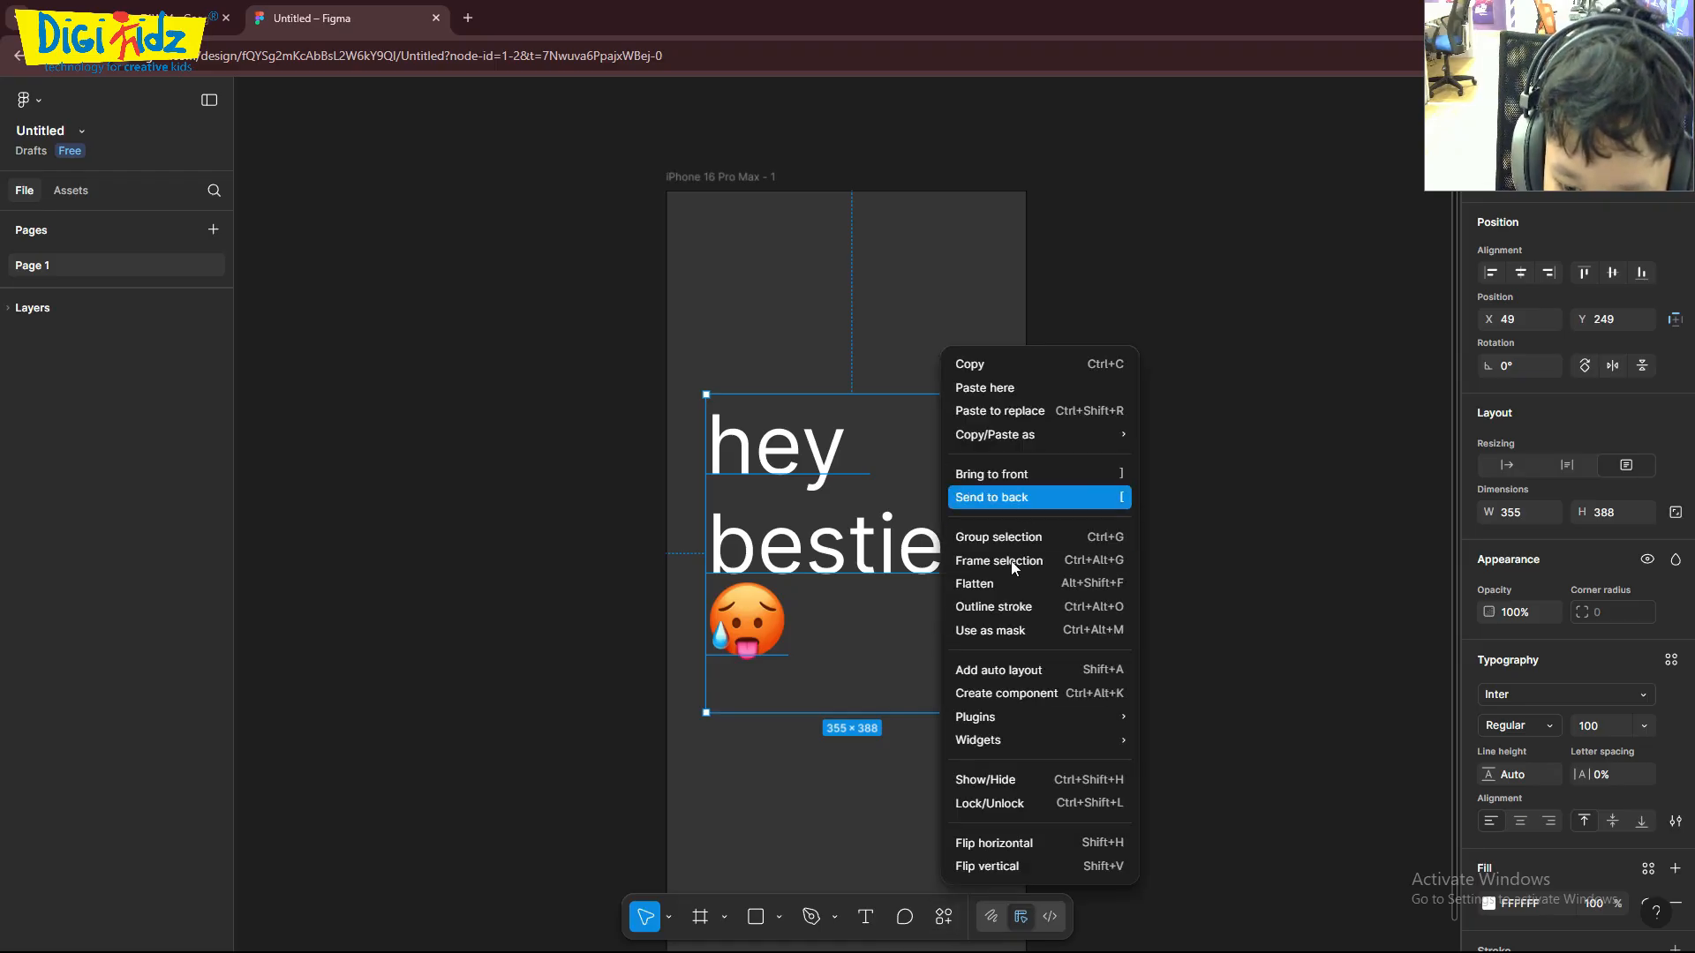
click(1036, 496)
click(1178, 445)
click(837, 651)
drag(861, 543, 833, 530)
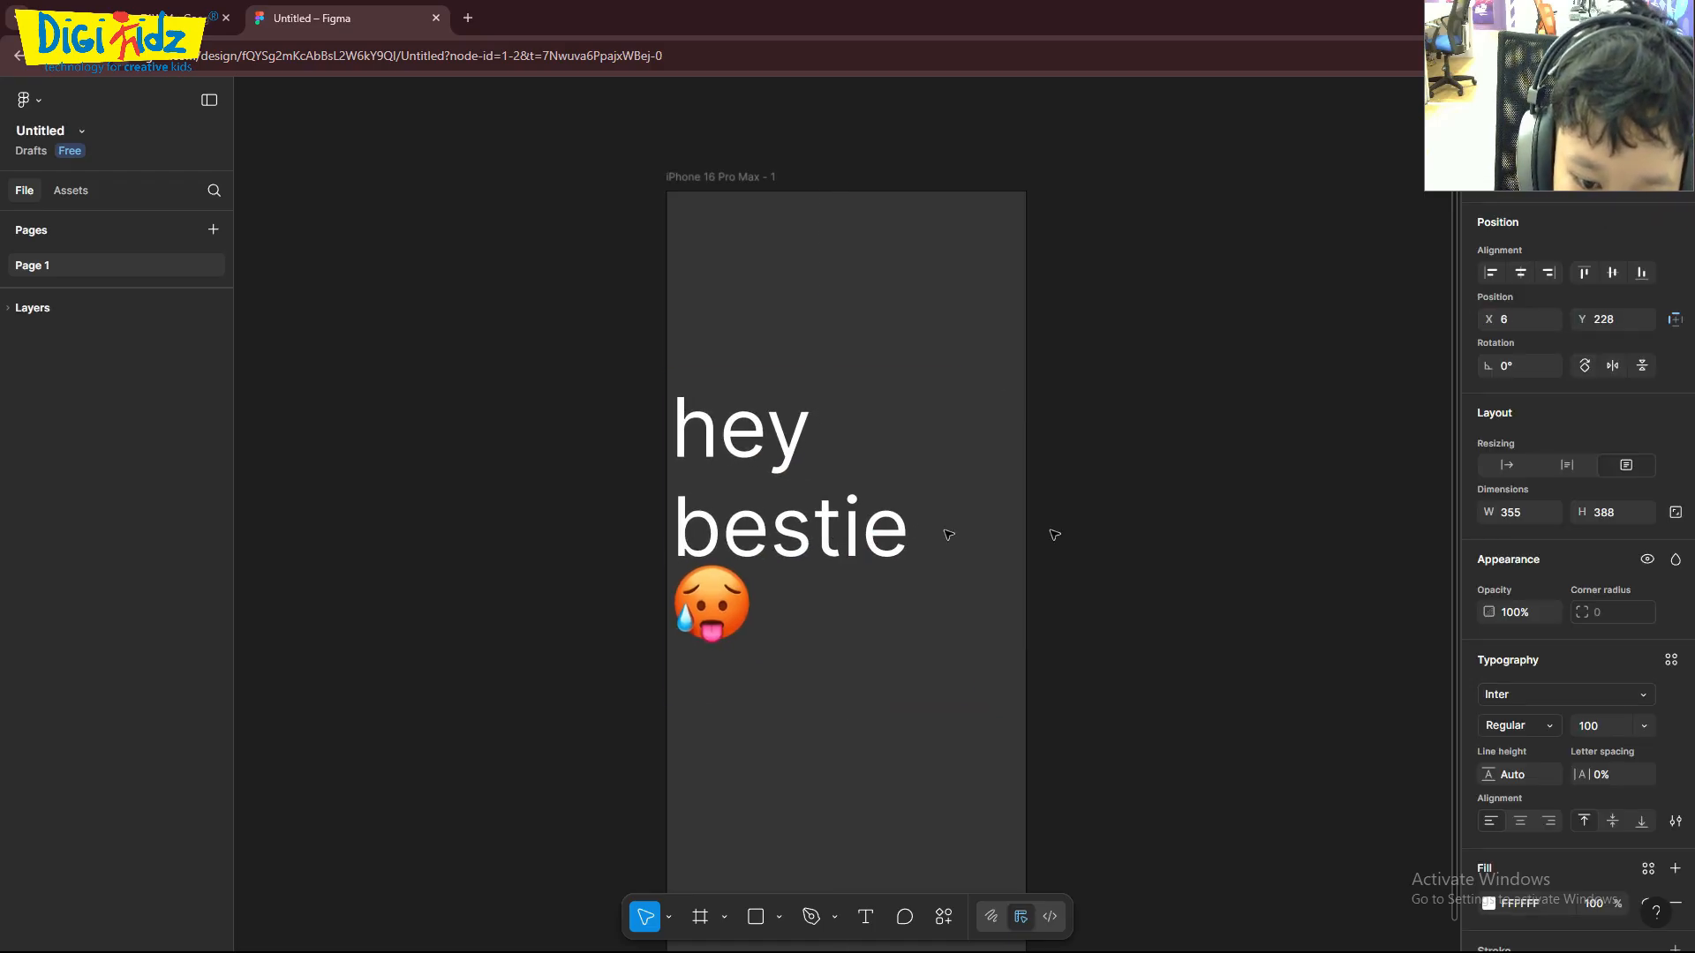
click(1418, 545)
click(1294, 556)
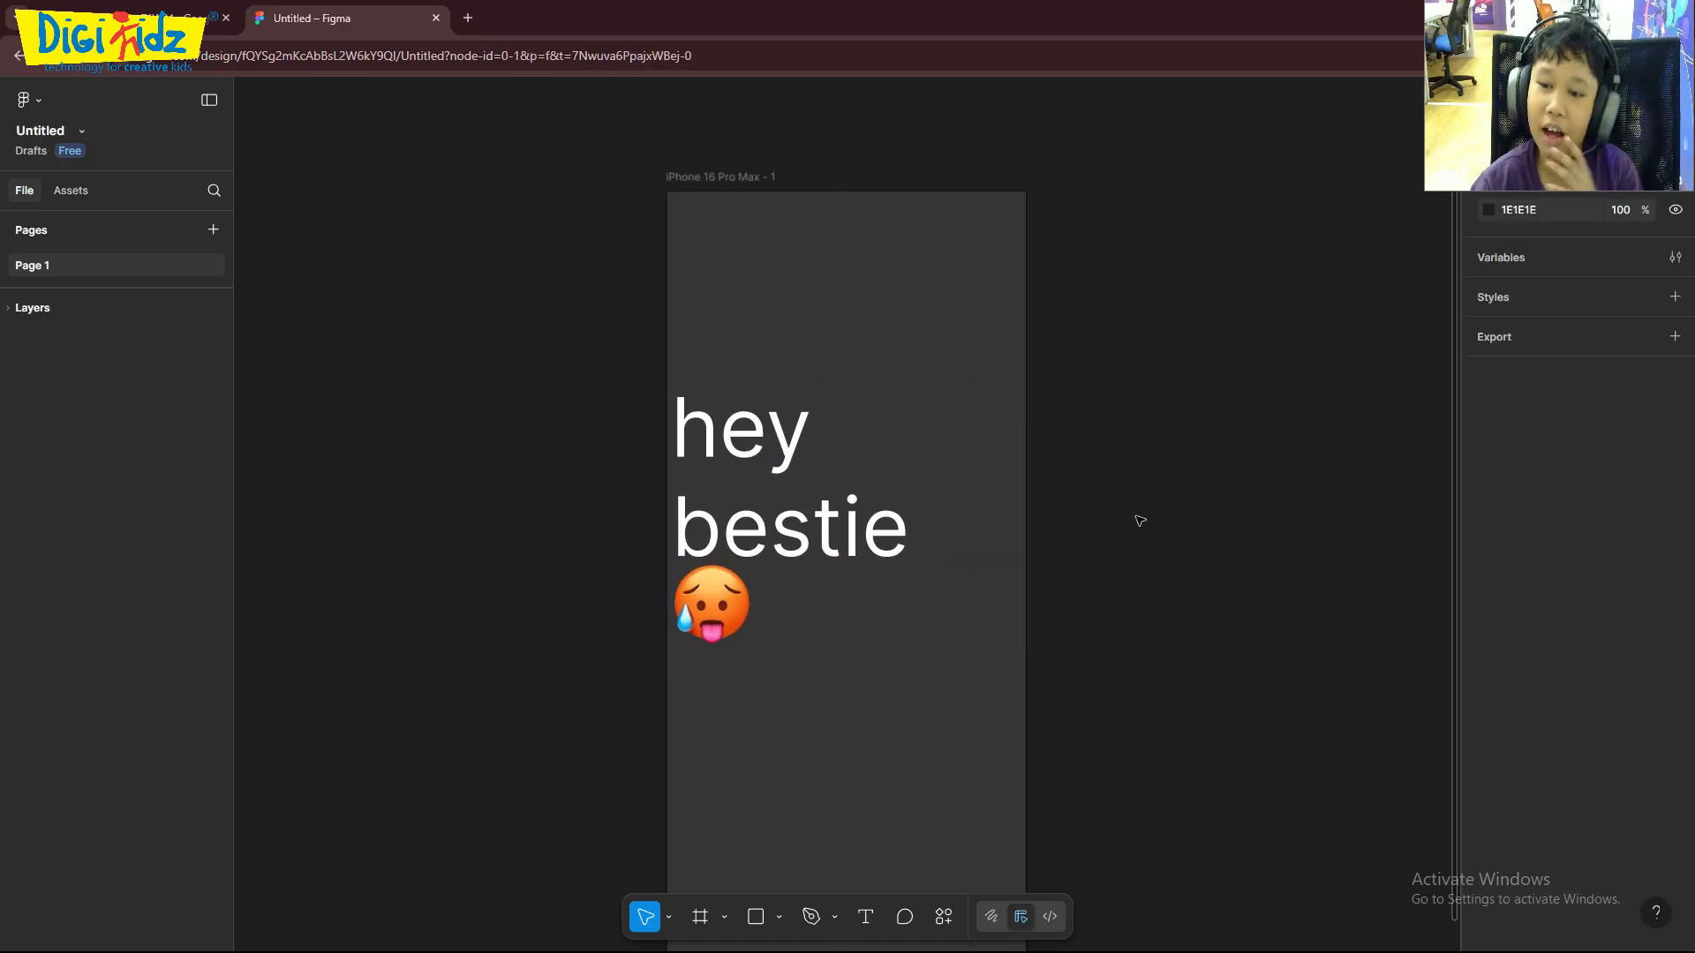
- Draw a text box about 146 × 72 below the emoji, set its font size to 20 and enter "log in"
click(866, 916)
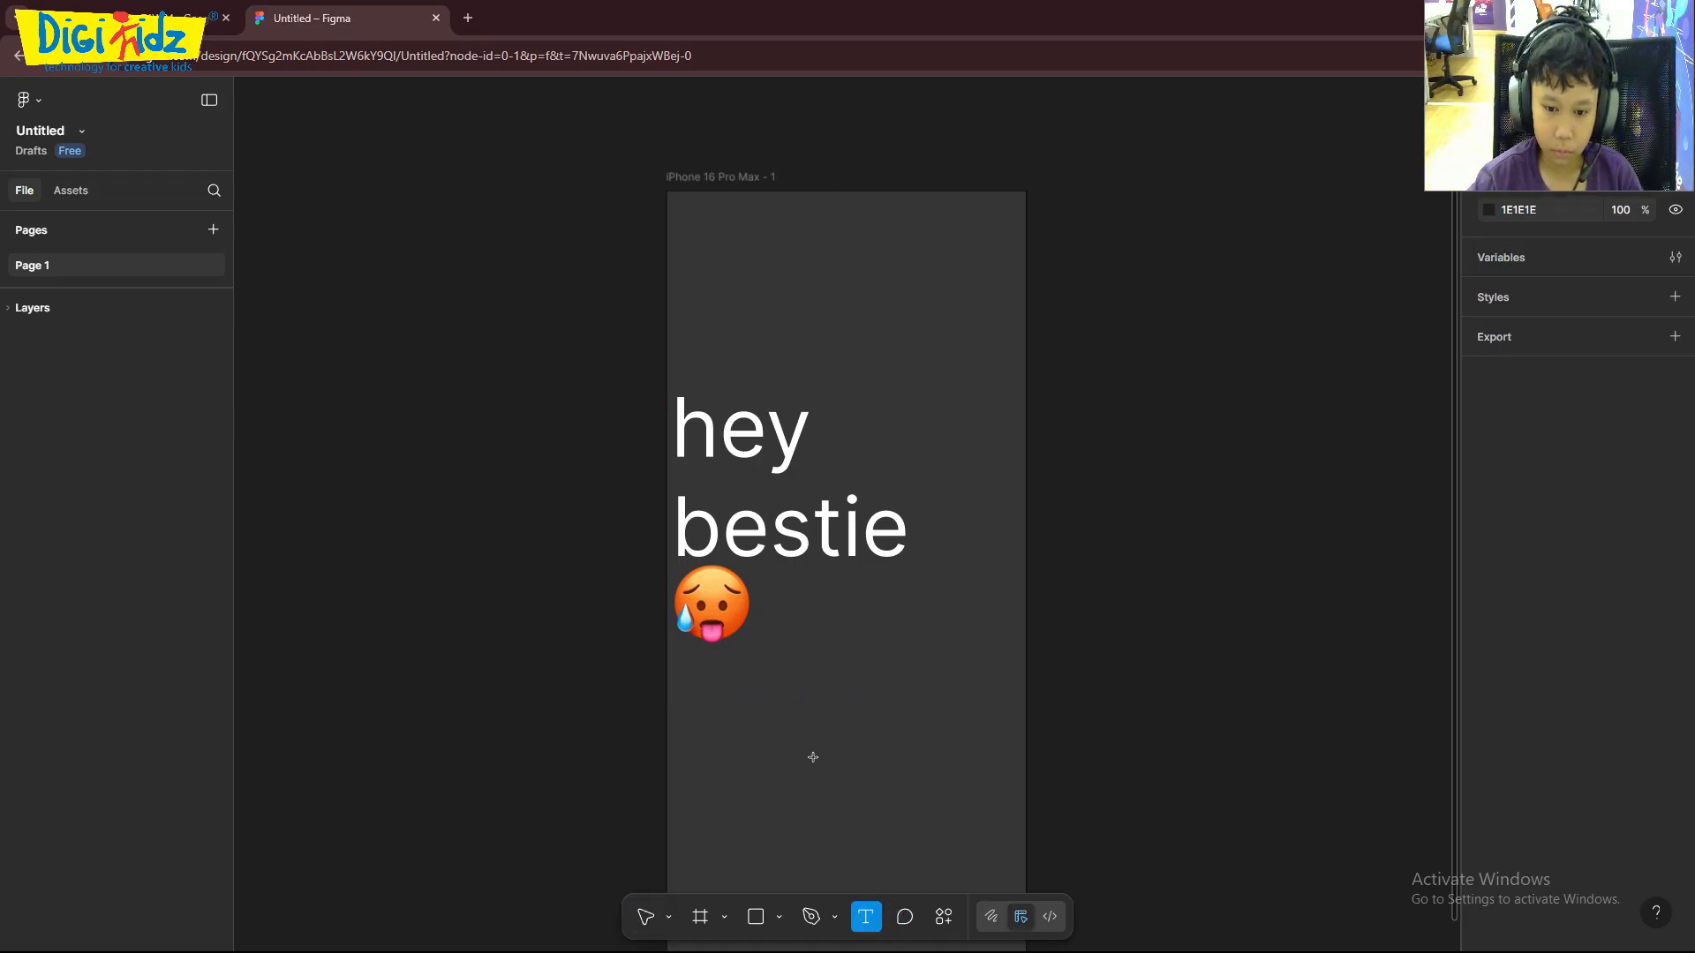
drag(793, 712, 913, 771)
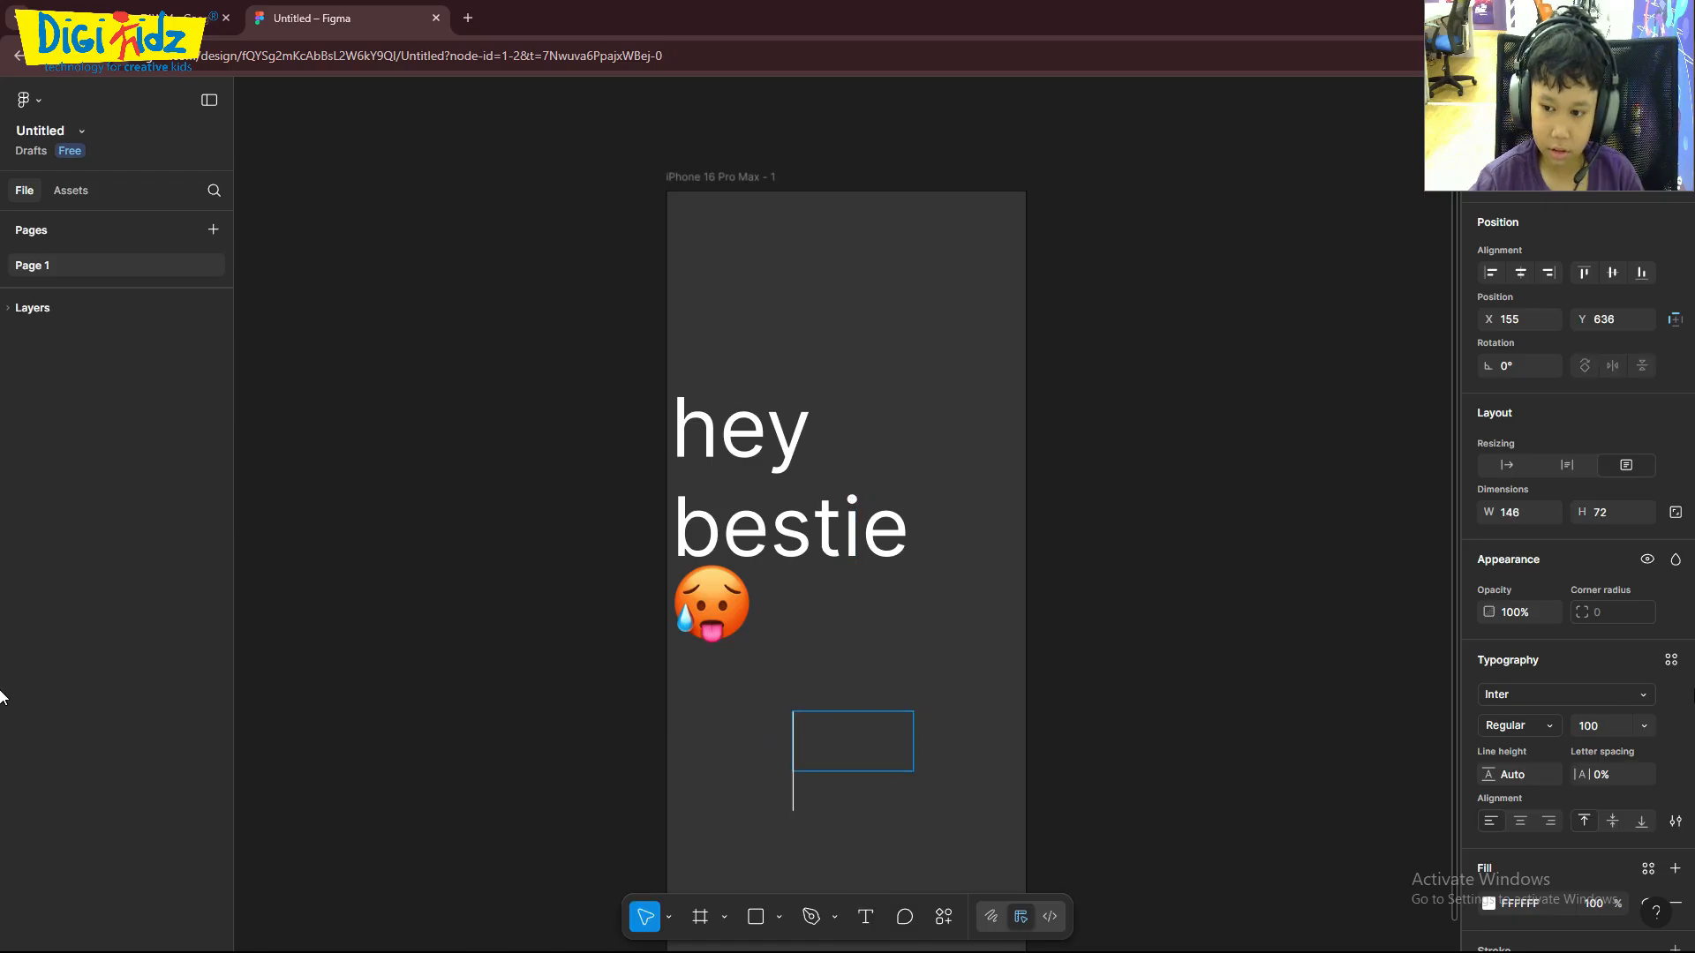
click(1601, 733)
text(20)
key(Return)
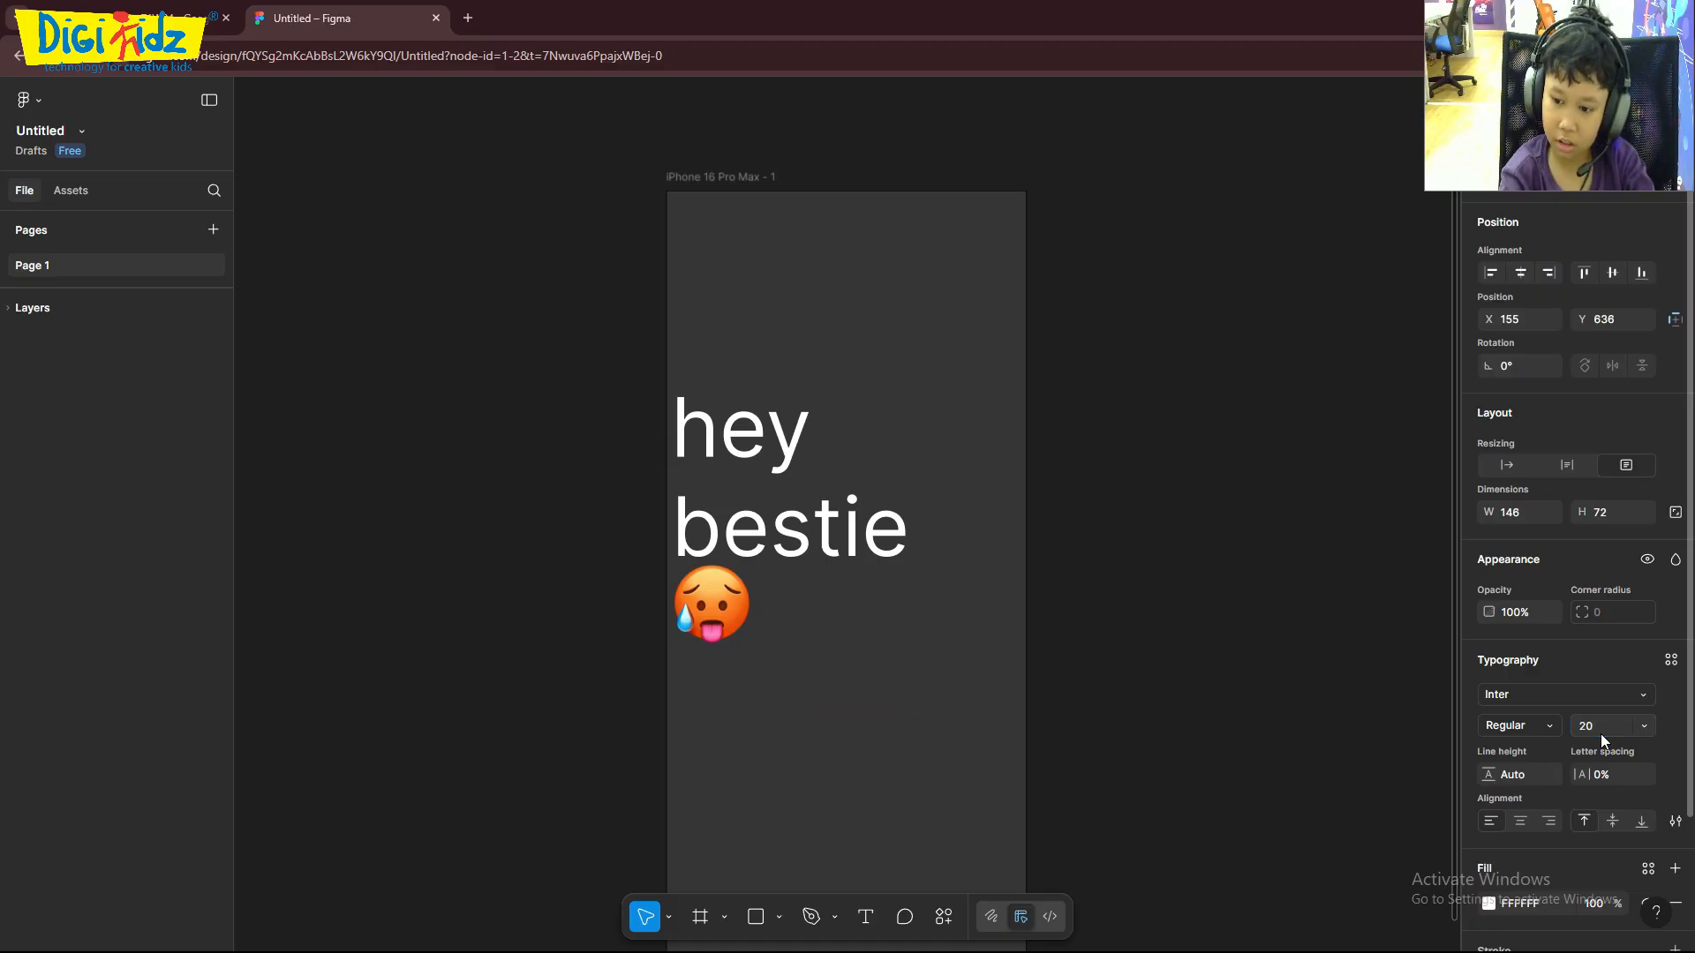
click(821, 747)
text(s)
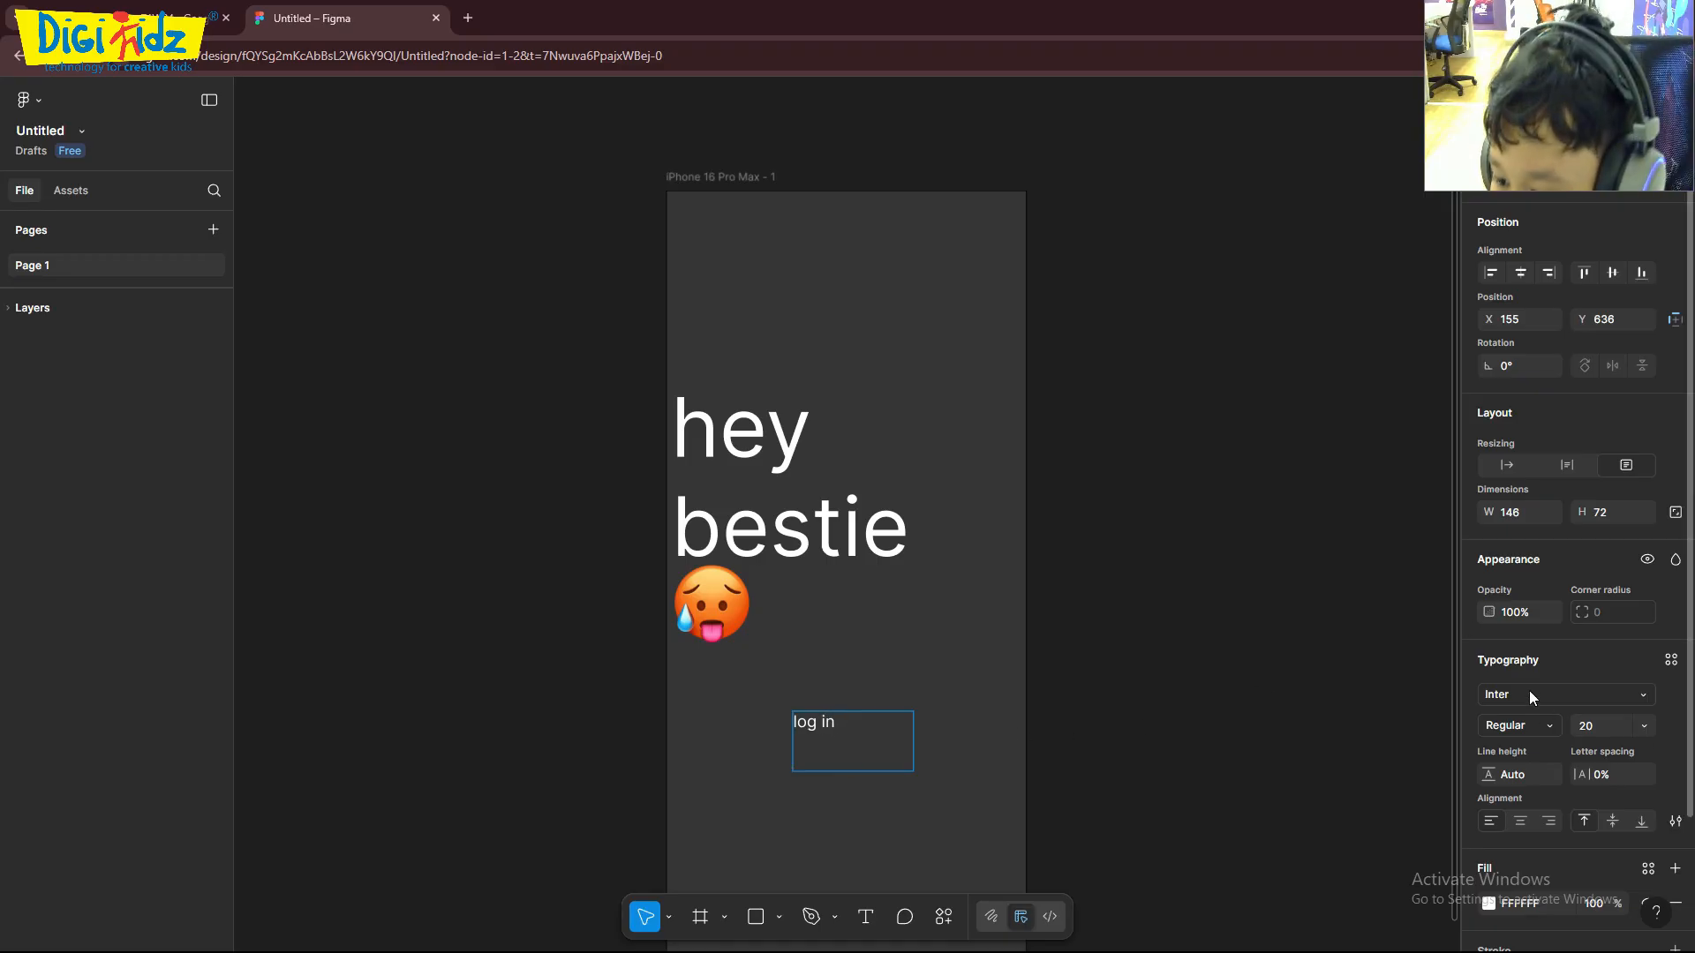
- Add a light grey E4E4E4 stroke to the "log in" text
scroll(1529, 695, down, 2)
click(1504, 807)
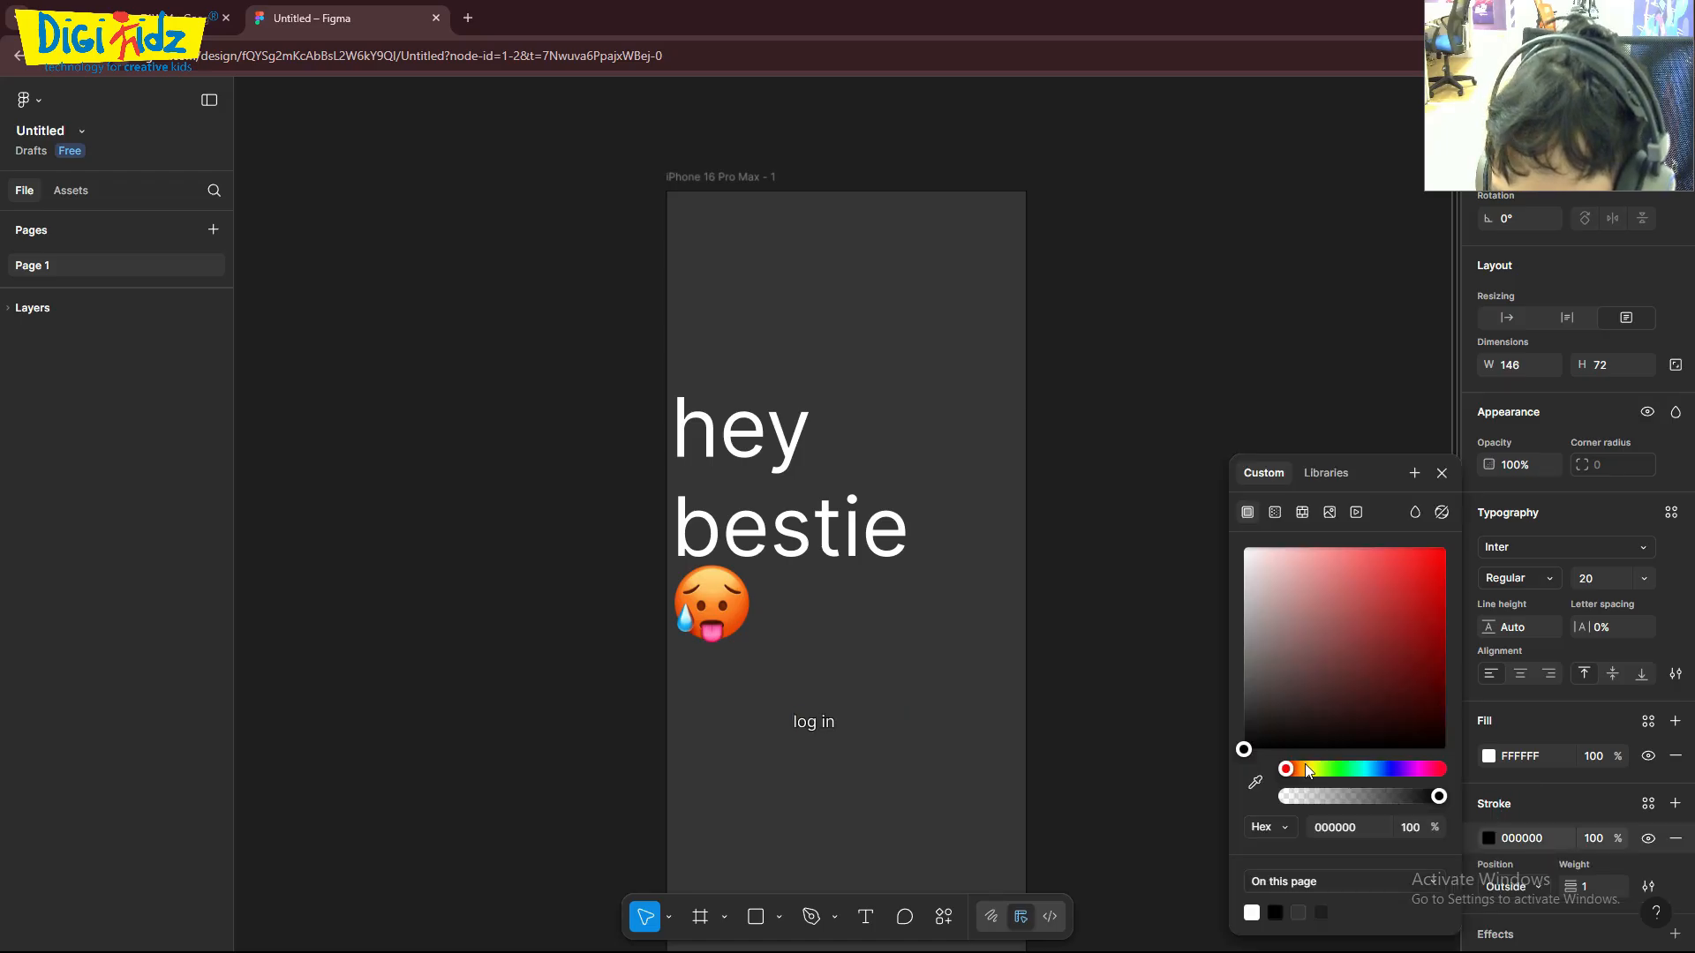
drag(1254, 753, 1243, 575)
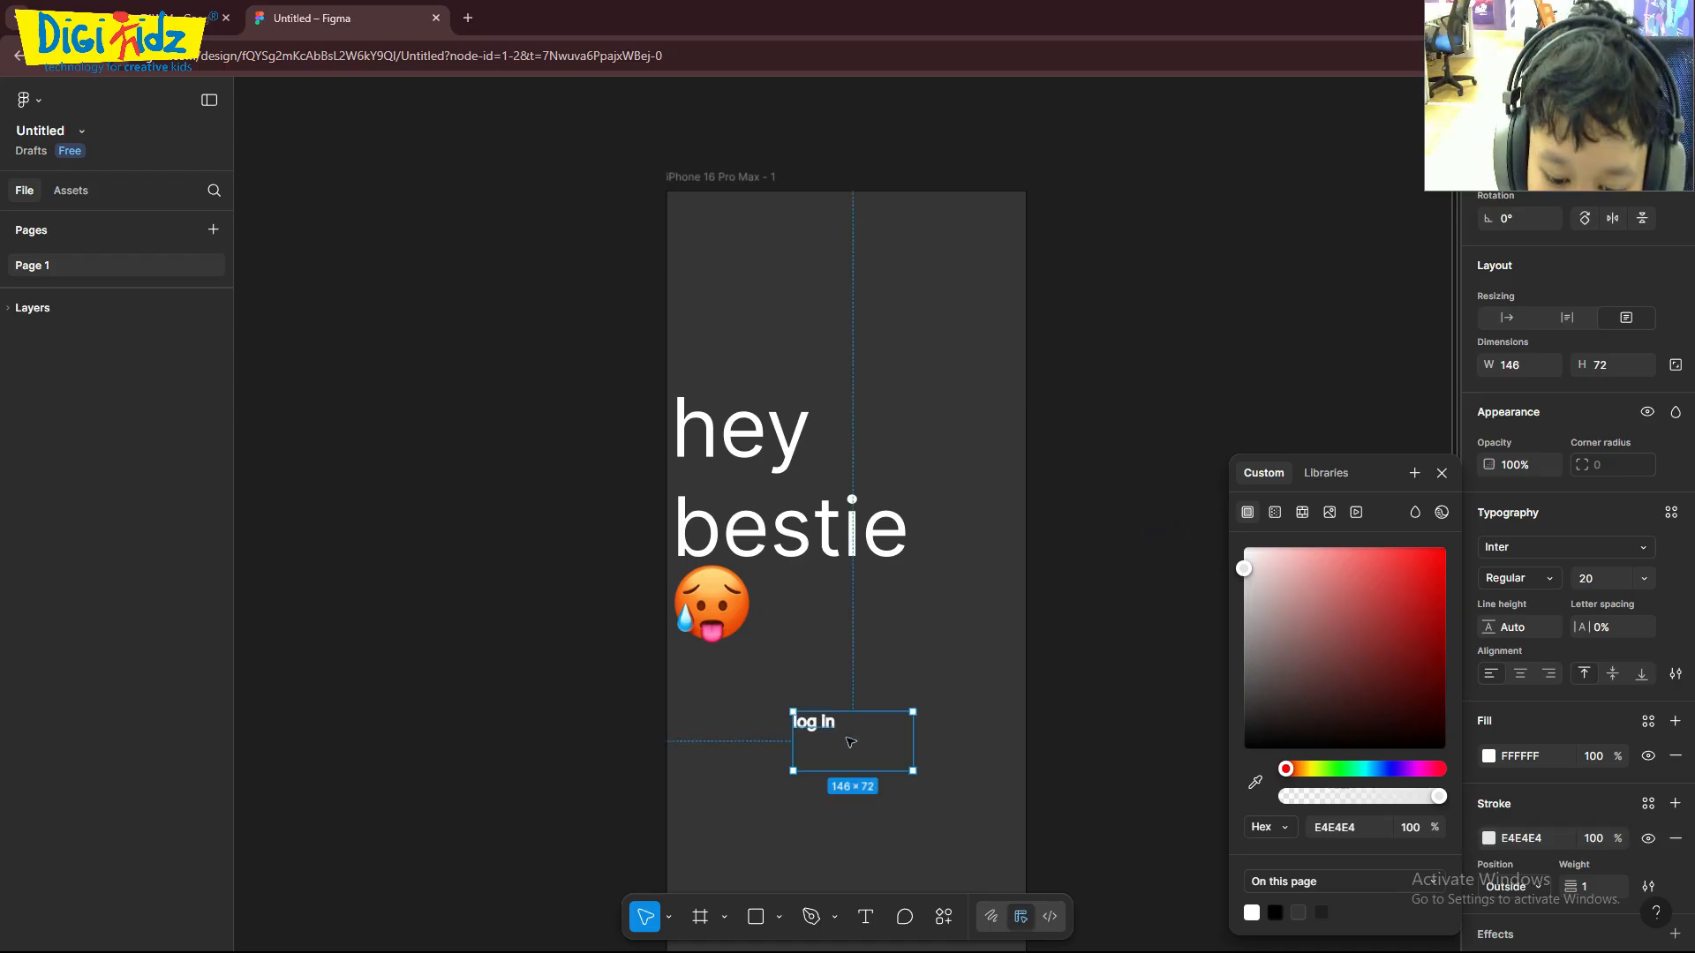
- Add a 100 × 100 square over the "log in" text at about X 128, Y 594, and send it to the back
click(768, 917)
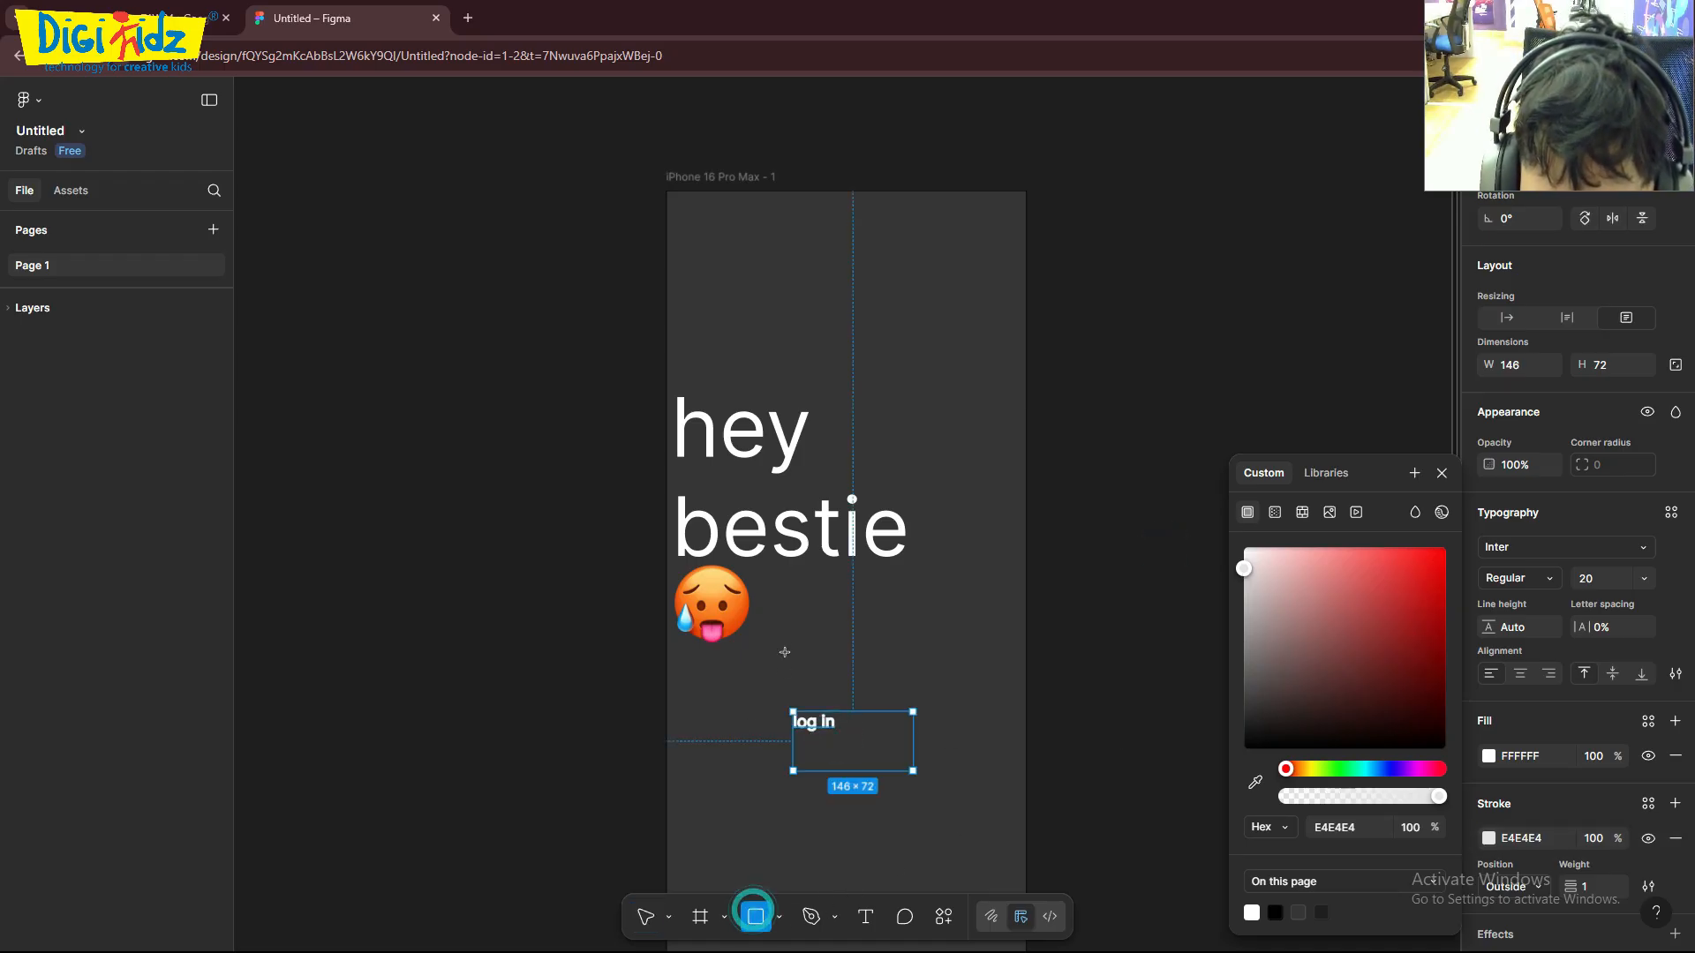
click(1221, 699)
click(820, 819)
drag(1231, 683, 822, 706)
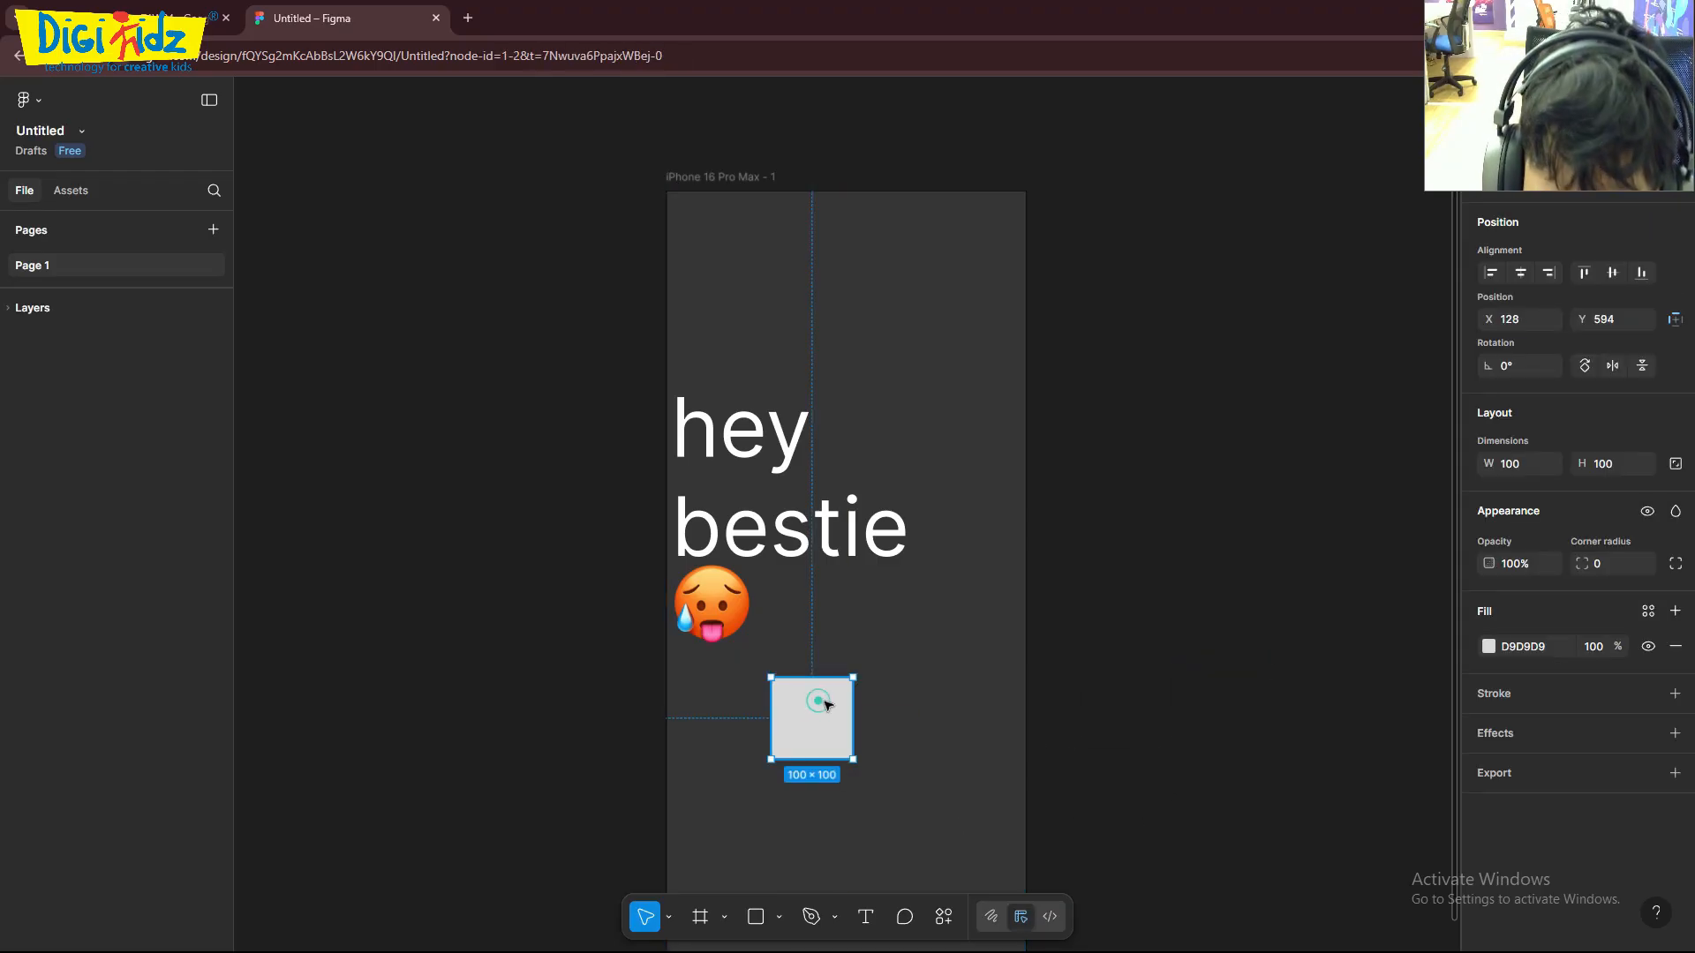
right_click(812, 697)
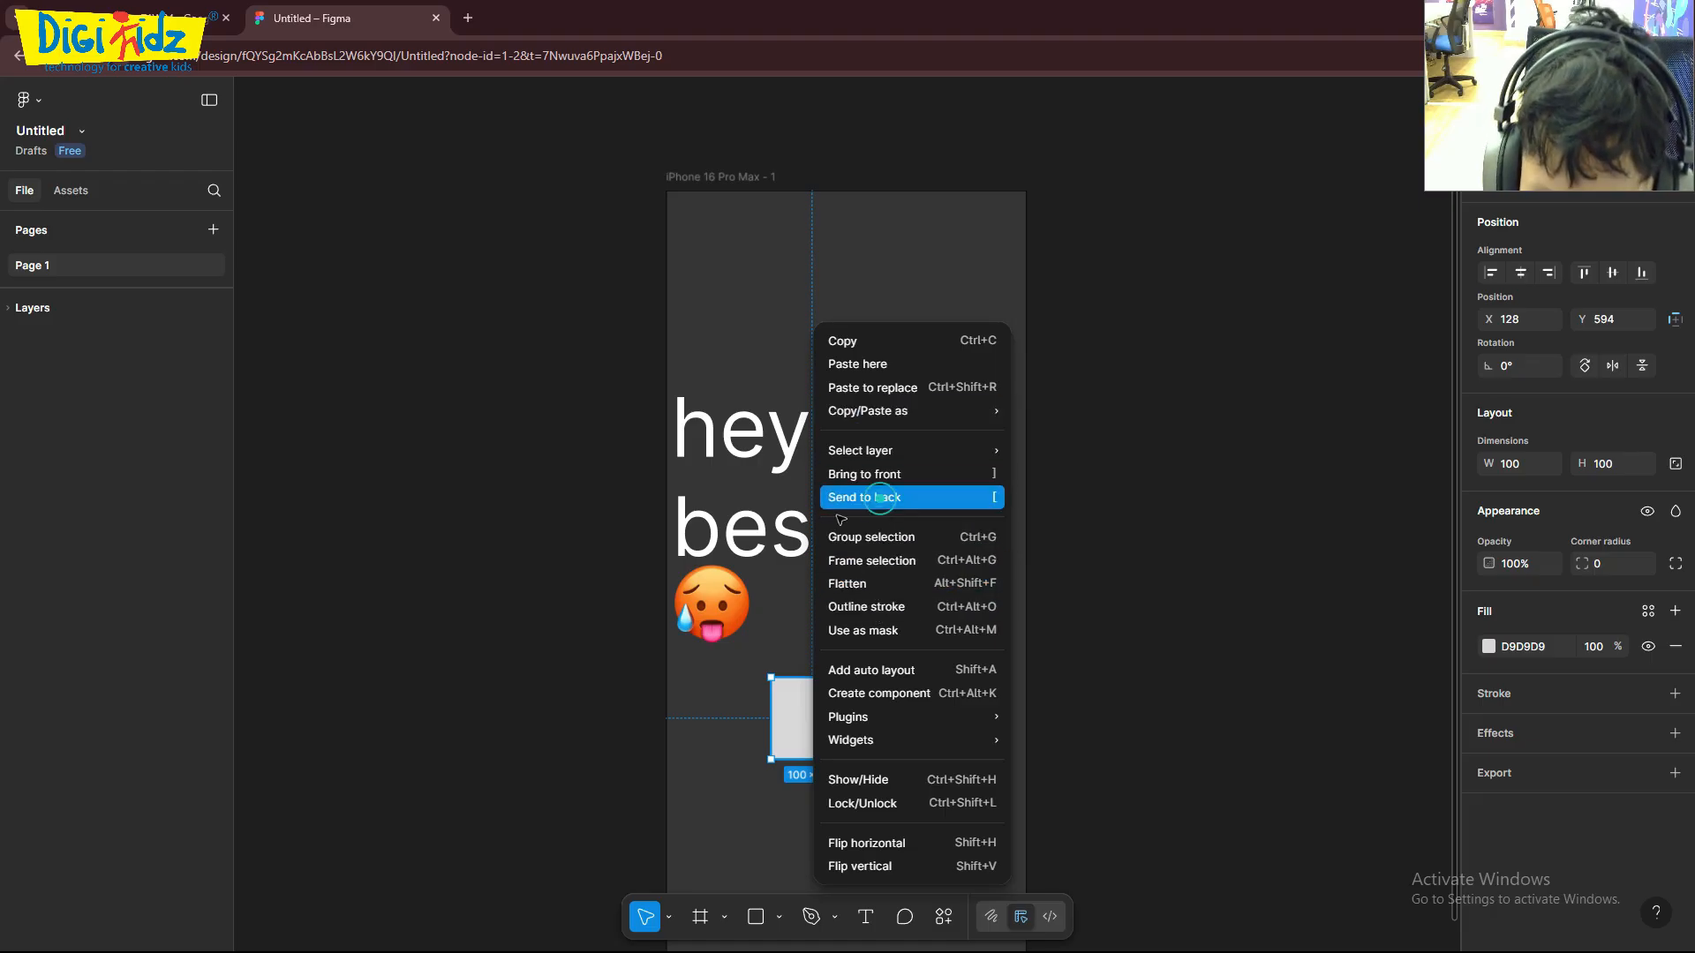
click(870, 497)
click(813, 723)
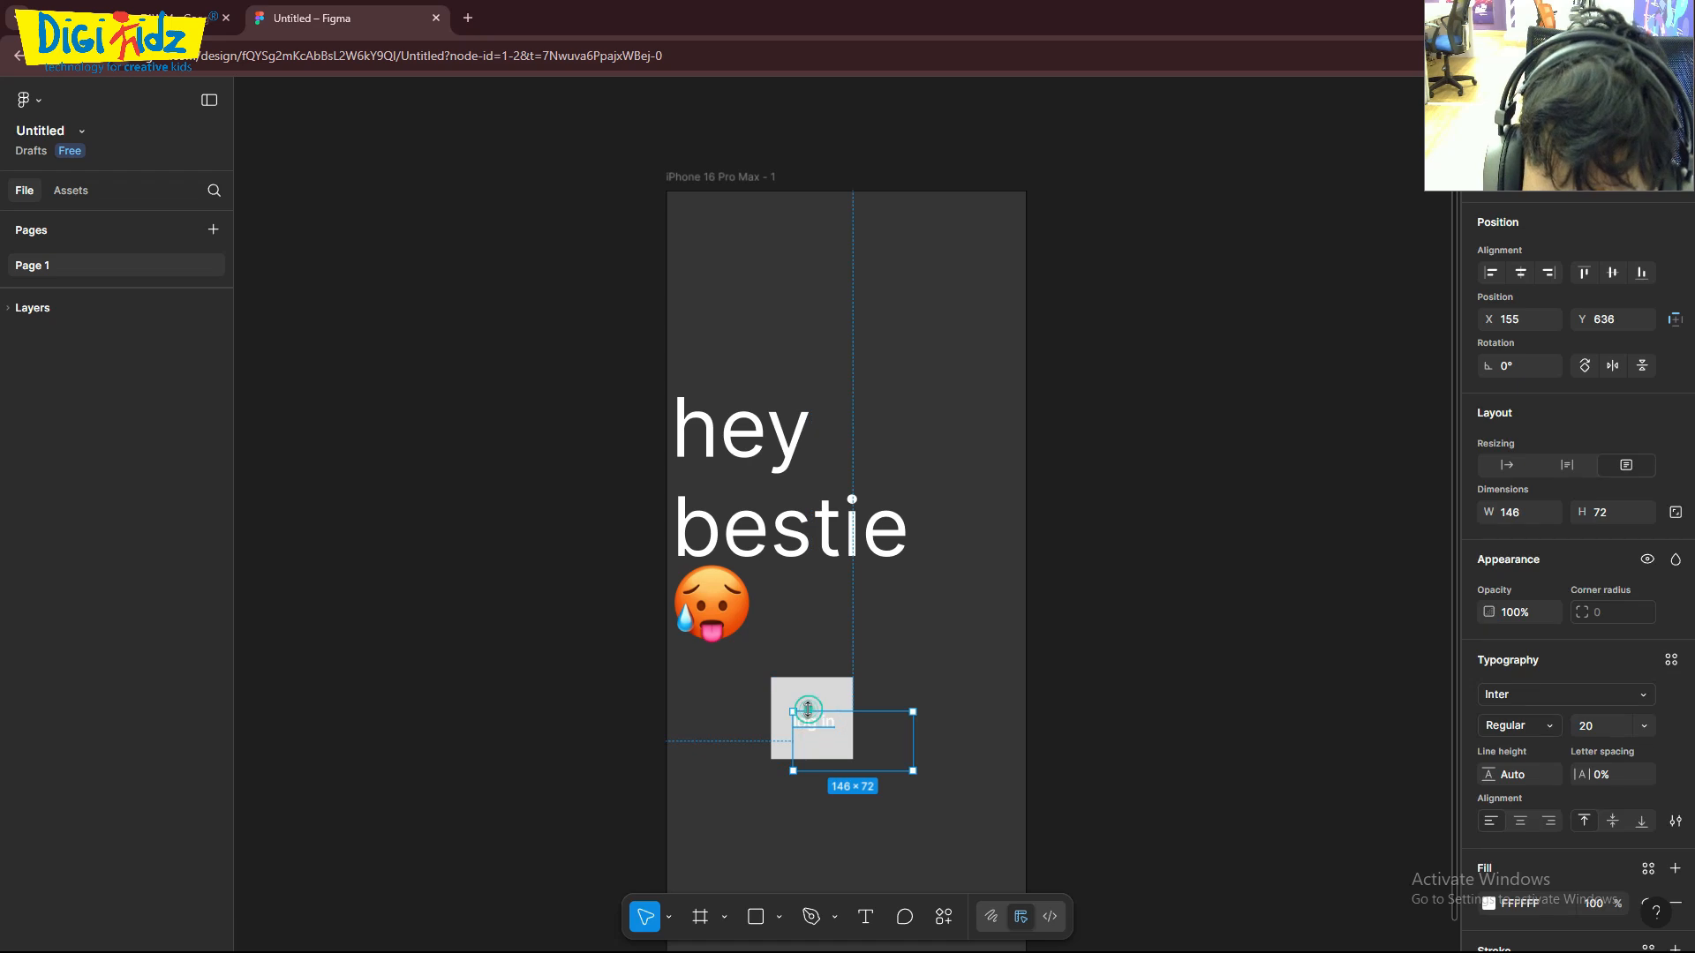
- Change the fill of the square behind "log in" to a dark brownish grey
click(824, 697)
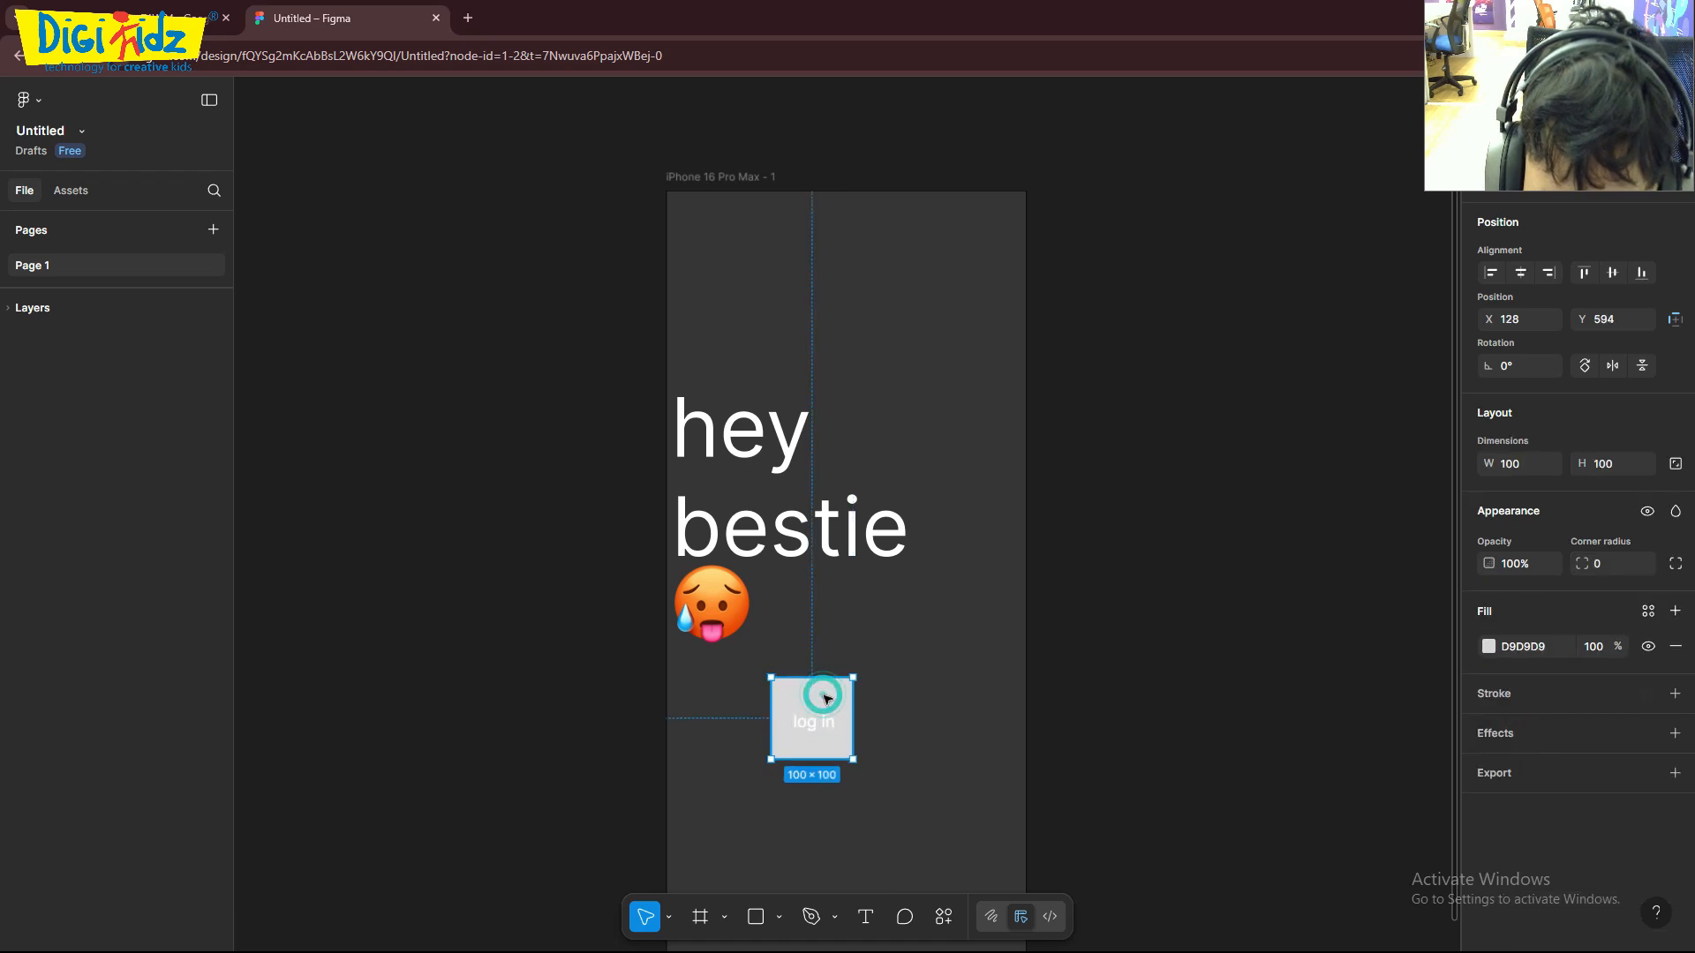
click(1488, 646)
click(1244, 586)
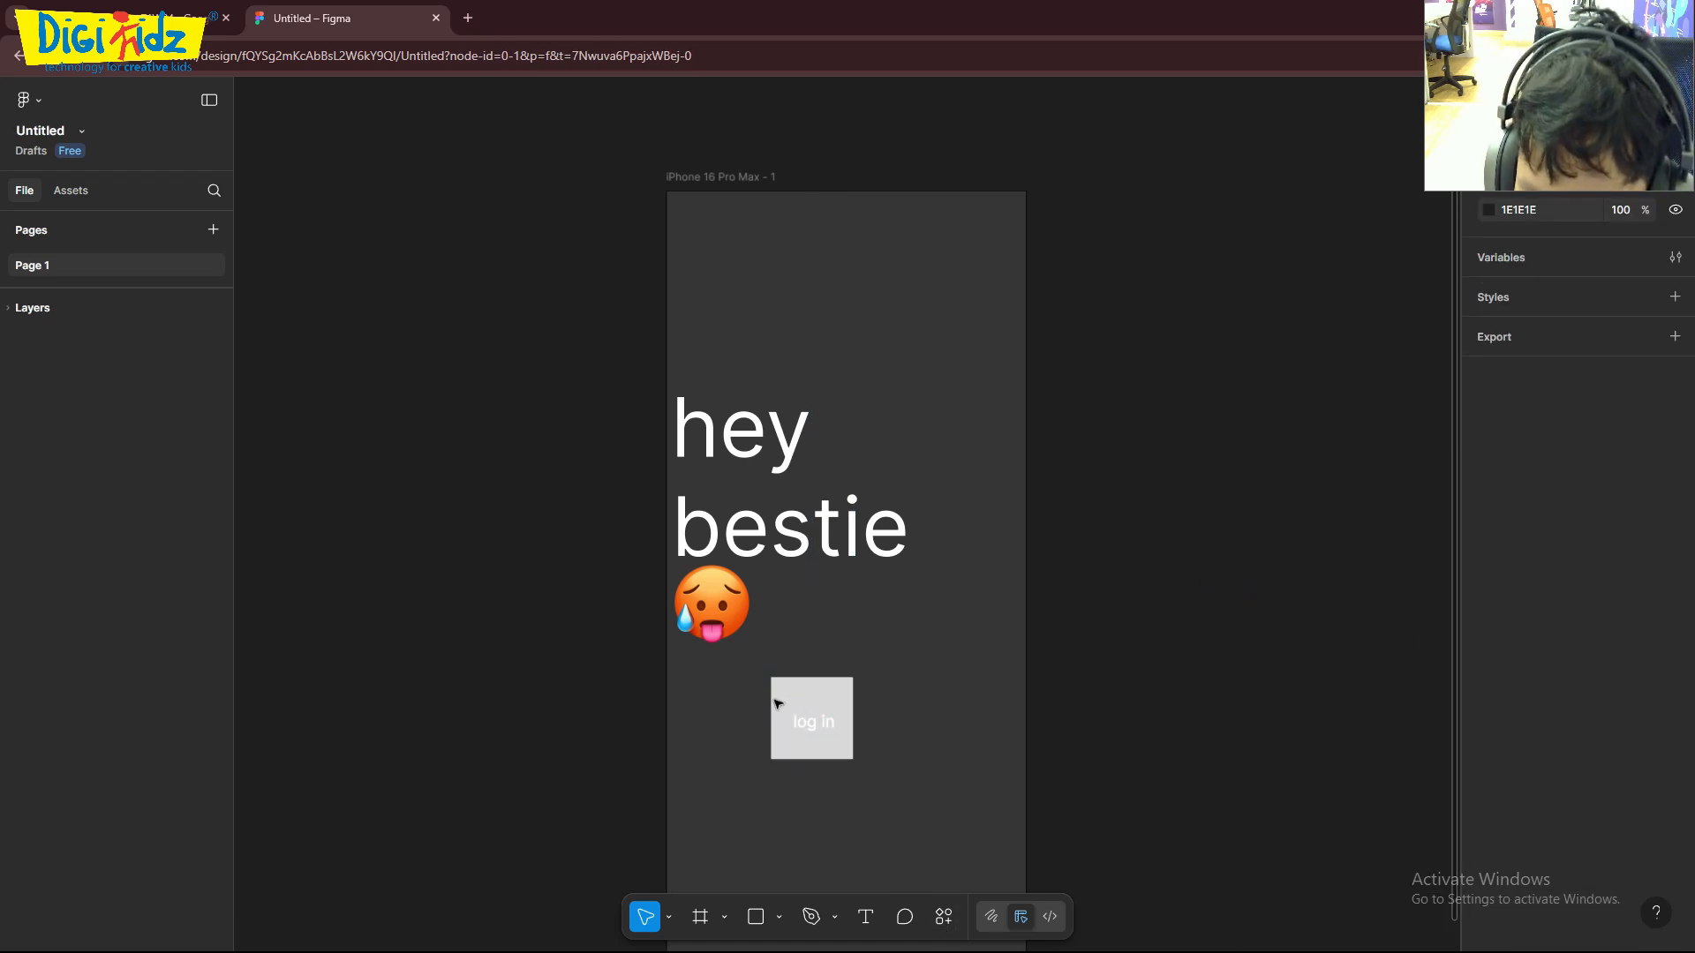
click(813, 716)
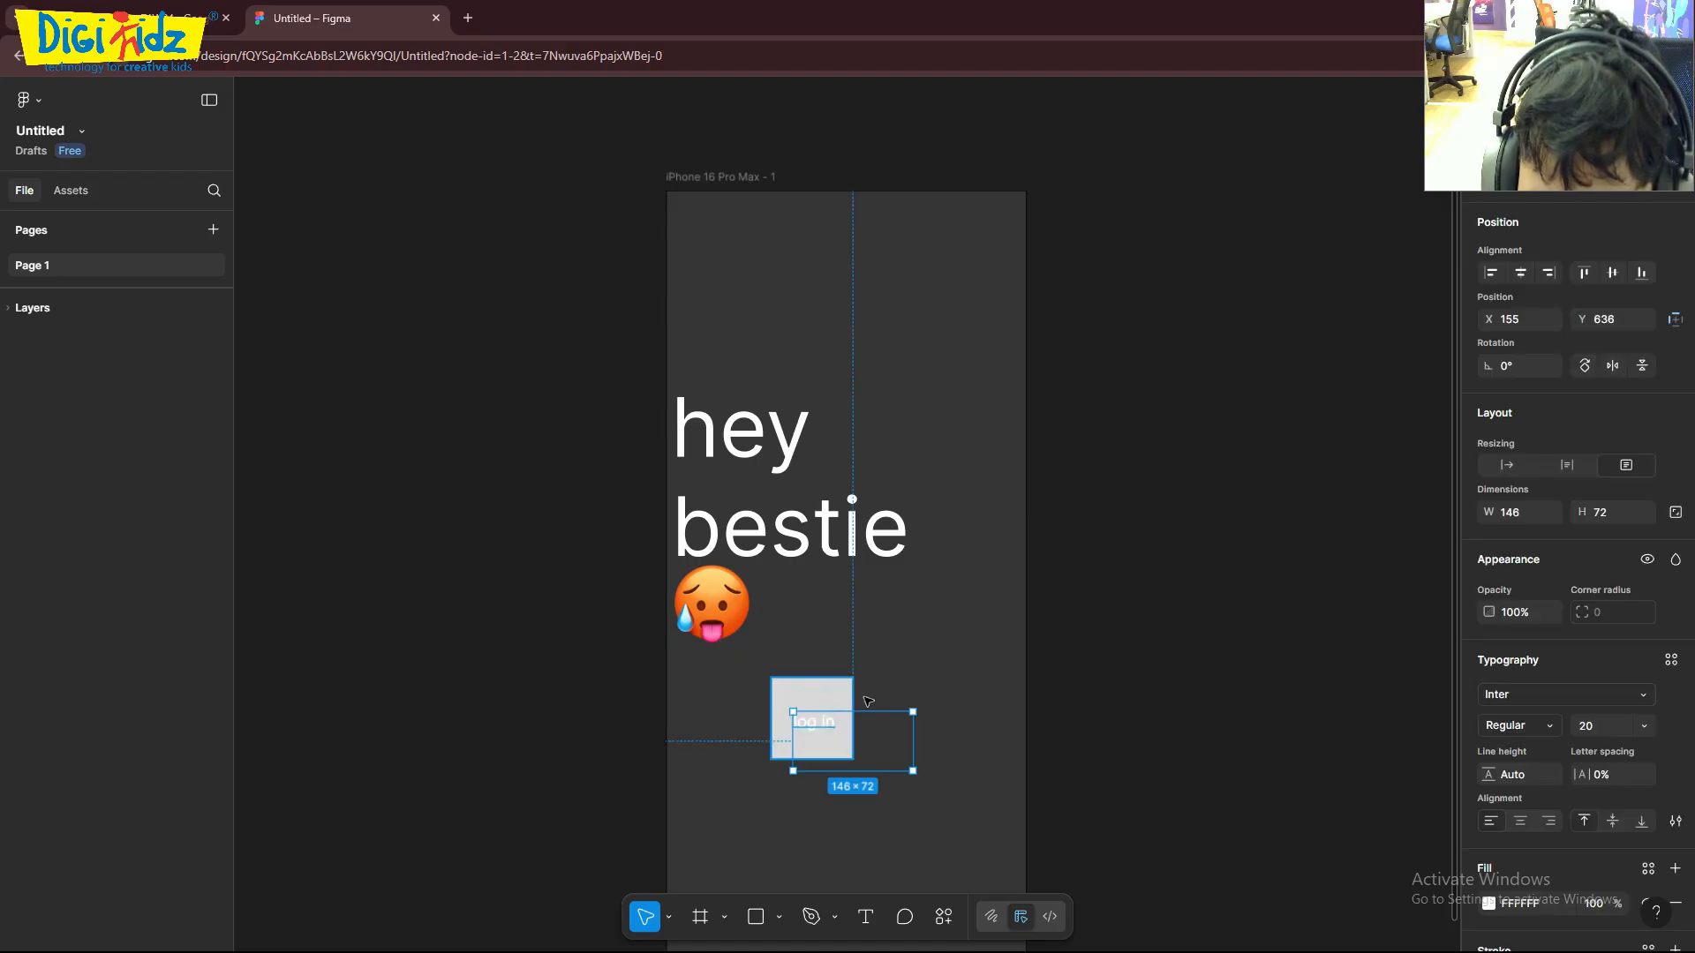
click(819, 693)
click(1488, 646)
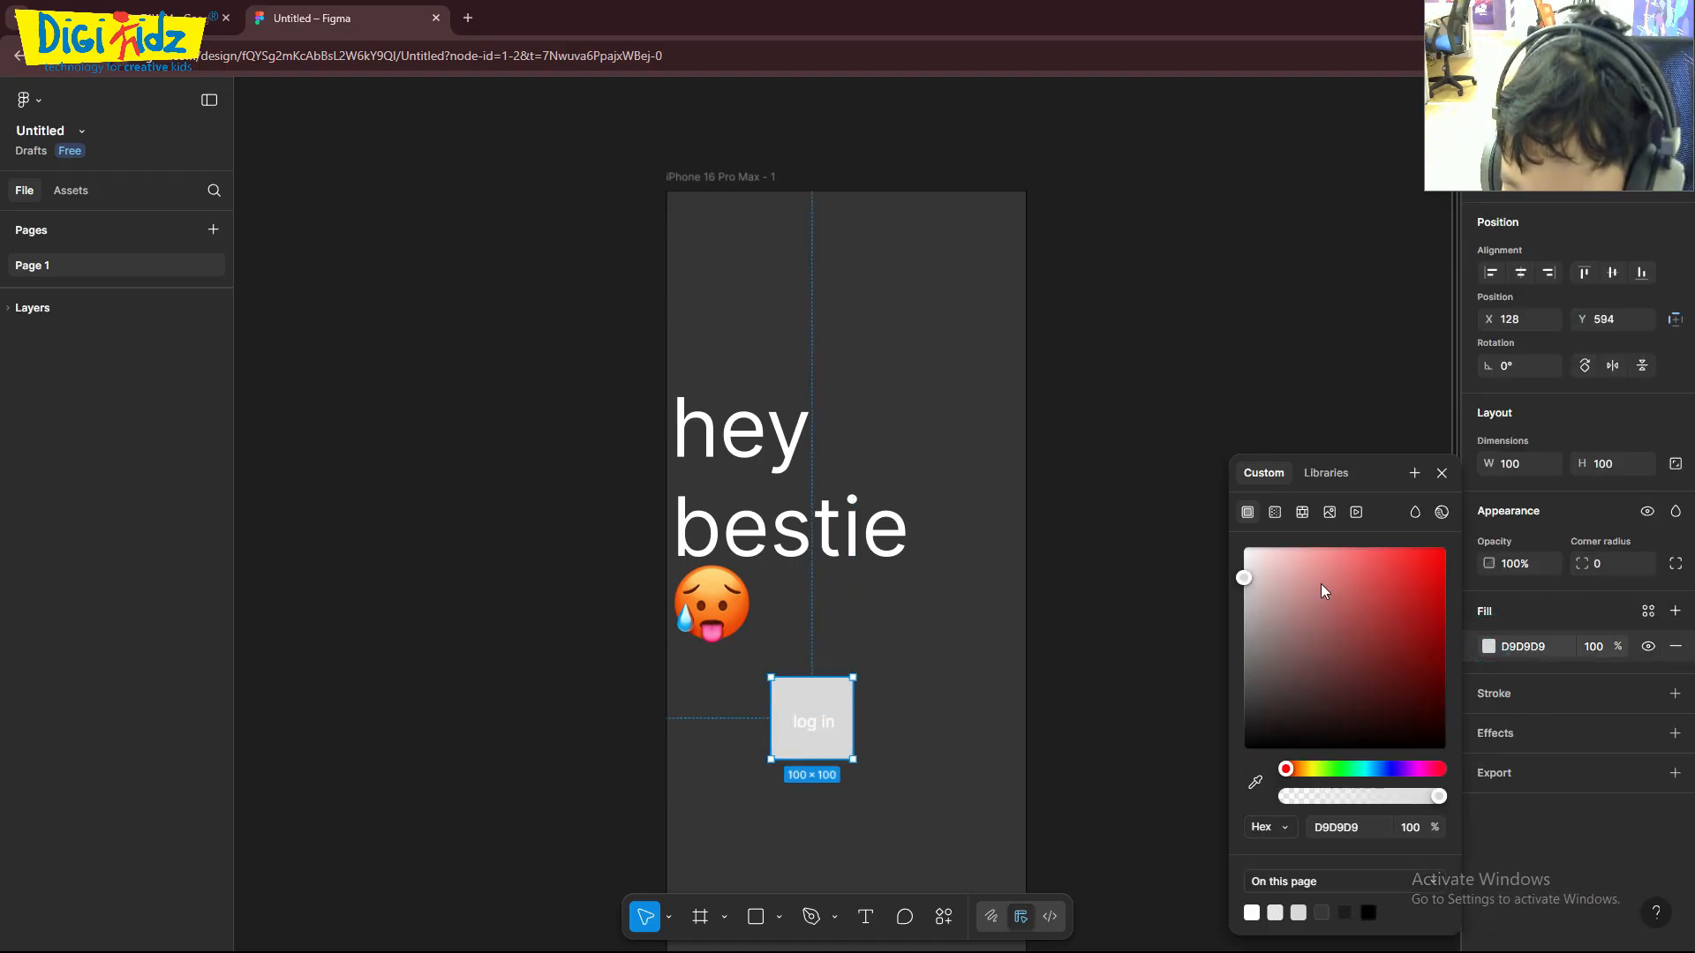
drag(1246, 577, 1250, 664)
- Reduce the square to a short button shape and place it with the "log in" text below the emoji, near the frame's left edge
drag(819, 696, 765, 698)
click(729, 679)
drag(766, 756, 770, 732)
click(878, 707)
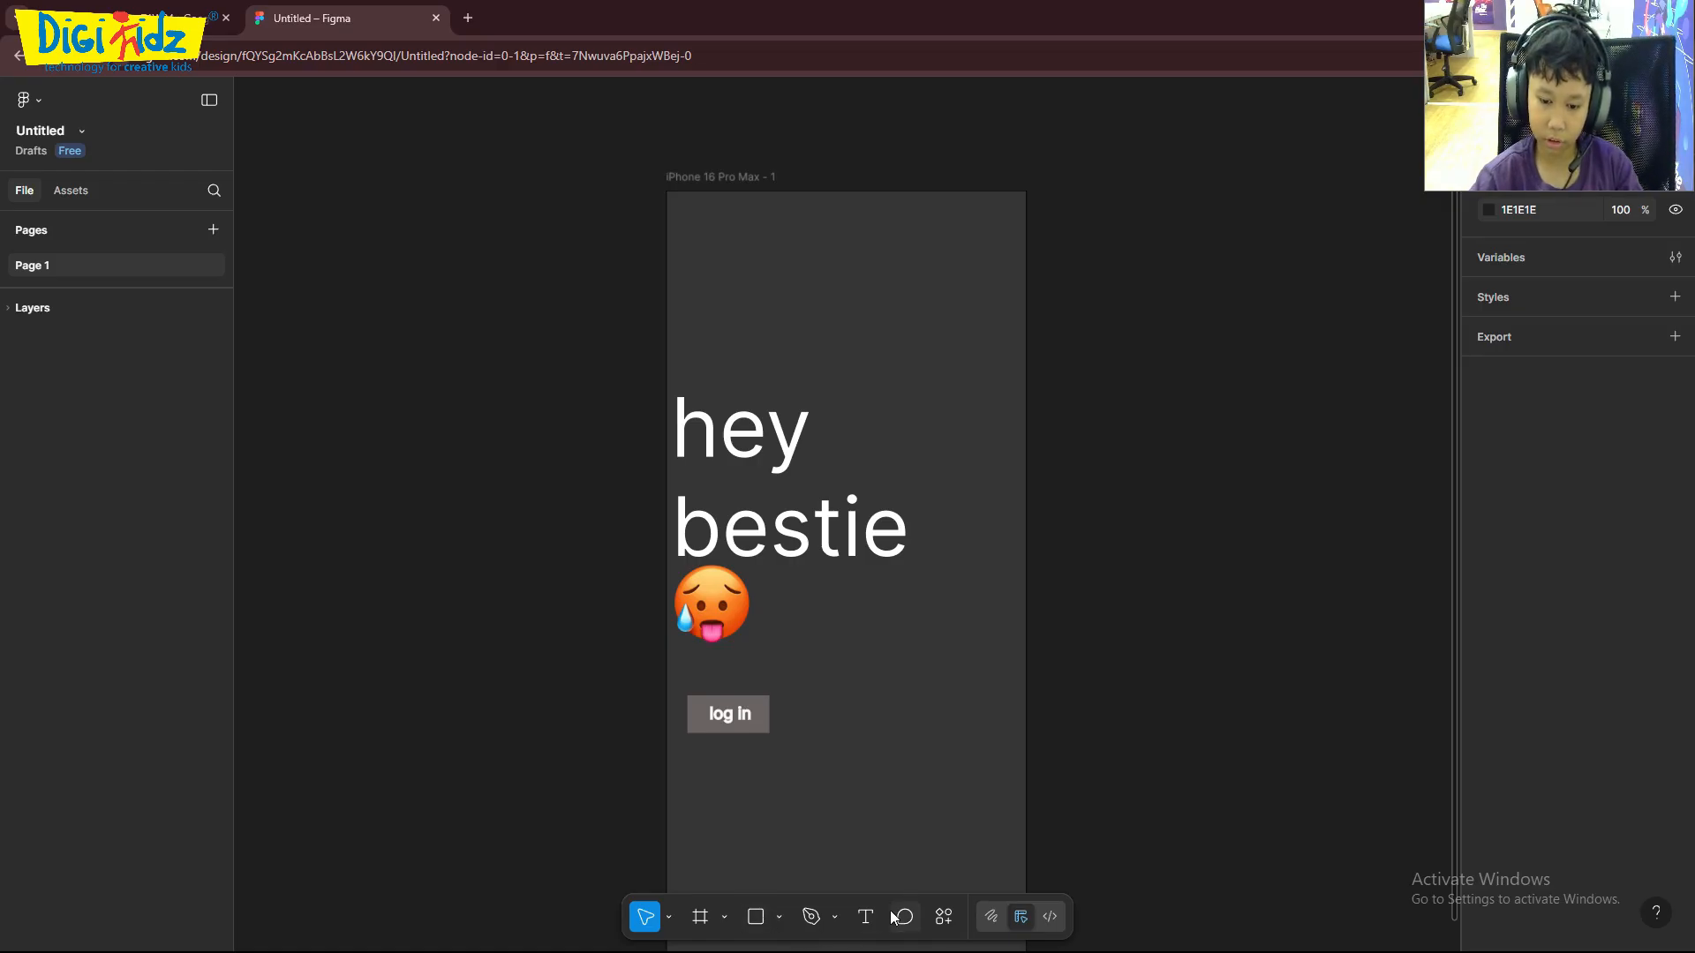
- Draw a rectangle about 141 × 49 to the right of the "log in" button and set its fill to 5E5E5E
click(756, 916)
mouse_move(845, 705)
mouse_down()
mouse_move(882, 749)
mouse_move(966, 747)
mouse_up()
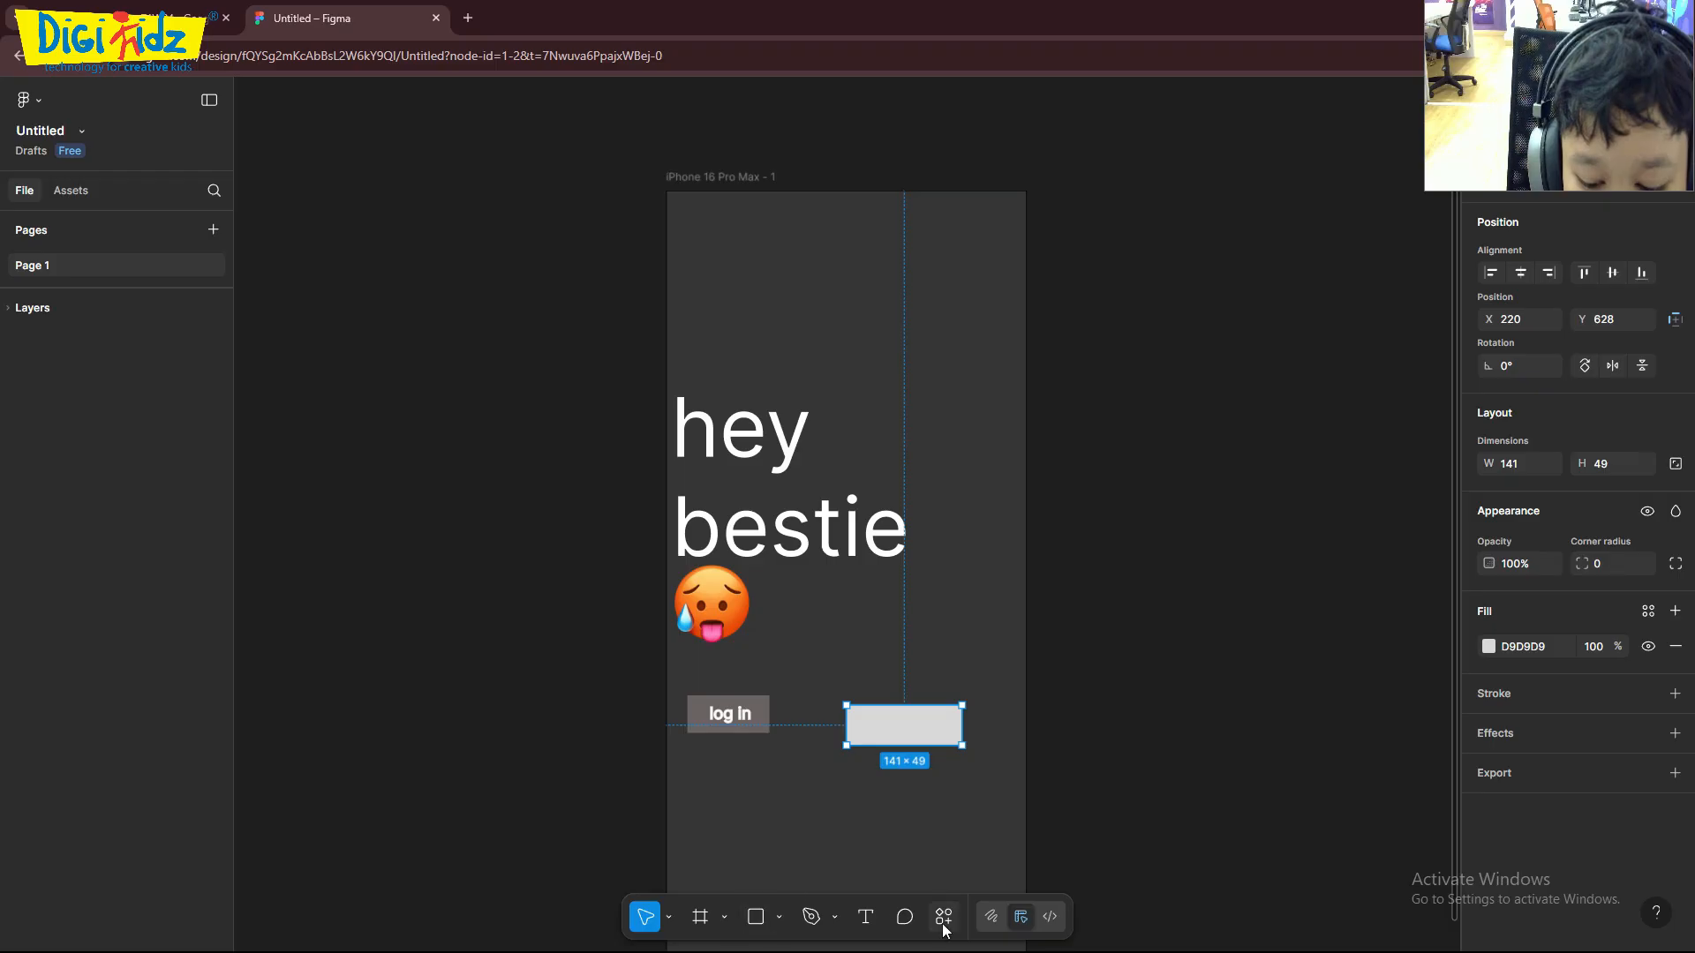
click(1489, 647)
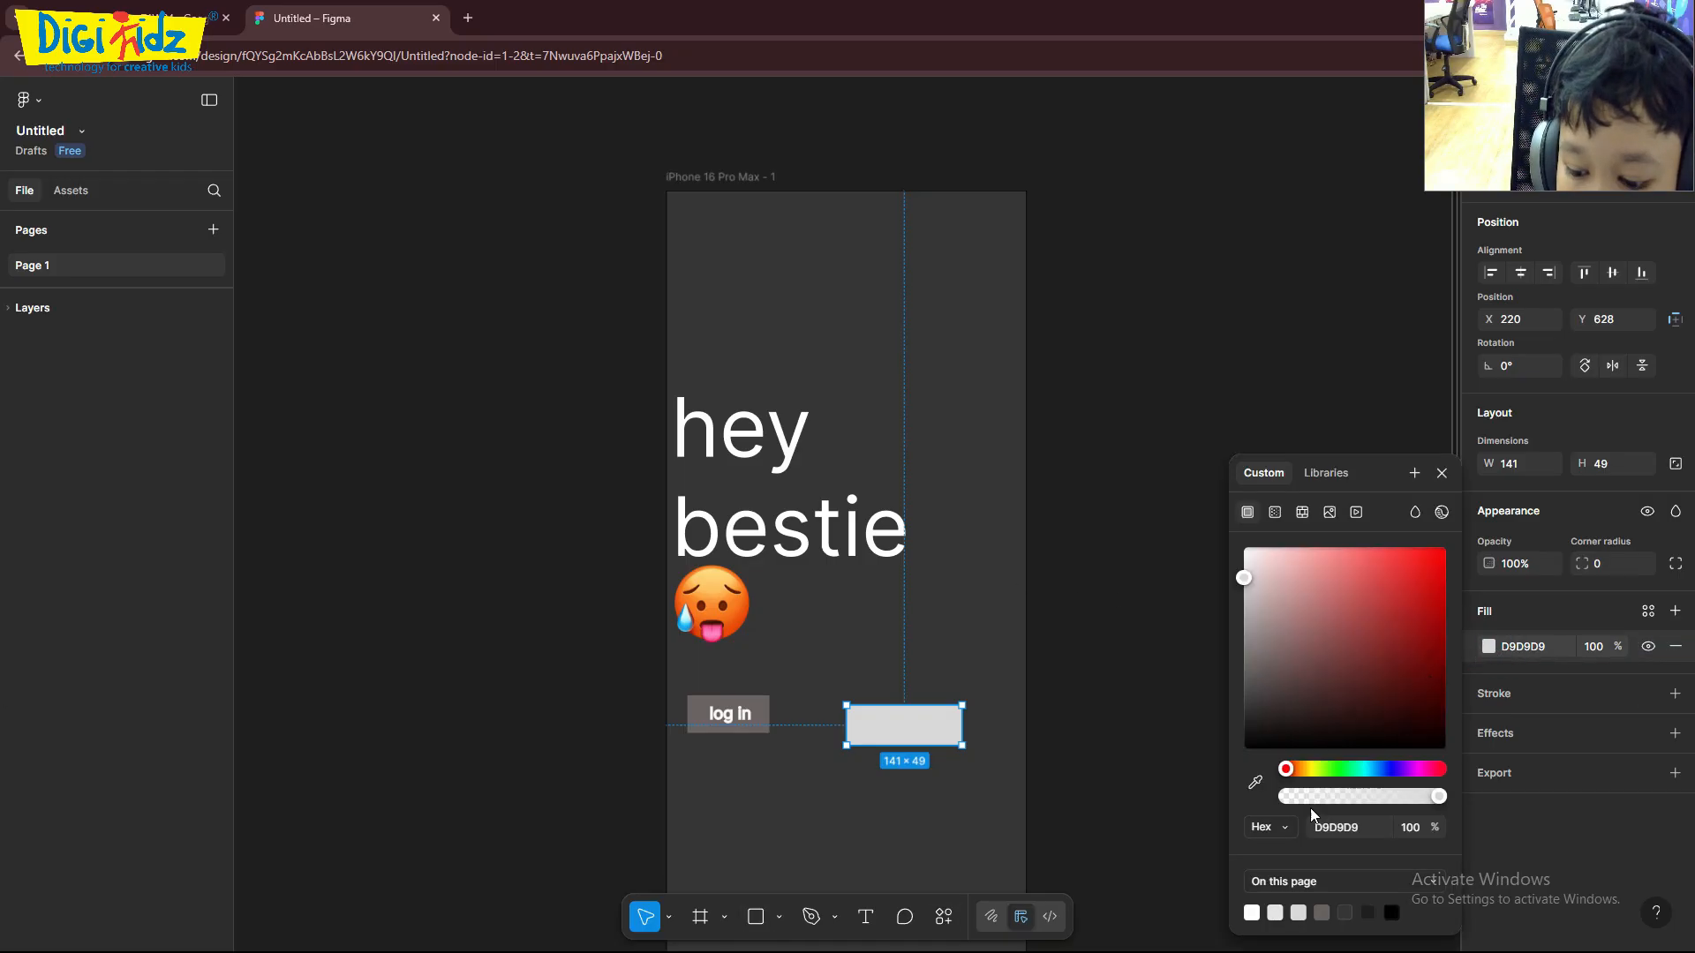
drag(1239, 571, 1233, 687)
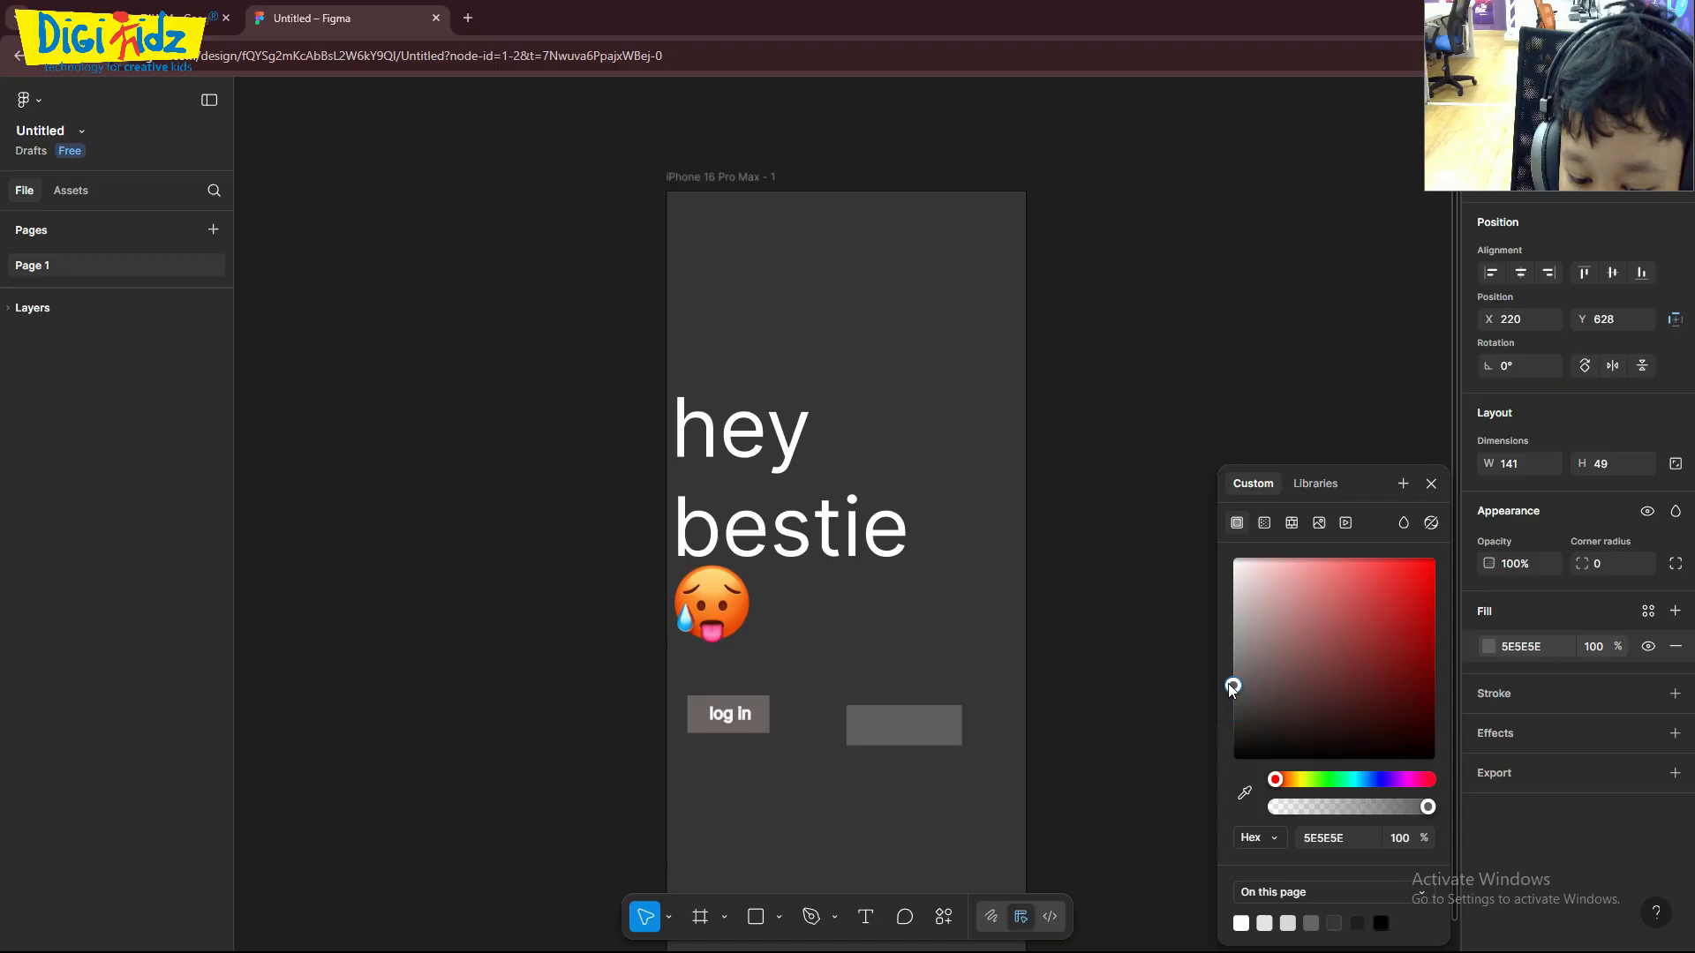
- Move the grey rectangle level with the "log in" button, at X 205, Y 613
click(1163, 656)
mouse_move(915, 730)
mouse_down()
mouse_move(910, 711)
mouse_move(905, 725)
mouse_up()
click(1127, 715)
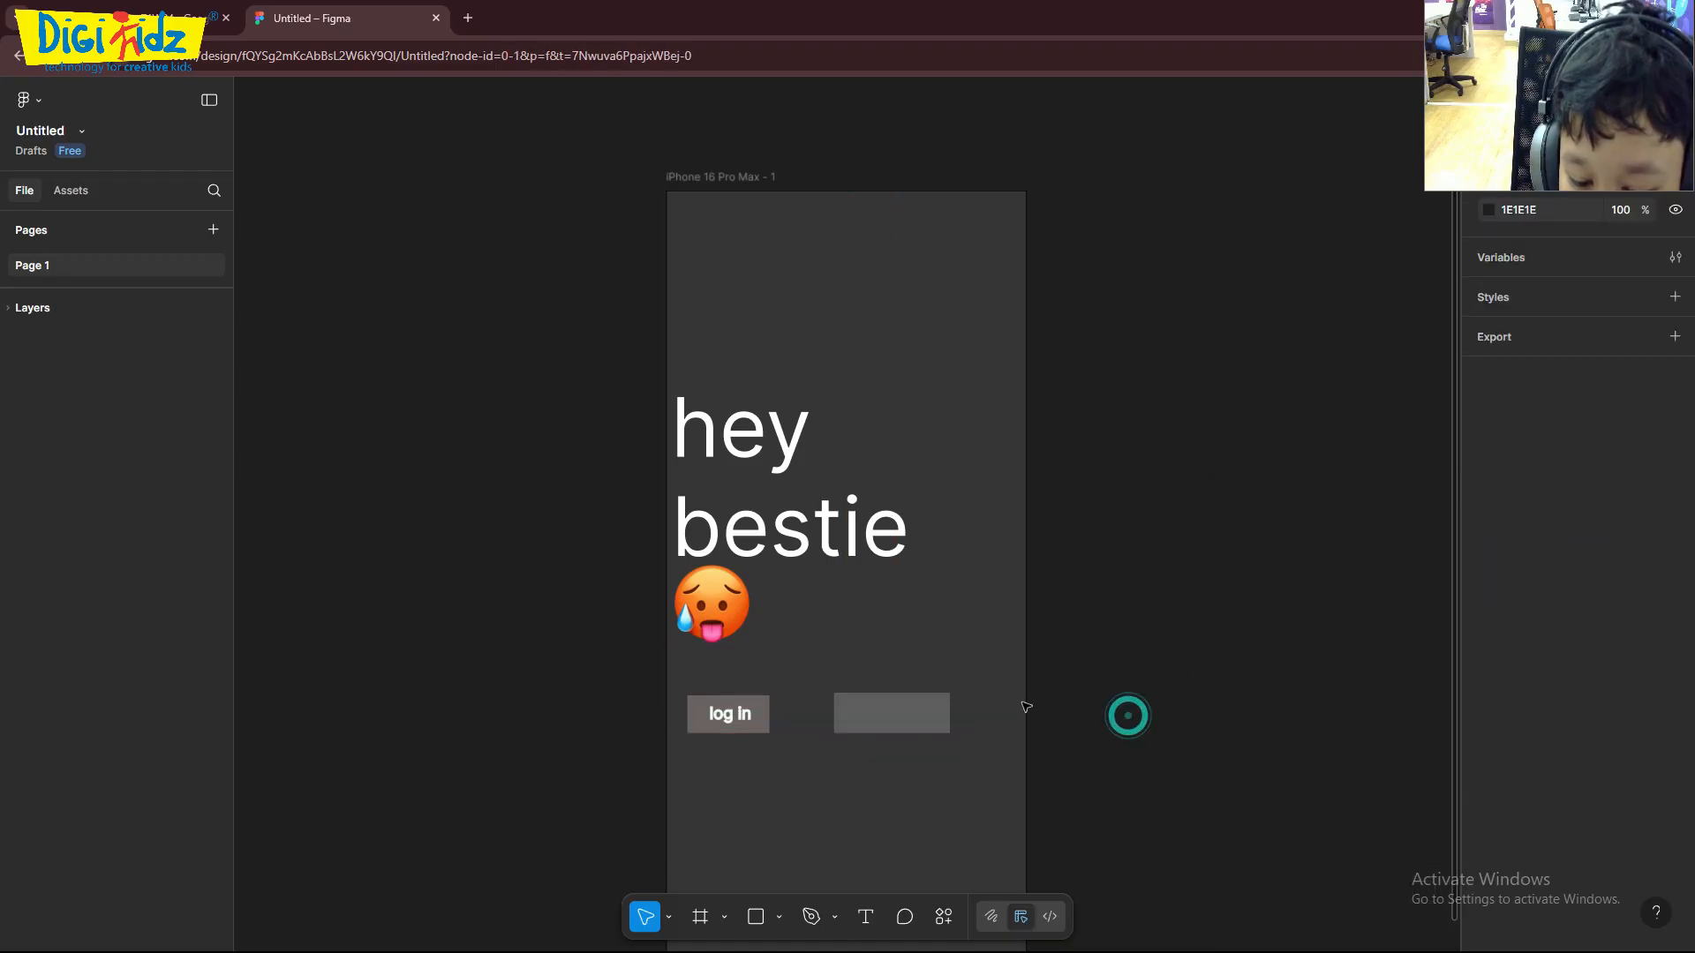
- Add a text box about 115 × 33 reading "username" inside the grey rectangle
click(848, 705)
click(864, 918)
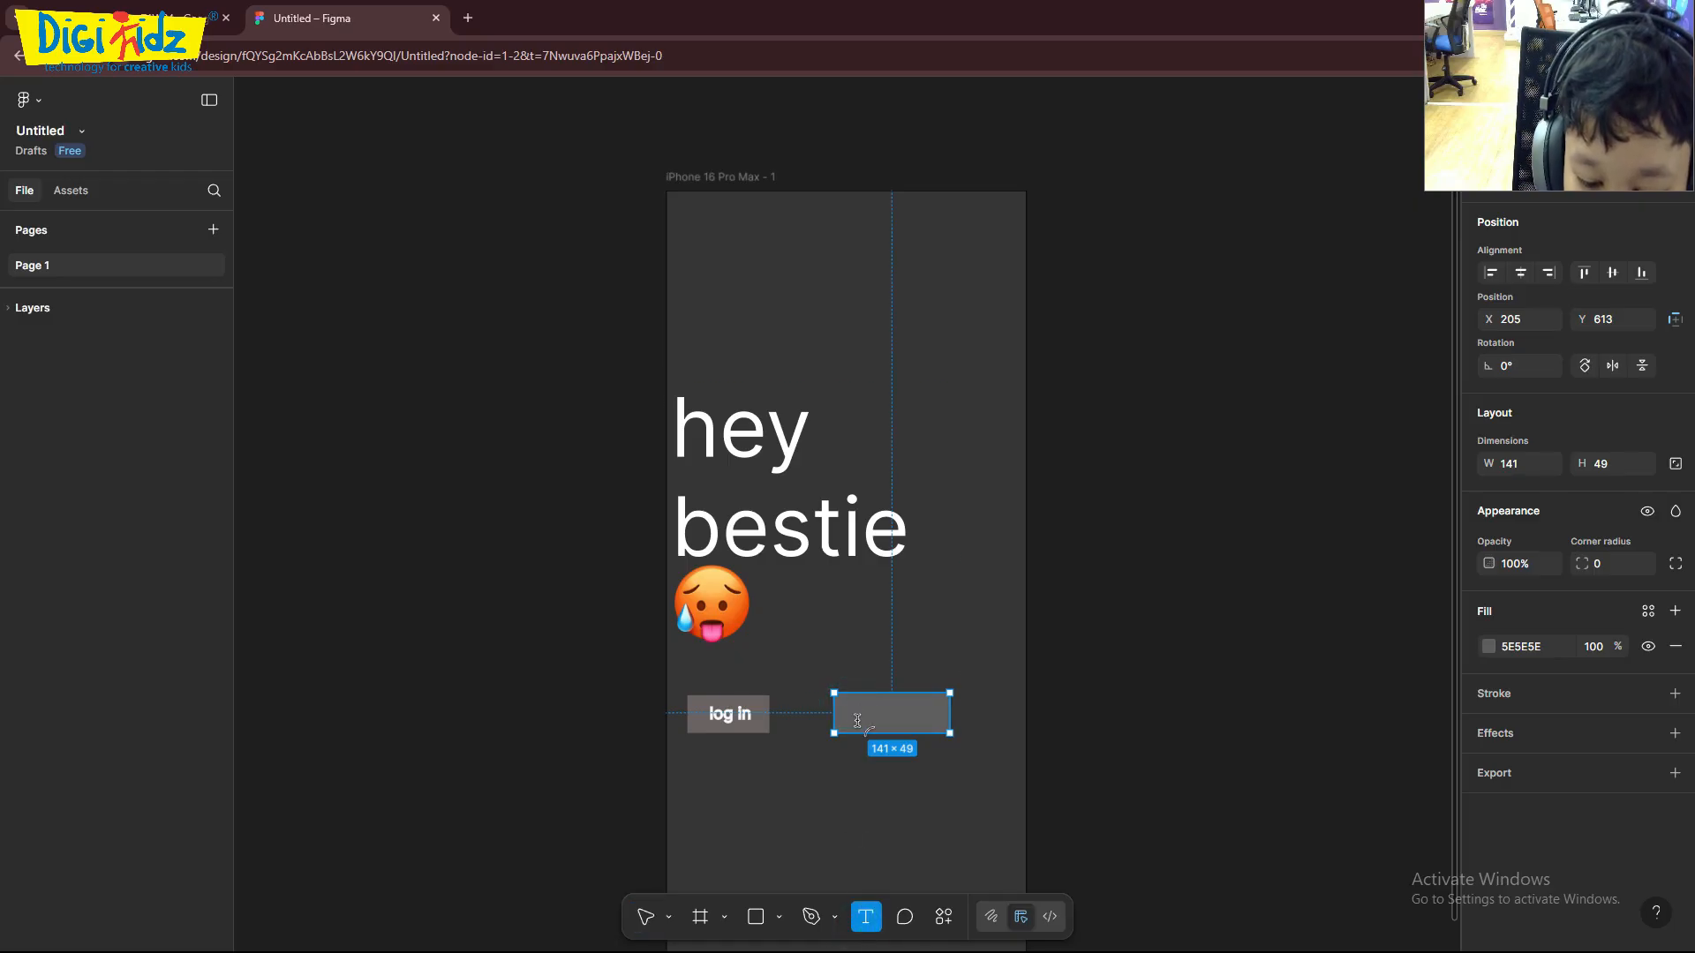
drag(846, 707, 941, 734)
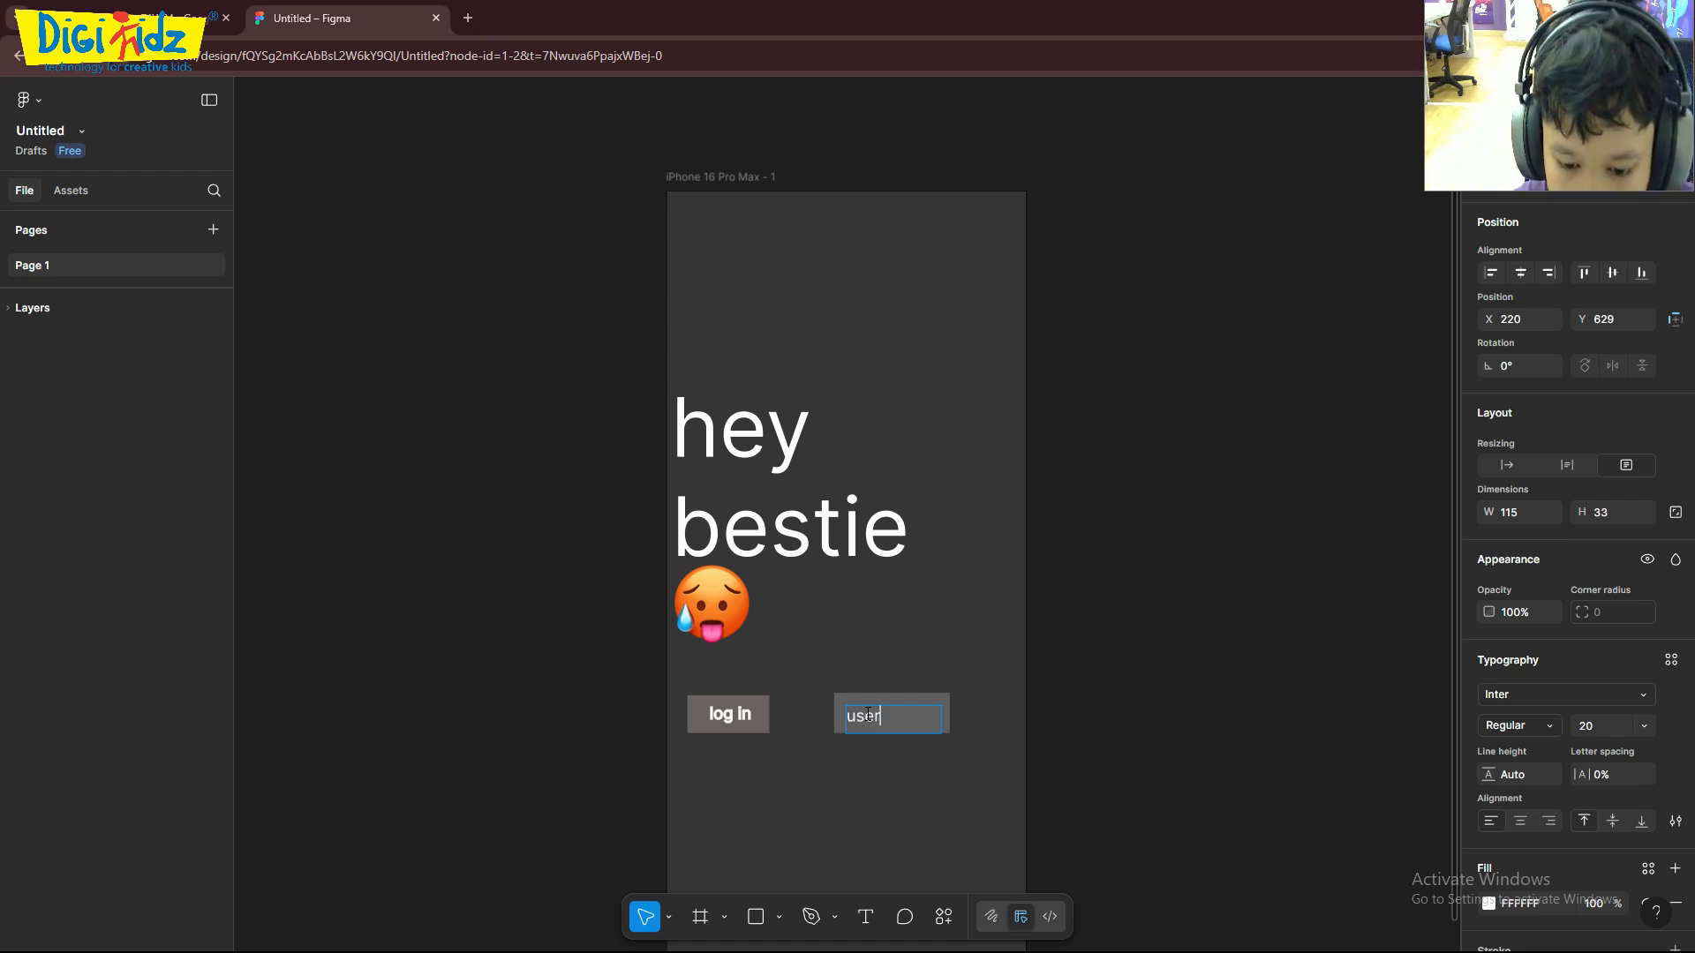
key(Escape)
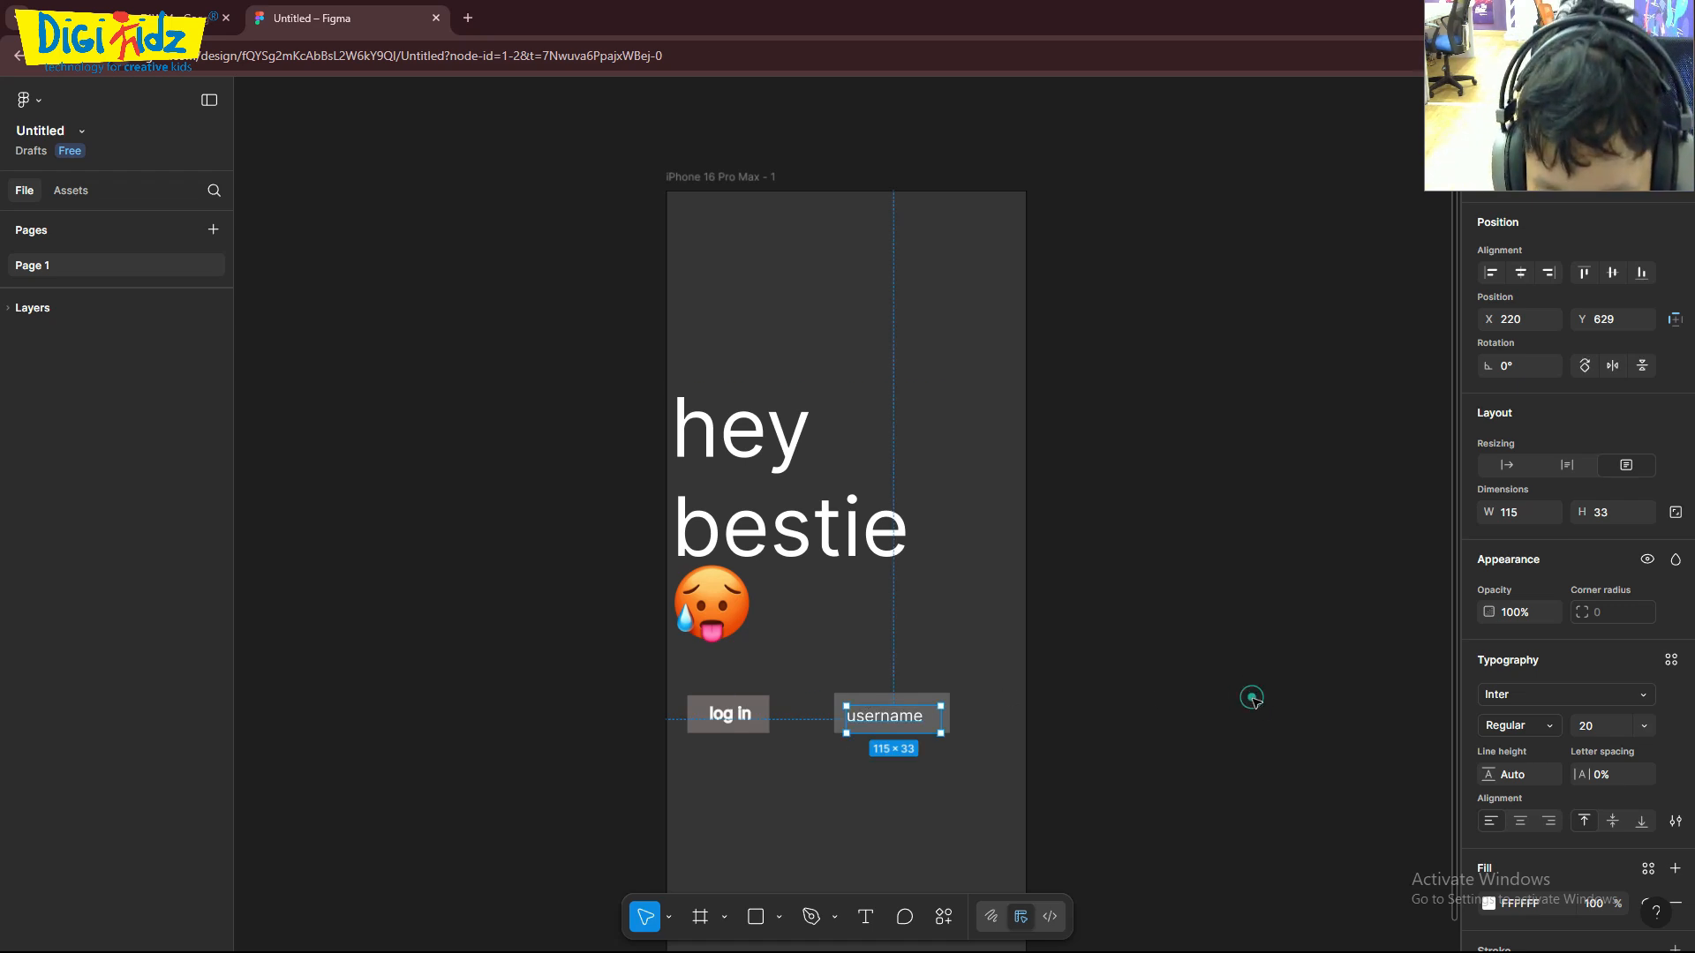
click(1207, 709)
- Shift the grey rectangle together with its "username" text slightly toward the "log in" button, placing the rectangle at X 194, Y 620
click(933, 714)
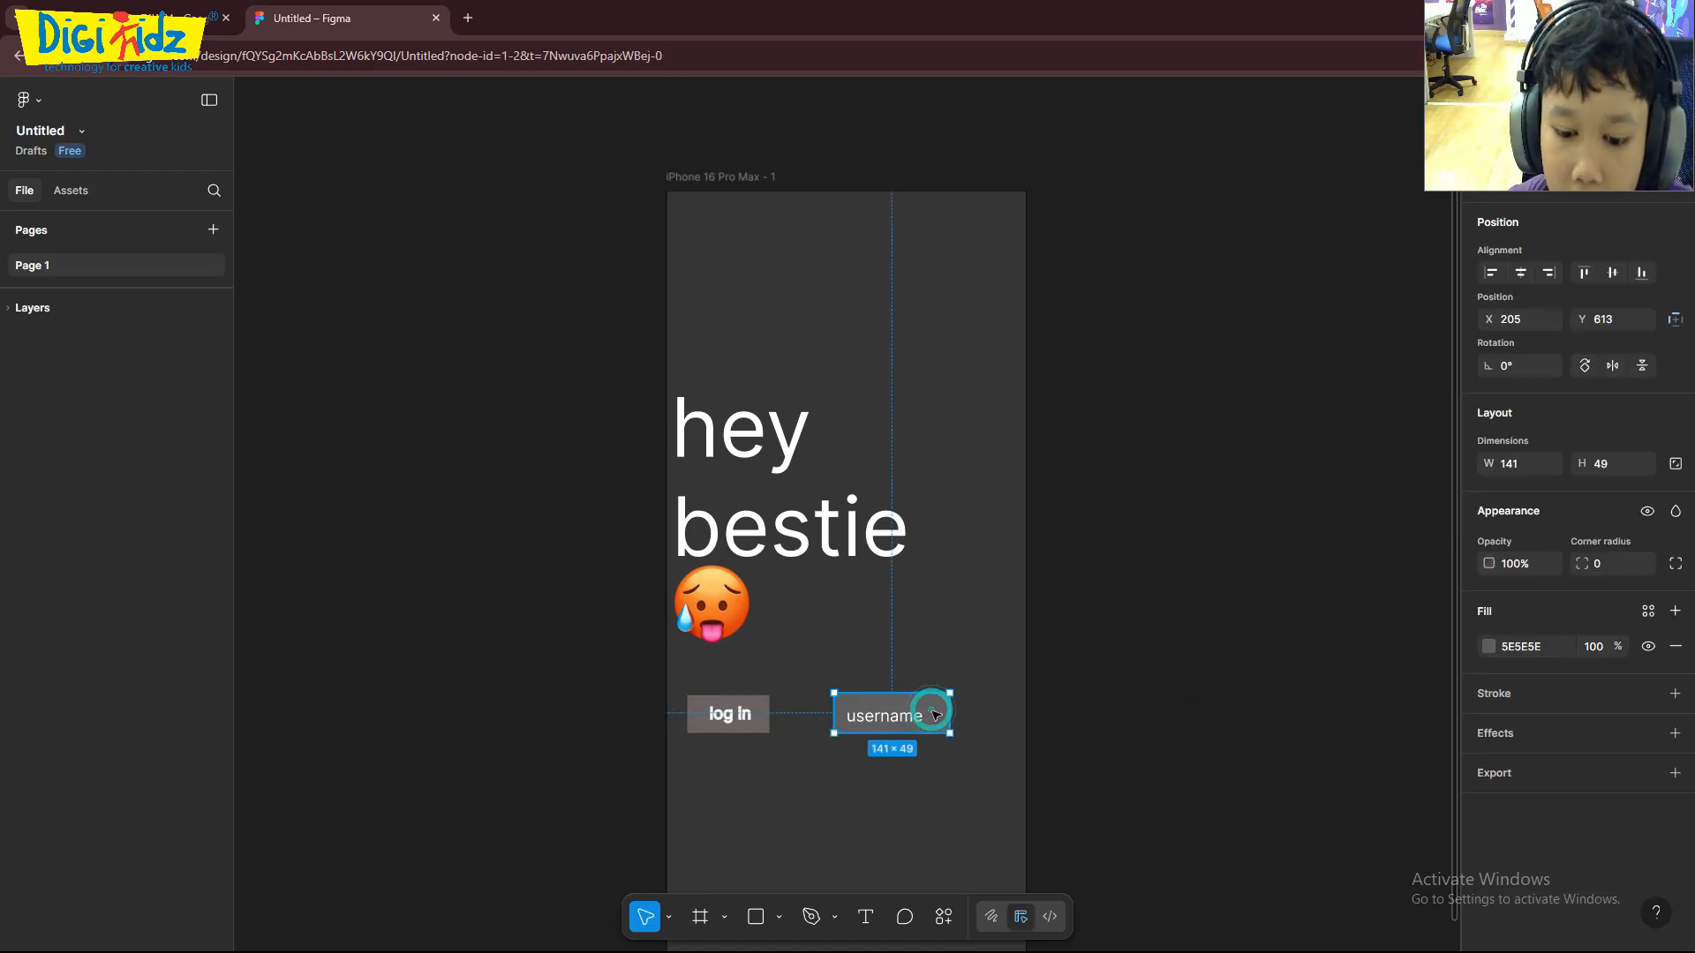
drag(935, 713, 878, 724)
click(1165, 713)
click(1260, 699)
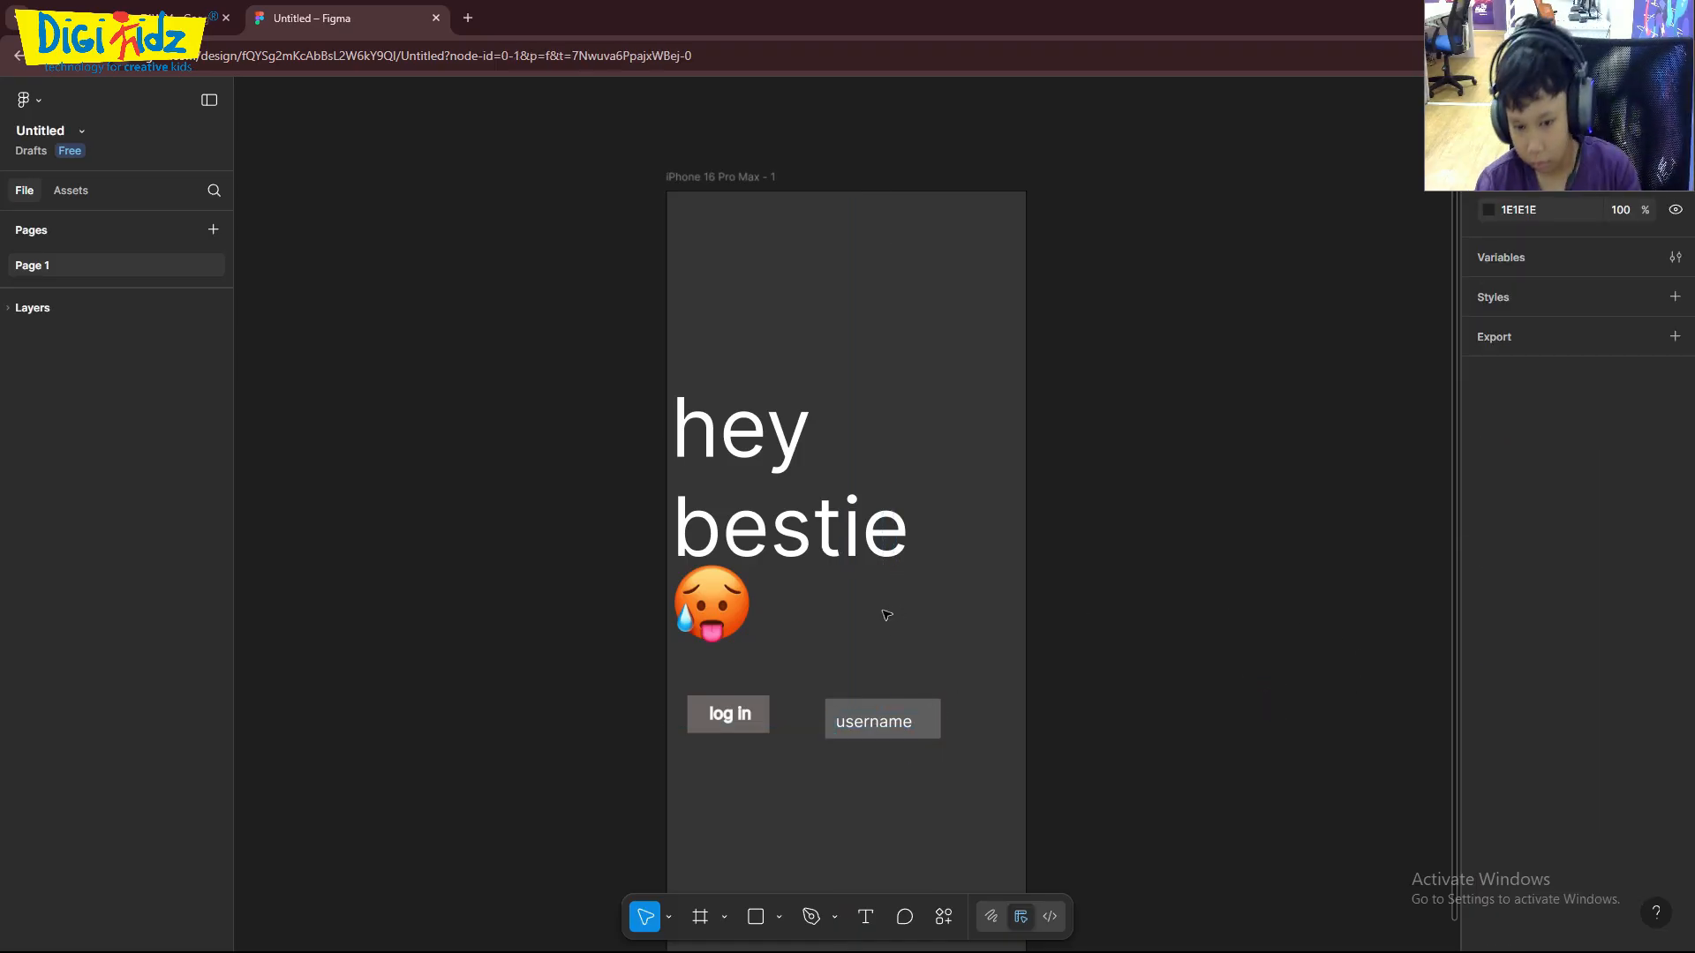
- Widen the "username" rectangle to 151 on its left side and place a copy directly above it at Y 546
click(827, 722)
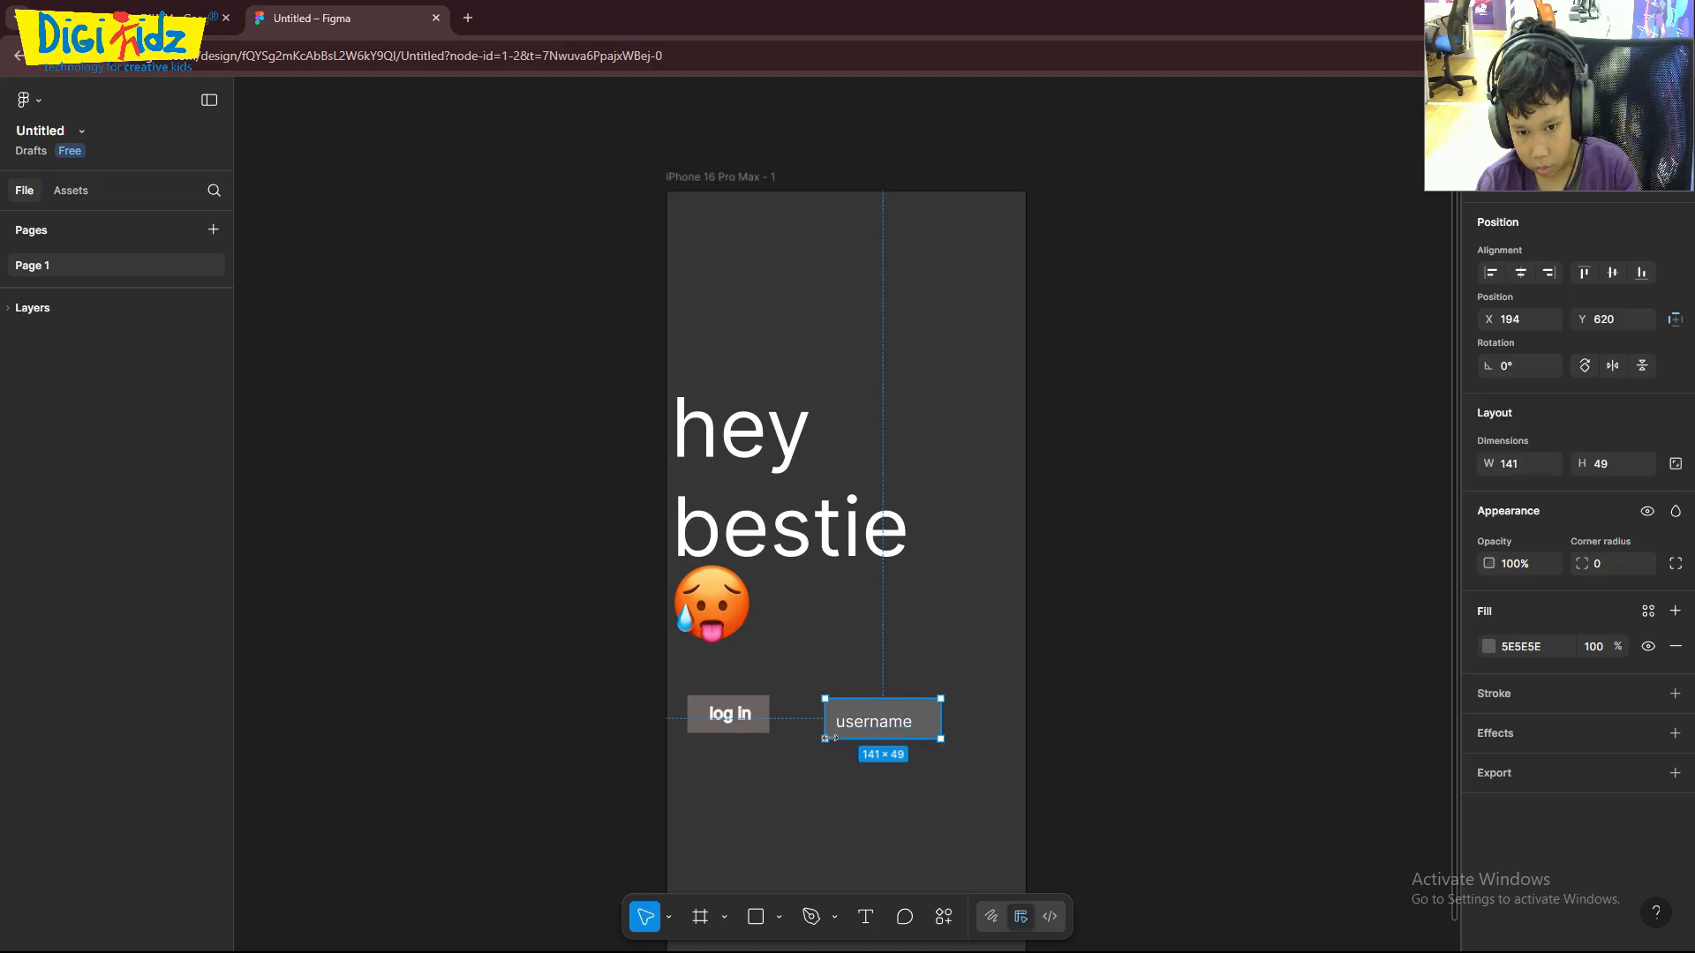
drag(824, 738, 815, 738)
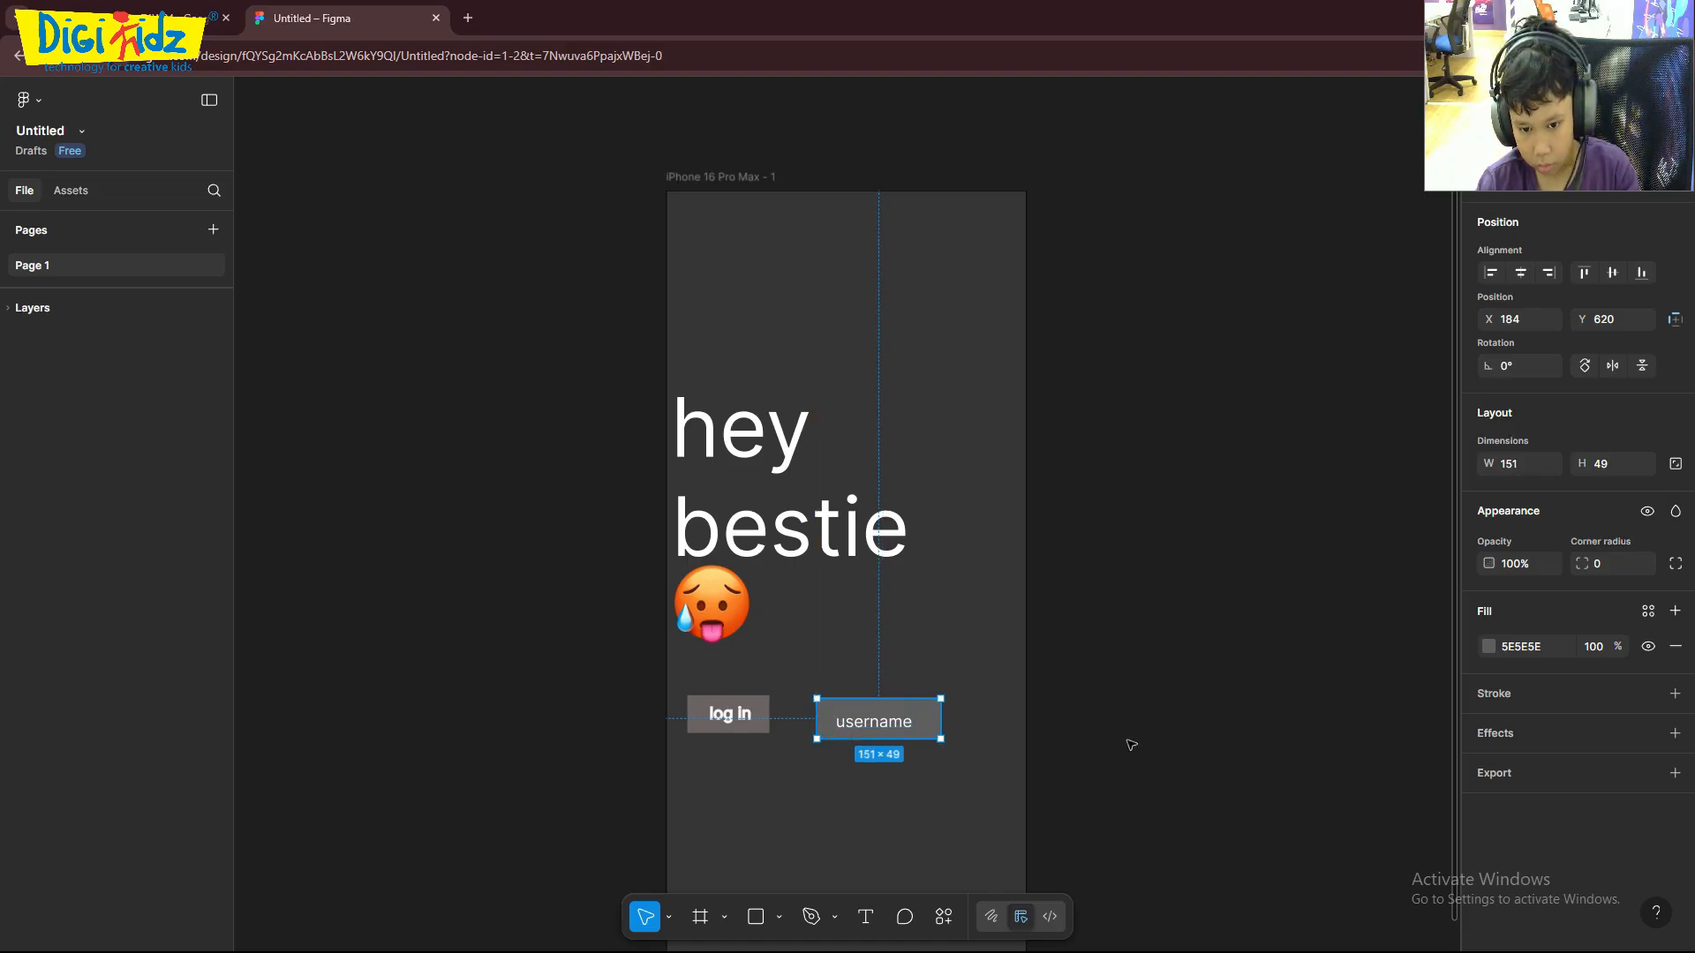
click(1243, 732)
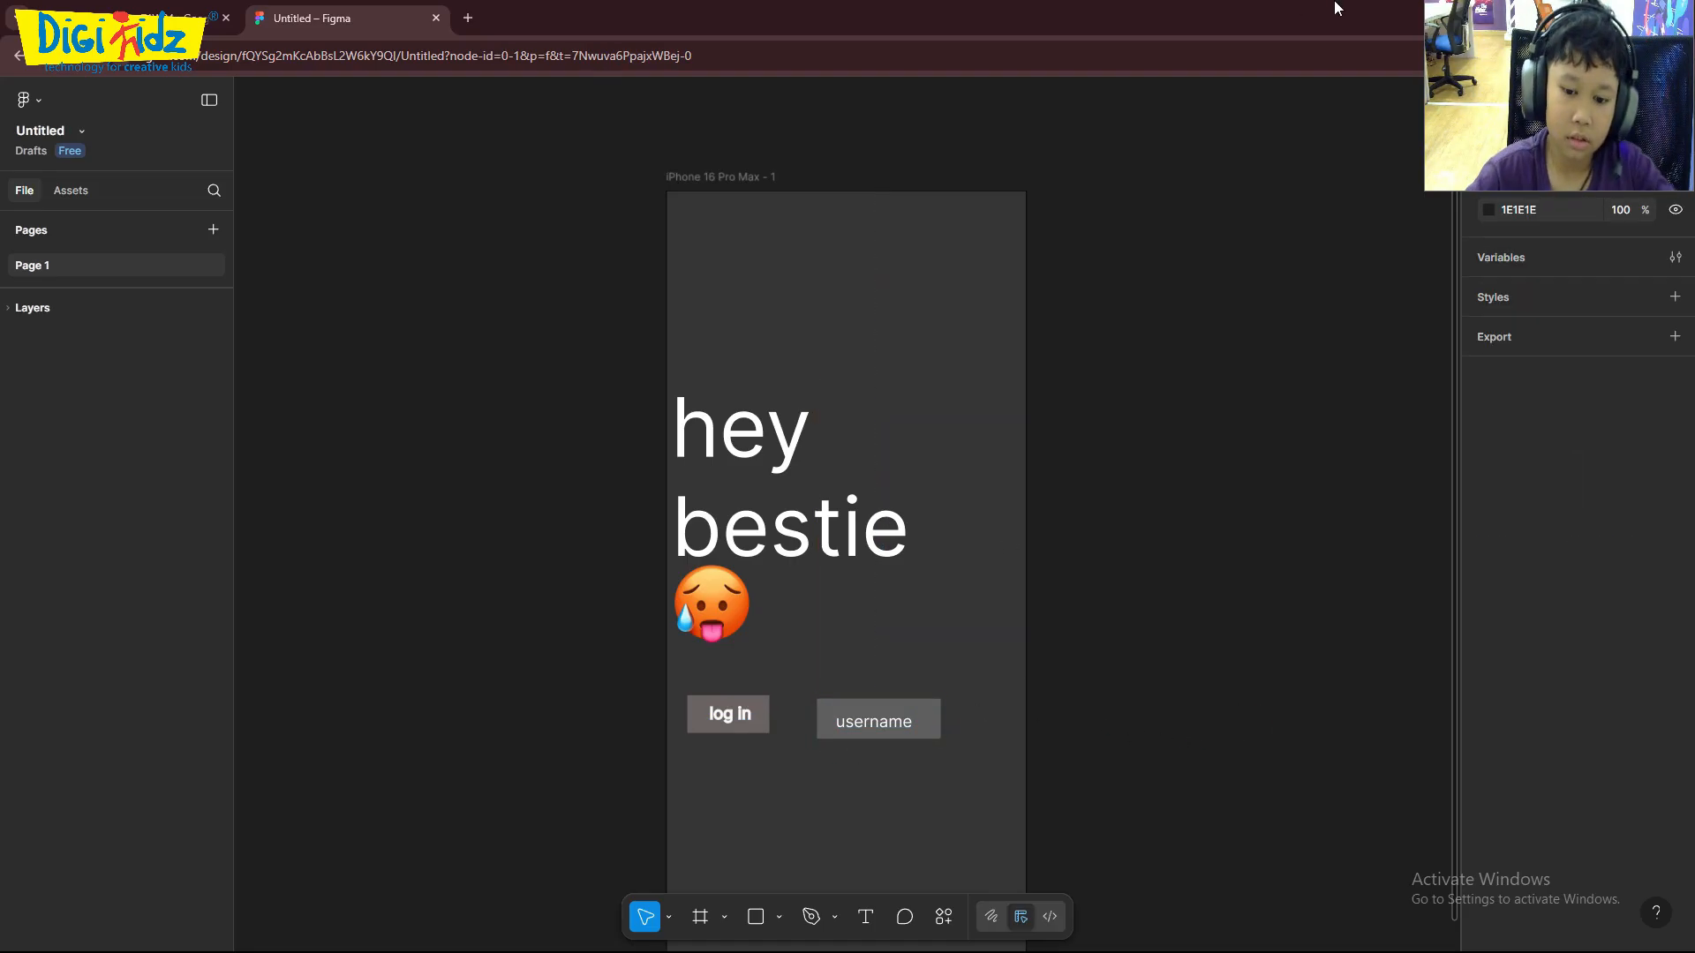
click(926, 712)
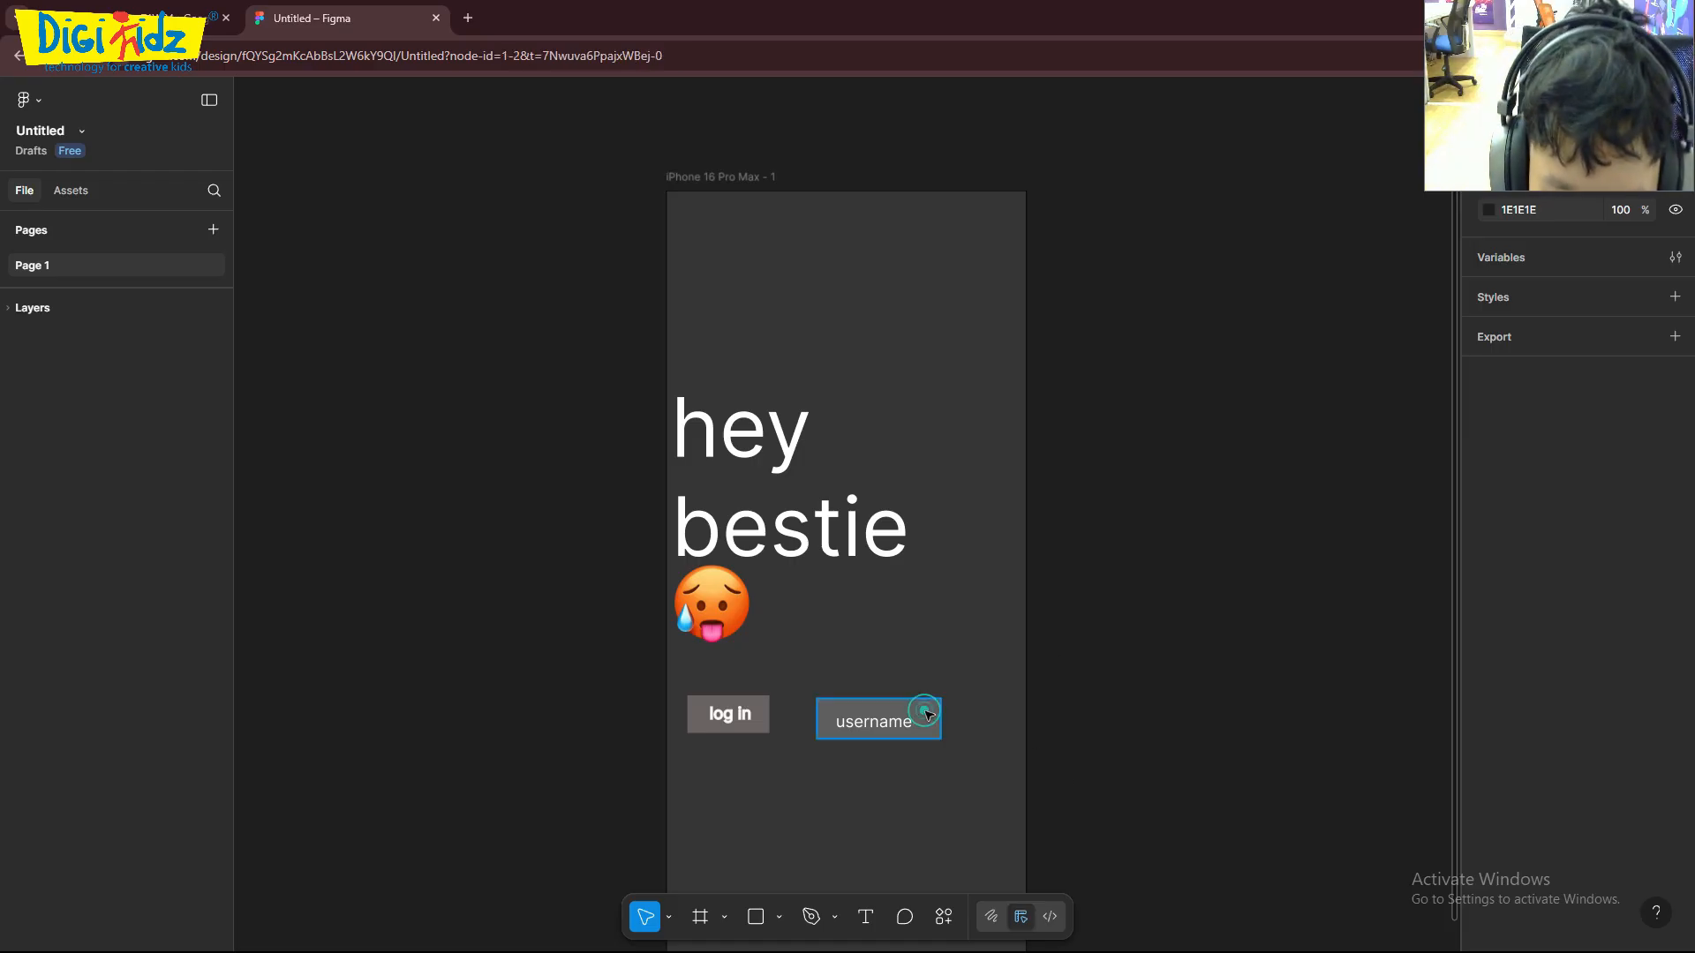
drag(926, 712, 923, 655)
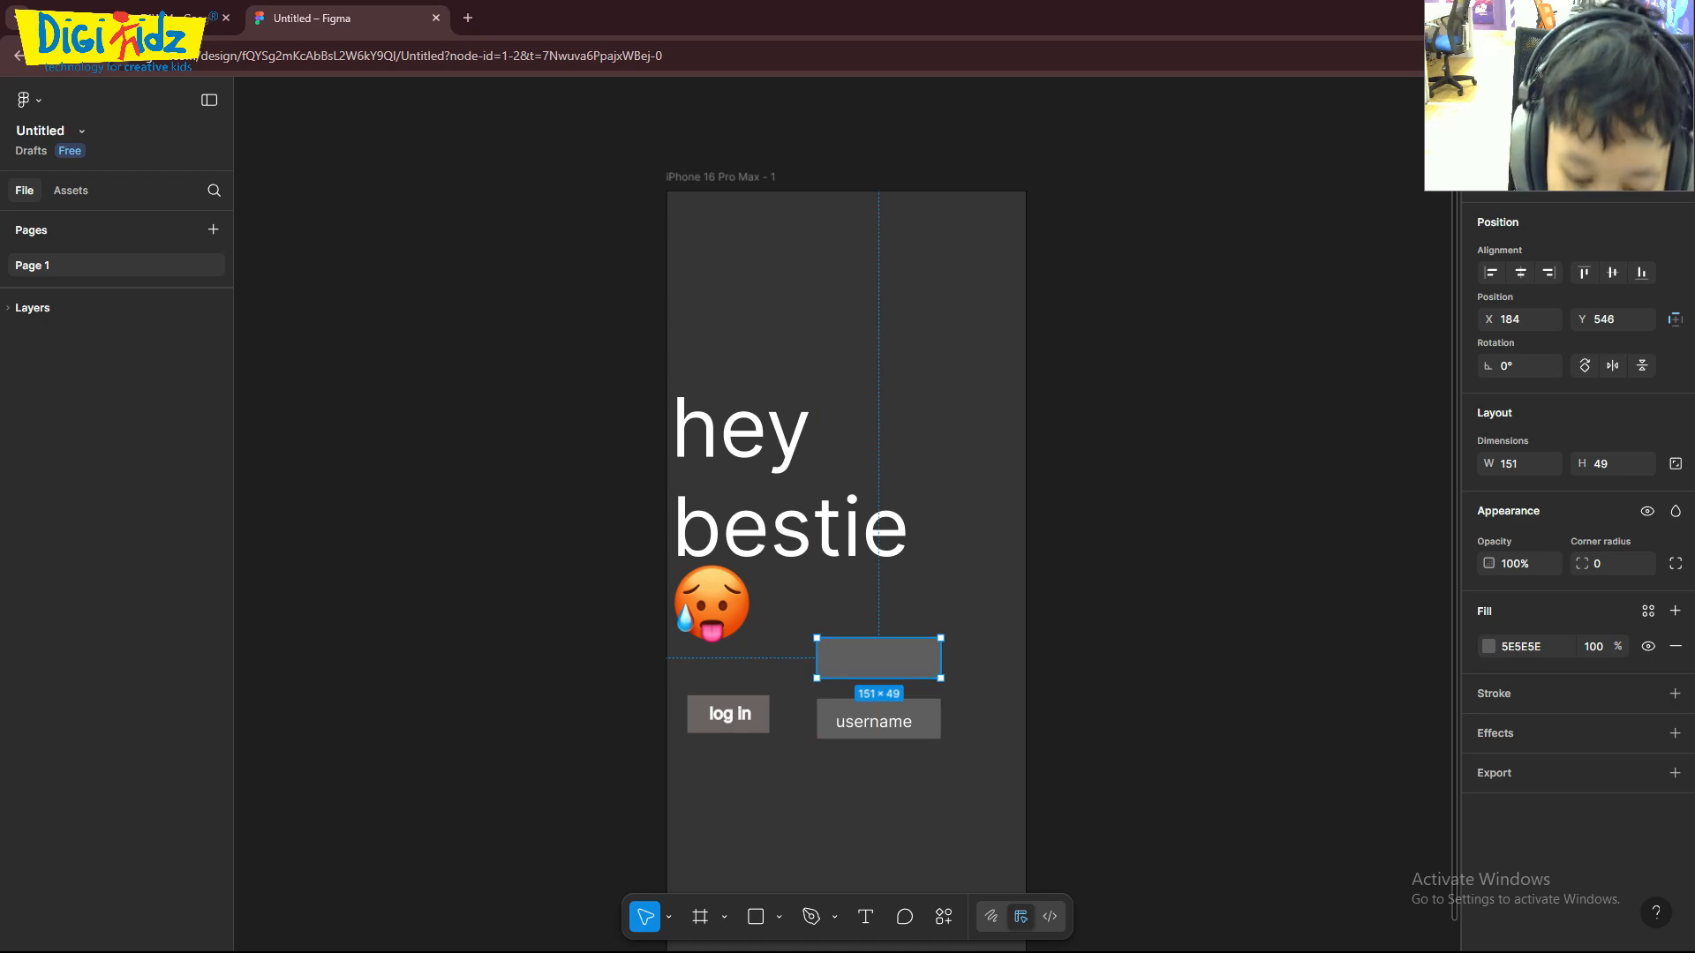
- Try to add text inside the empty grey rectangle above the "username" button
click(865, 916)
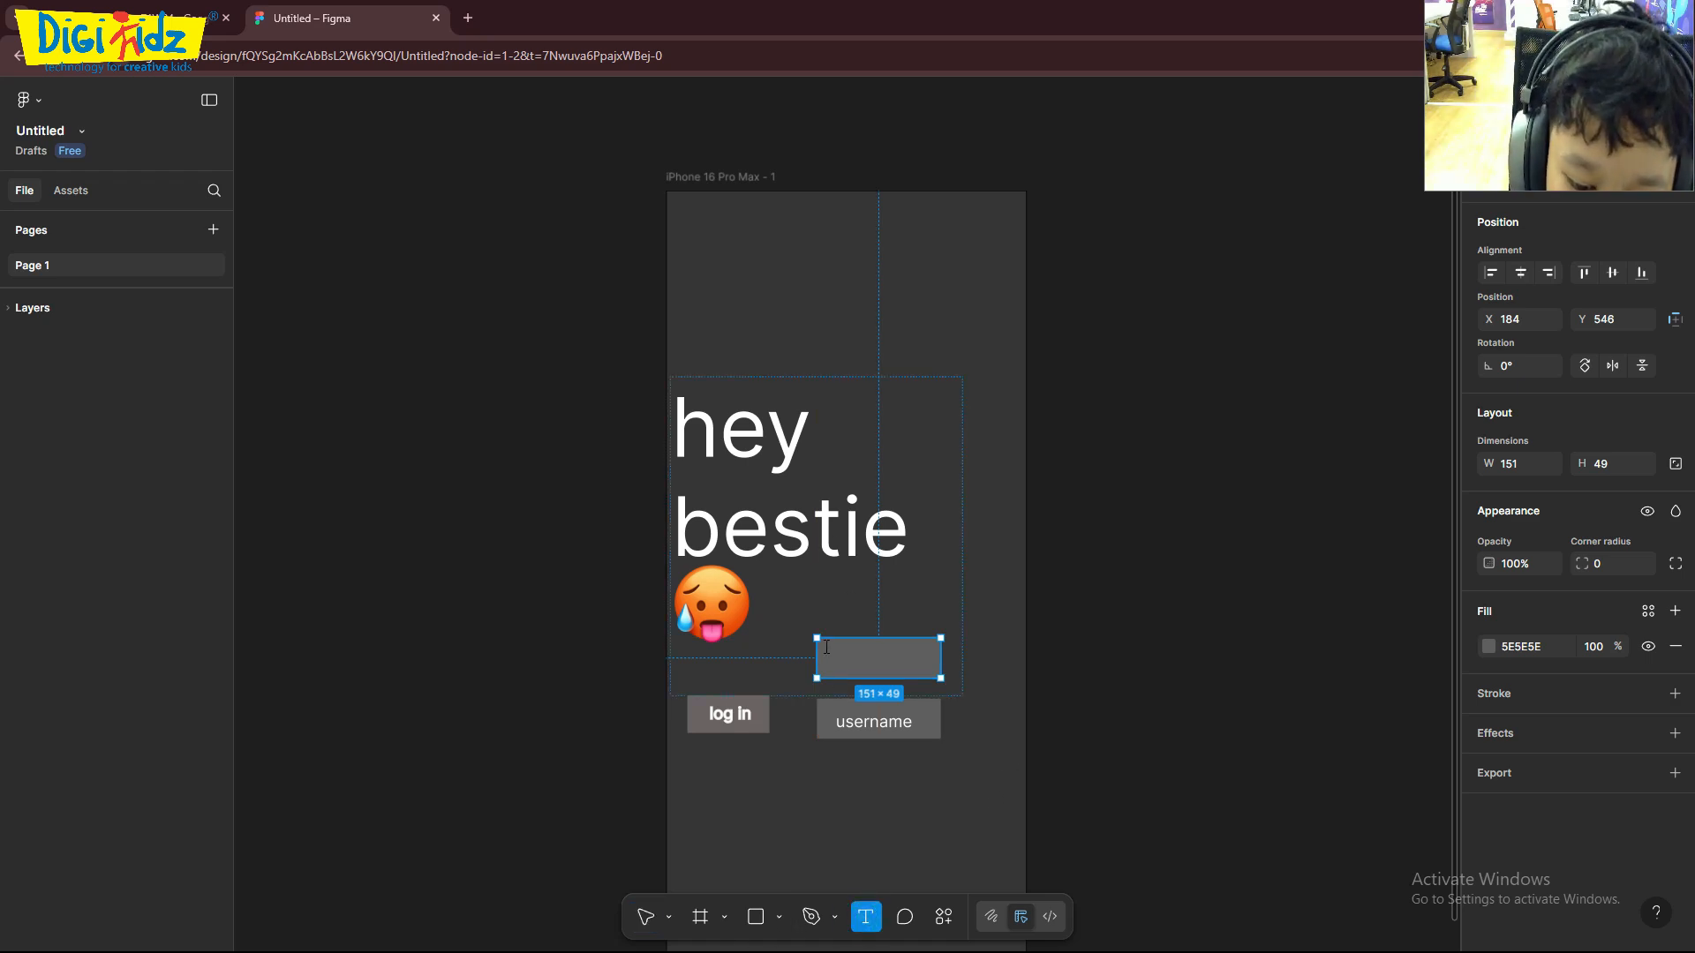
click(827, 647)
click(1167, 688)
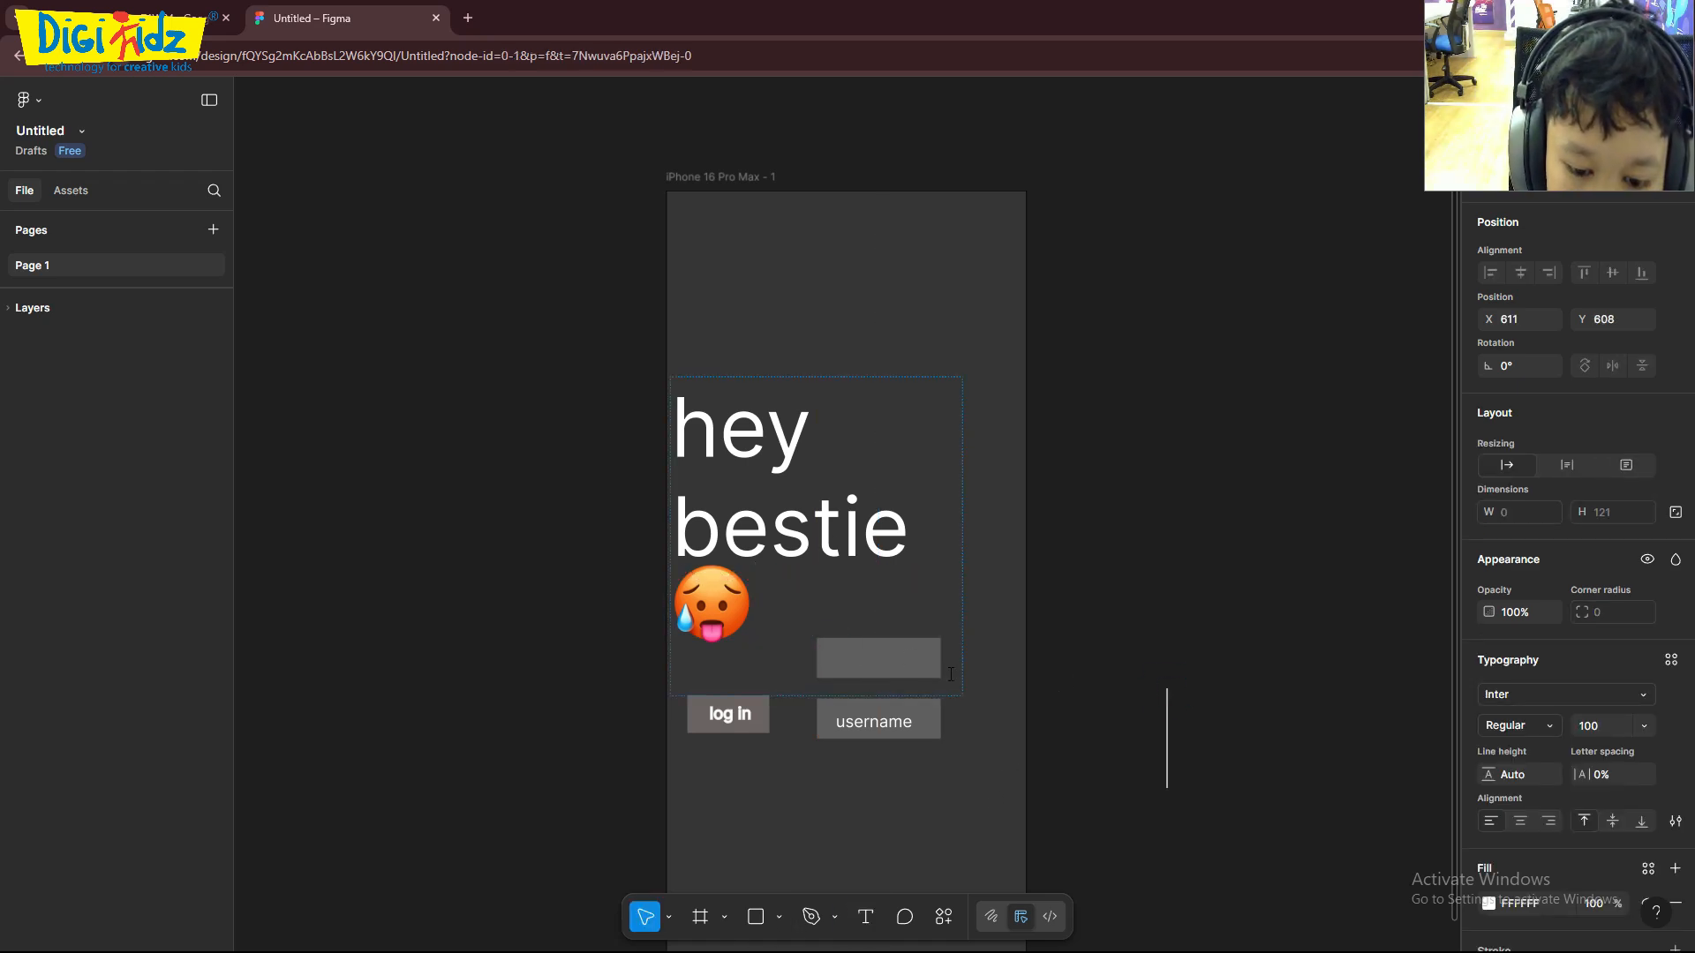
double_click(821, 654)
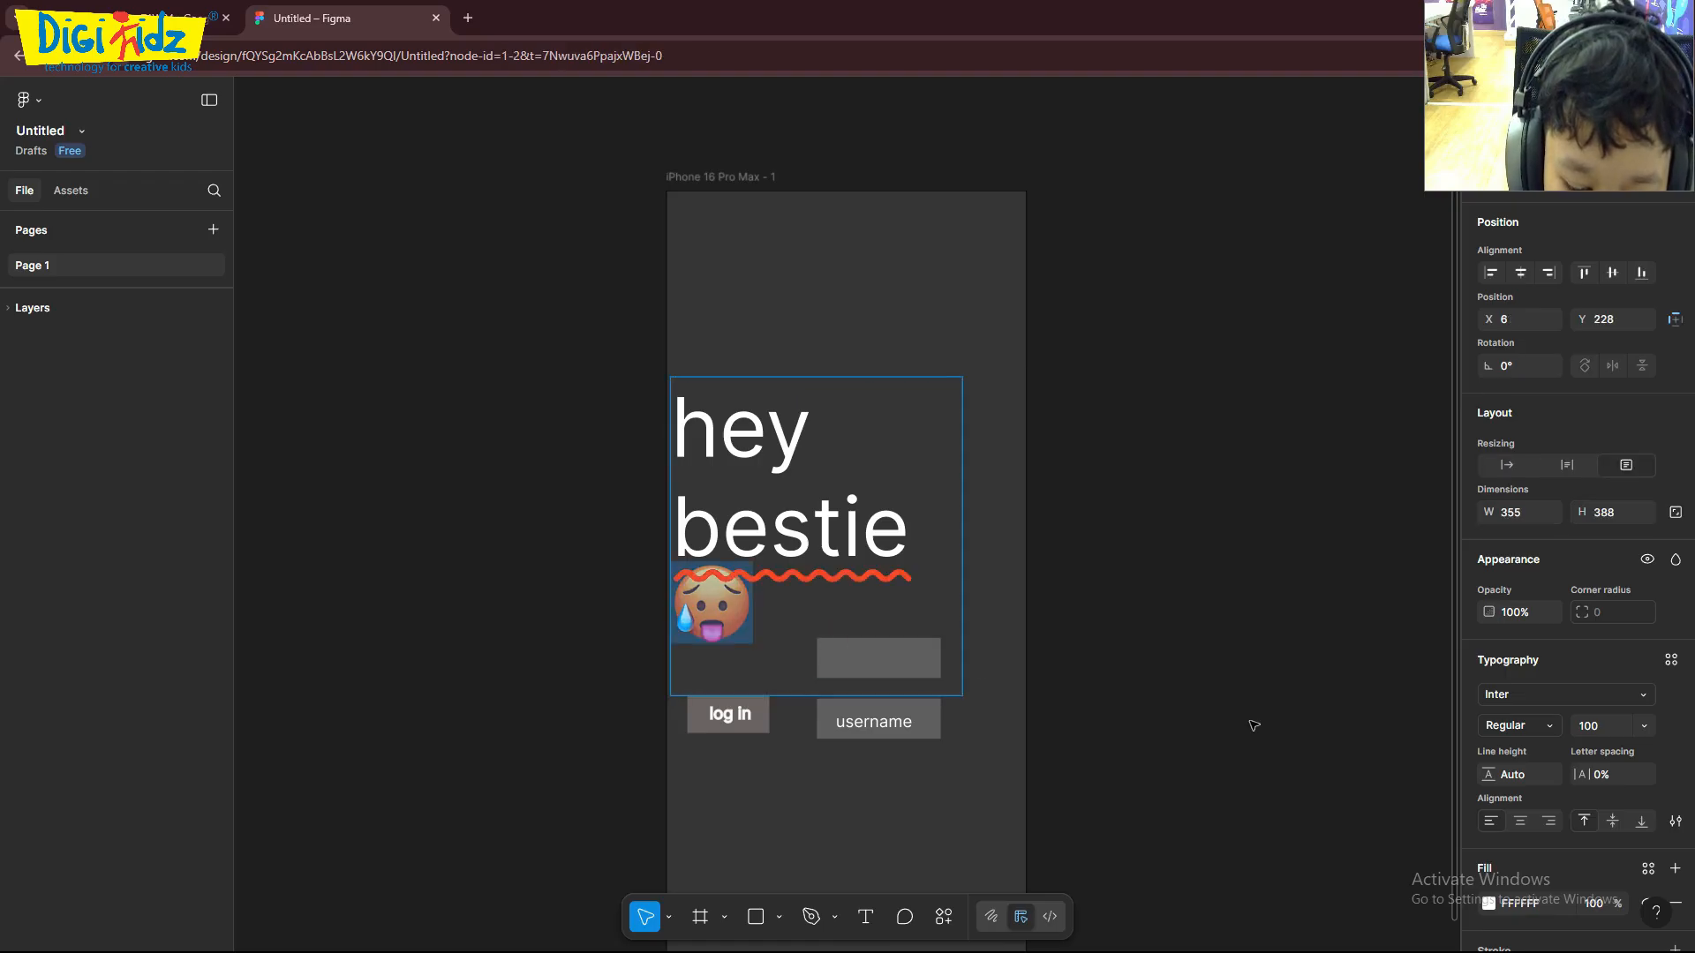
key(Escape)
click(865, 916)
click(836, 657)
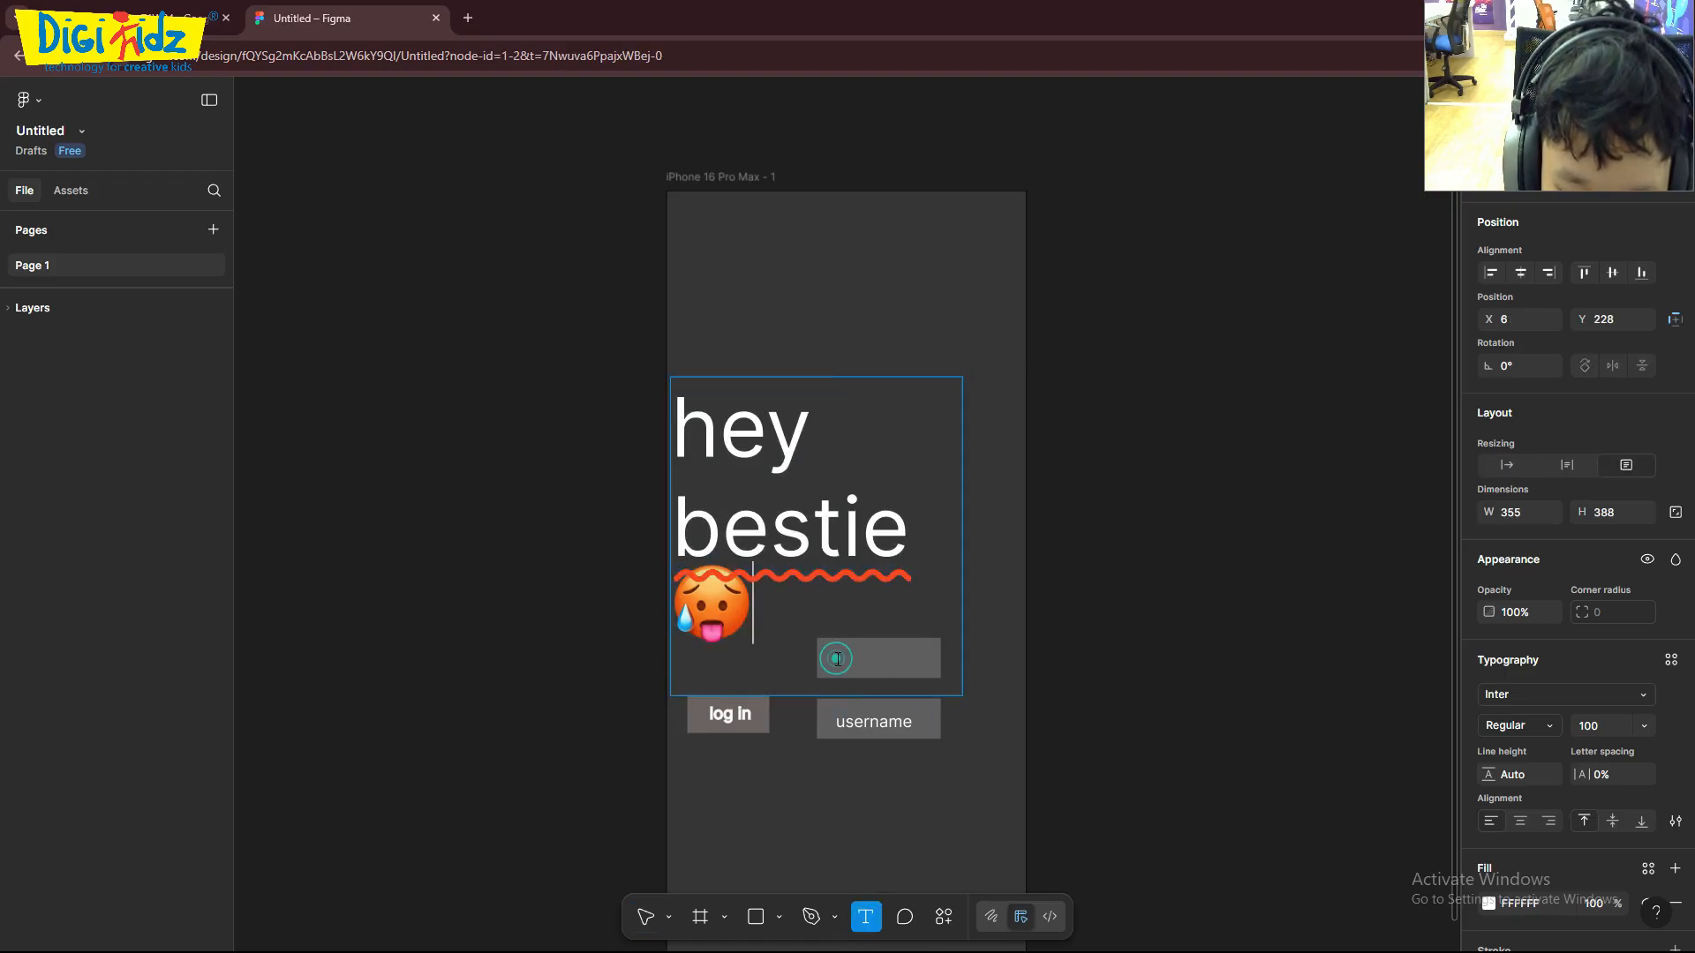
click(1097, 660)
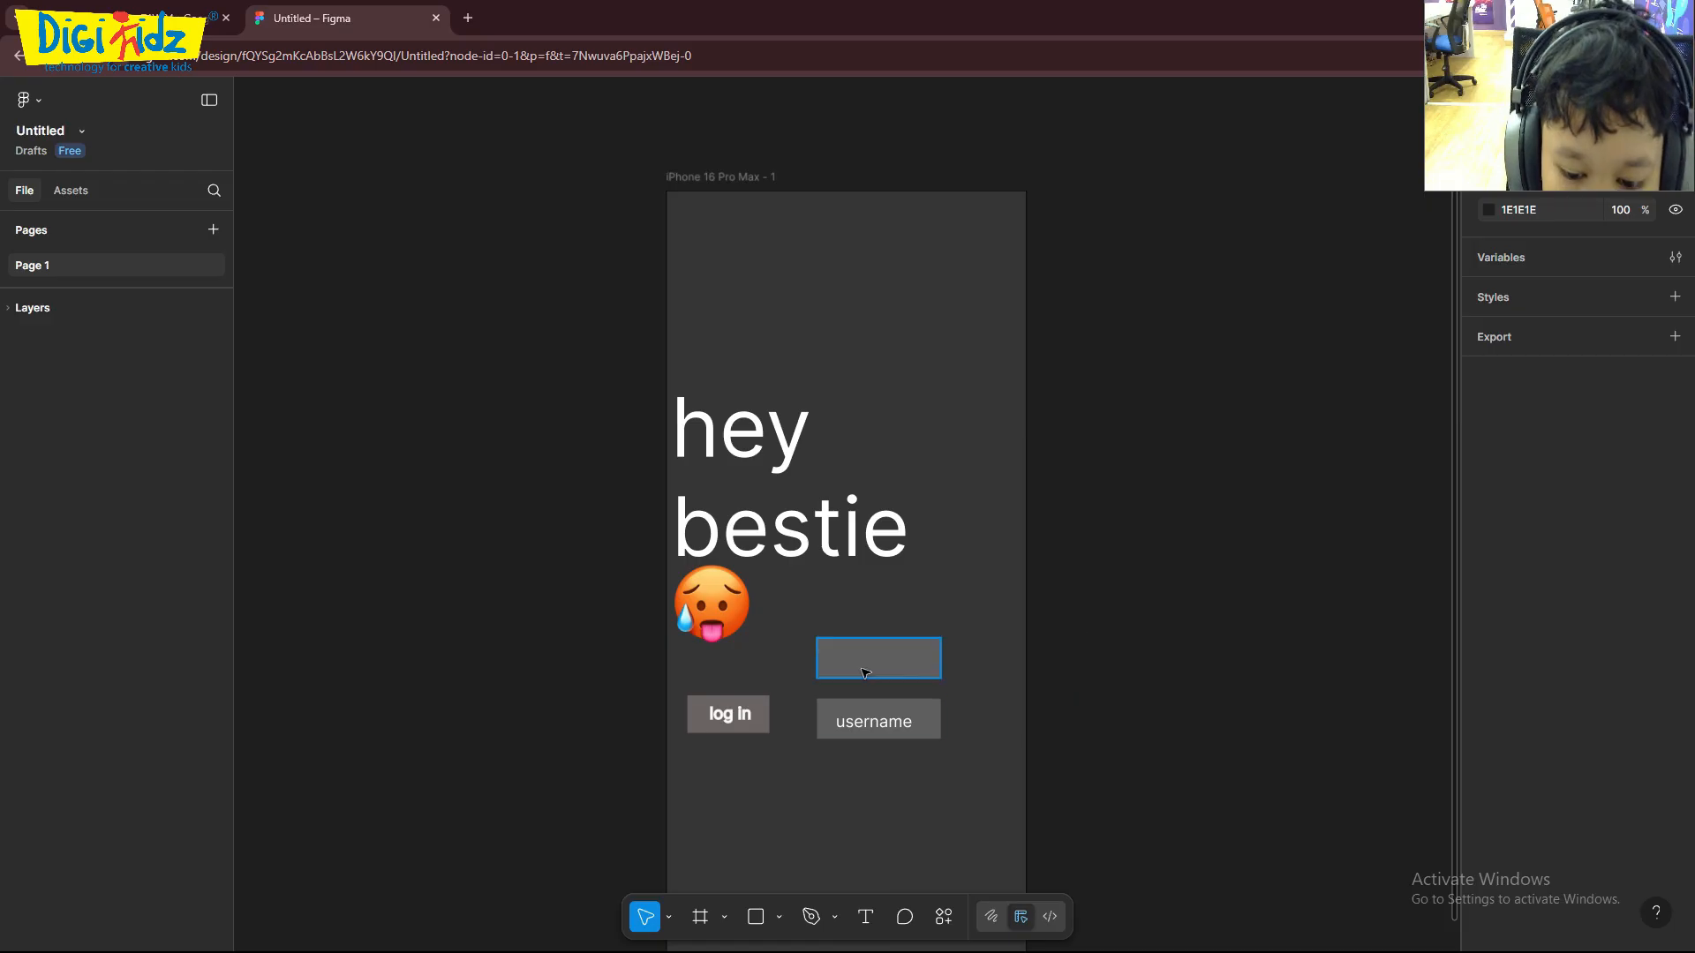
click(865, 916)
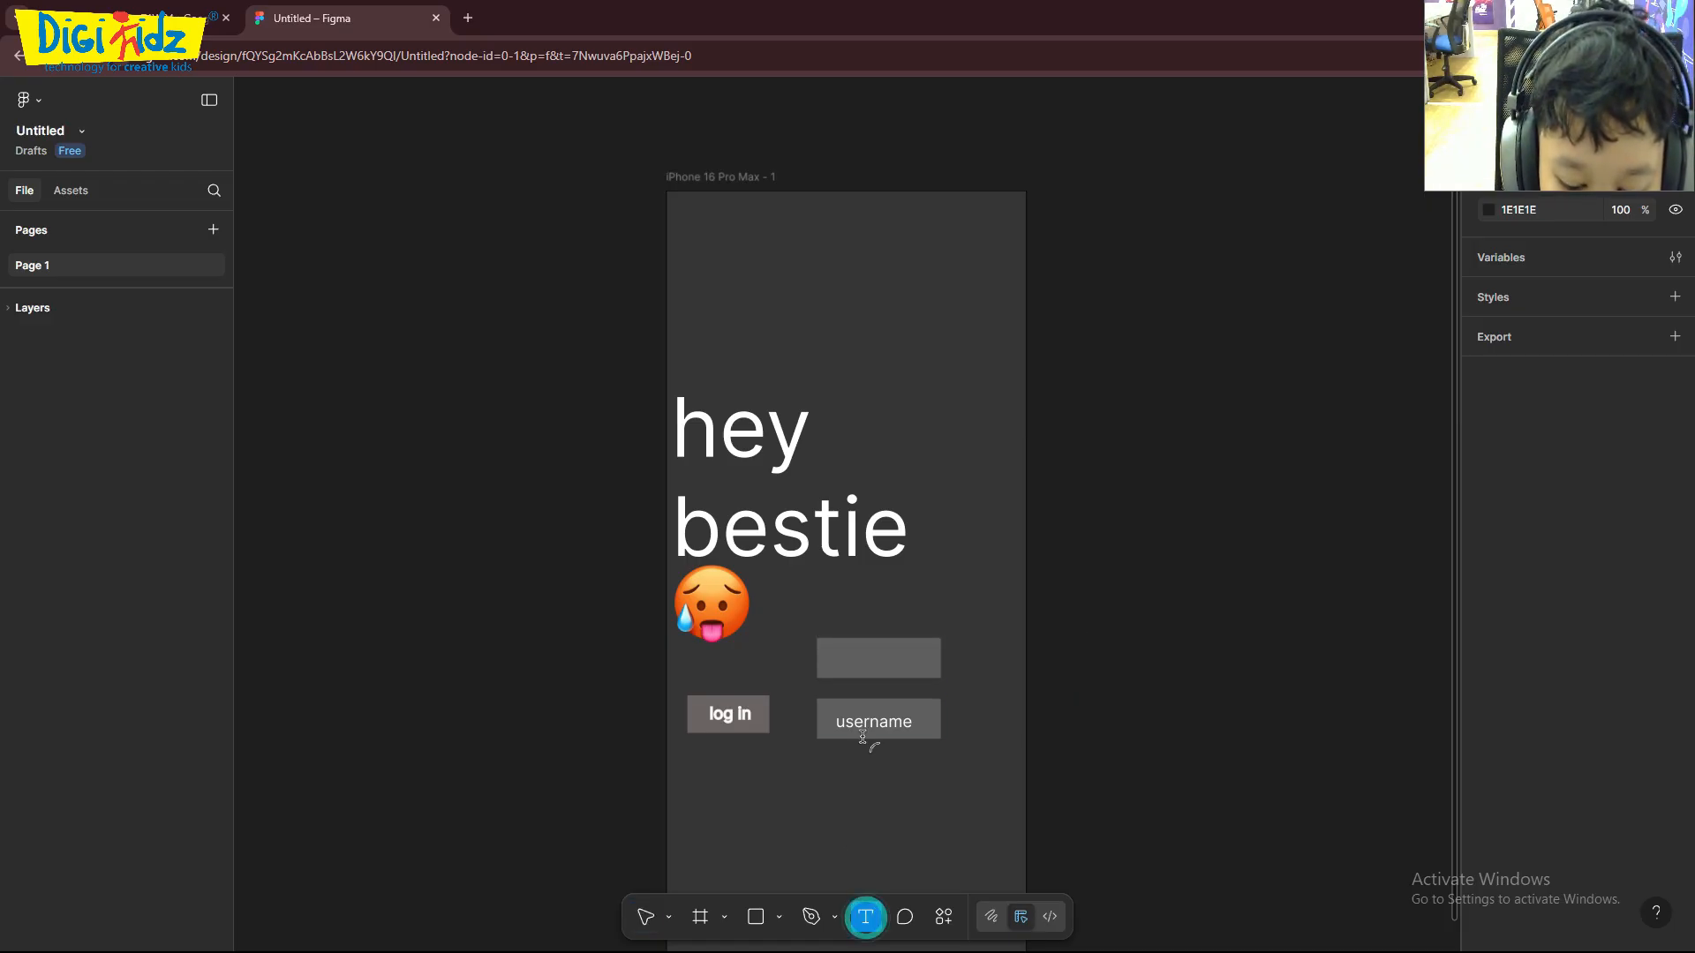
click(840, 650)
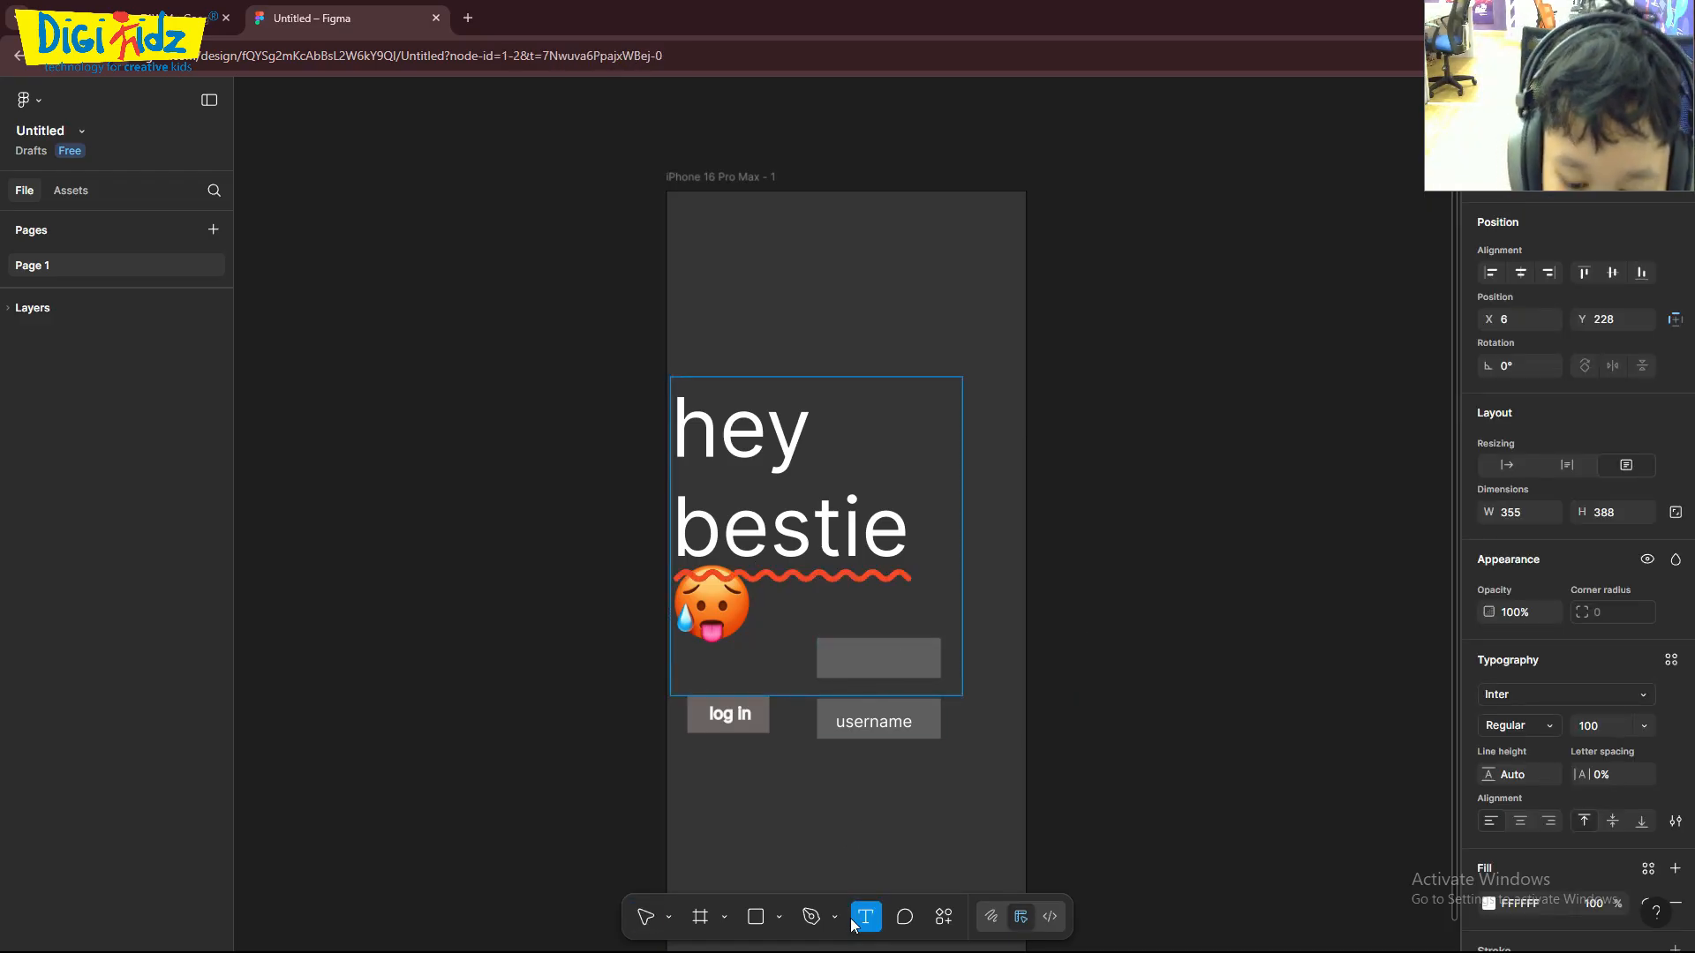
click(645, 916)
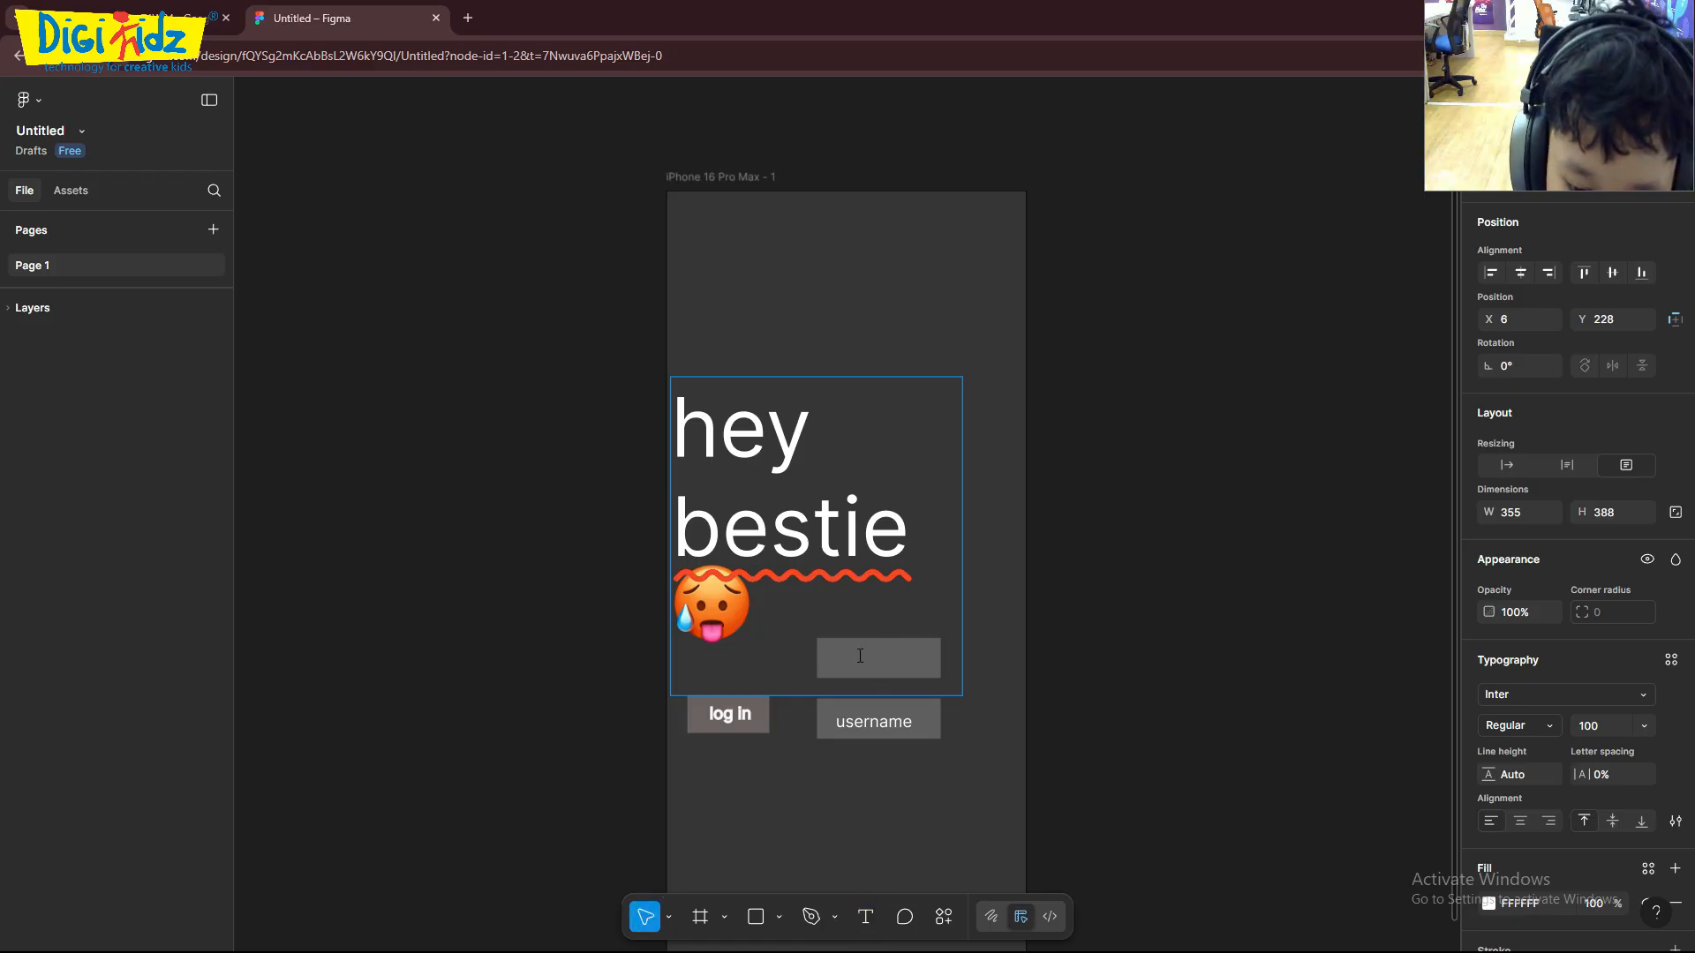
click(1210, 651)
click(1120, 681)
- Try to draw a text box about 159 × 57 below the "username" button
click(866, 916)
drag(810, 802, 941, 850)
click(899, 833)
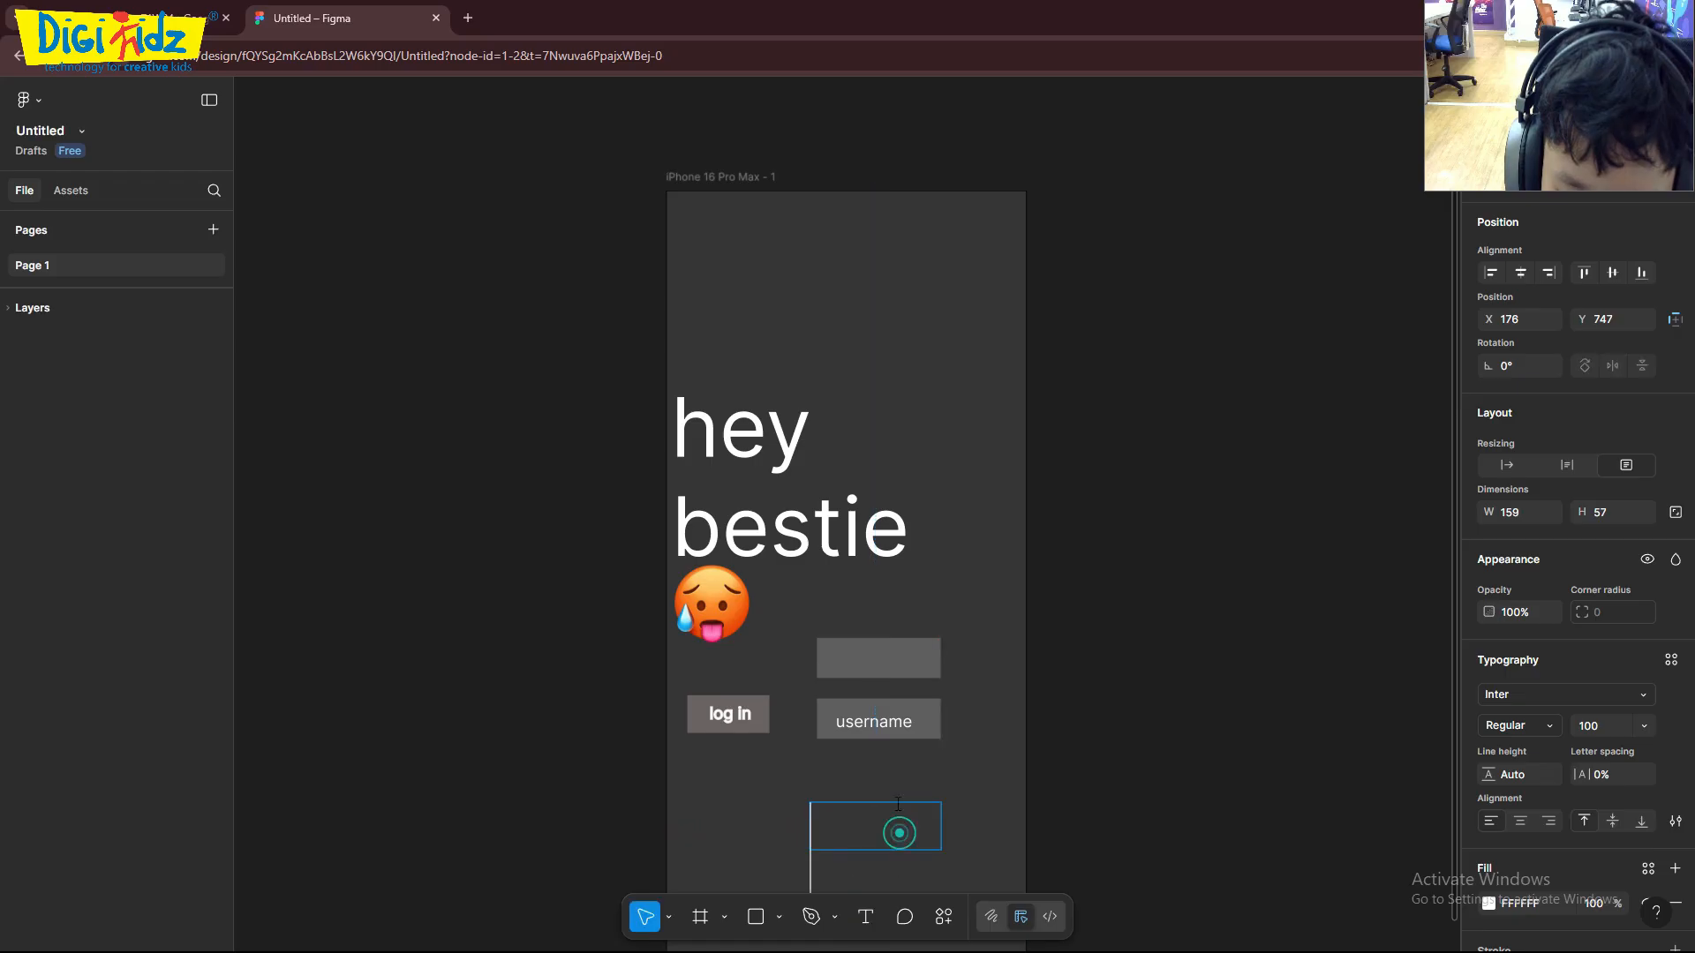
click(1151, 805)
click(868, 829)
click(866, 916)
click(874, 821)
click(640, 916)
click(911, 807)
click(862, 803)
click(866, 916)
click(829, 658)
click(1115, 656)
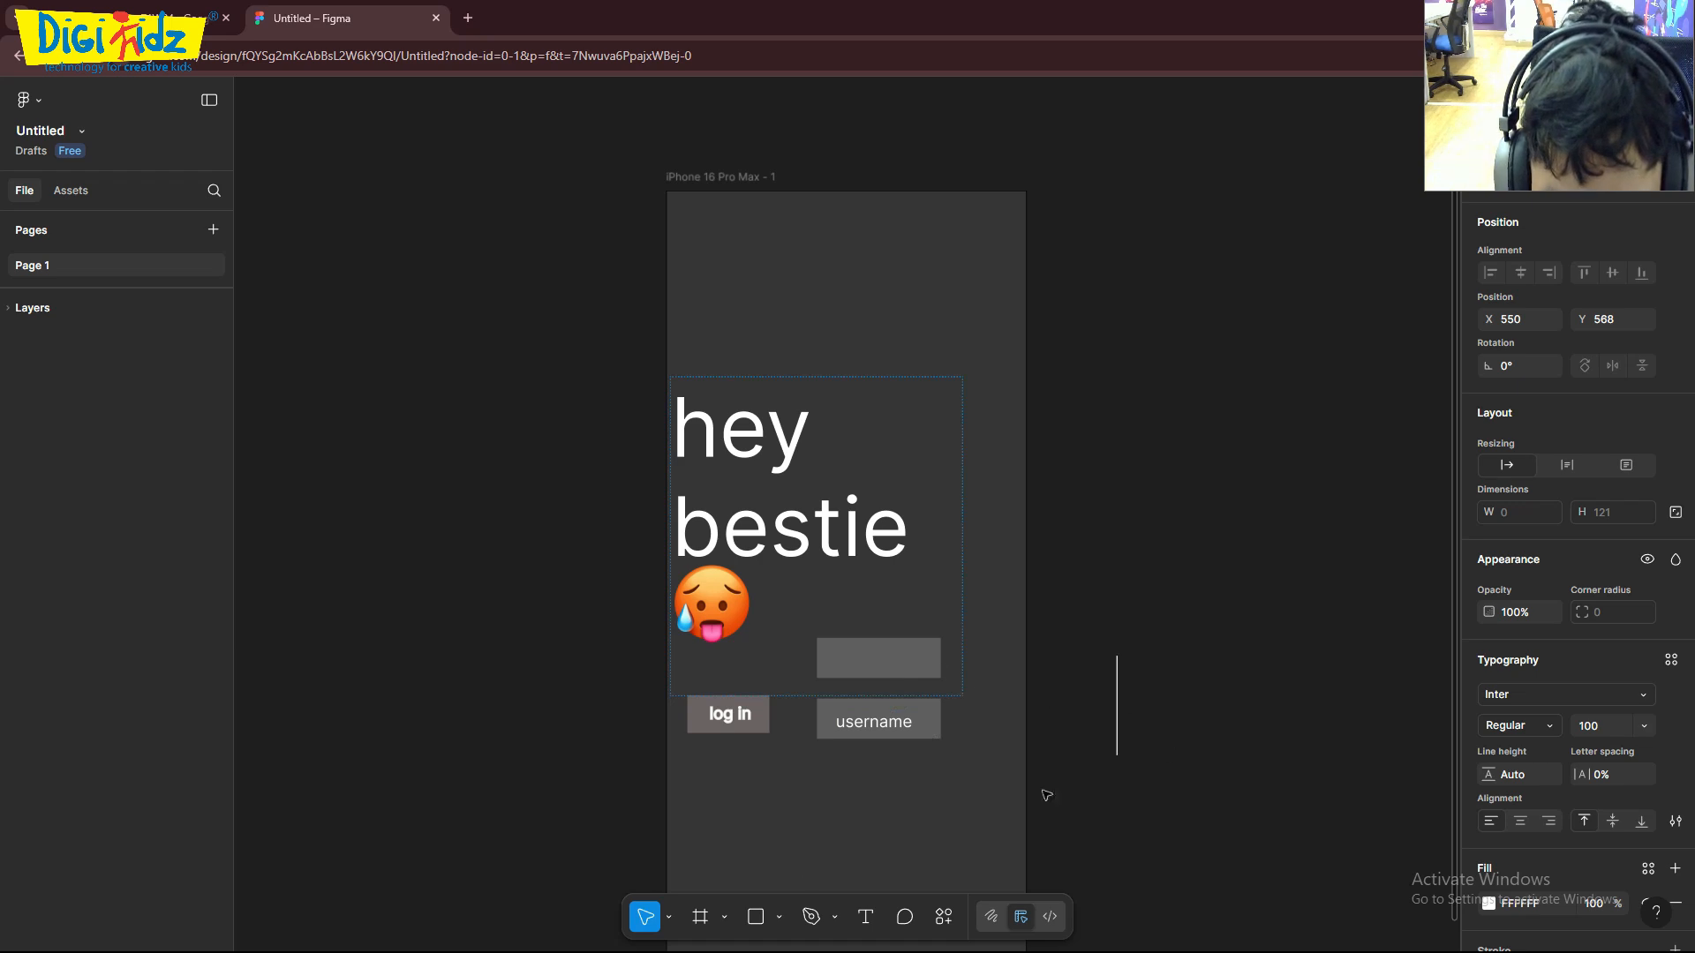
click(950, 547)
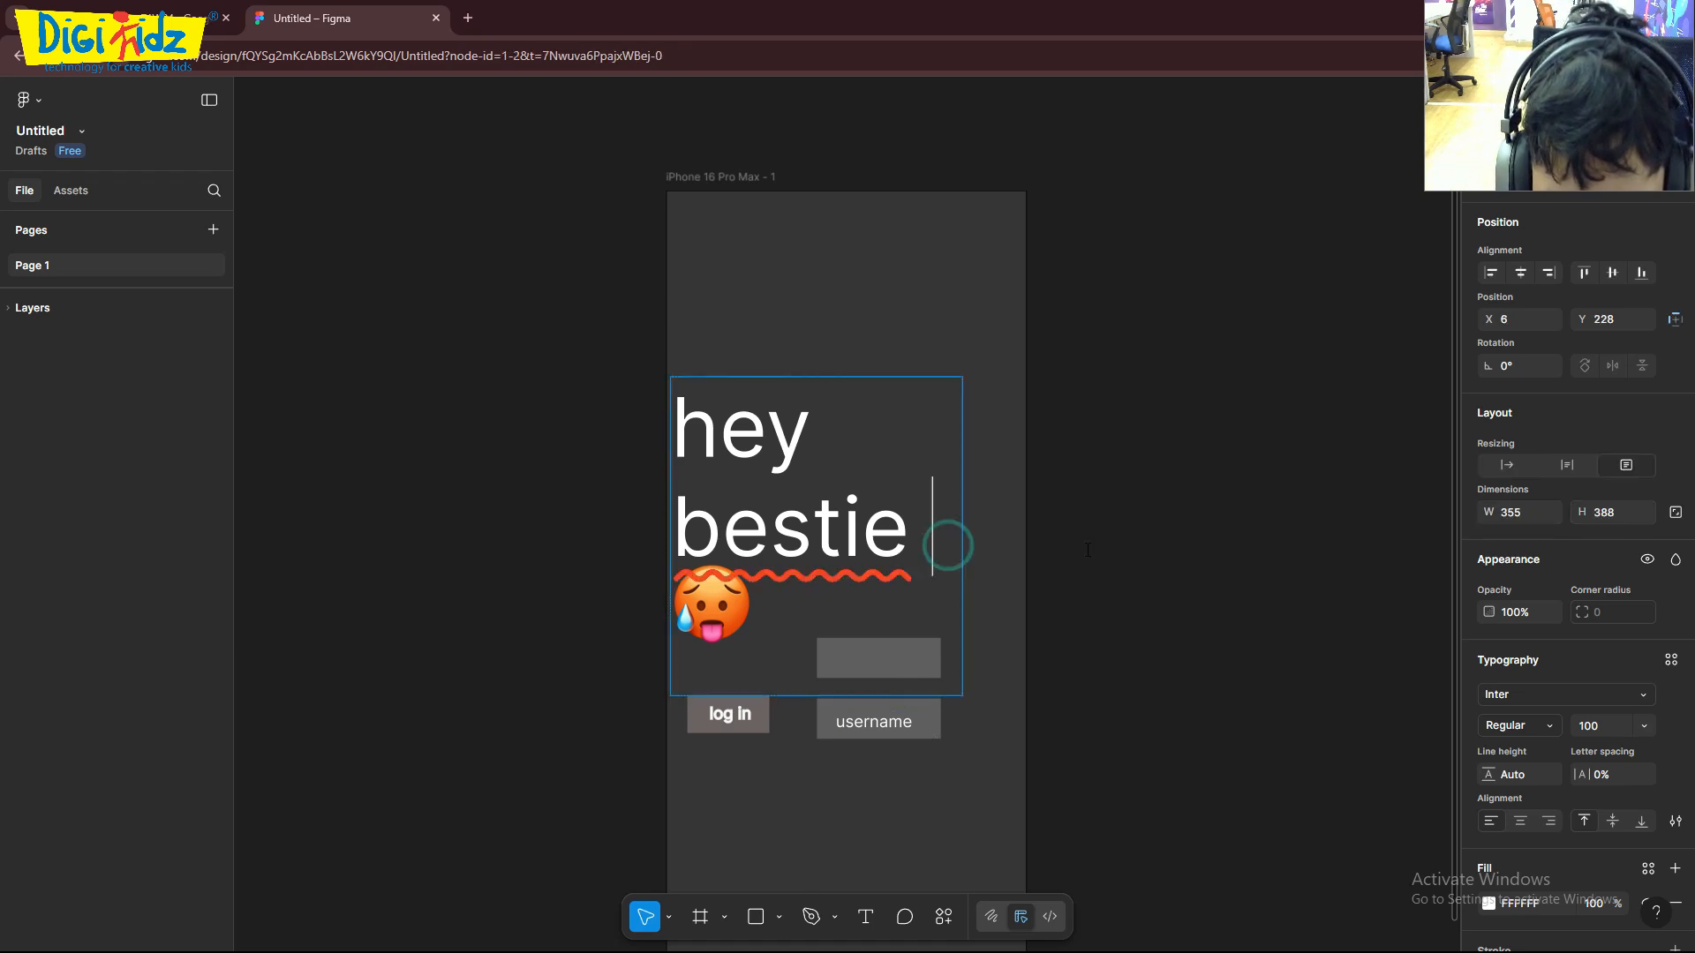
click(929, 442)
click(642, 914)
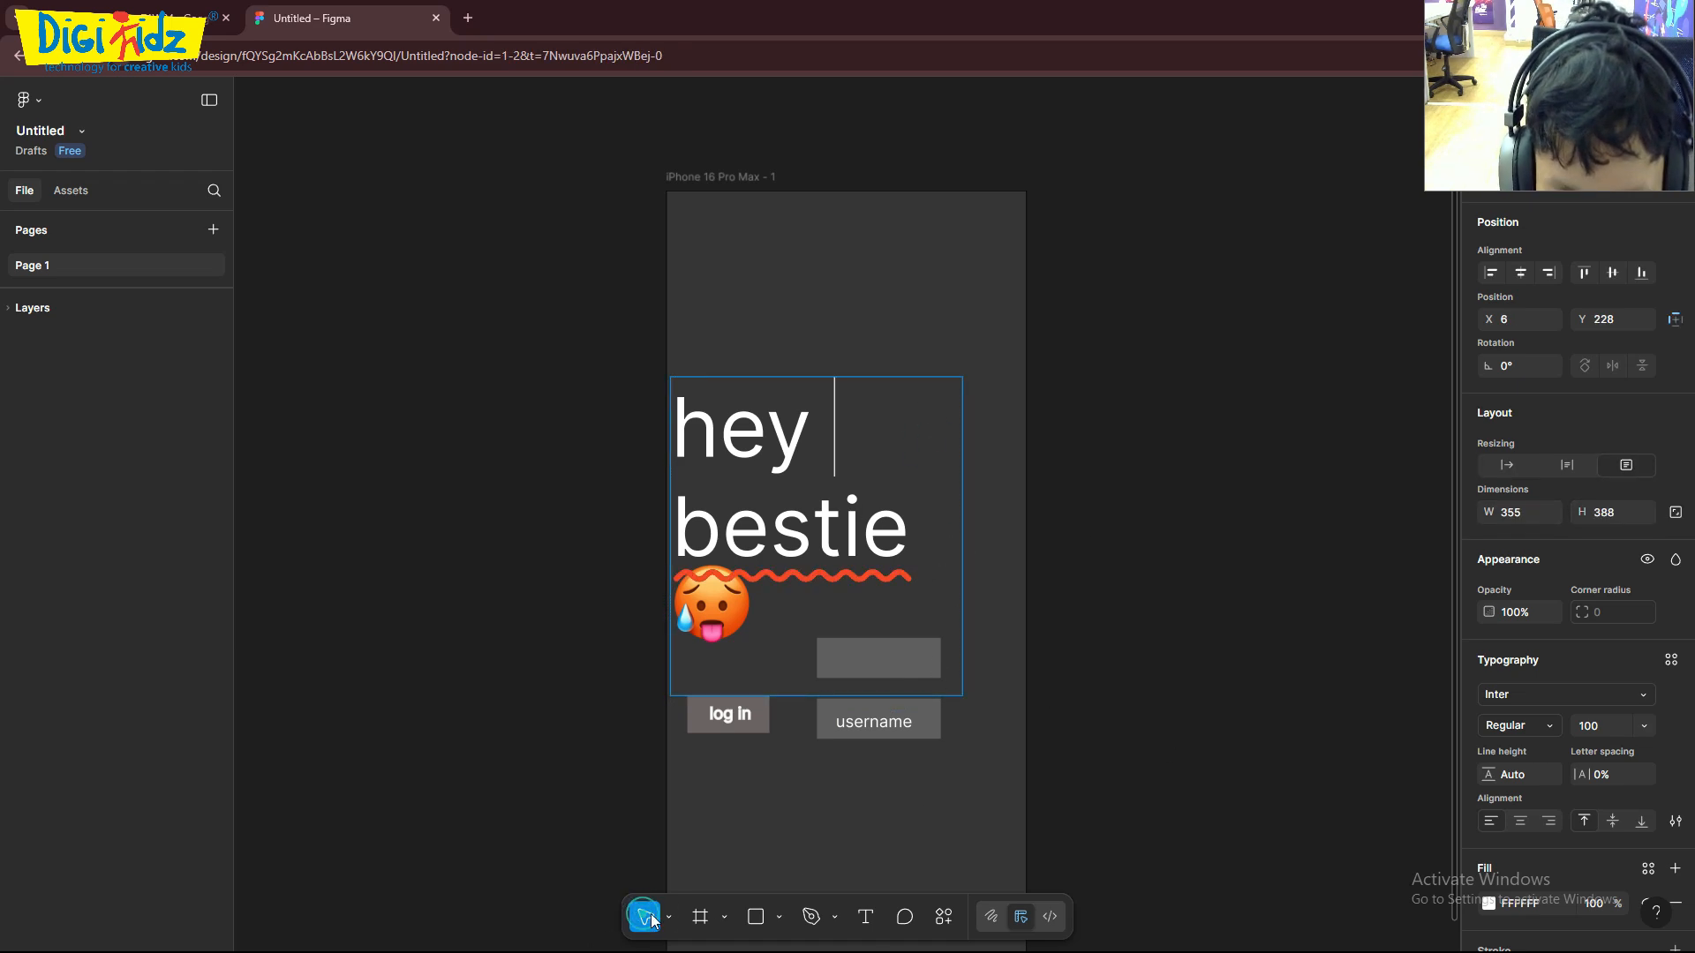
- Paste another "hey bestie" with the emoji at the end of the large heading text
click(874, 660)
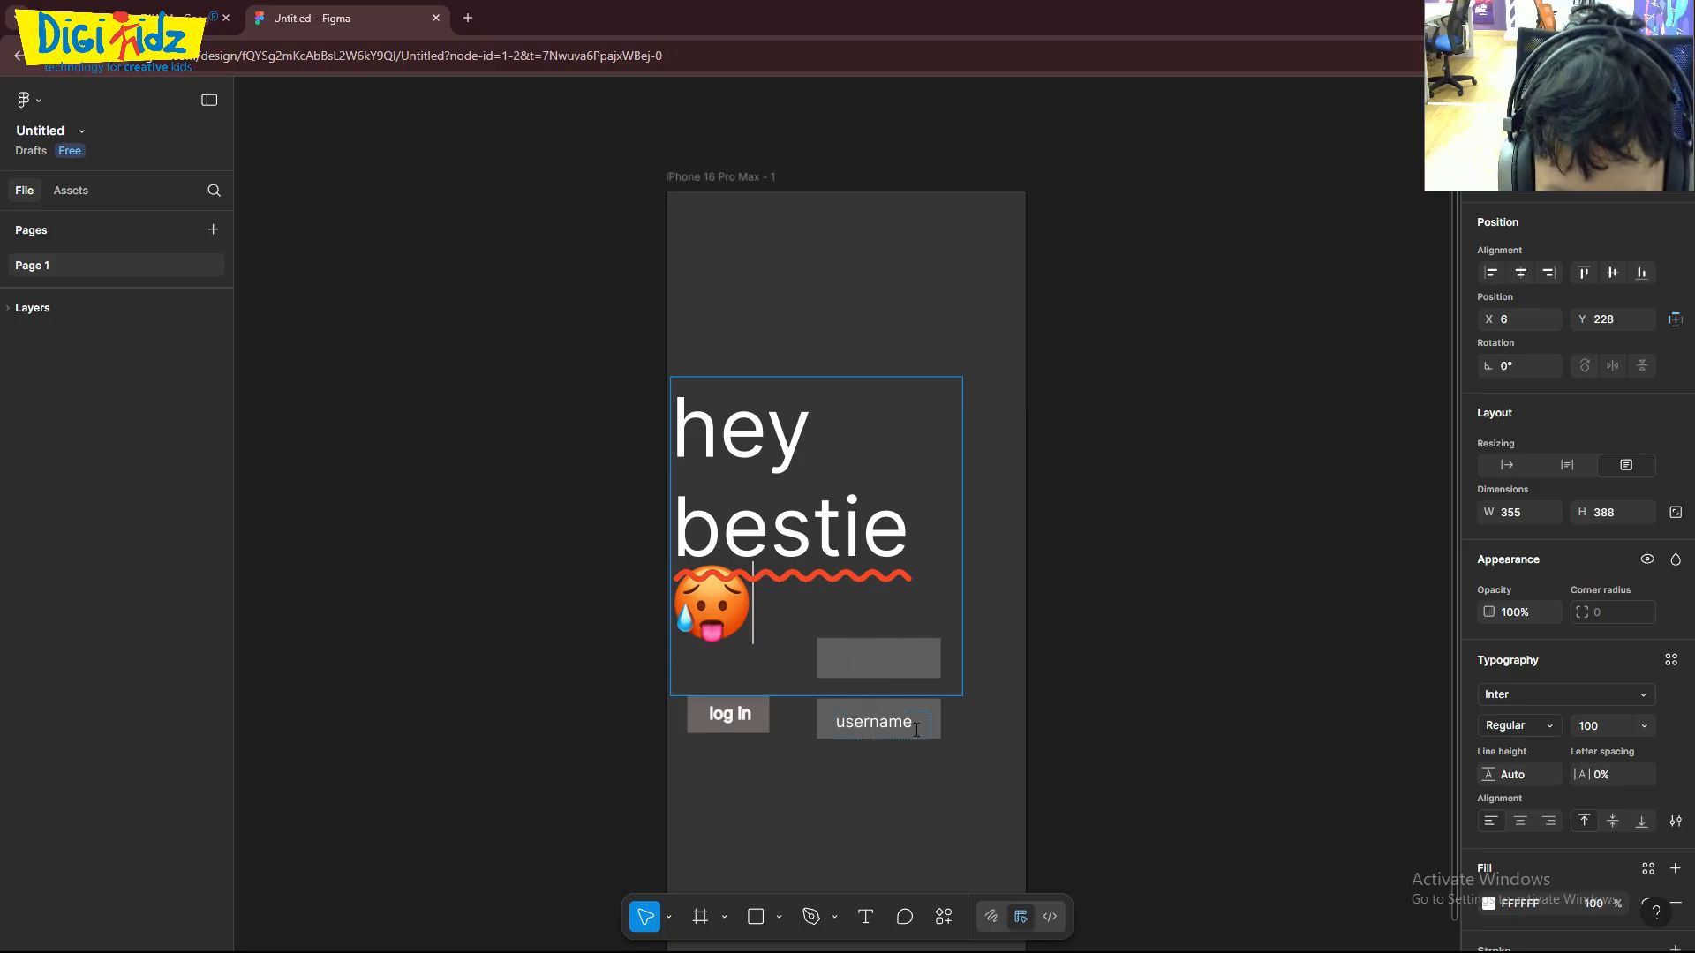
text(hey bestie 🥵)
double_click(913, 720)
click(739, 636)
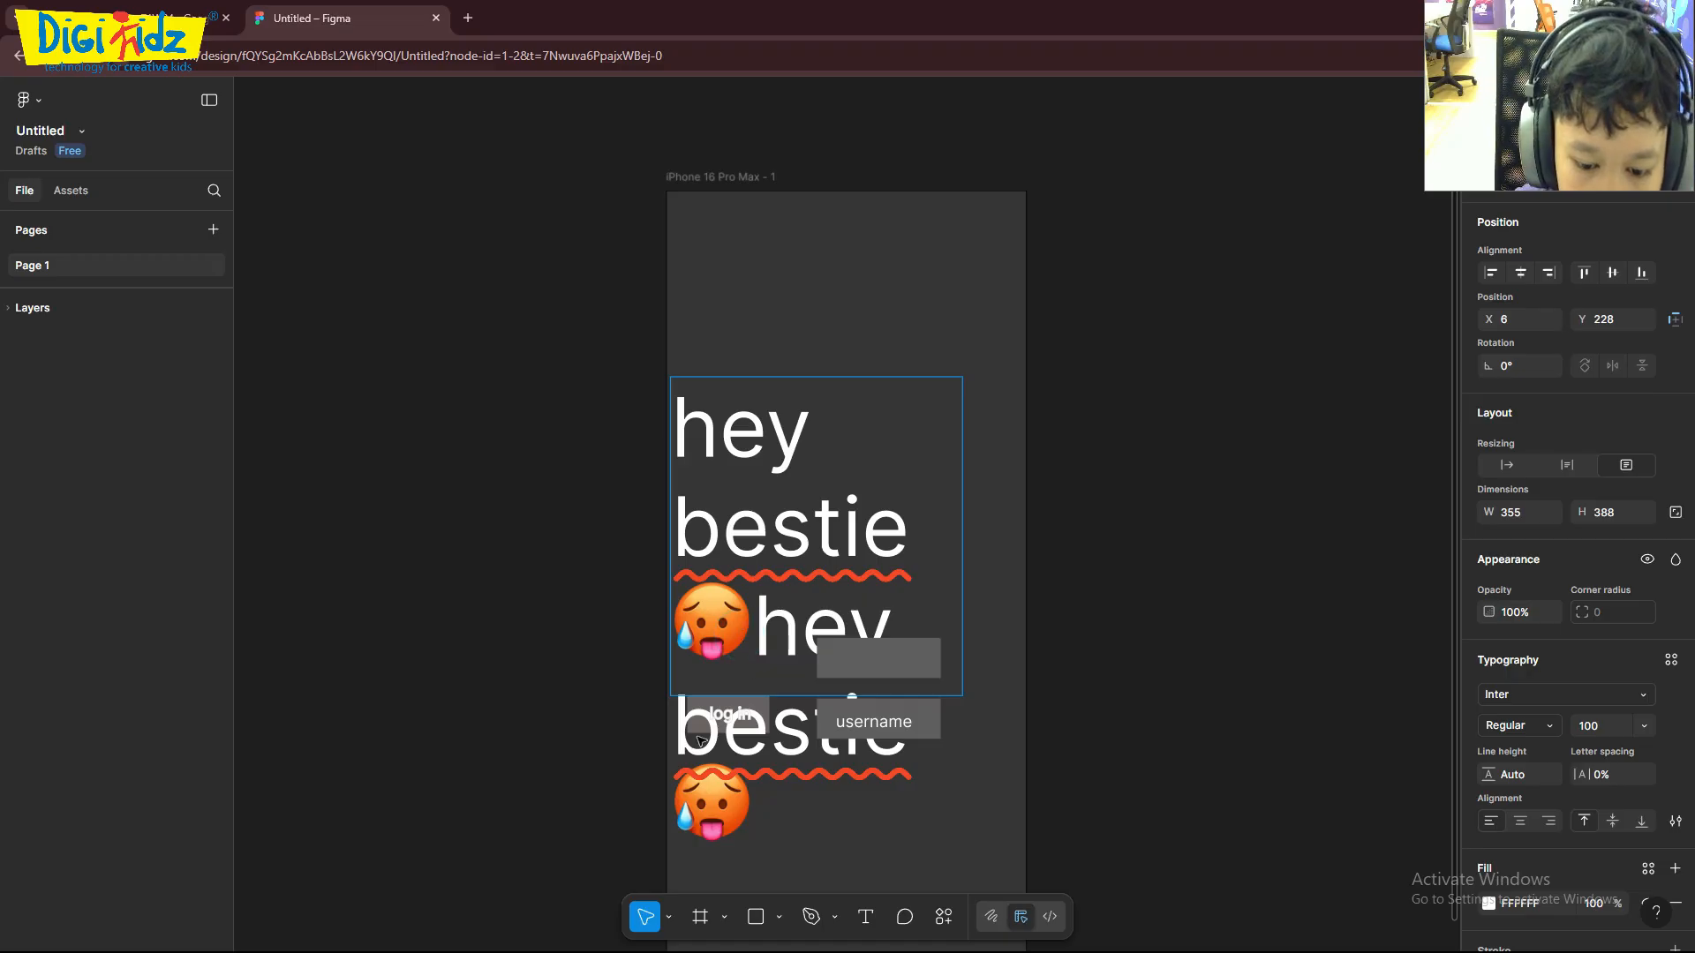
click(774, 751)
click(795, 630)
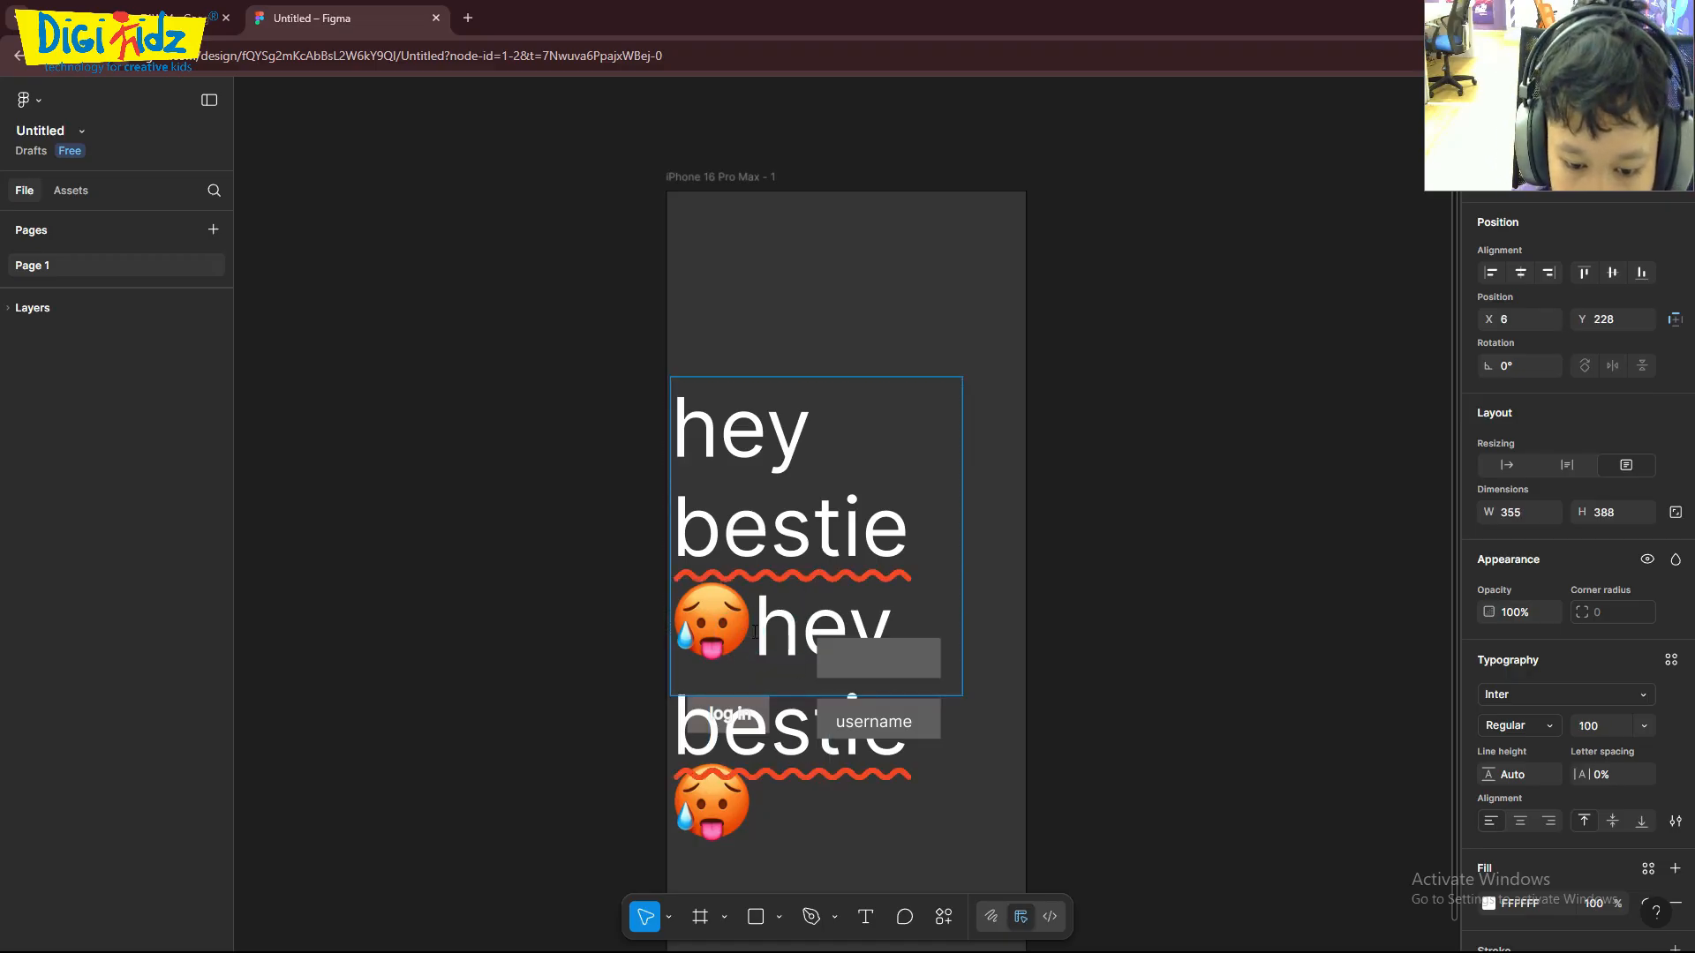
click(754, 632)
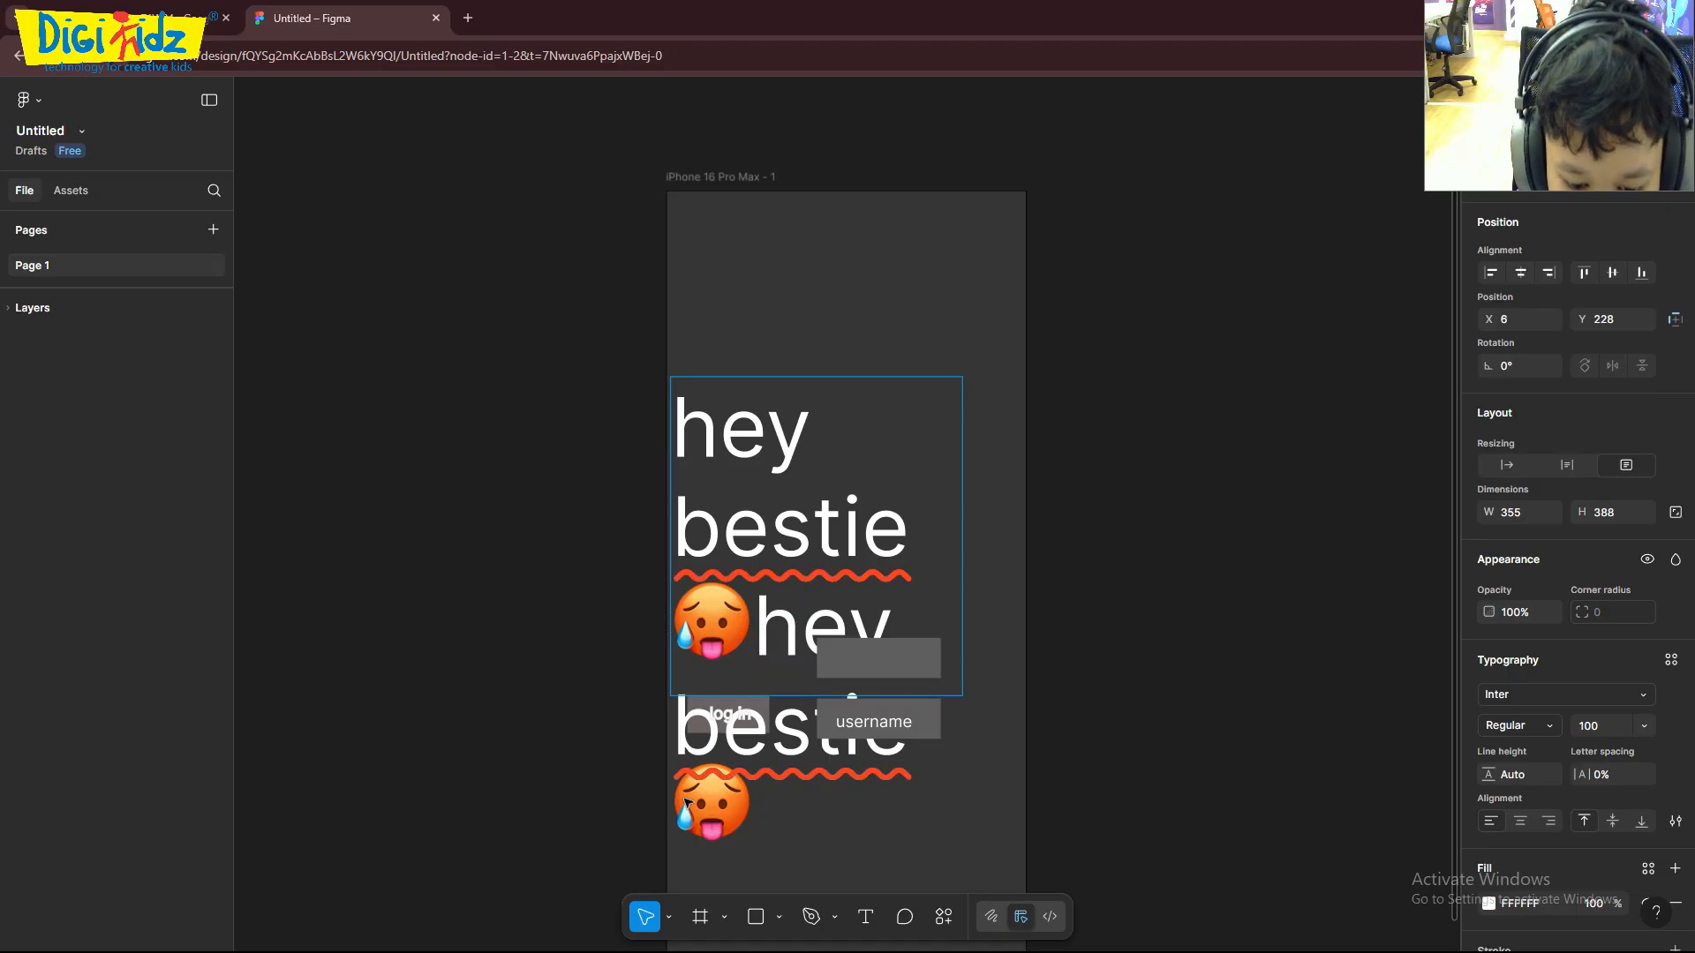
- Shift the heading text block to X 0 and try to place the text cursor after its last emoji
key(Escape)
mouse_move(750, 807)
mouse_down()
mouse_move(754, 854)
mouse_move(751, 808)
mouse_up()
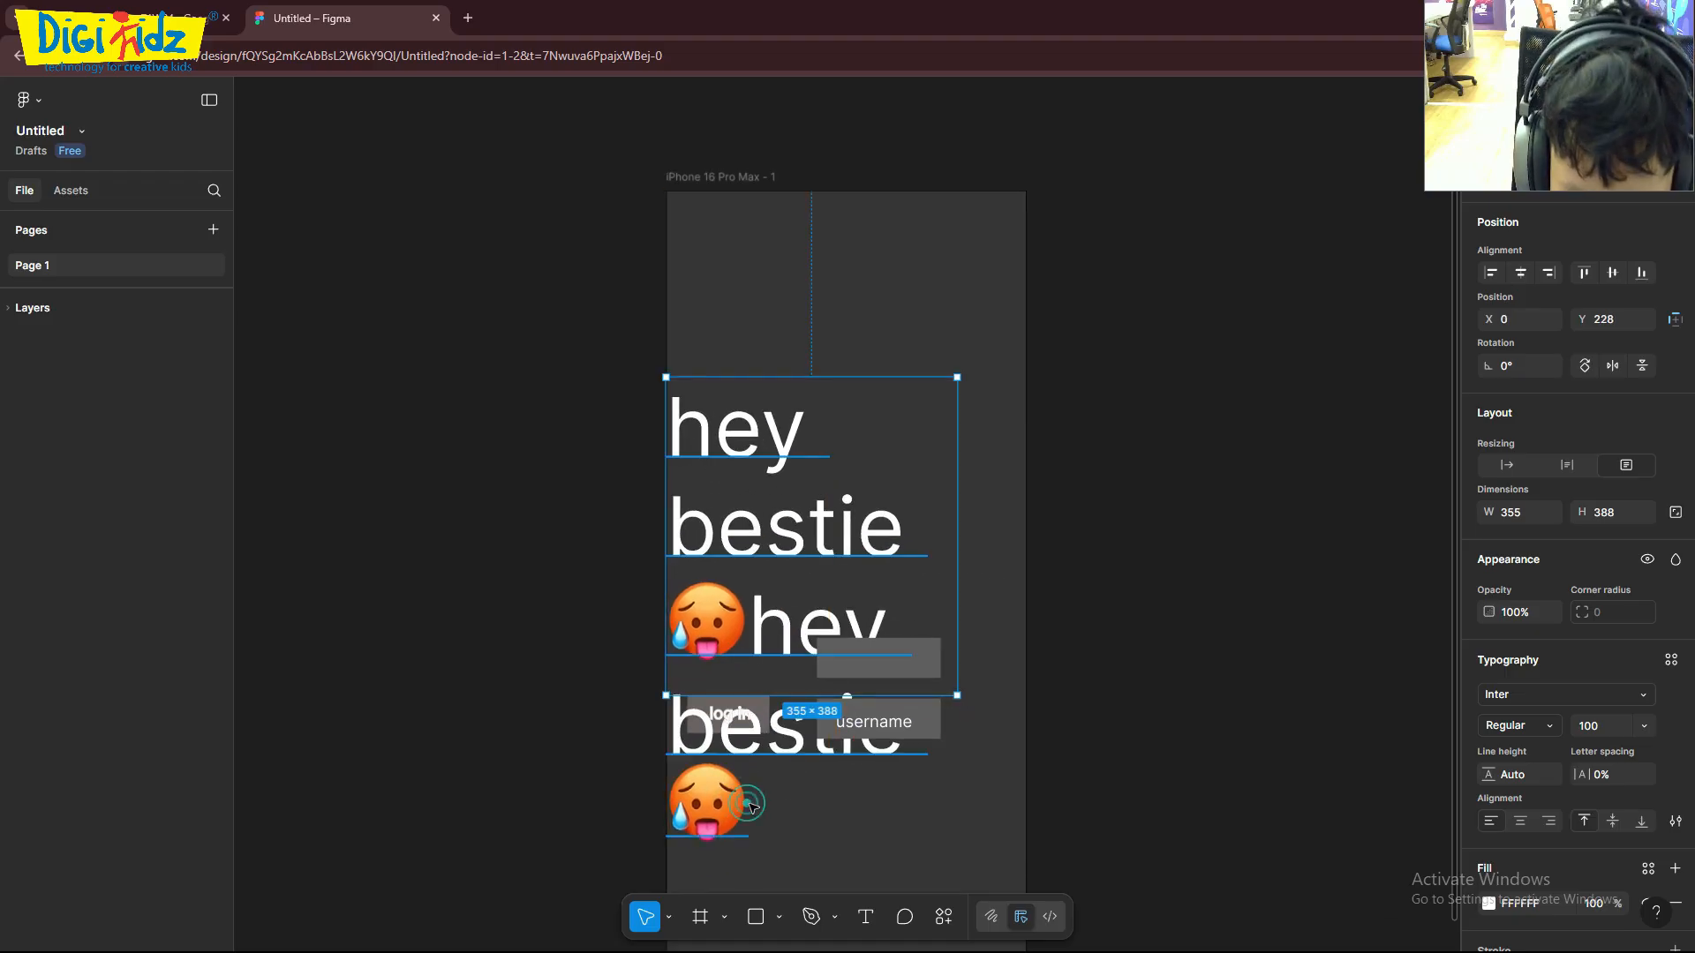
click(867, 925)
click(727, 813)
click(737, 810)
click(746, 810)
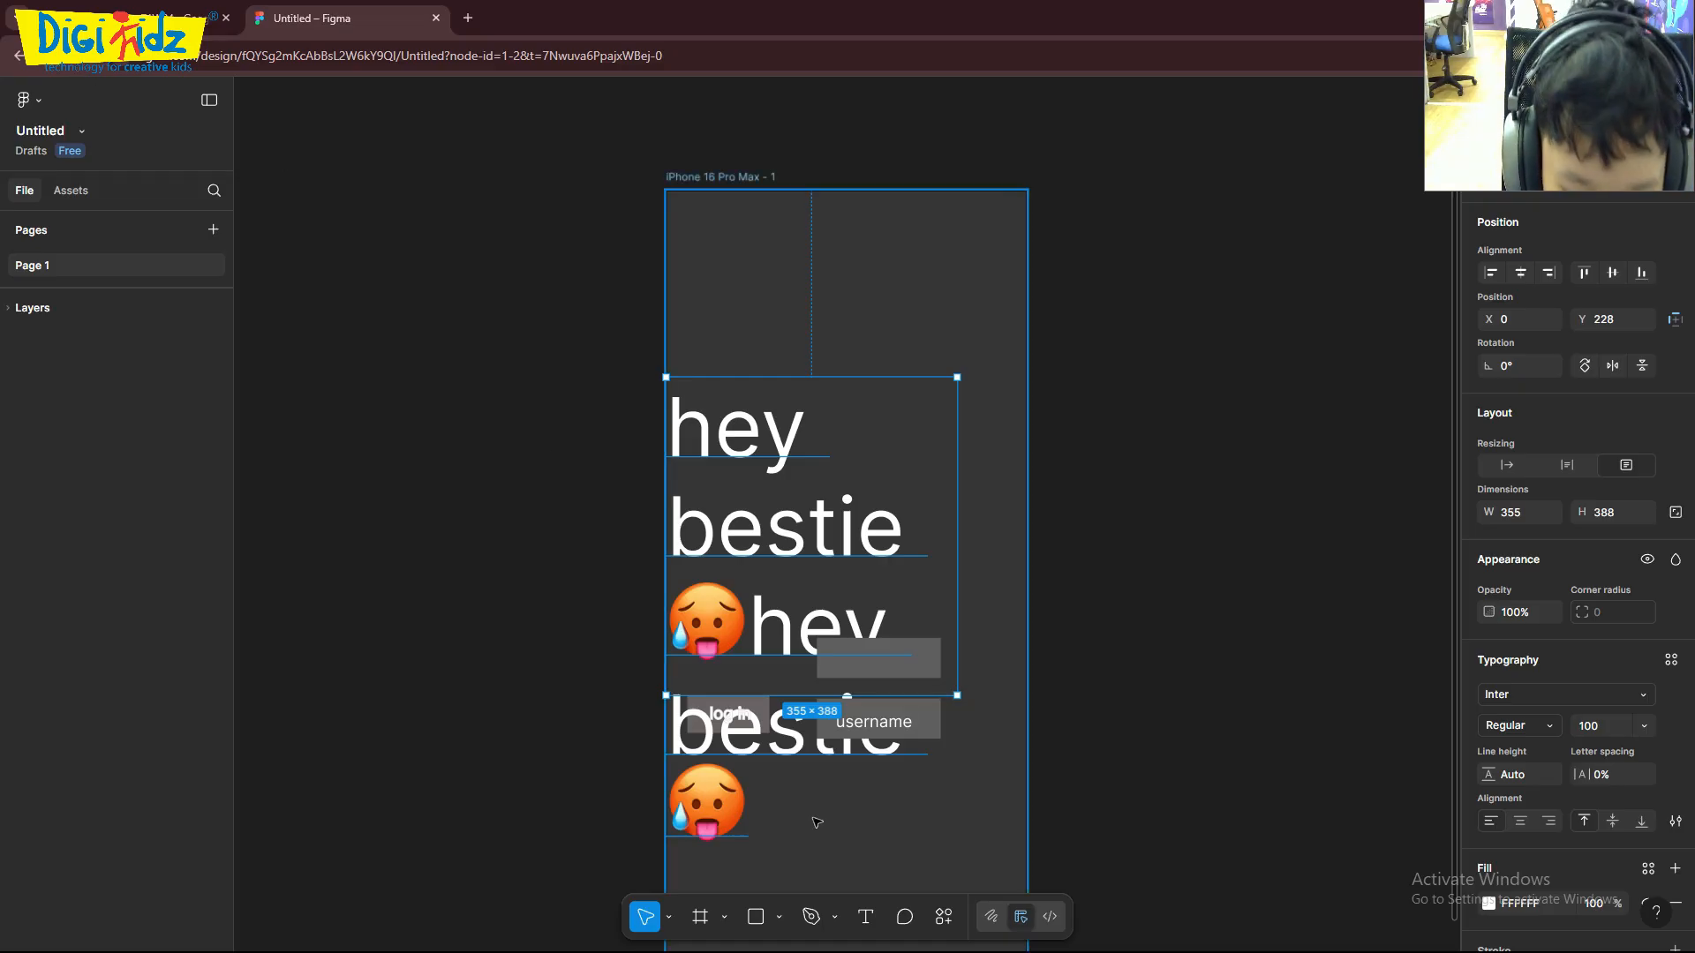
- Undo the heading's move and the pasted duplicate text, and clear the selection
key(ctrl+z)
key(ctrl+z)
key(ctrl+z)
key(ctrl+z)
key(ctrl+z)
key(ctrl+z)
key(ctrl+z)
key(ctrl+z)
key(ctrl+z)
click(1141, 640)
click(1049, 615)
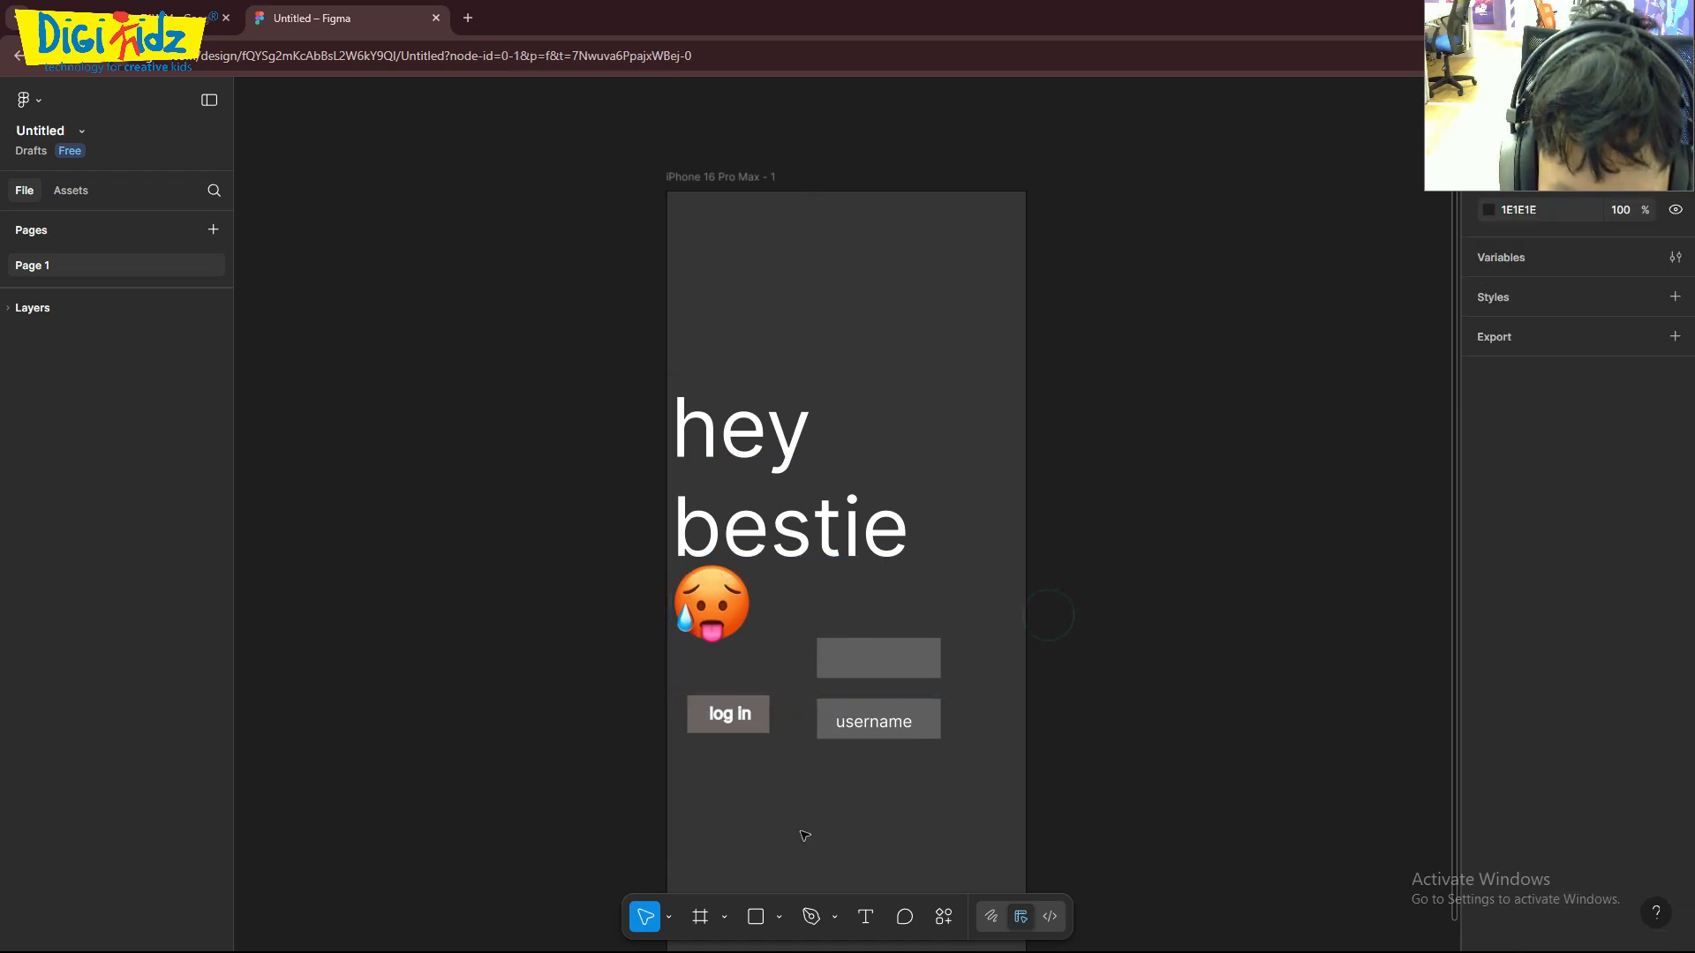
- Move the empty grey rectangle below the "username" button to X 171, Y 735 and convert it into a text area
drag(877, 659, 827, 856)
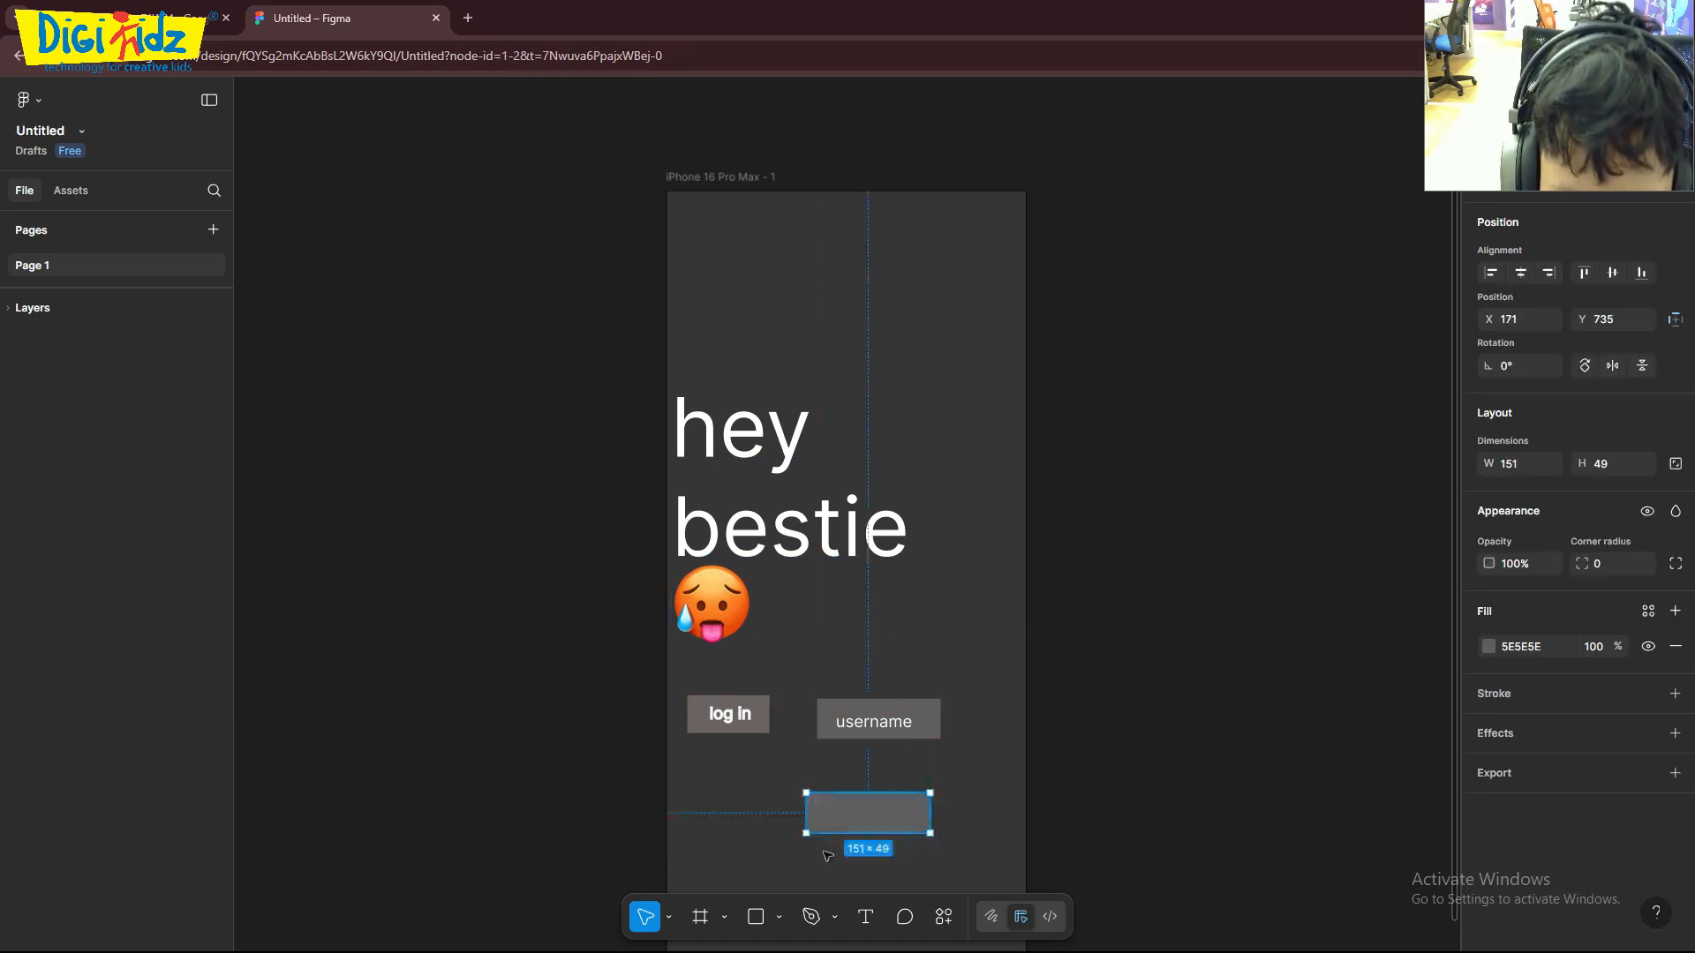
click(865, 916)
click(813, 809)
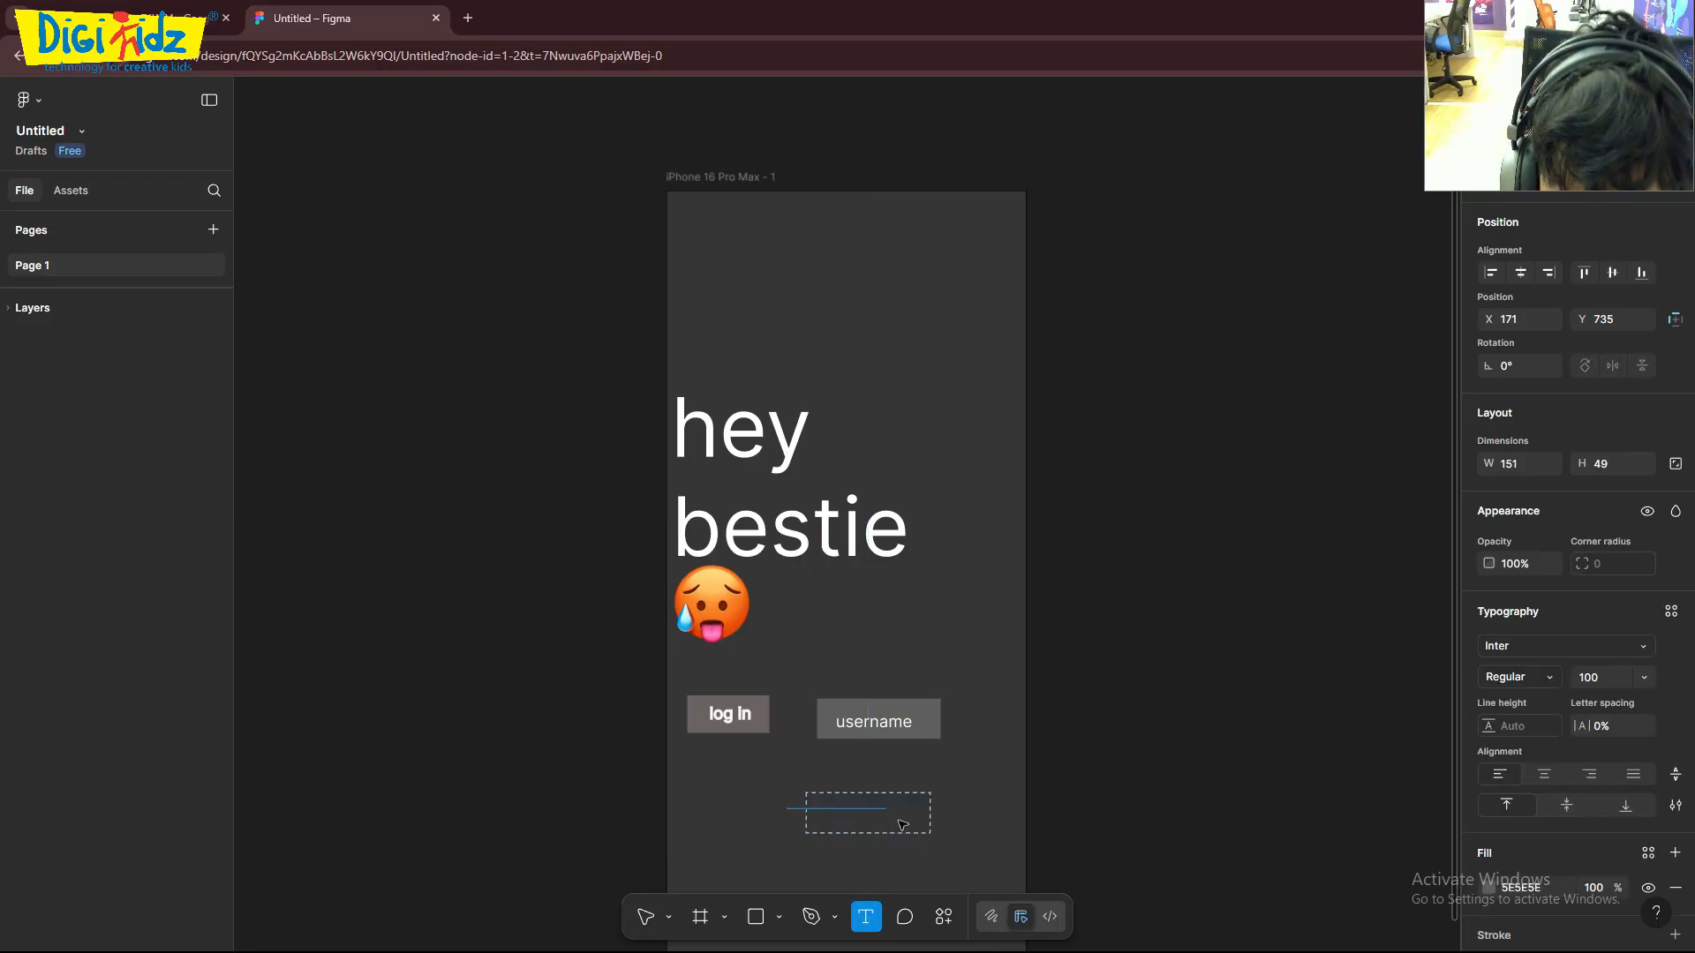
key(Escape)
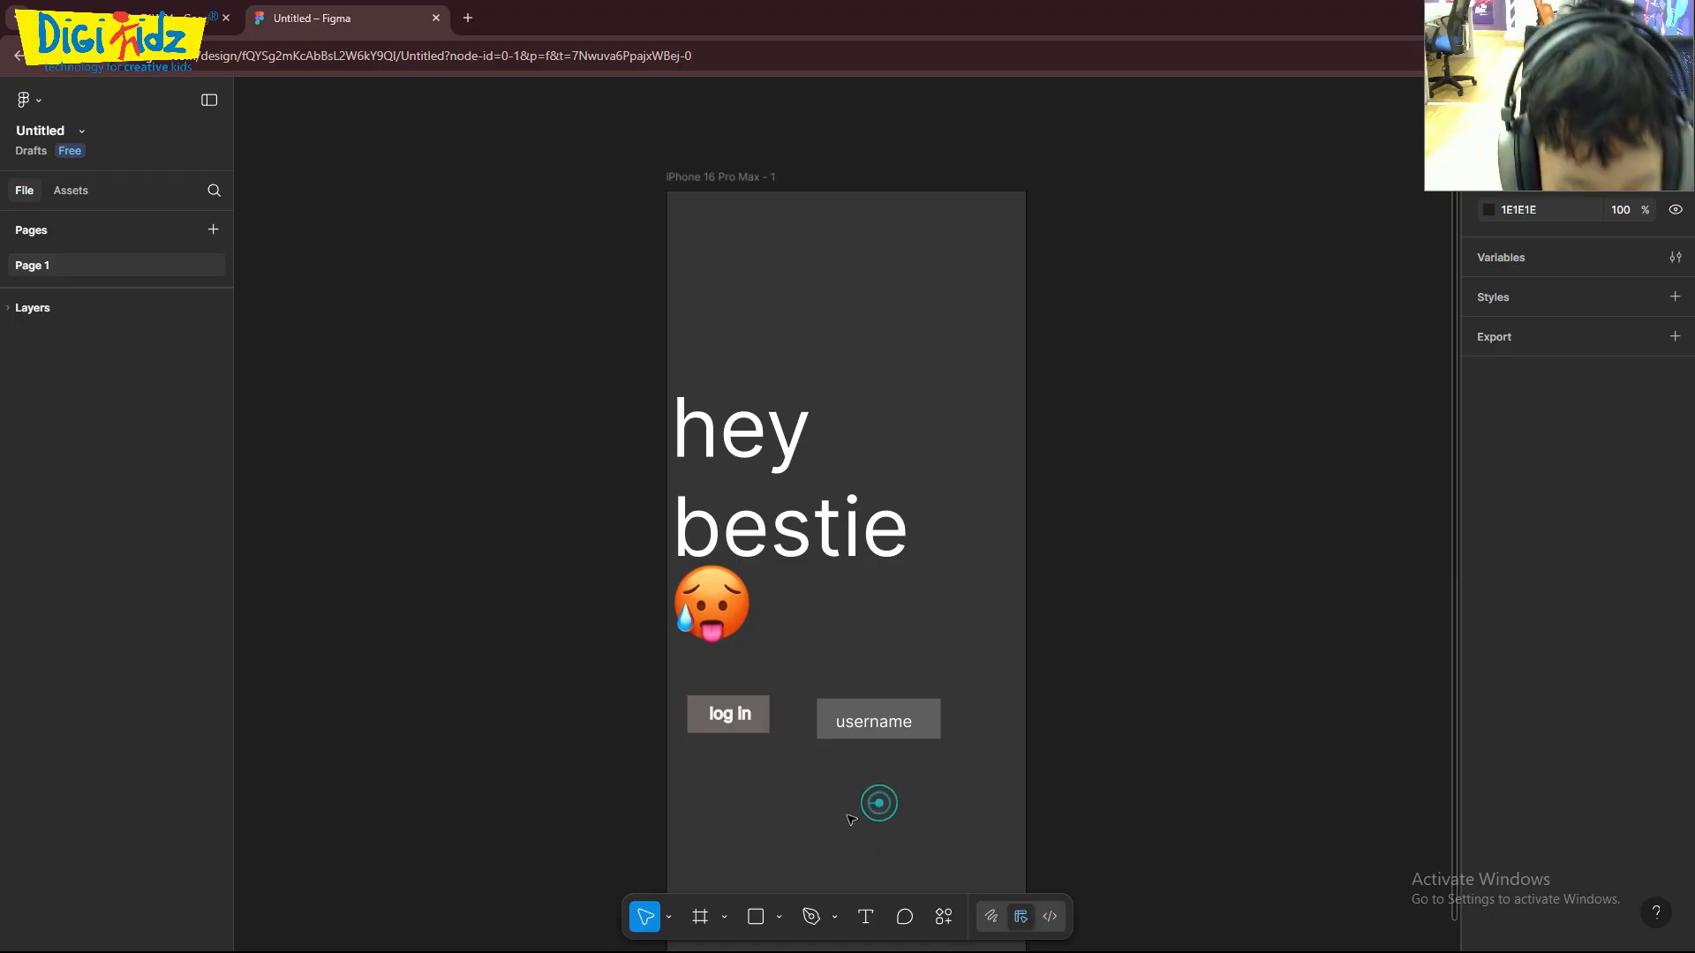
click(756, 916)
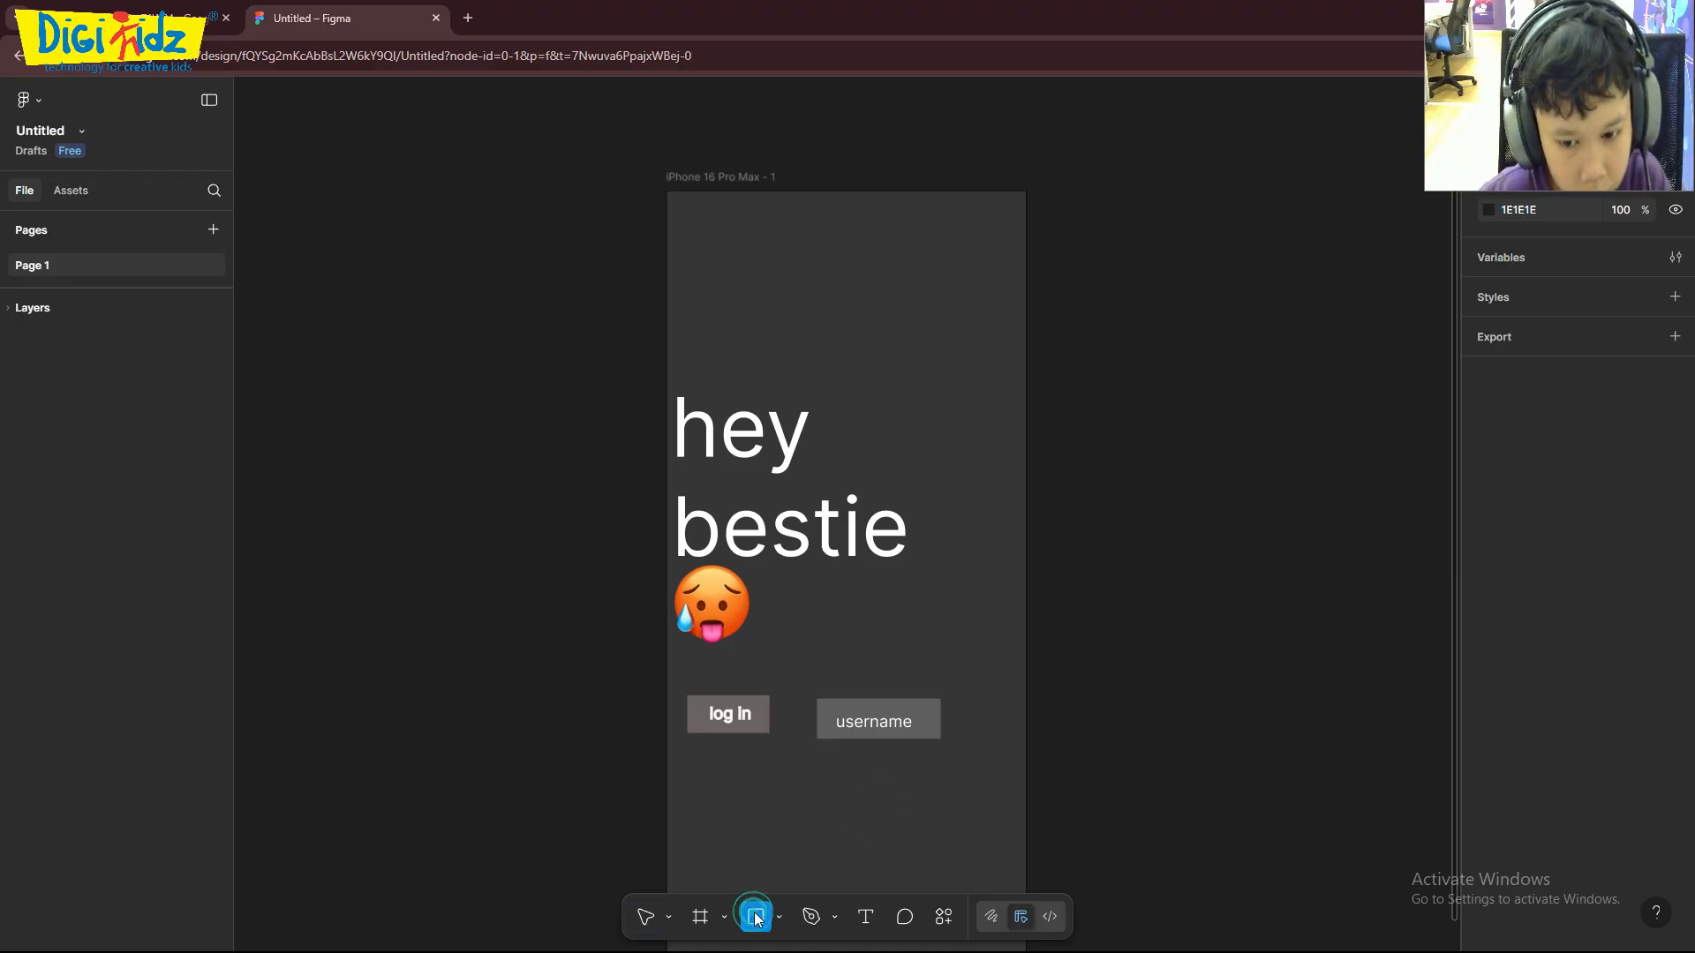
click(835, 728)
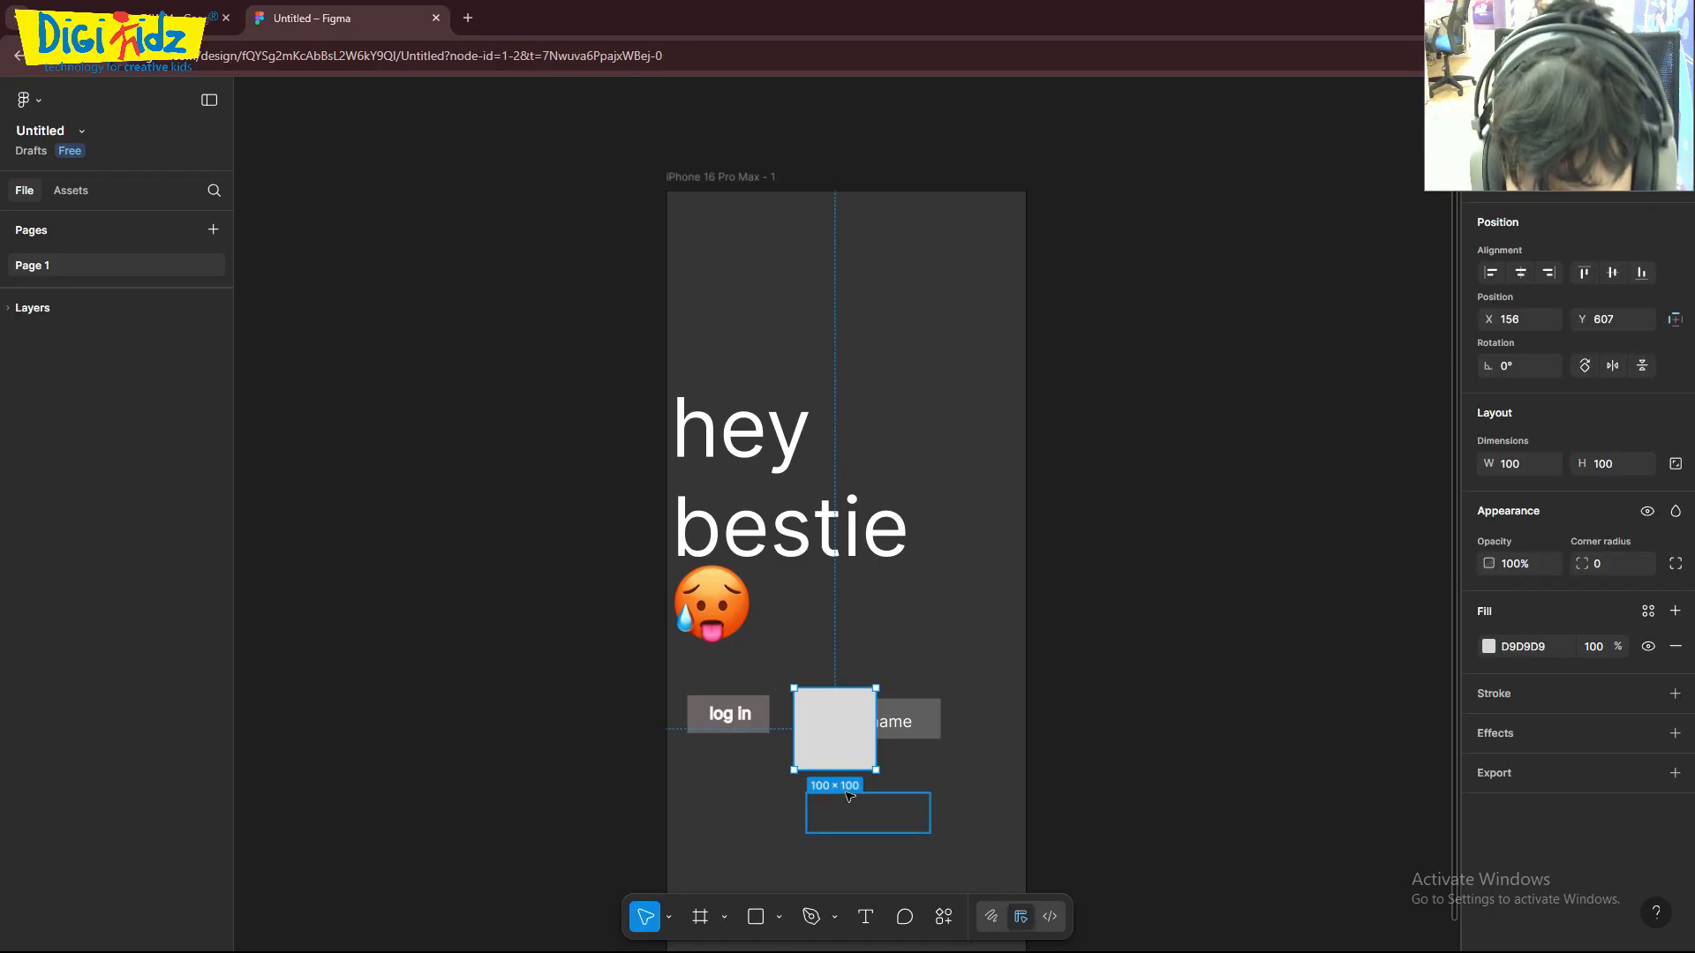
key(Delete)
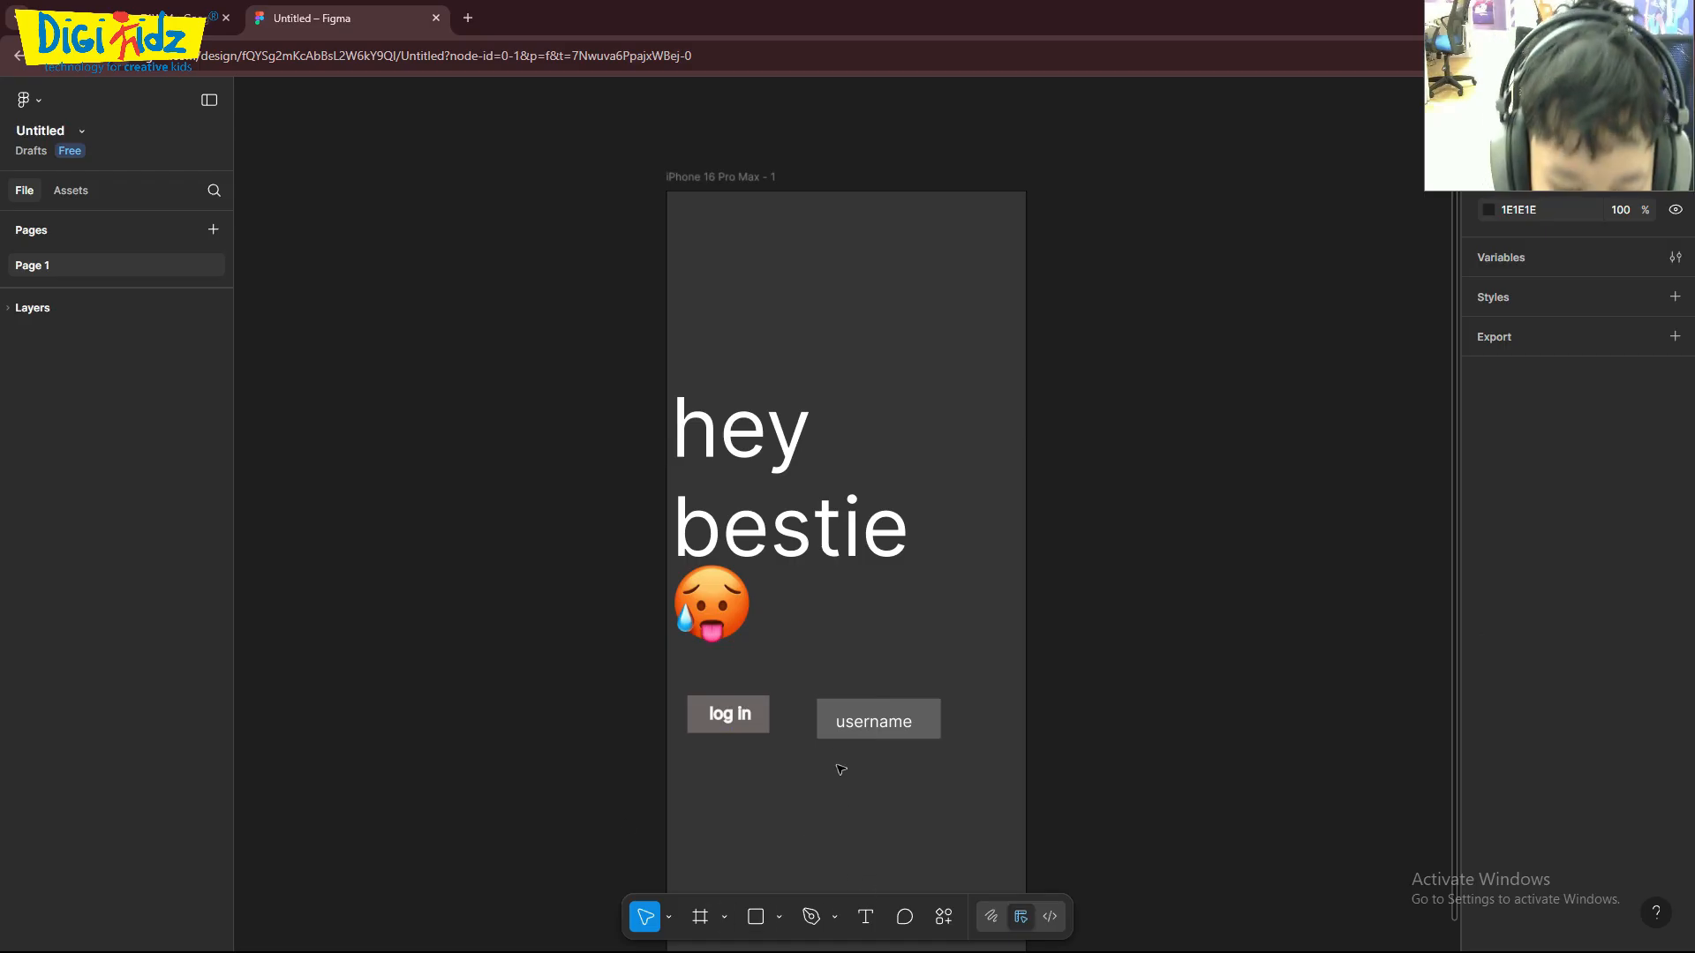
- Duplicate the grey "username" rectangle below itself at X 184, Y 718 and add the text "password" on it
click(830, 736)
drag(830, 738, 830, 819)
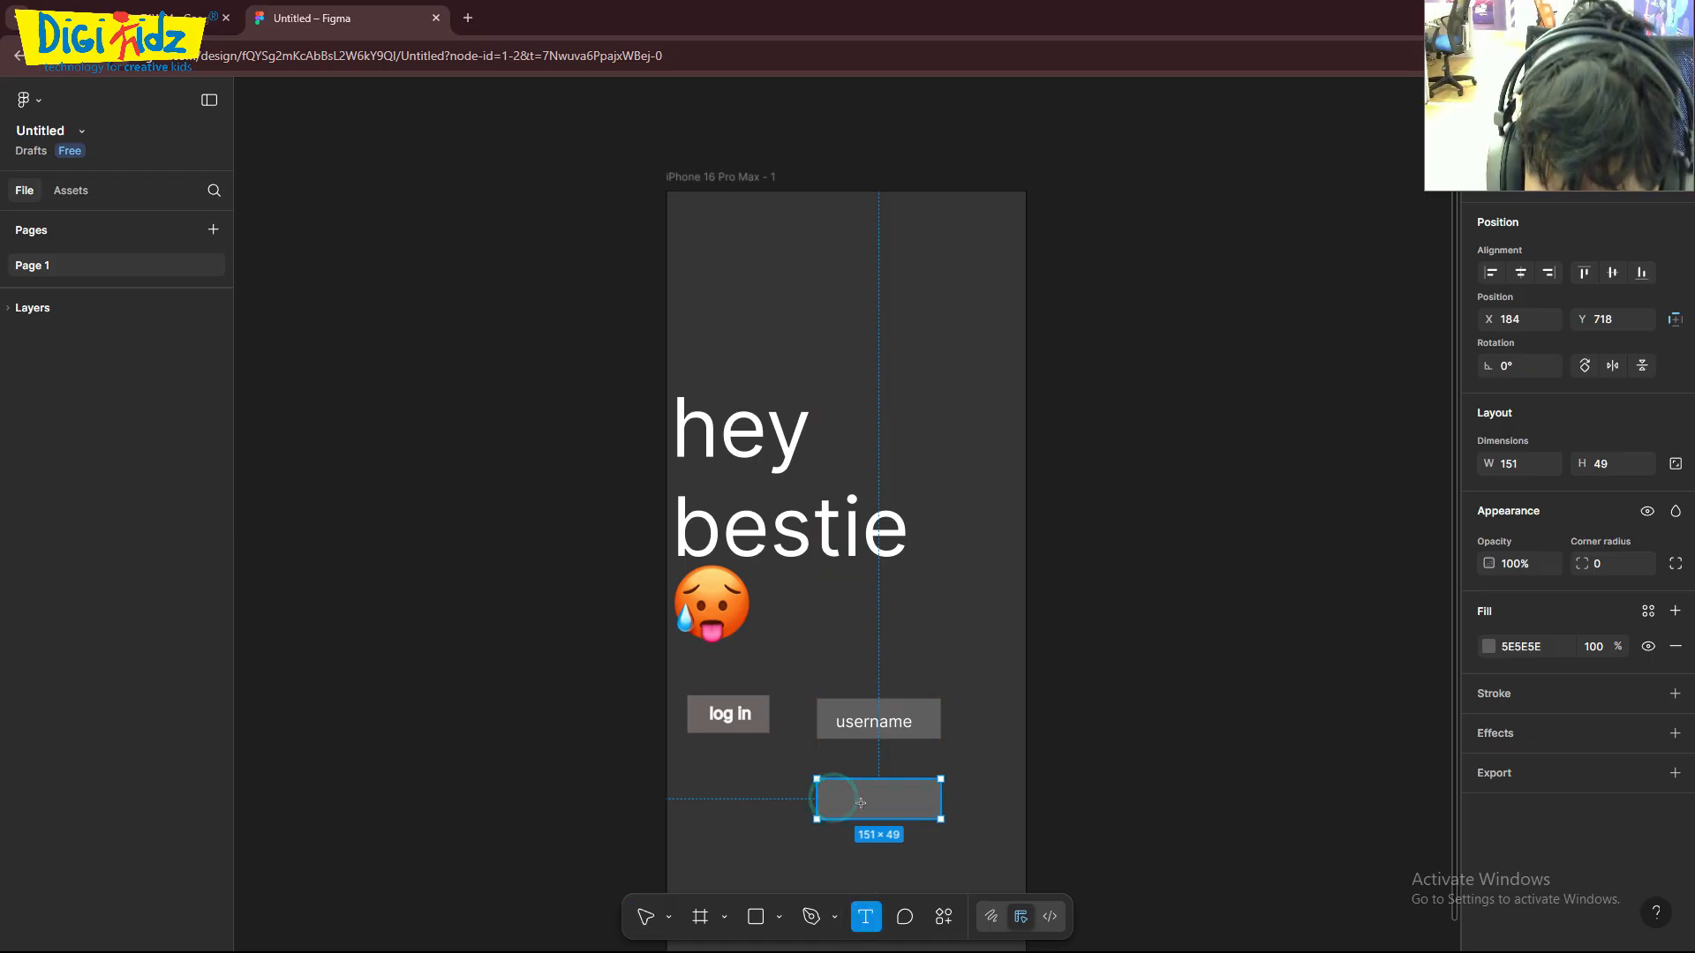
drag(833, 797, 905, 817)
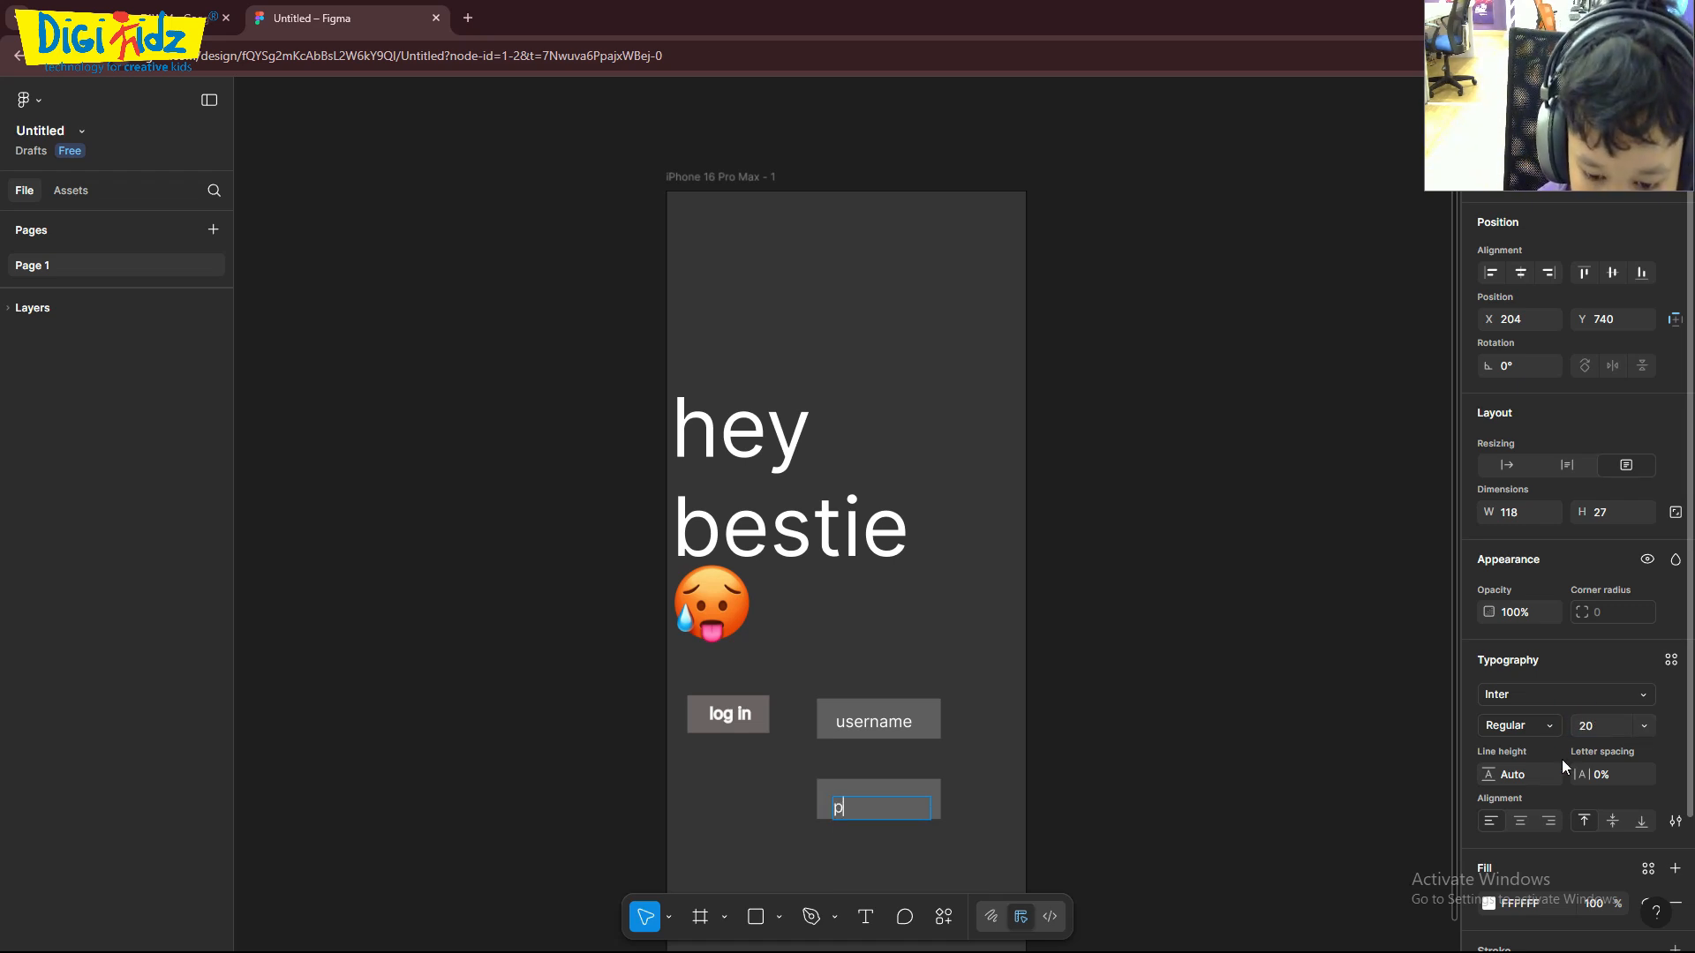
text(d)
click(1401, 673)
click(1156, 746)
- Move the new rectangle above the "username" field to X 184, Y 534 and its "password" text to X 207, Y 546
drag(911, 788, 909, 643)
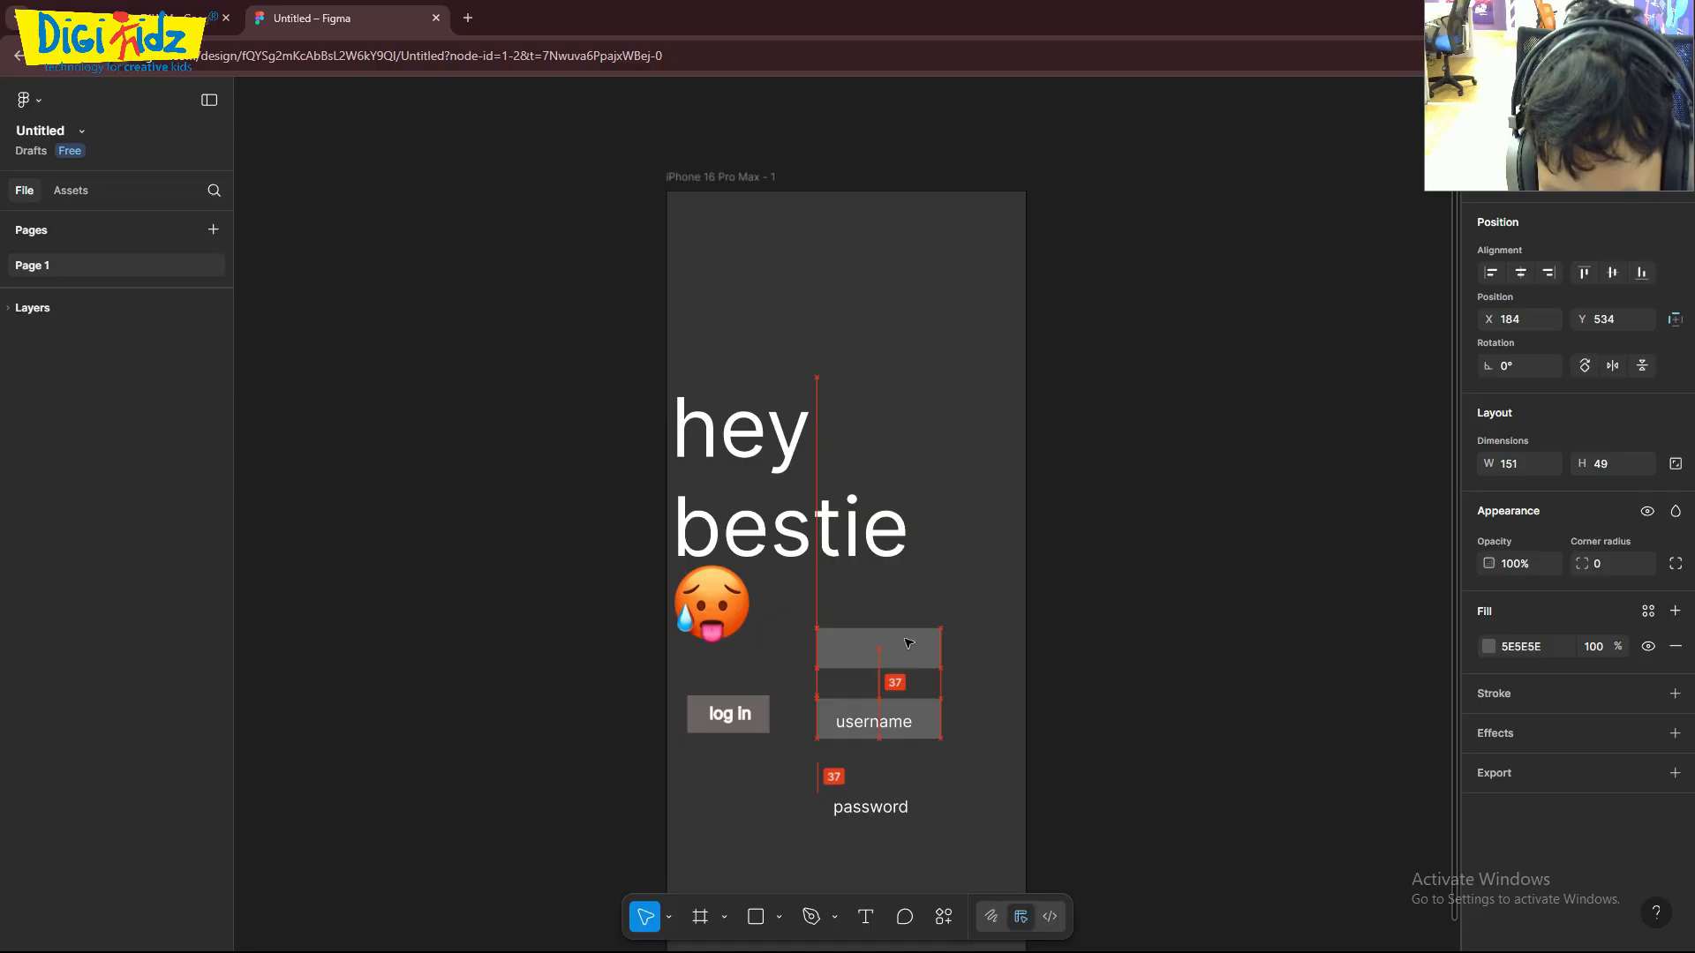
drag(877, 817, 896, 700)
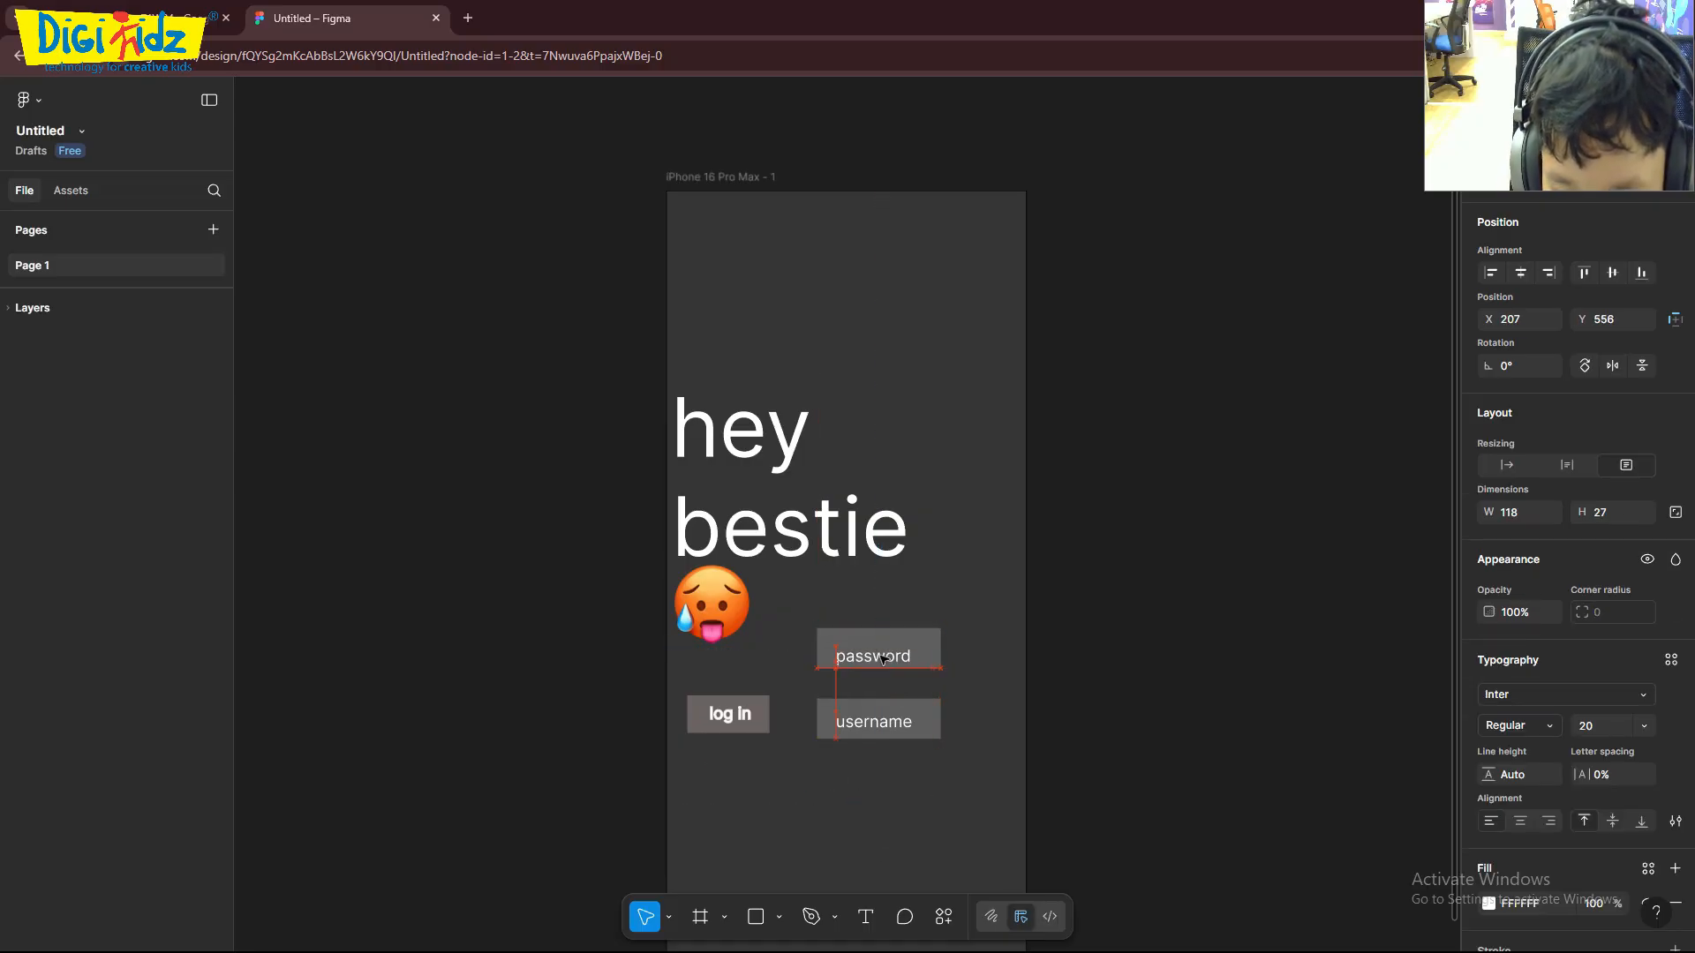
click(1116, 667)
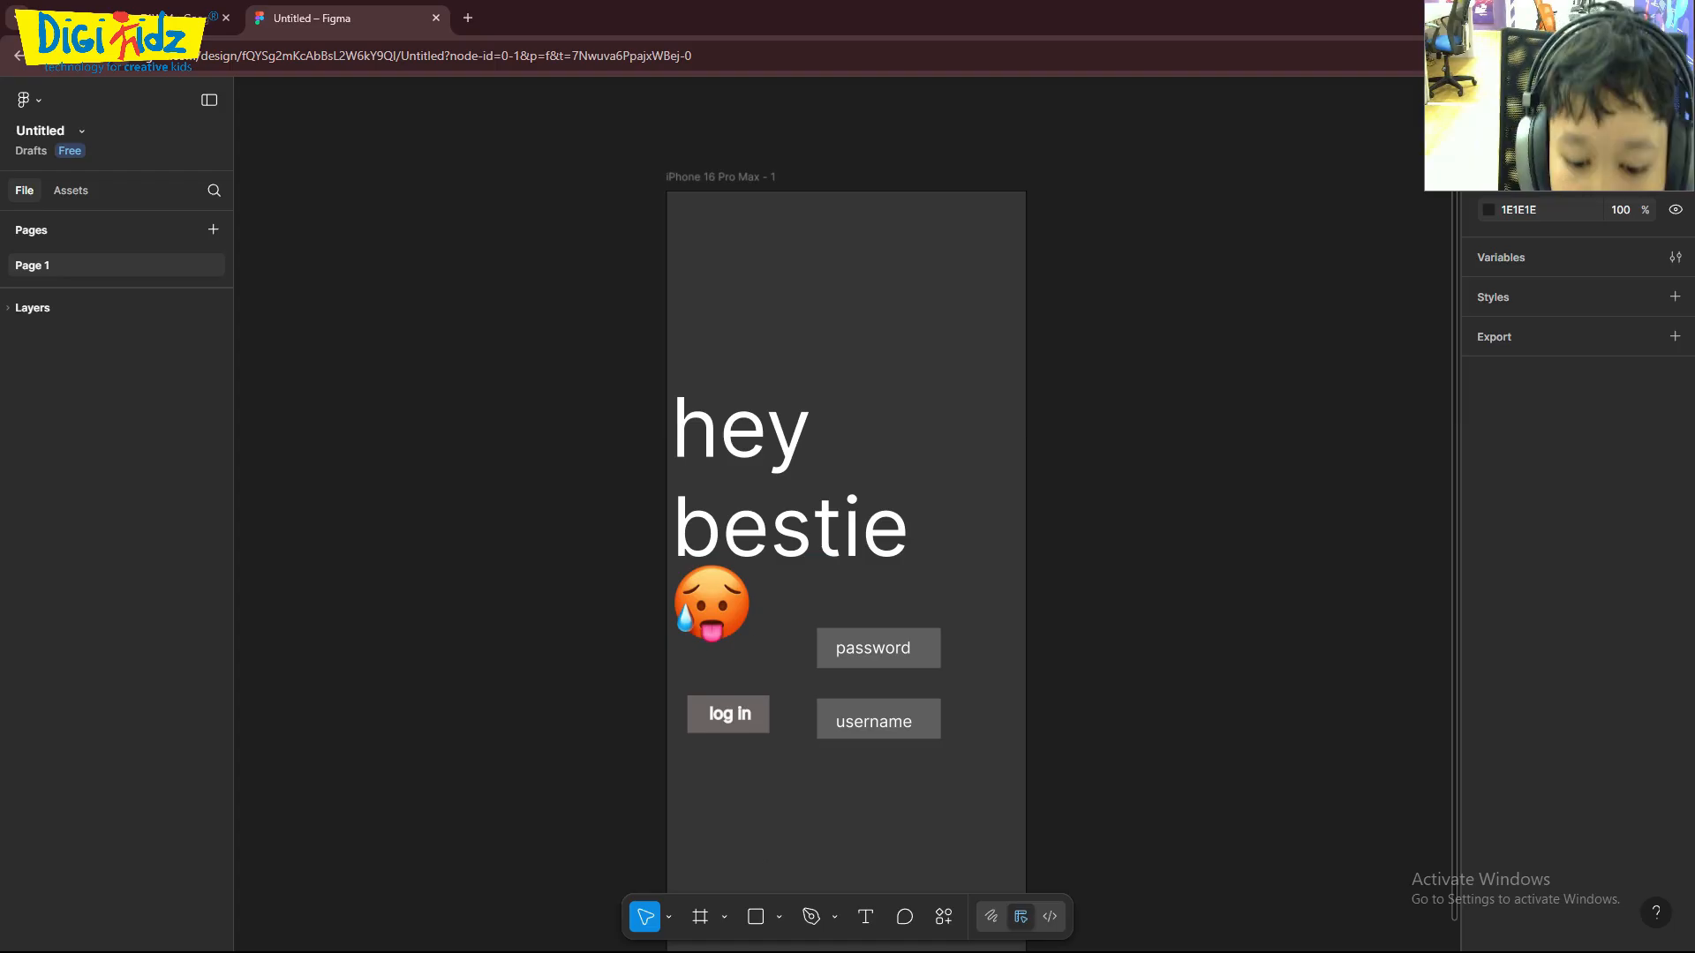
- Search Google for "grandpa" in a new browser tab and show the image results
click(474, 23)
click(691, 358)
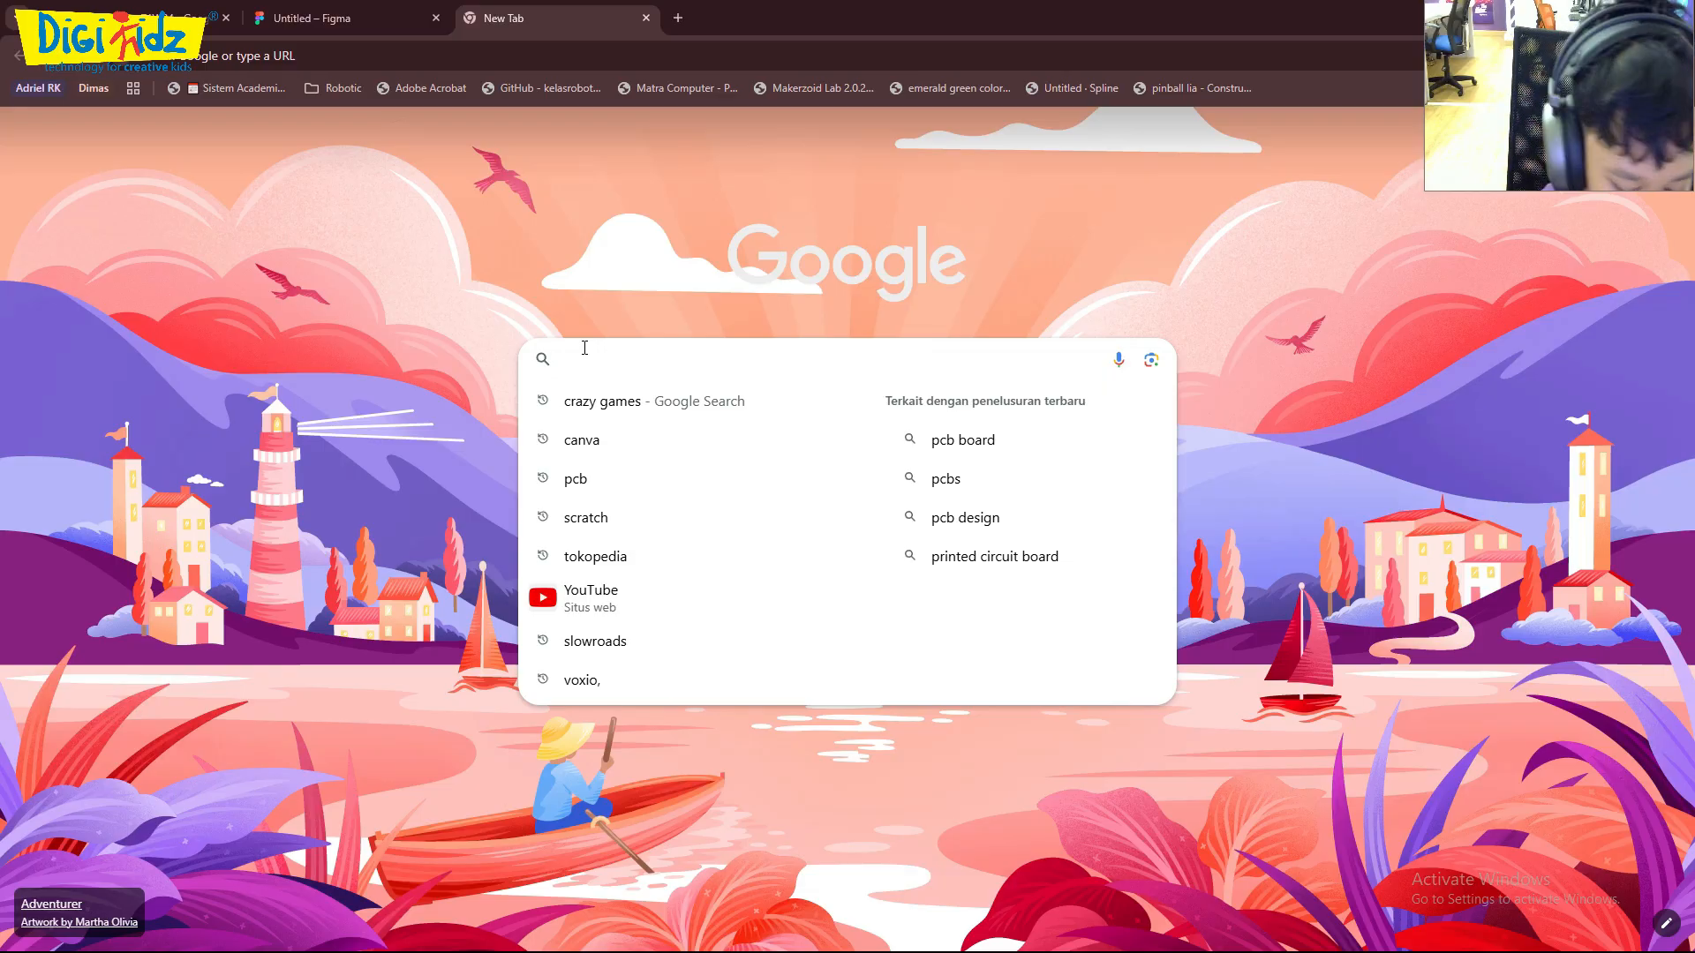
text(a)
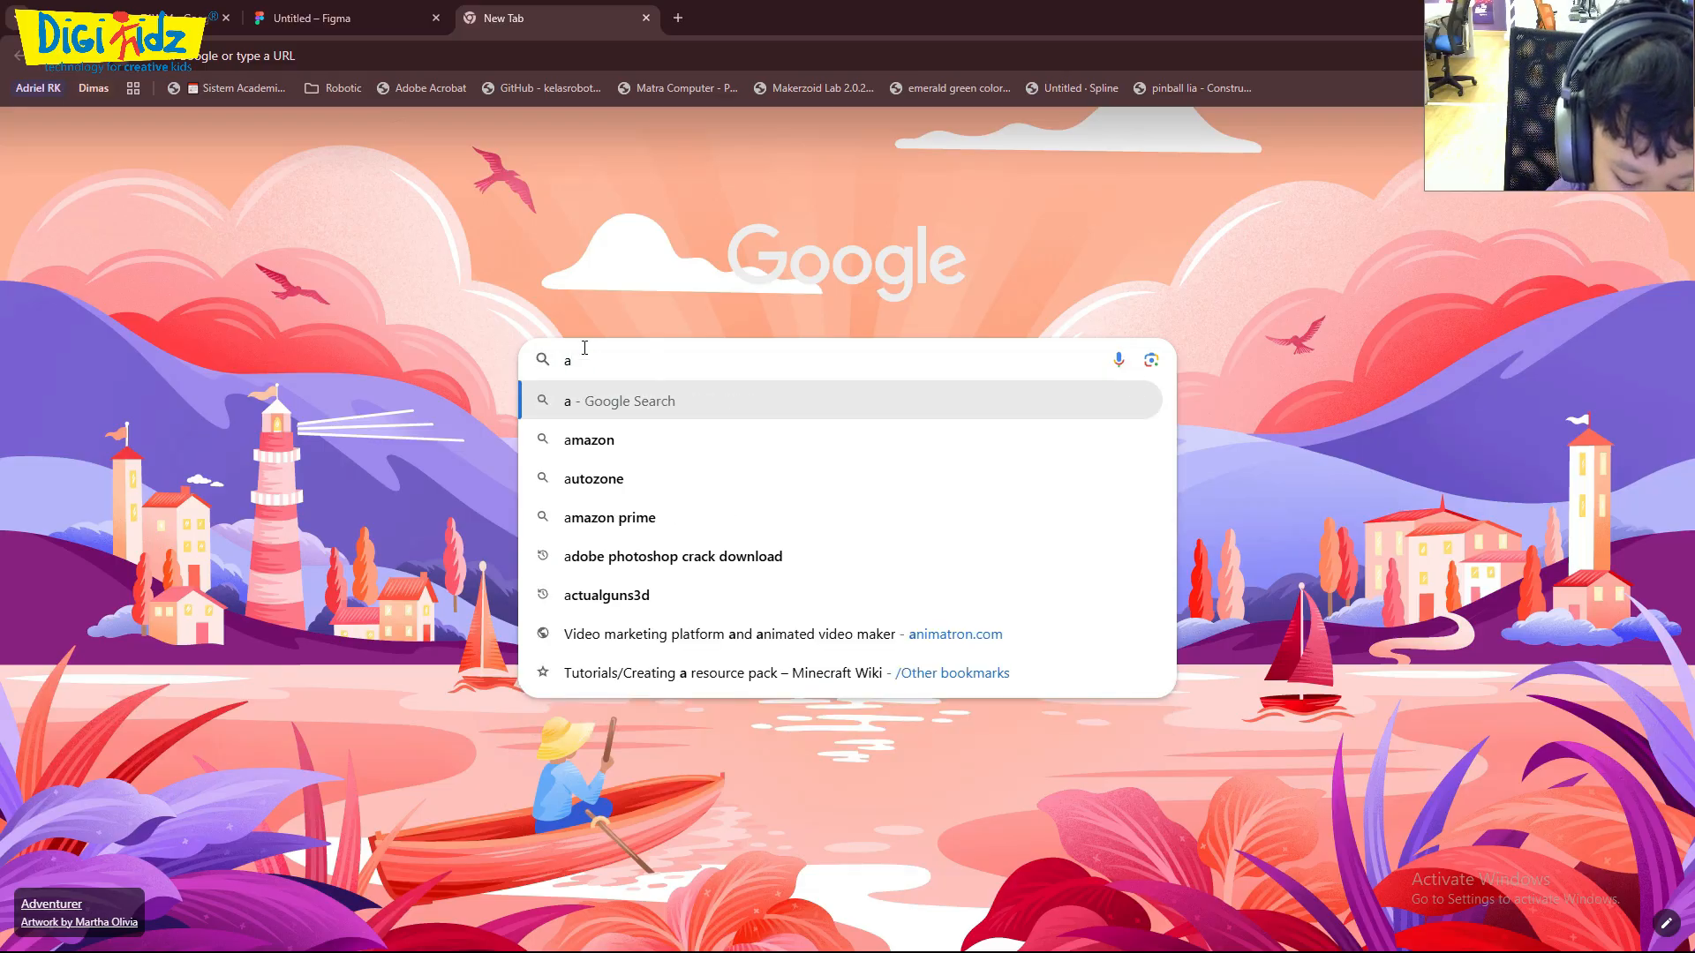
text(grand)
key(BackSpace)
key(BackSpace)
key(BackSpace)
key(BackSpace)
key(BackSpace)
key(BackSpace)
text(gr)
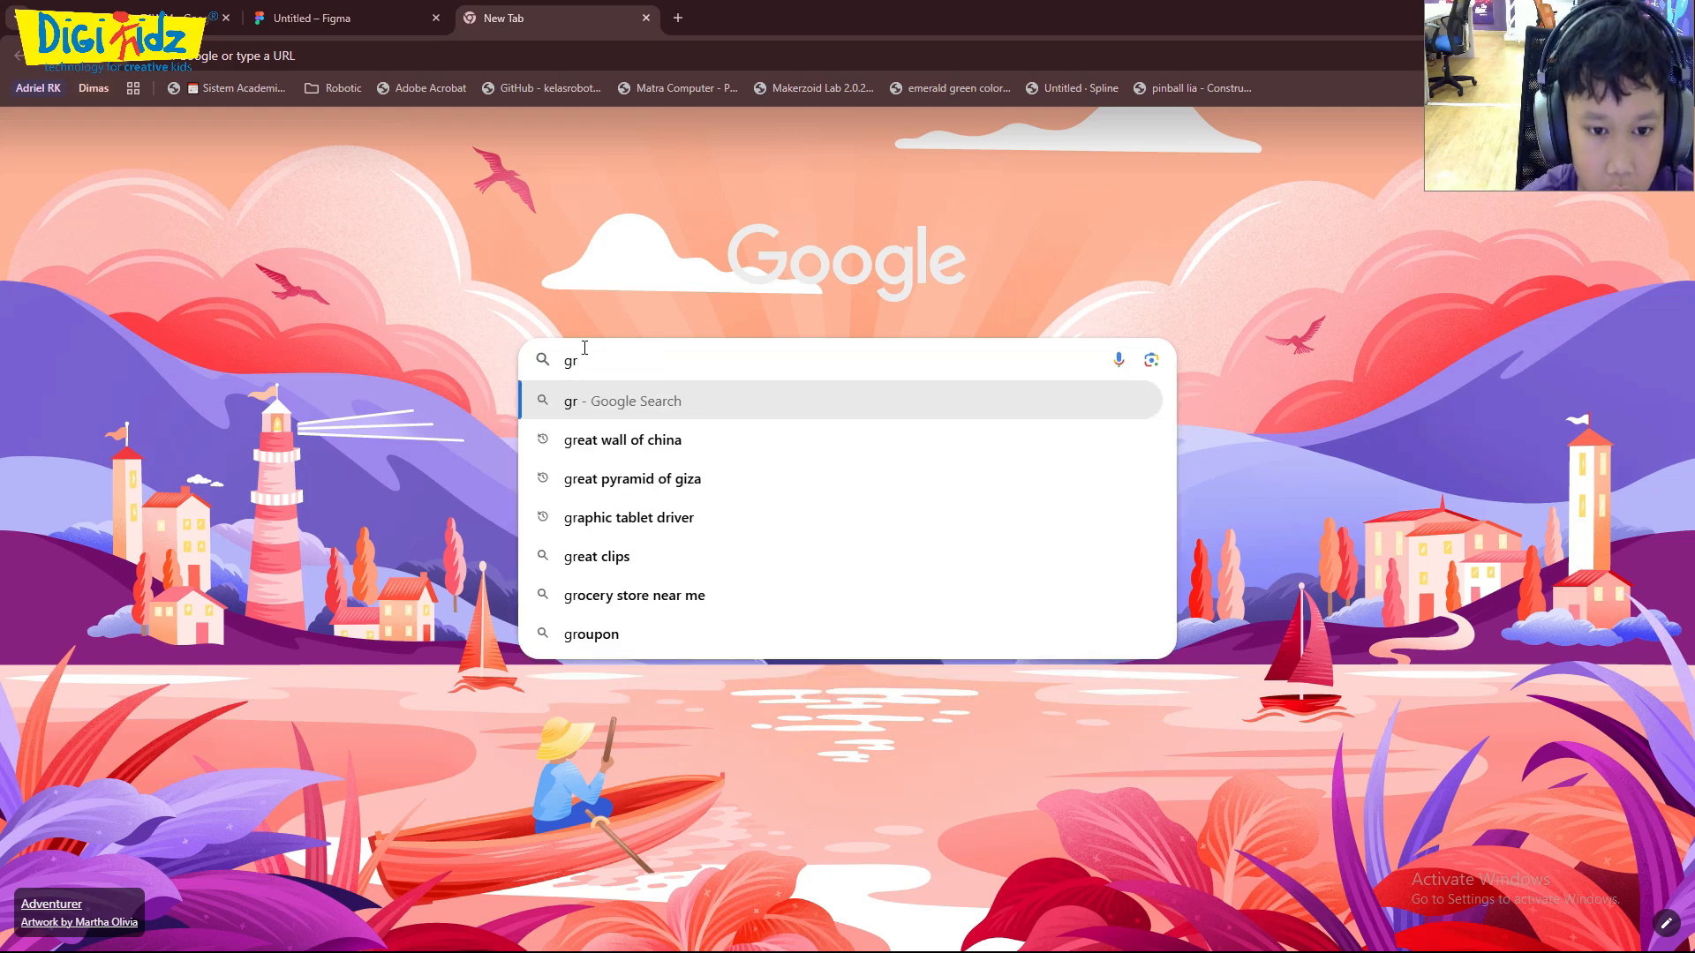
text(andpa)
key(Return)
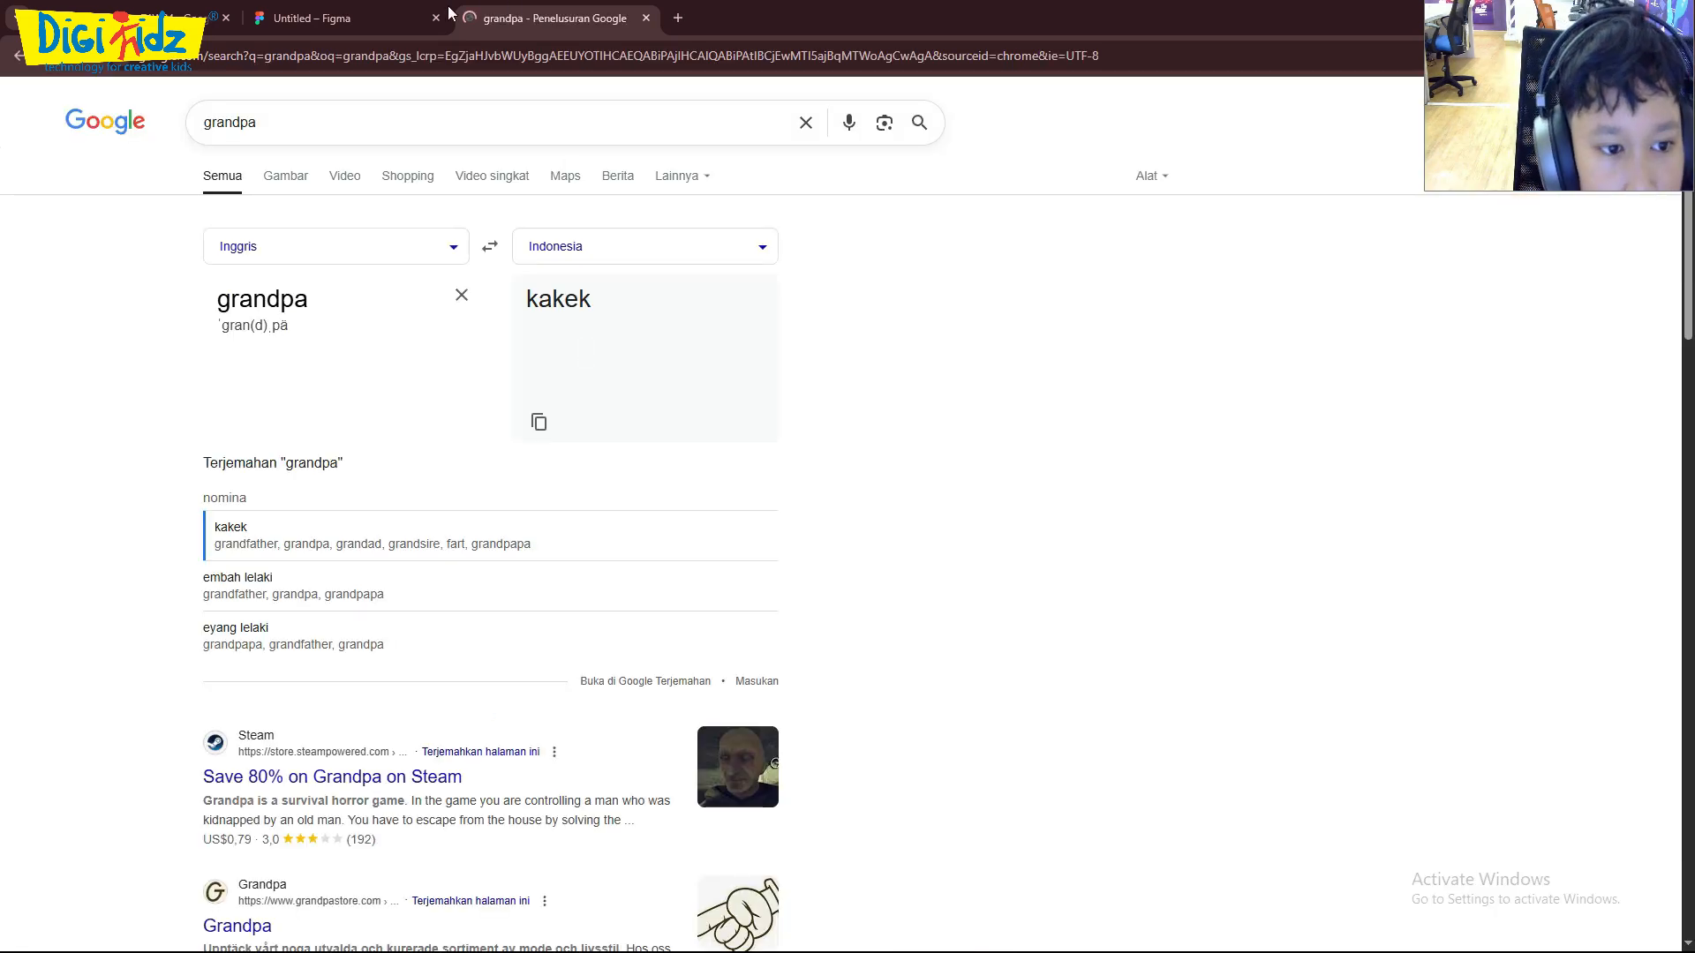
click(304, 172)
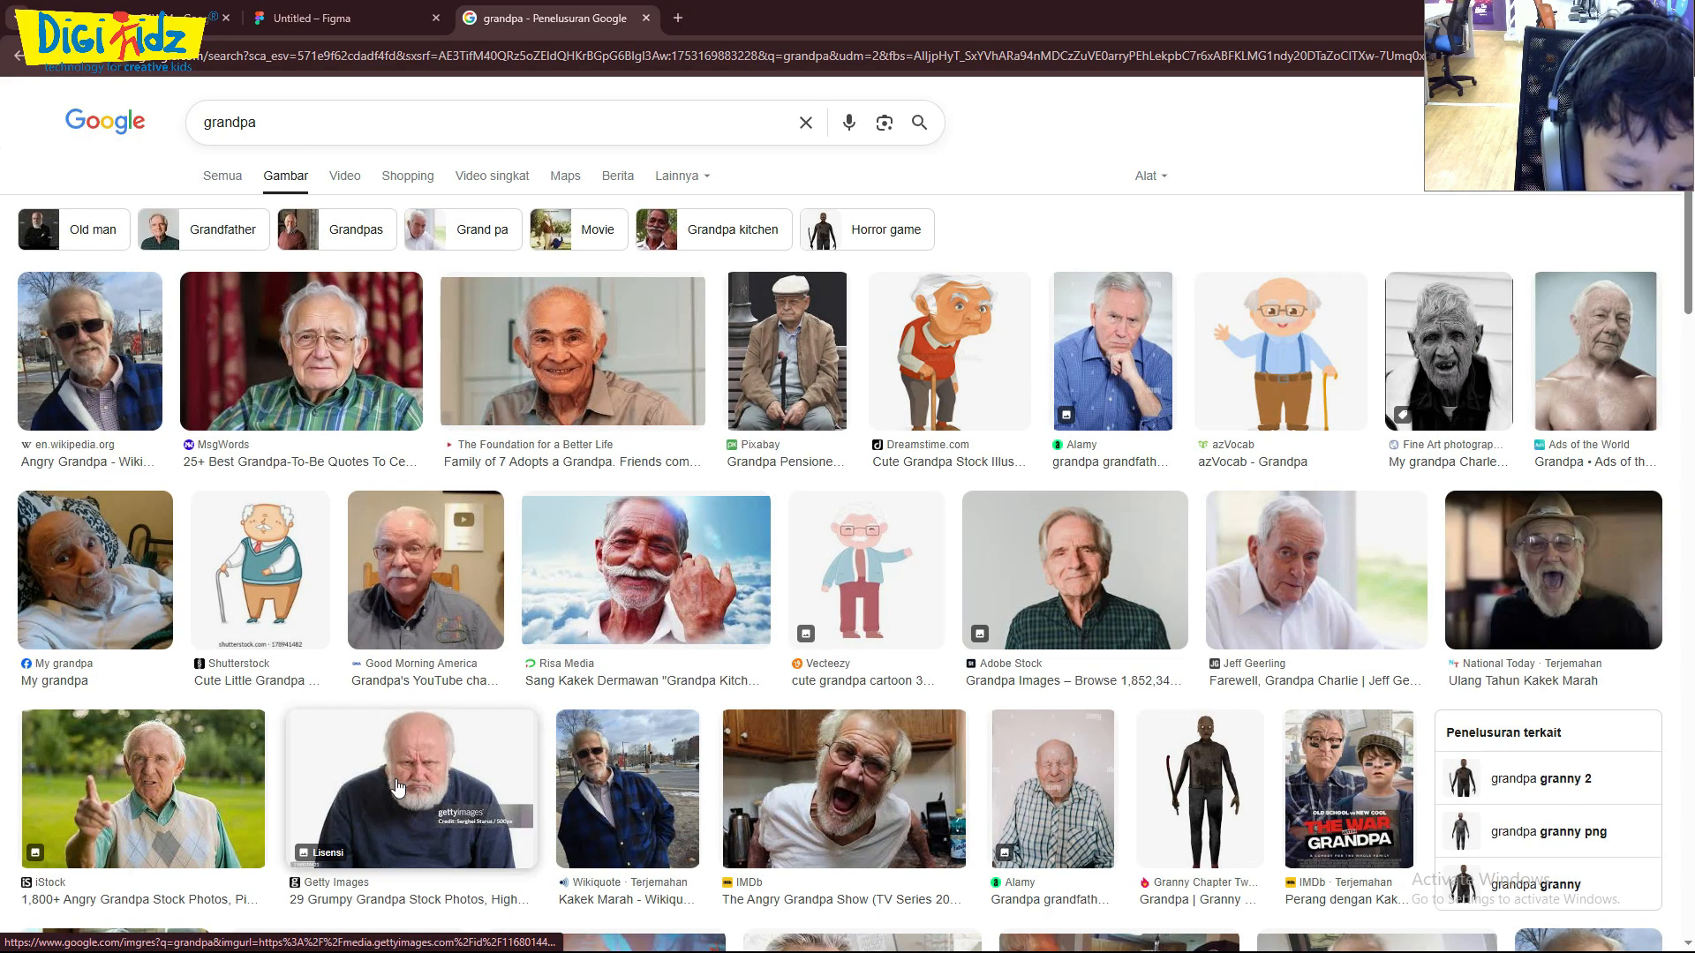
- Open the Getty Images photo of the grumpy, white-bearded grandpa and save it to Downloads as a JPEG image
click(466, 799)
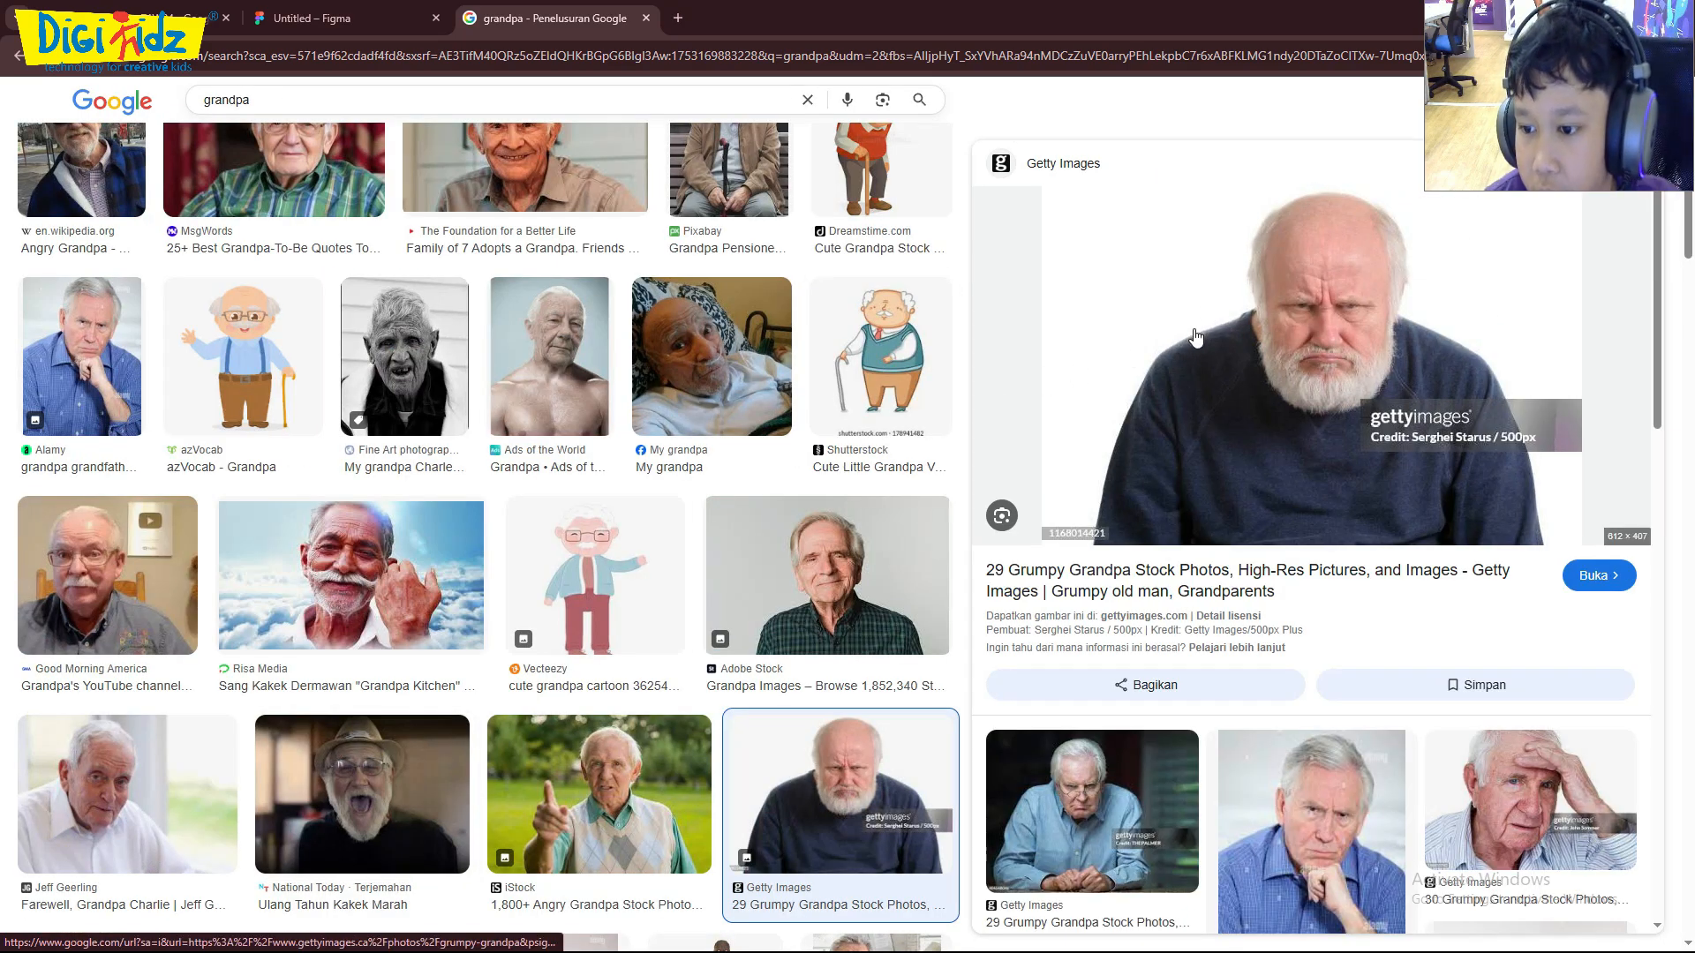
right_click(1195, 331)
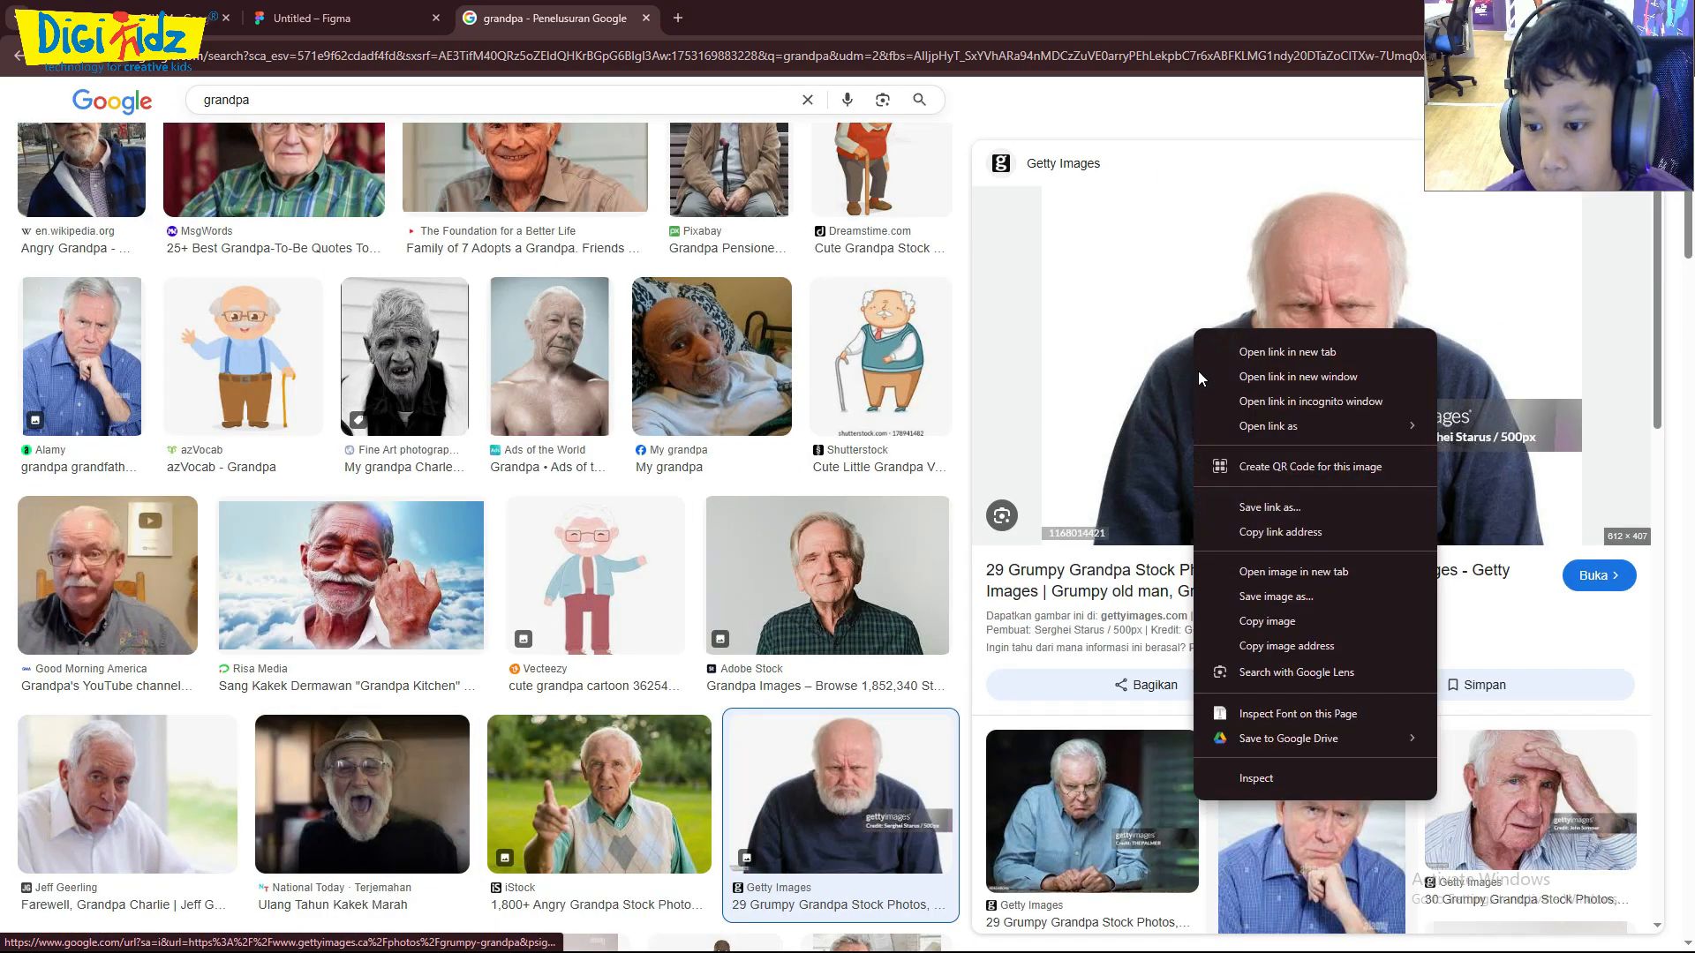
click(1265, 621)
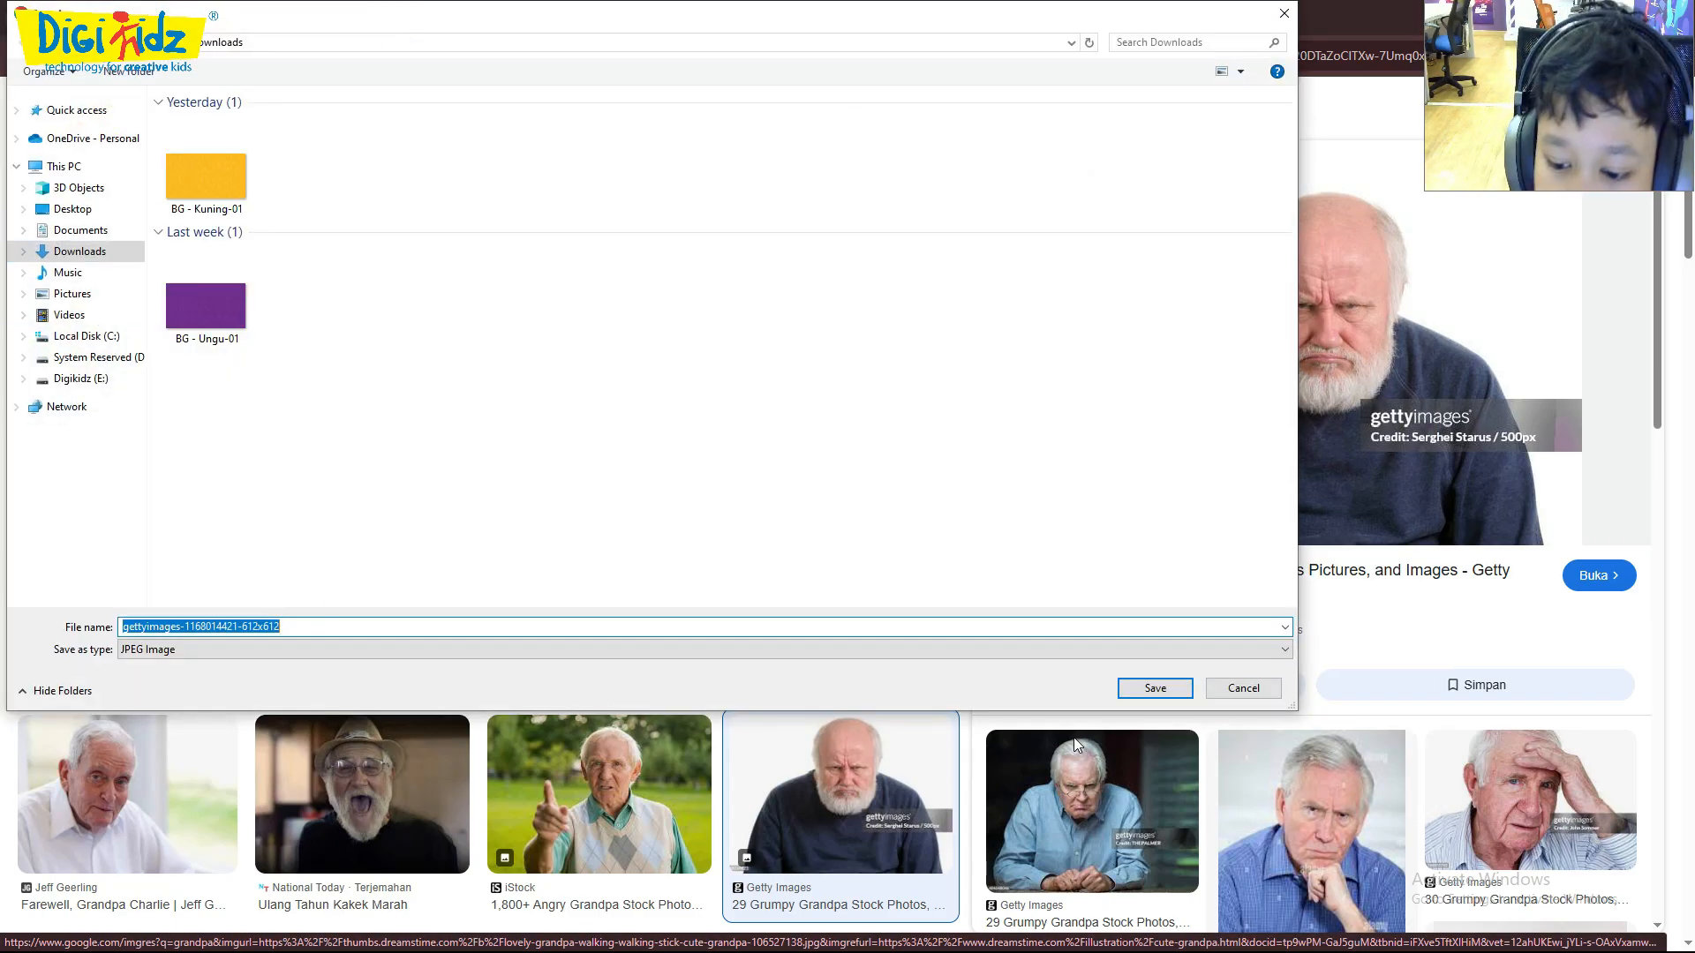
click(1155, 688)
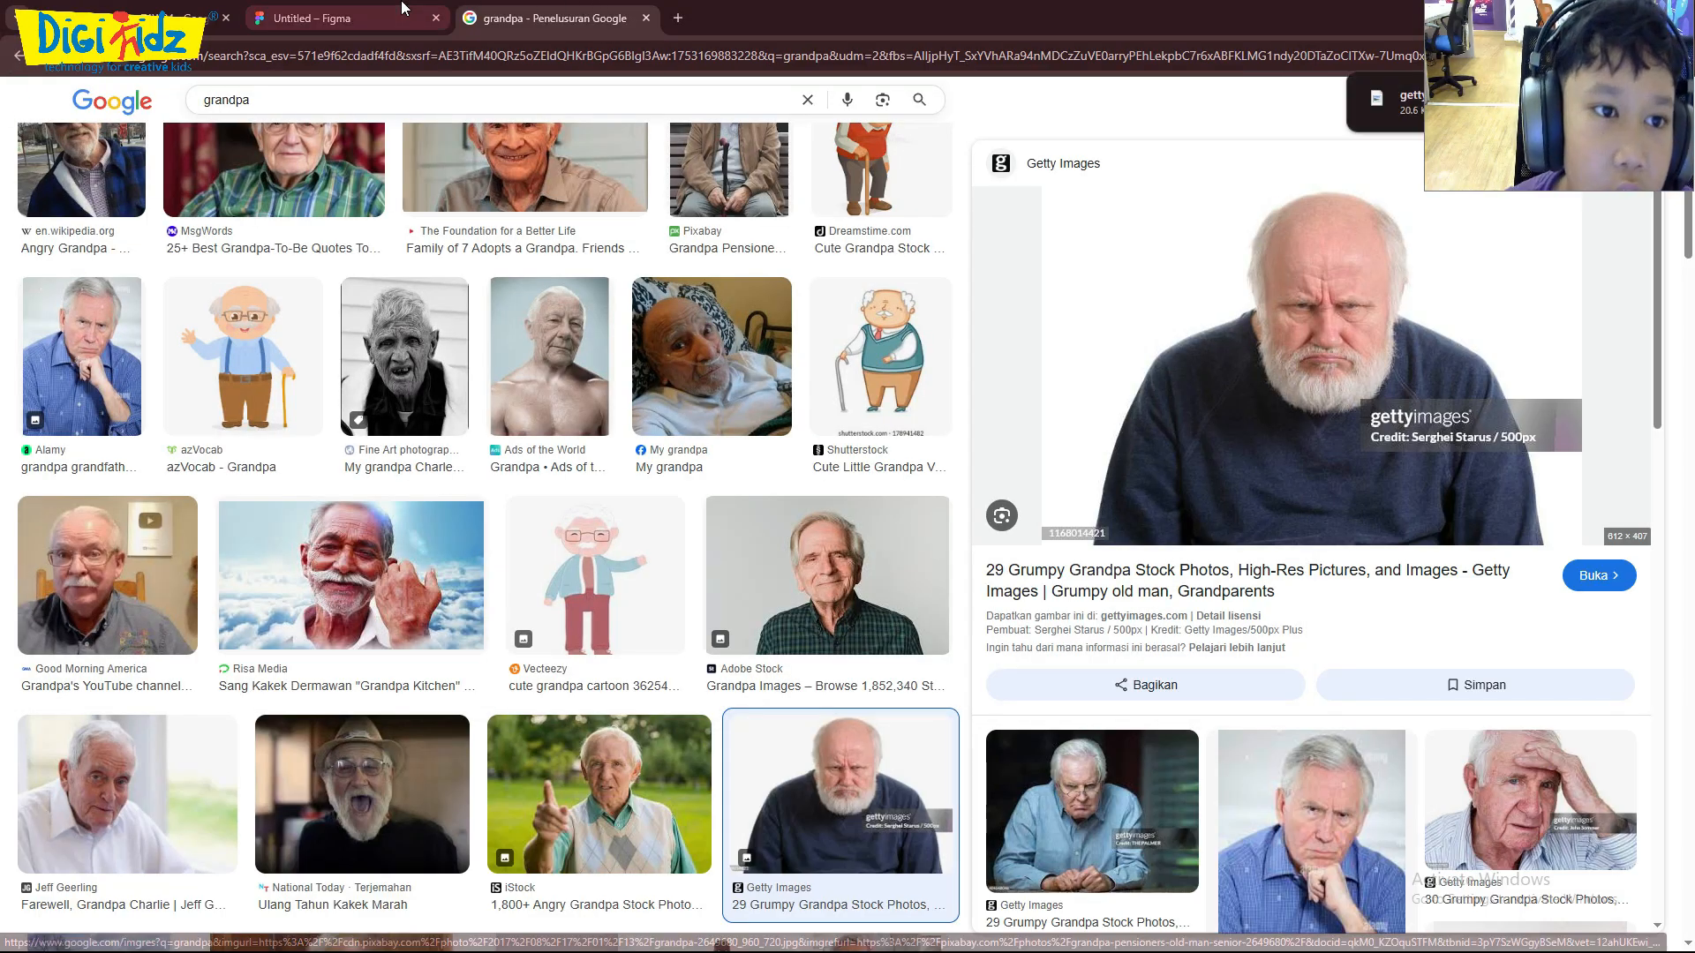
- Return to the Figma design and check the browser's recent downloads for the saved grandpa photo
click(380, 17)
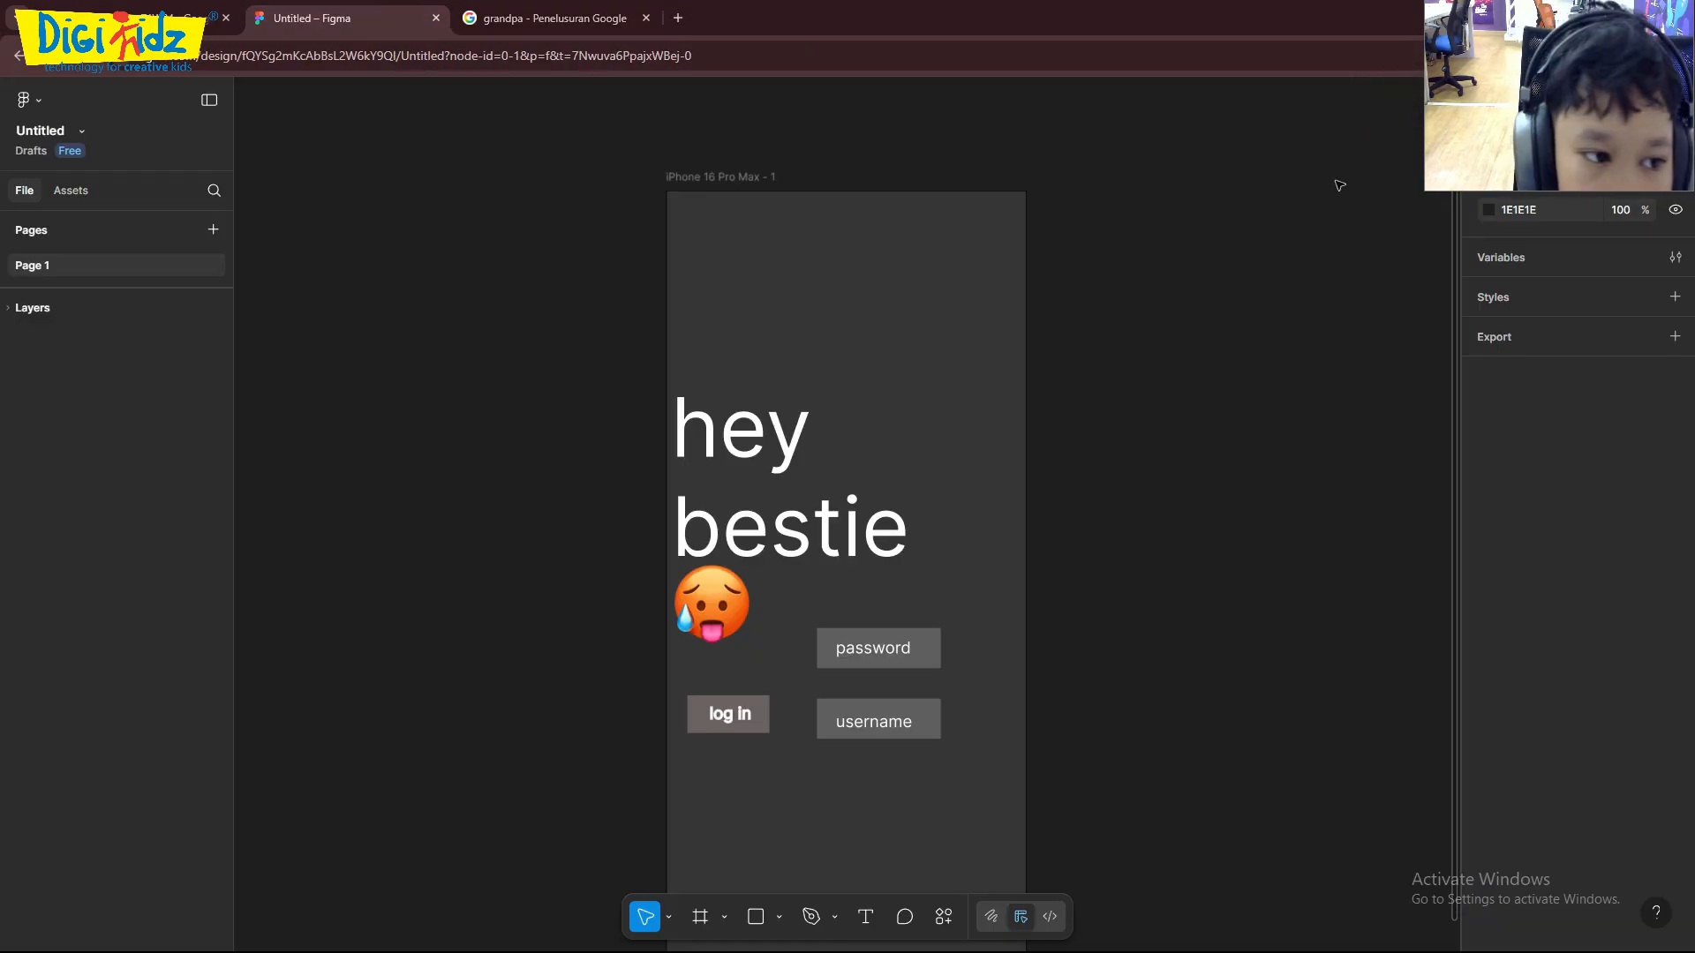
drag(1482, 150, 1205, 403)
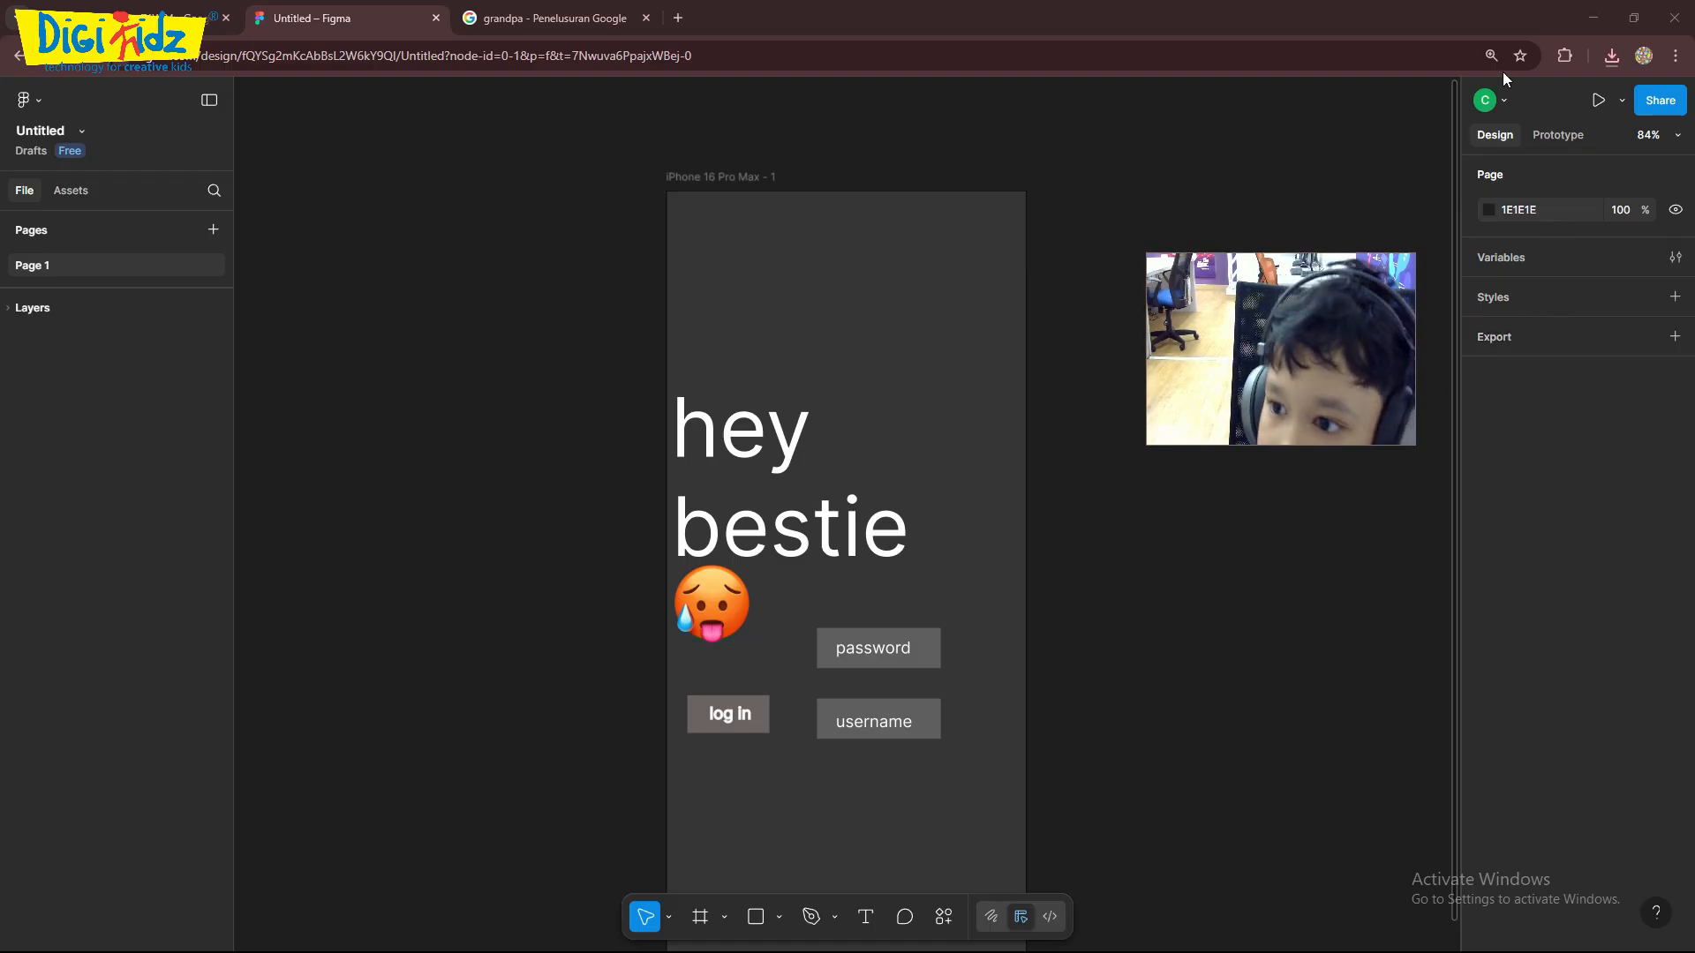
click(1611, 56)
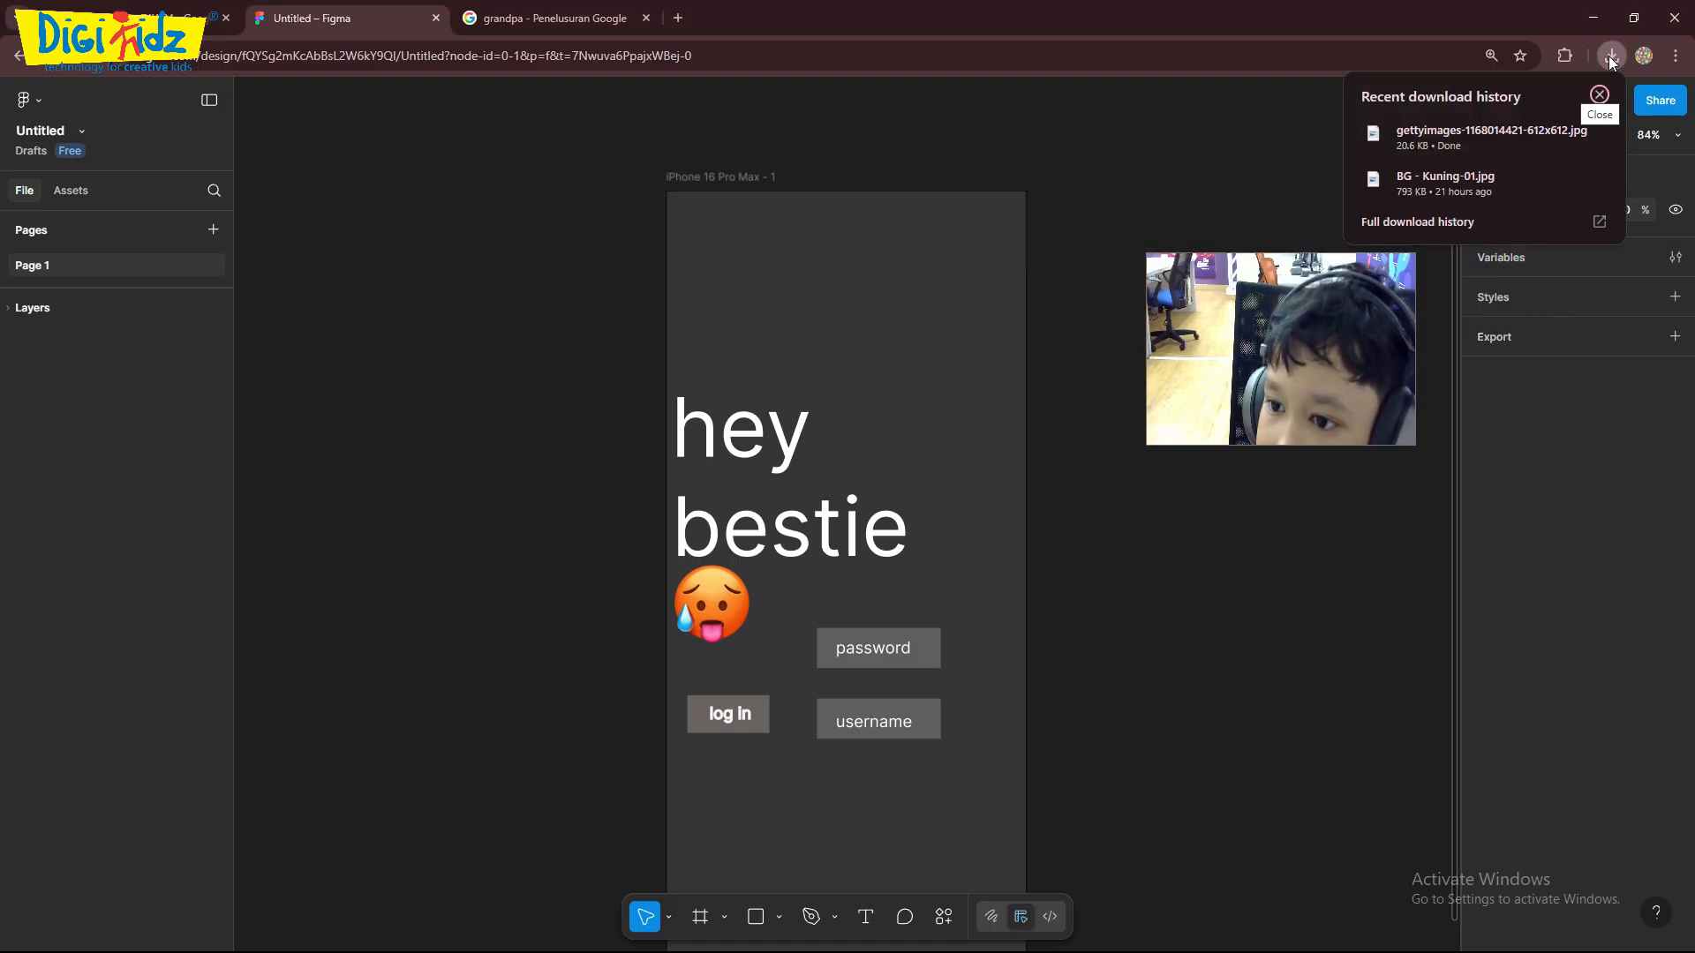
click(1608, 55)
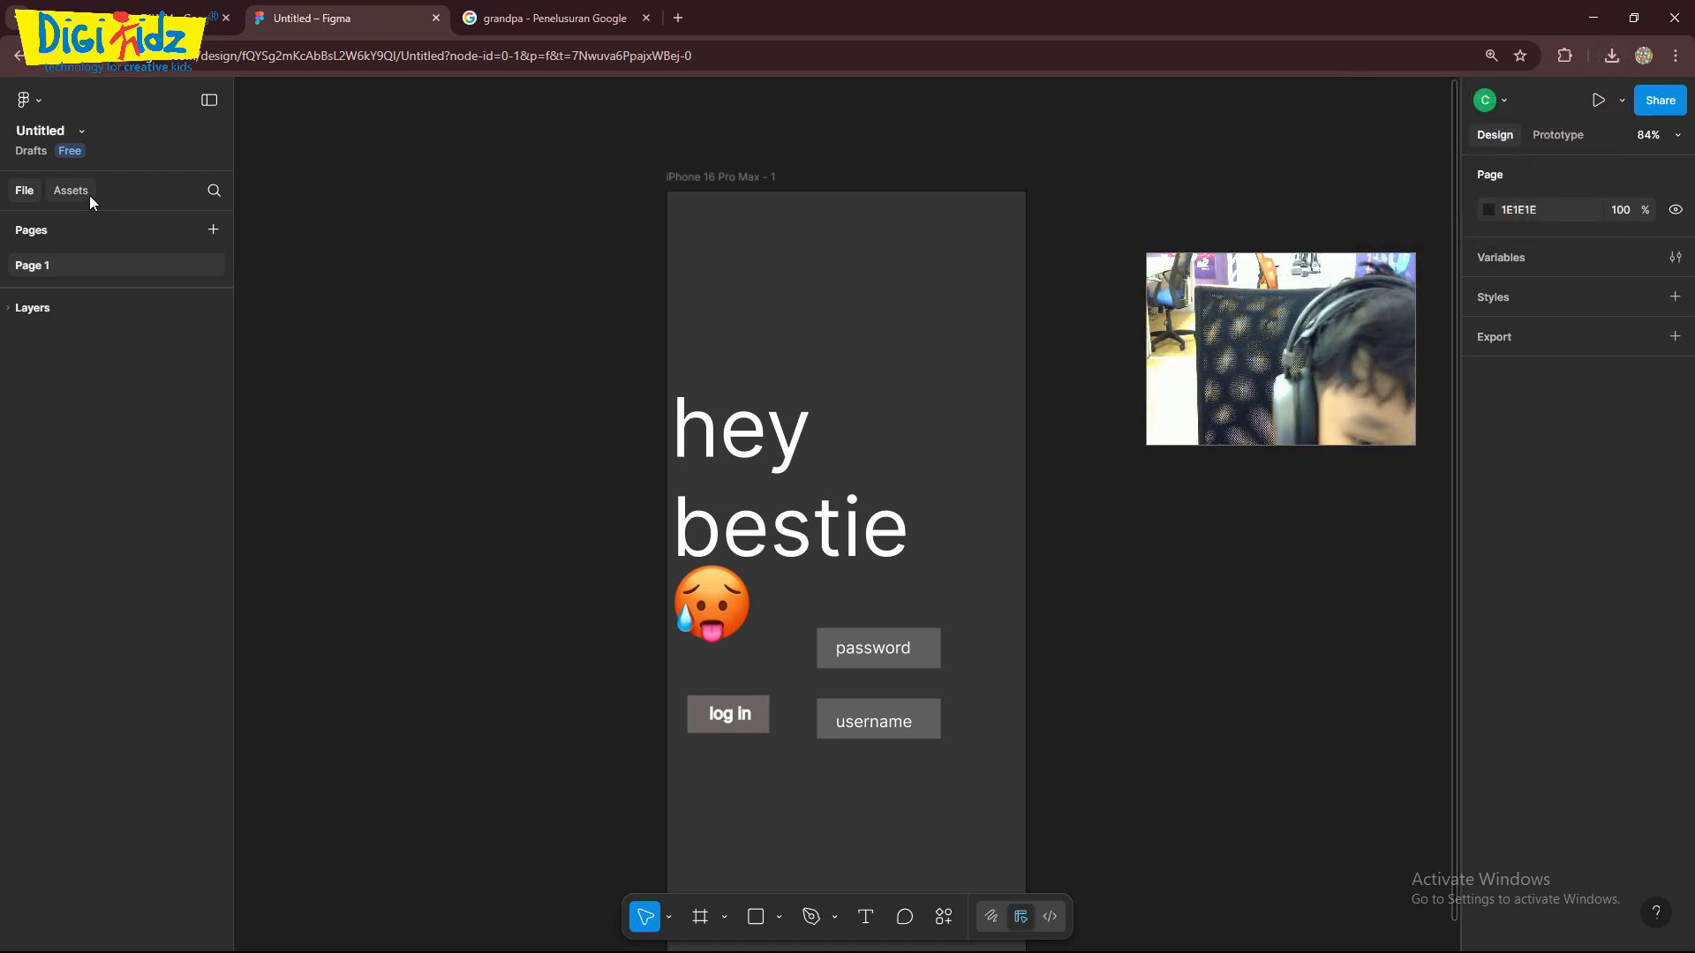
- Open the Iconify plugin and search its icons for "sweaty"
scroll(850, 818, down, 4)
scroll(878, 855, up, 1)
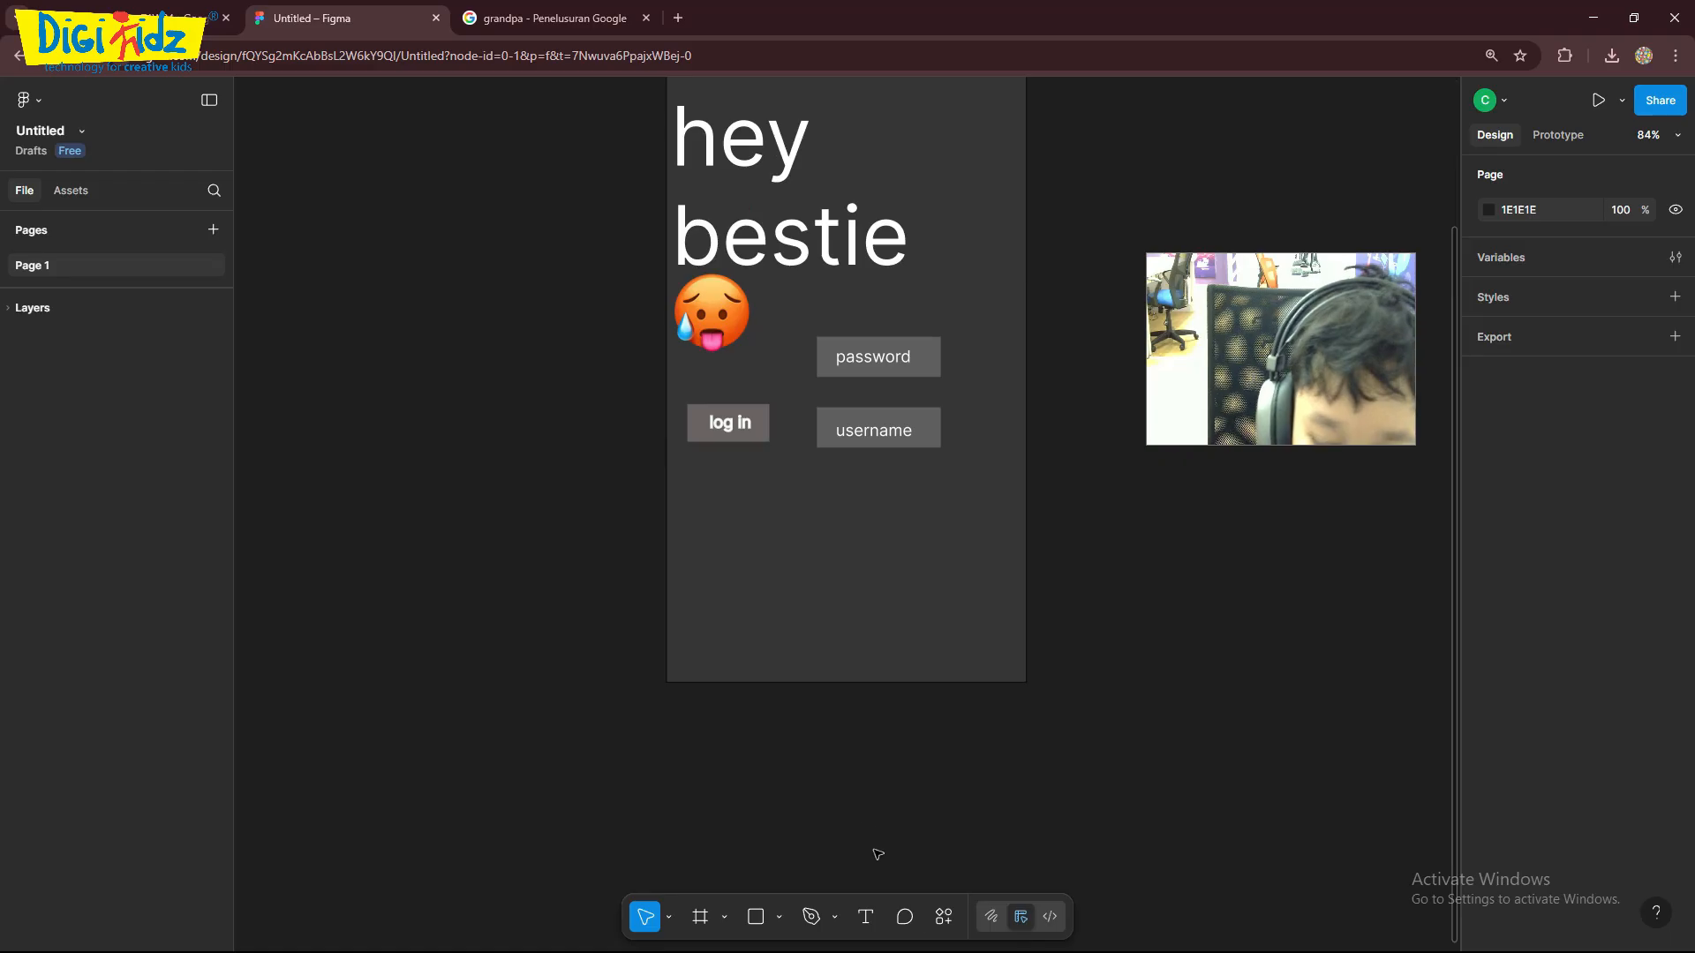
click(944, 918)
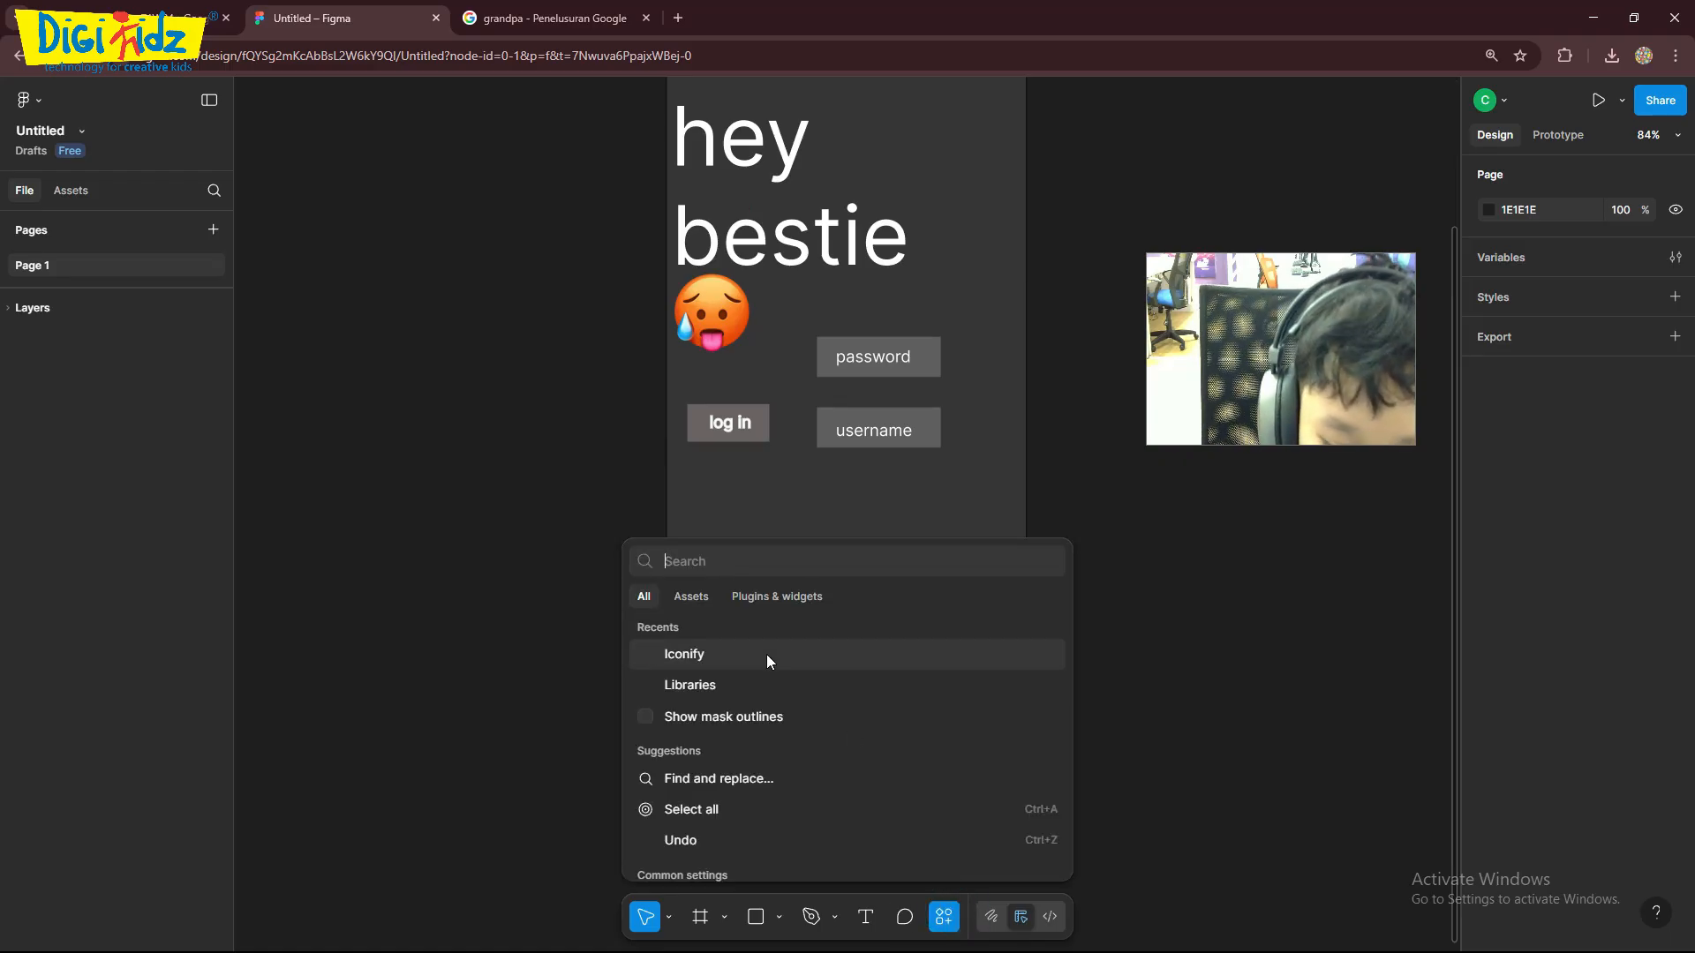
click(738, 653)
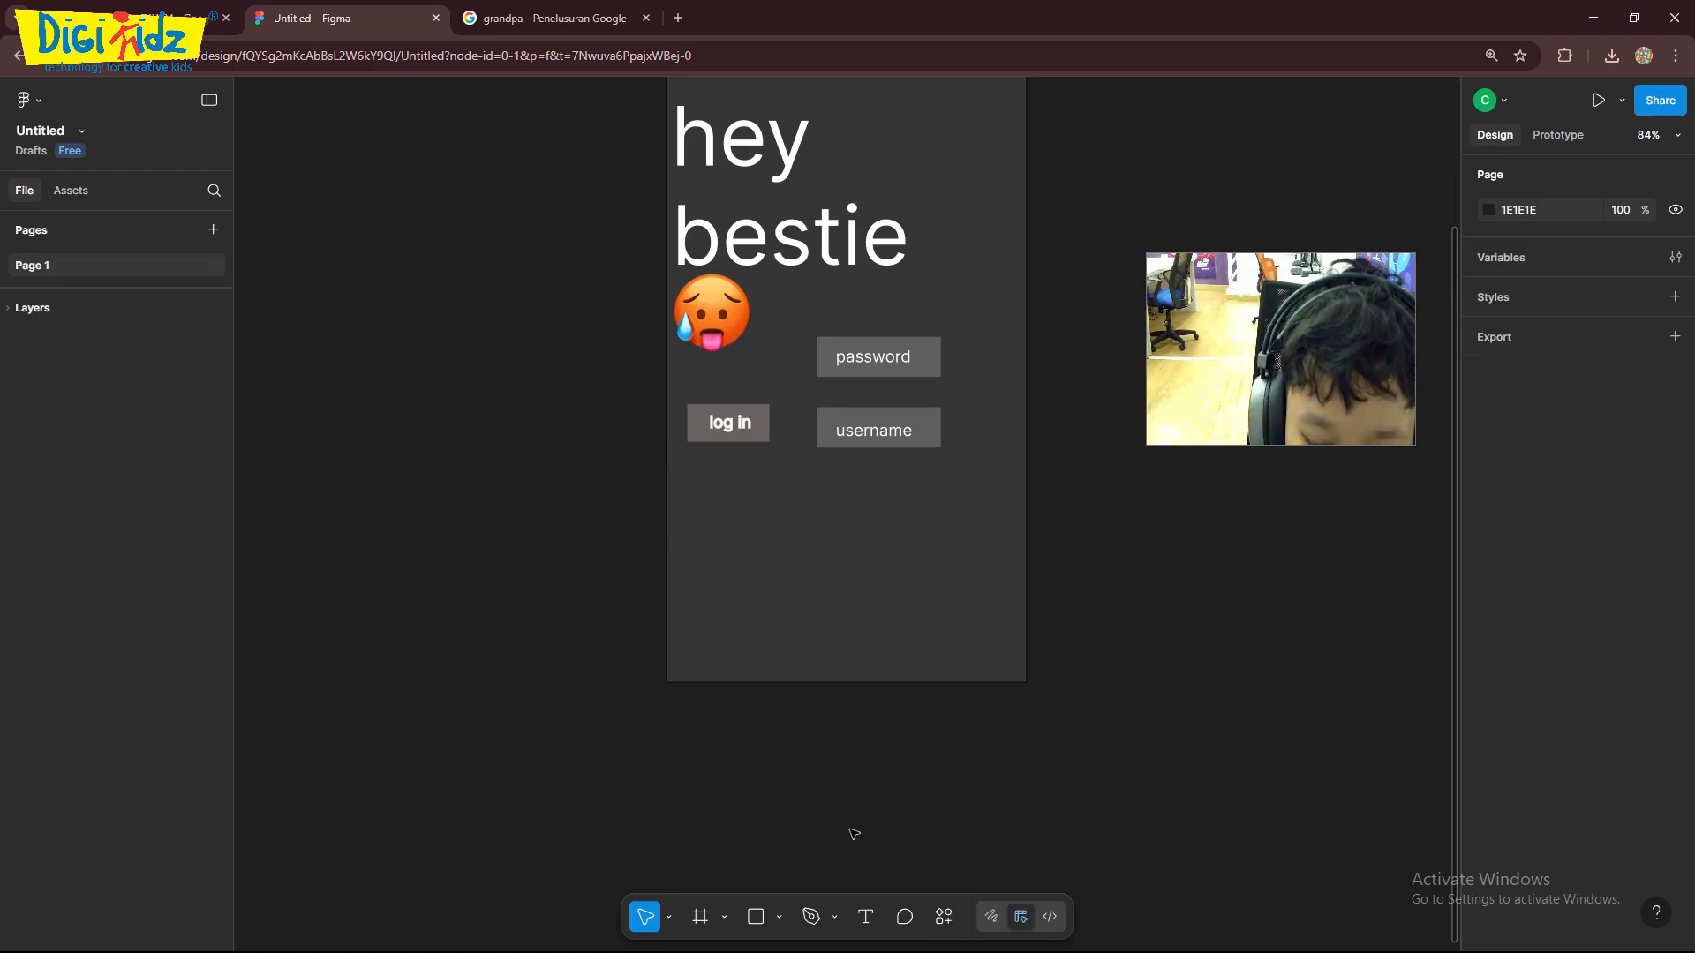
click(944, 916)
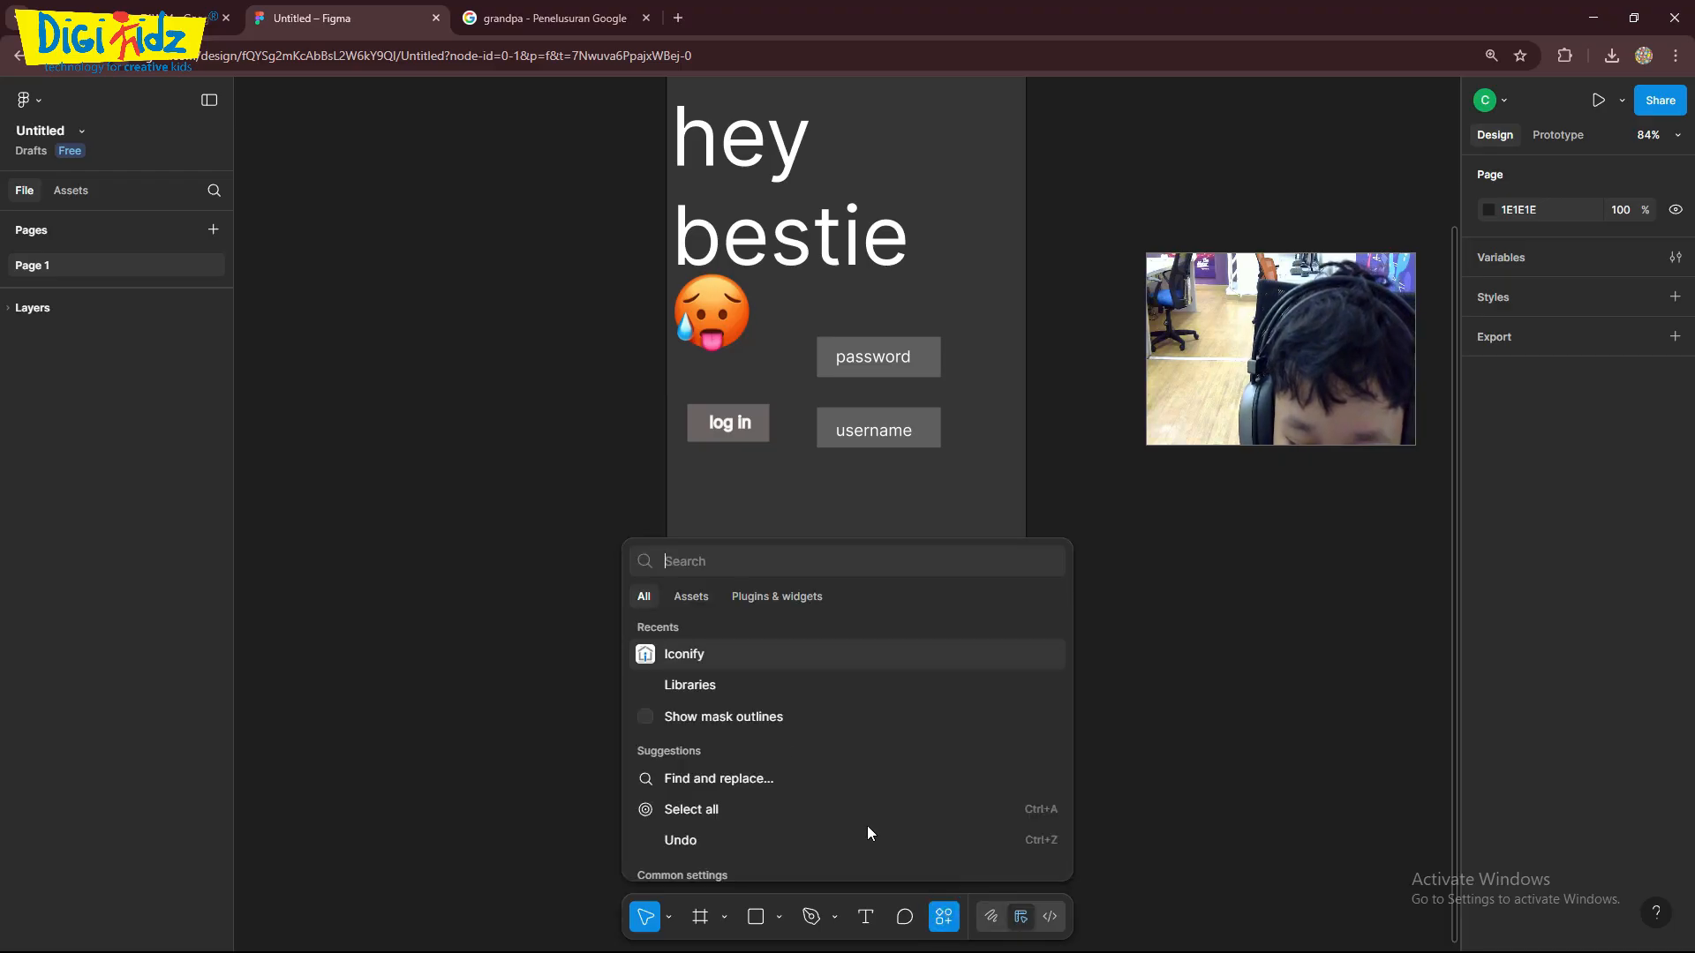
click(723, 654)
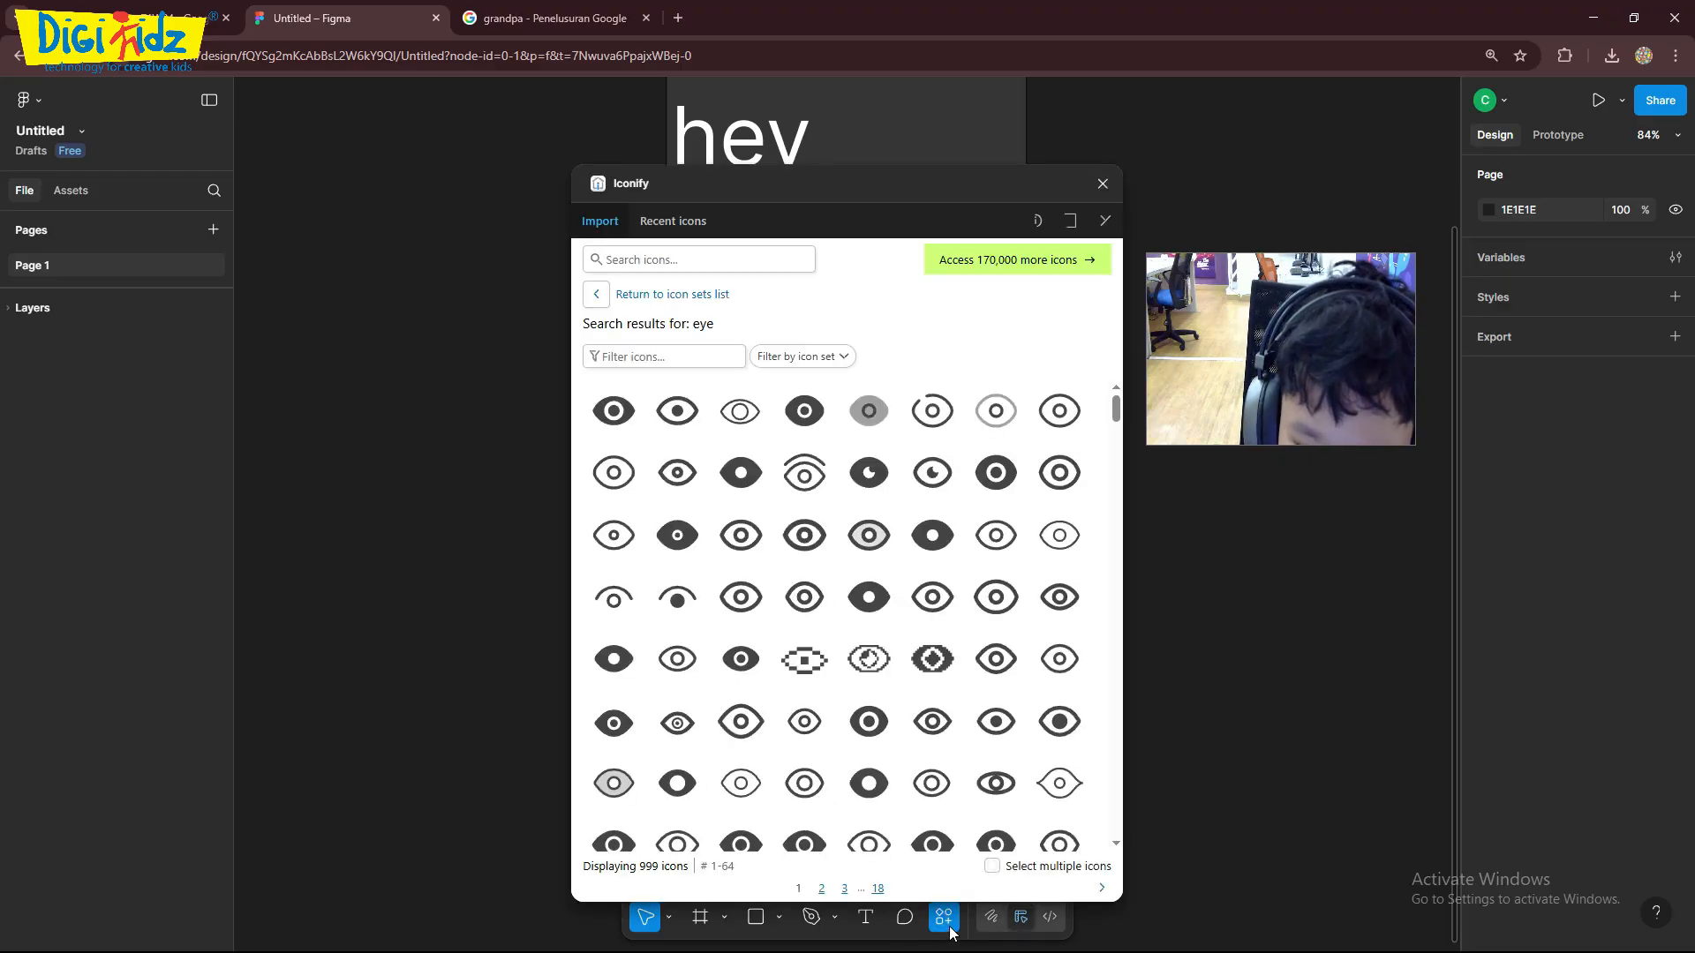
click(708, 259)
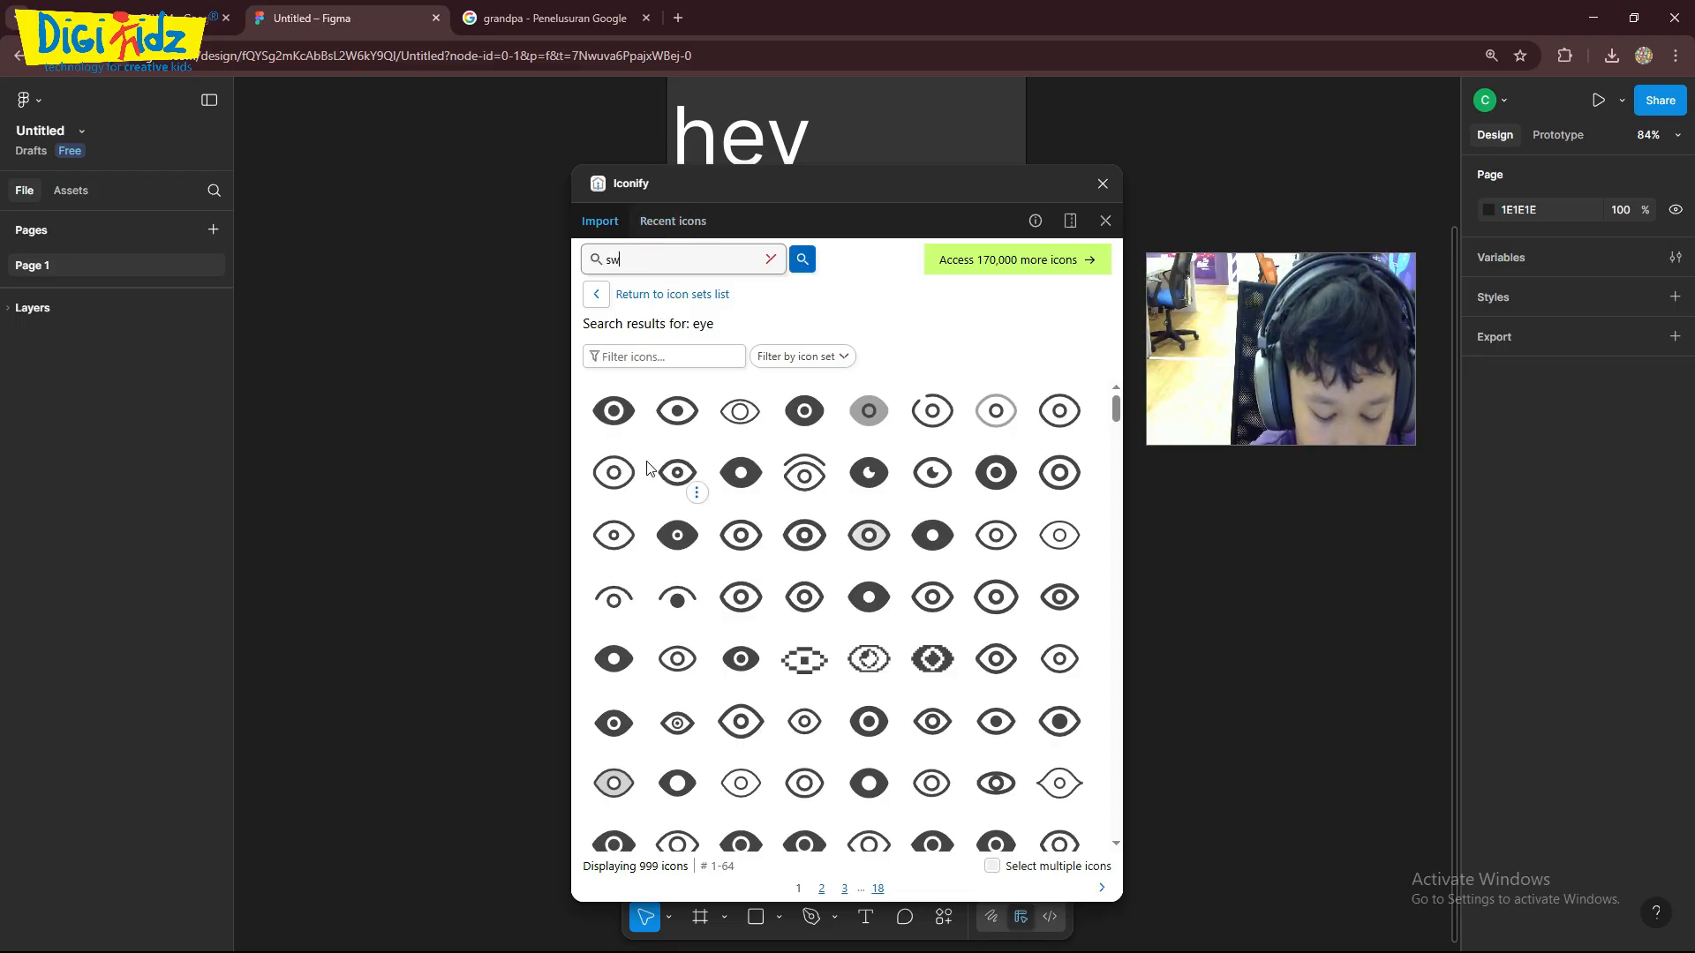
text(sweaty)
key(Return)
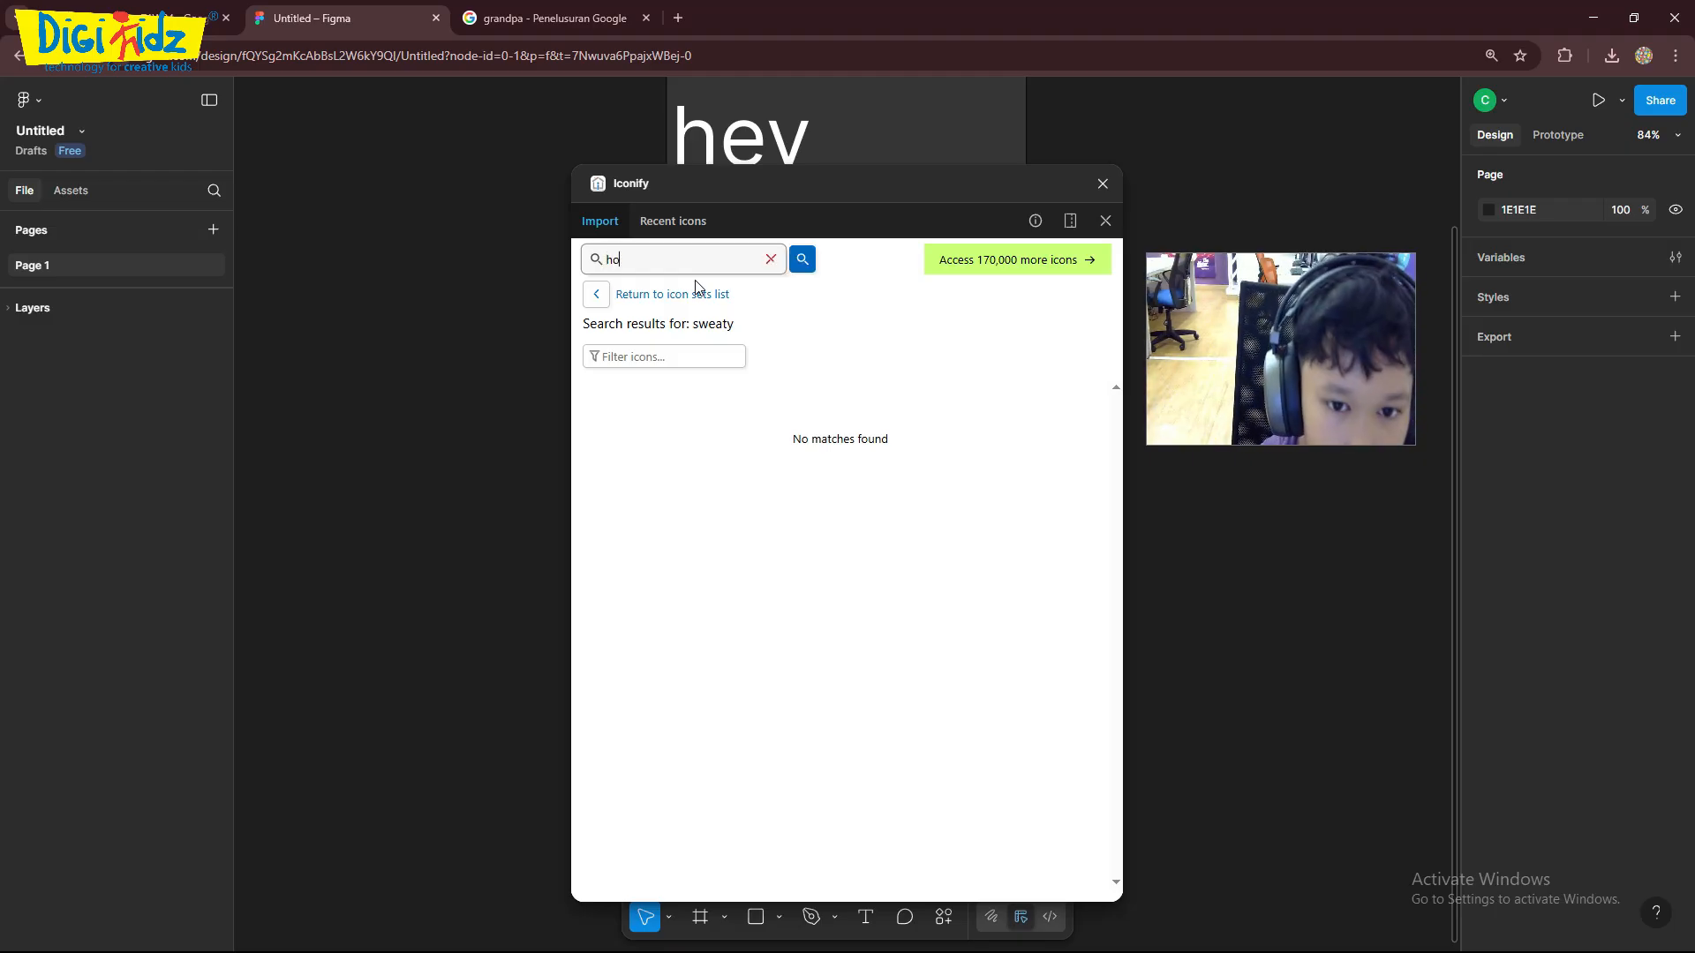
- Search Iconify for "home", select the first solid house icon and close the plugin without importing it
text(e)
key(Return)
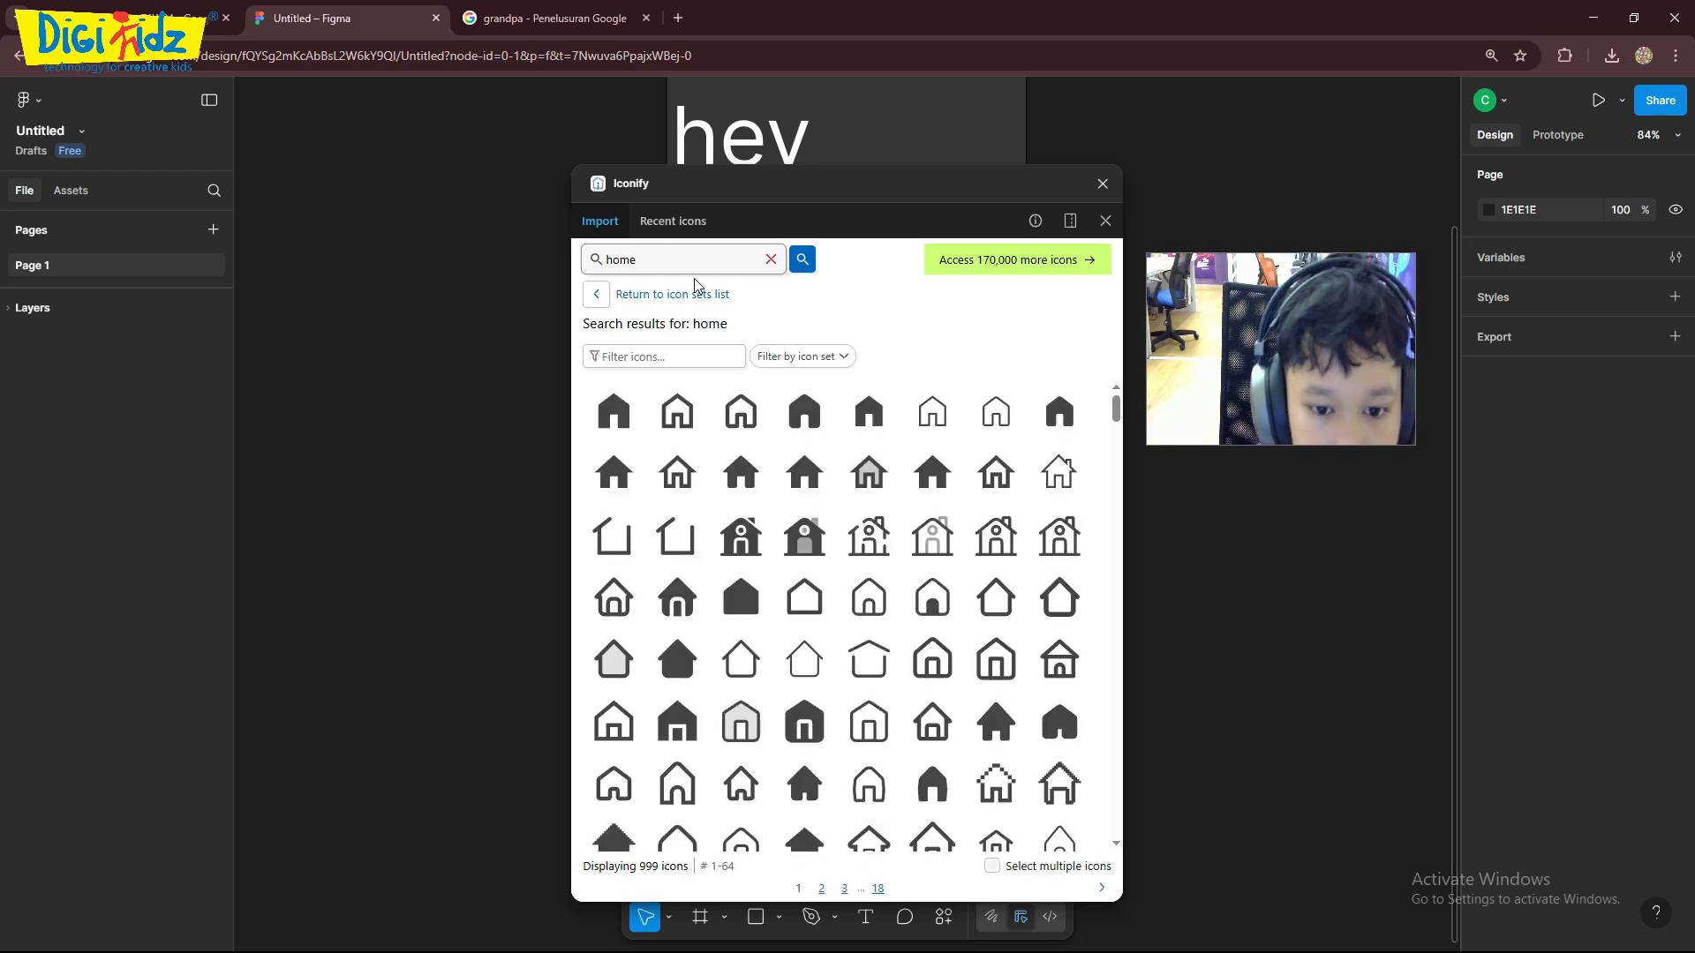
click(614, 411)
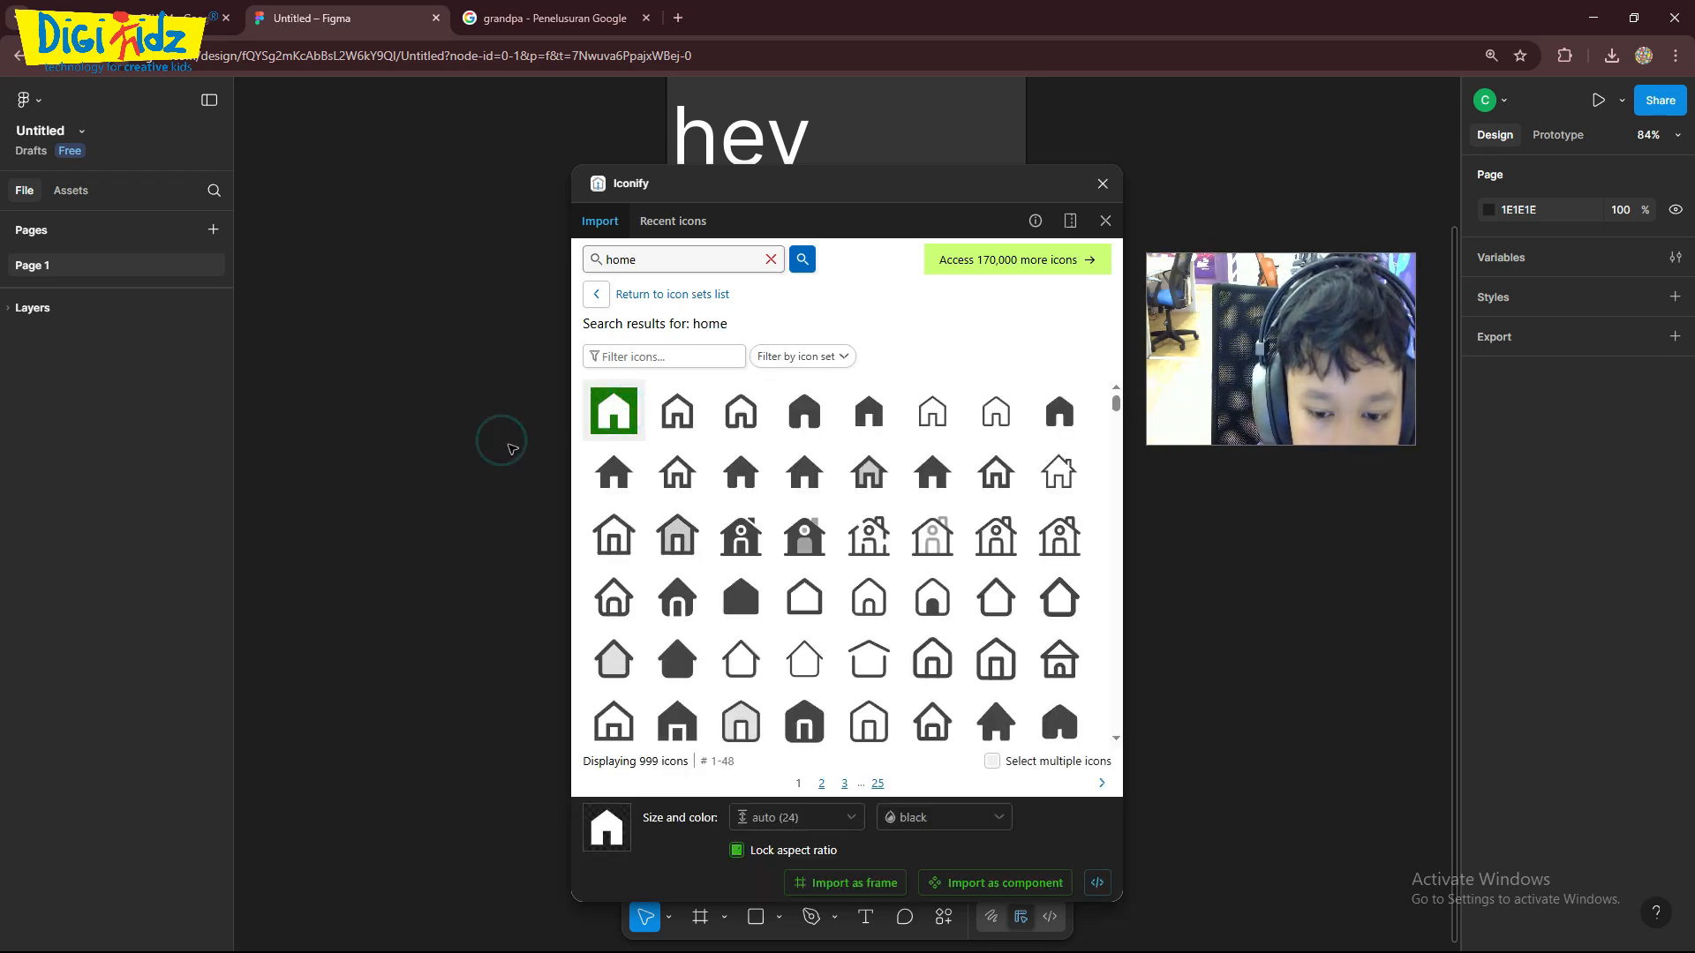
click(1102, 183)
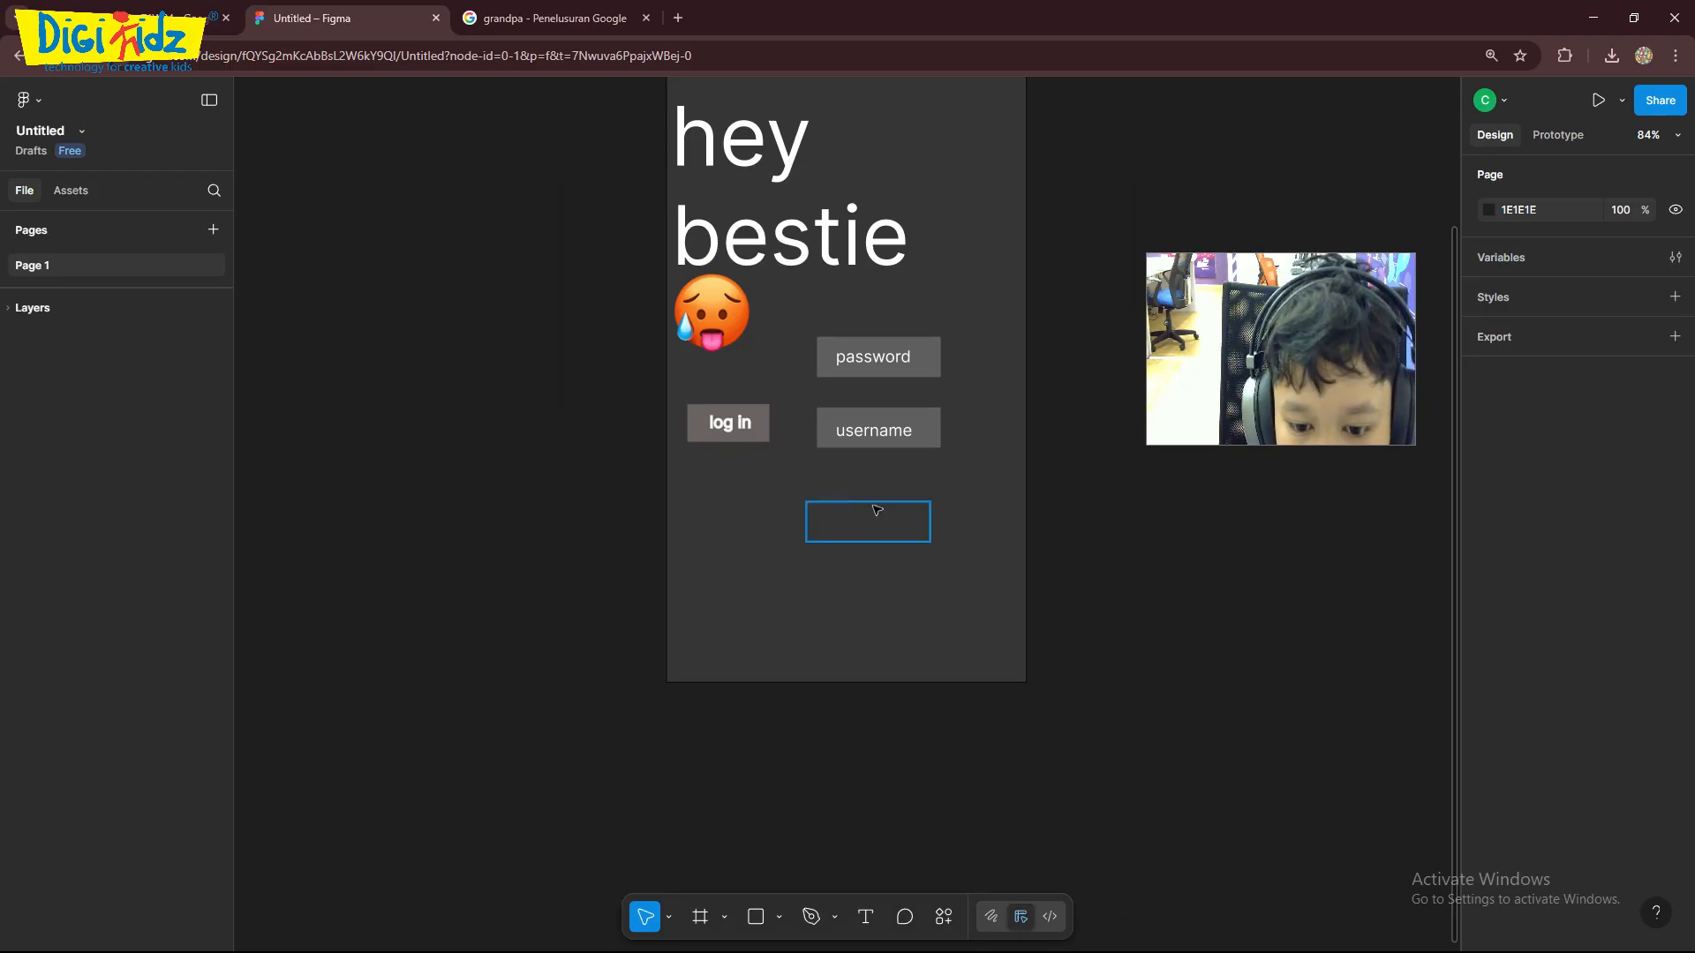
- Look at the file's variables and the settings for creating a new text style, and close the variables window
scroll(909, 351, up, 2)
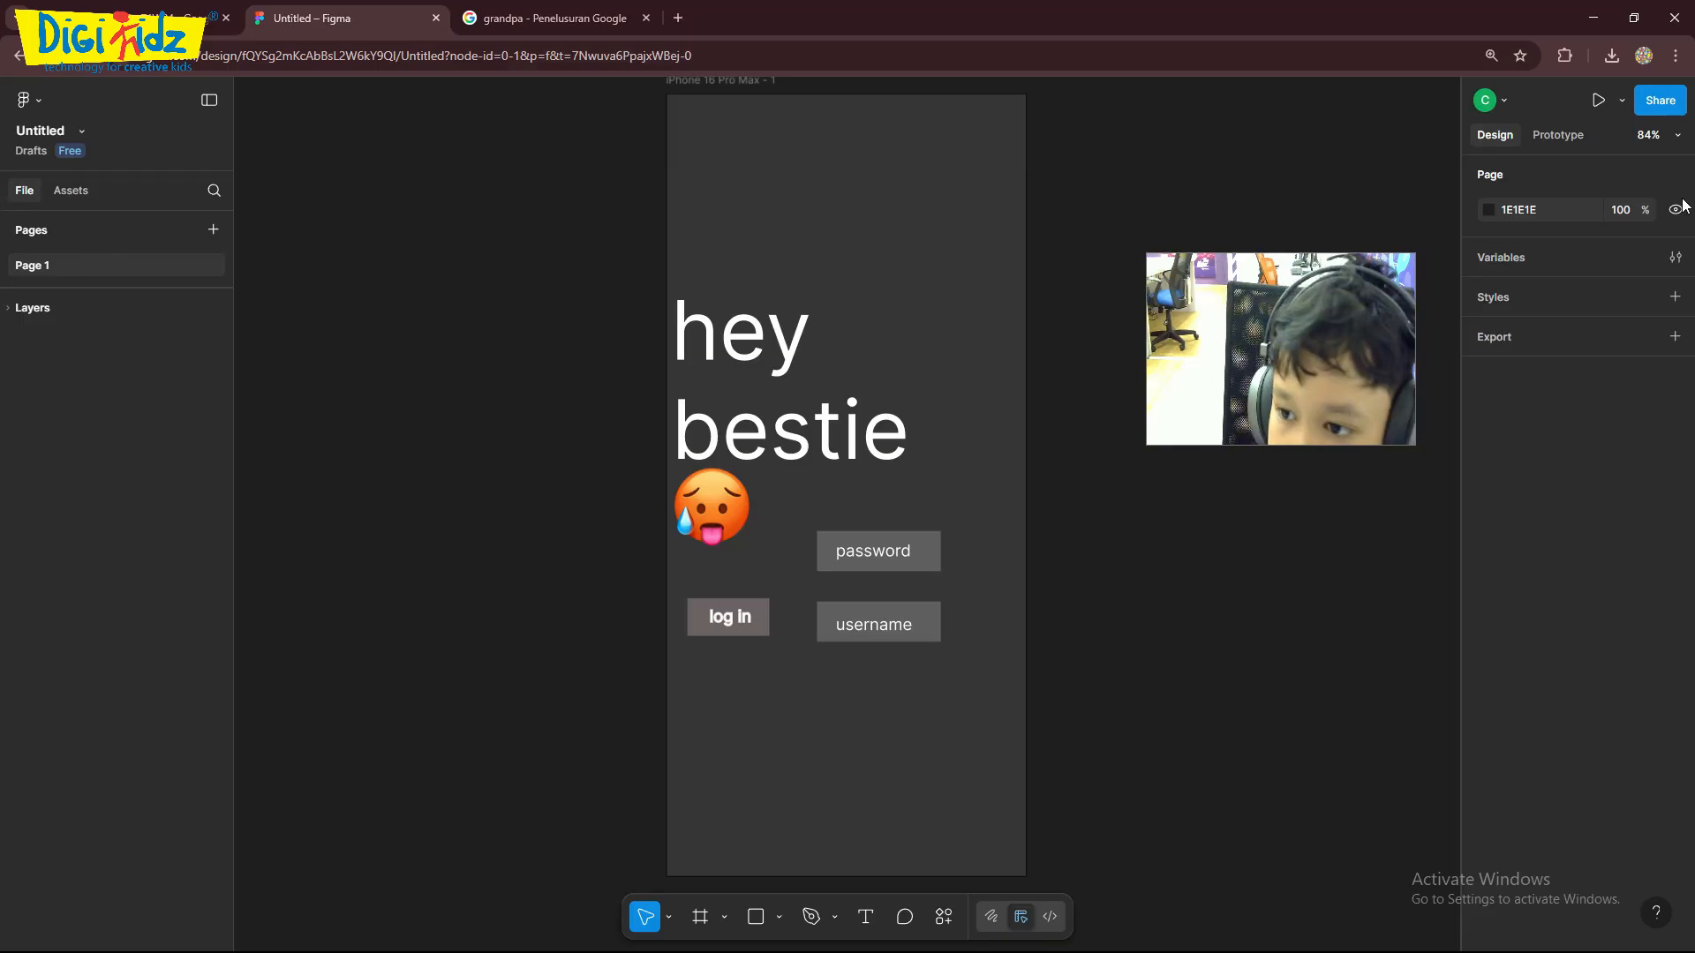
click(1557, 258)
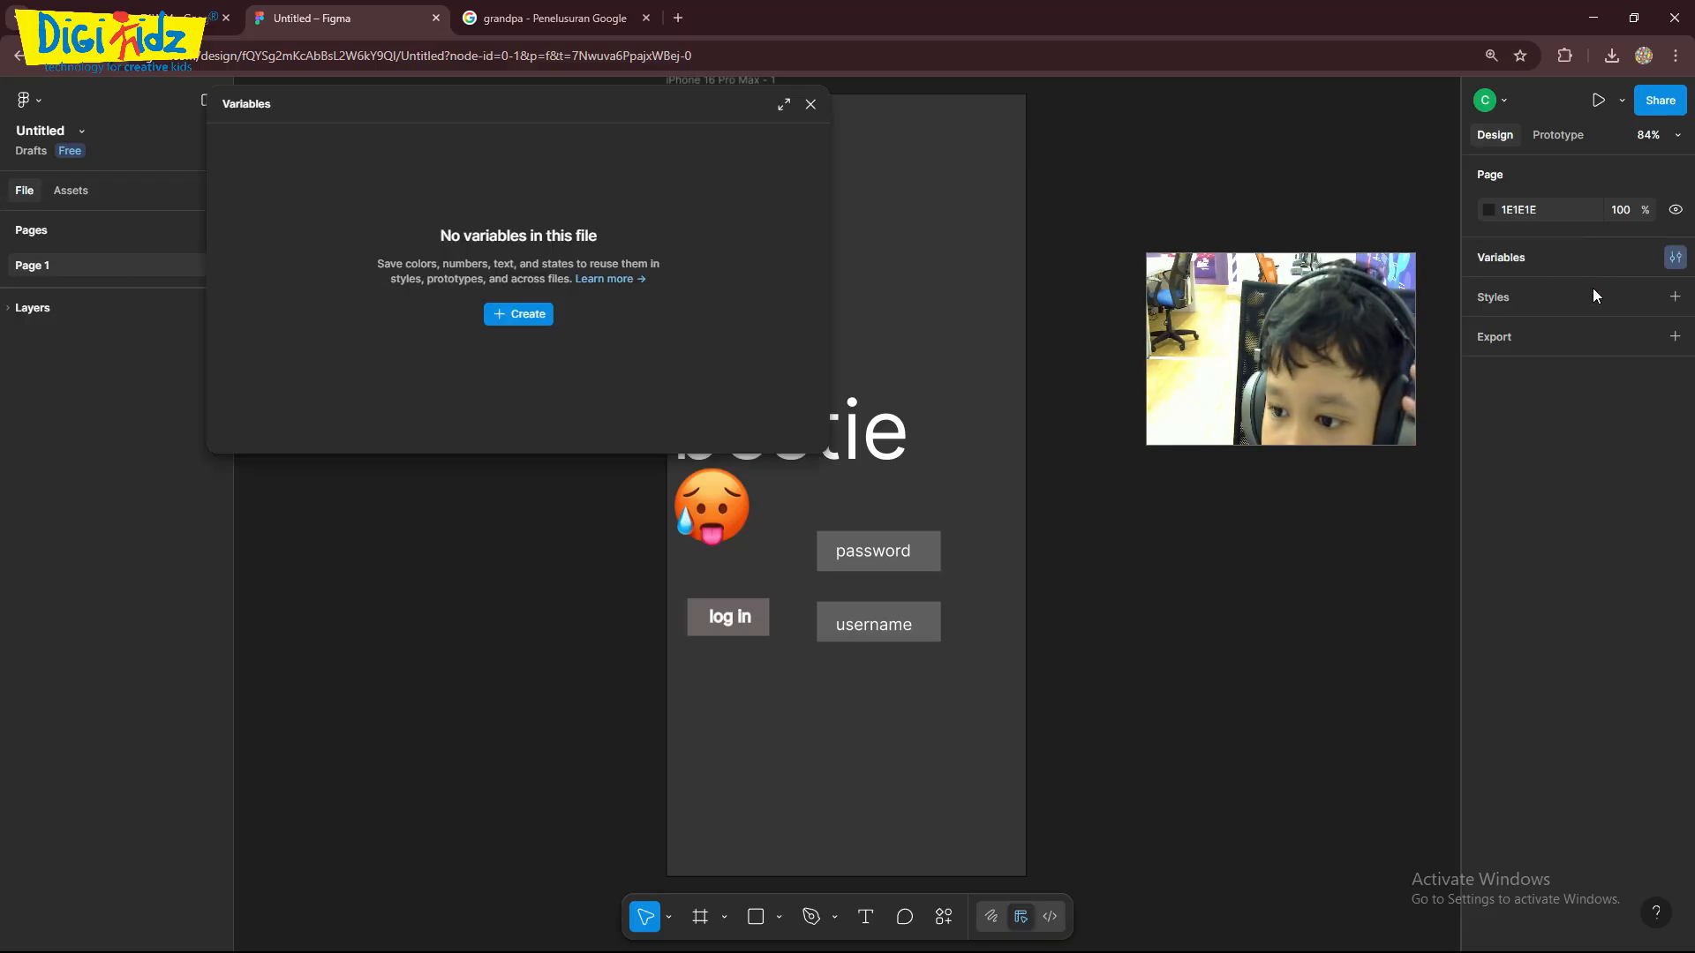
click(1674, 296)
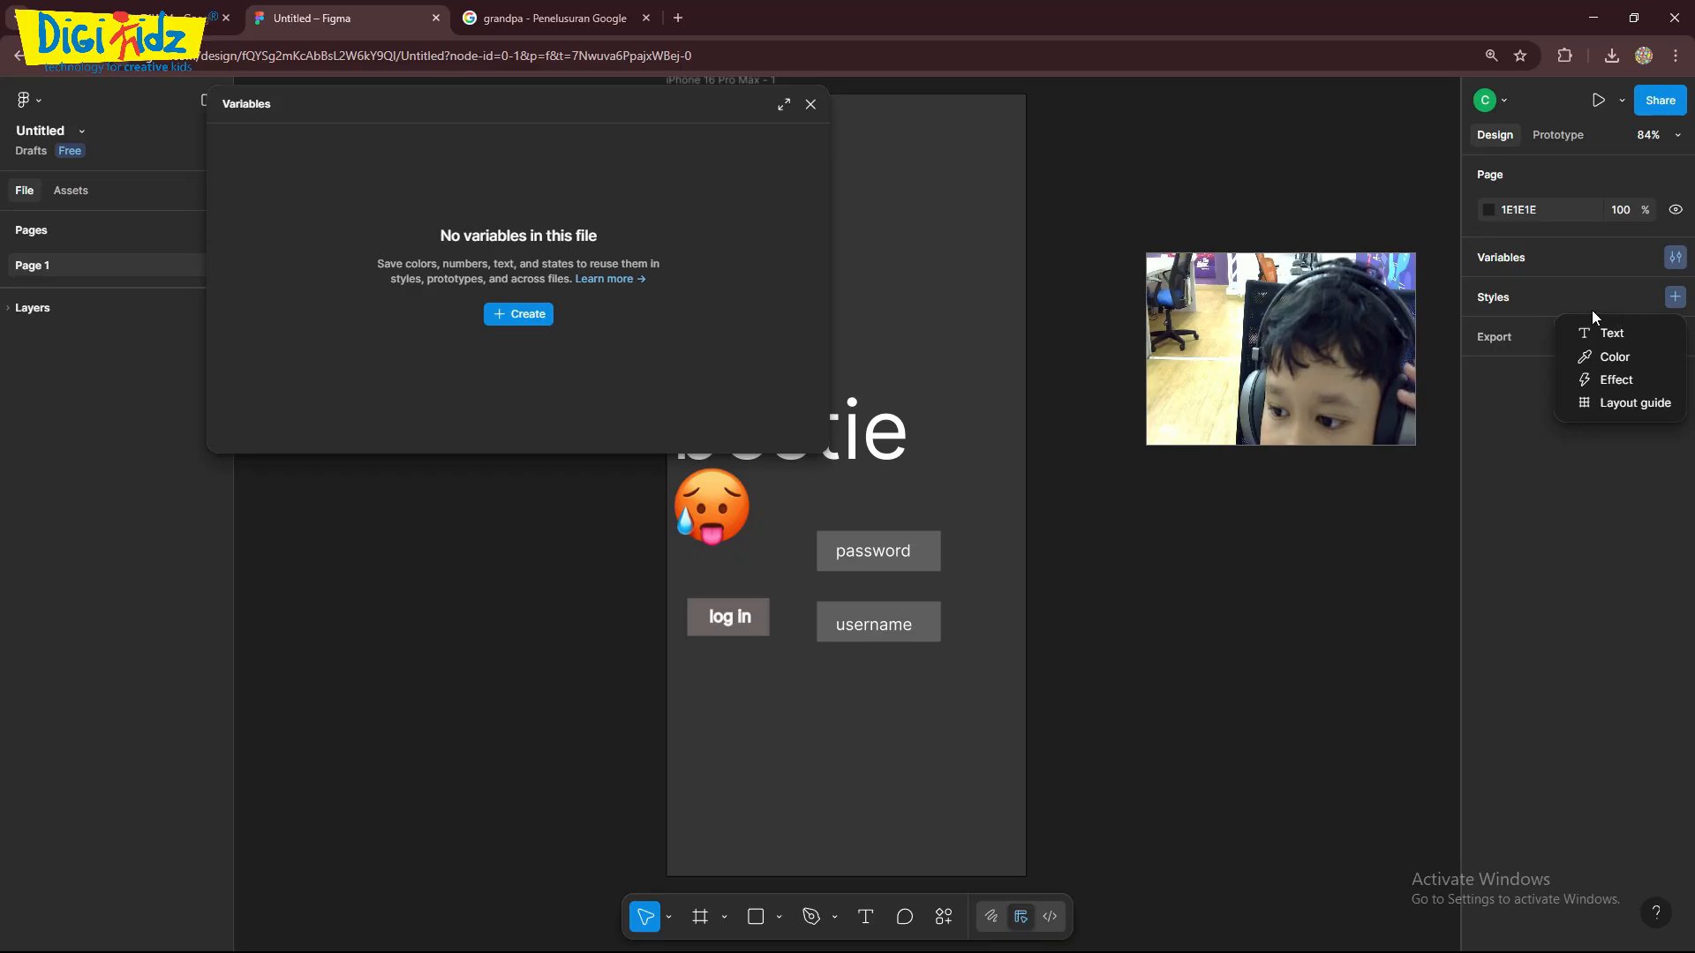
click(1596, 332)
drag(1398, 272, 1309, 110)
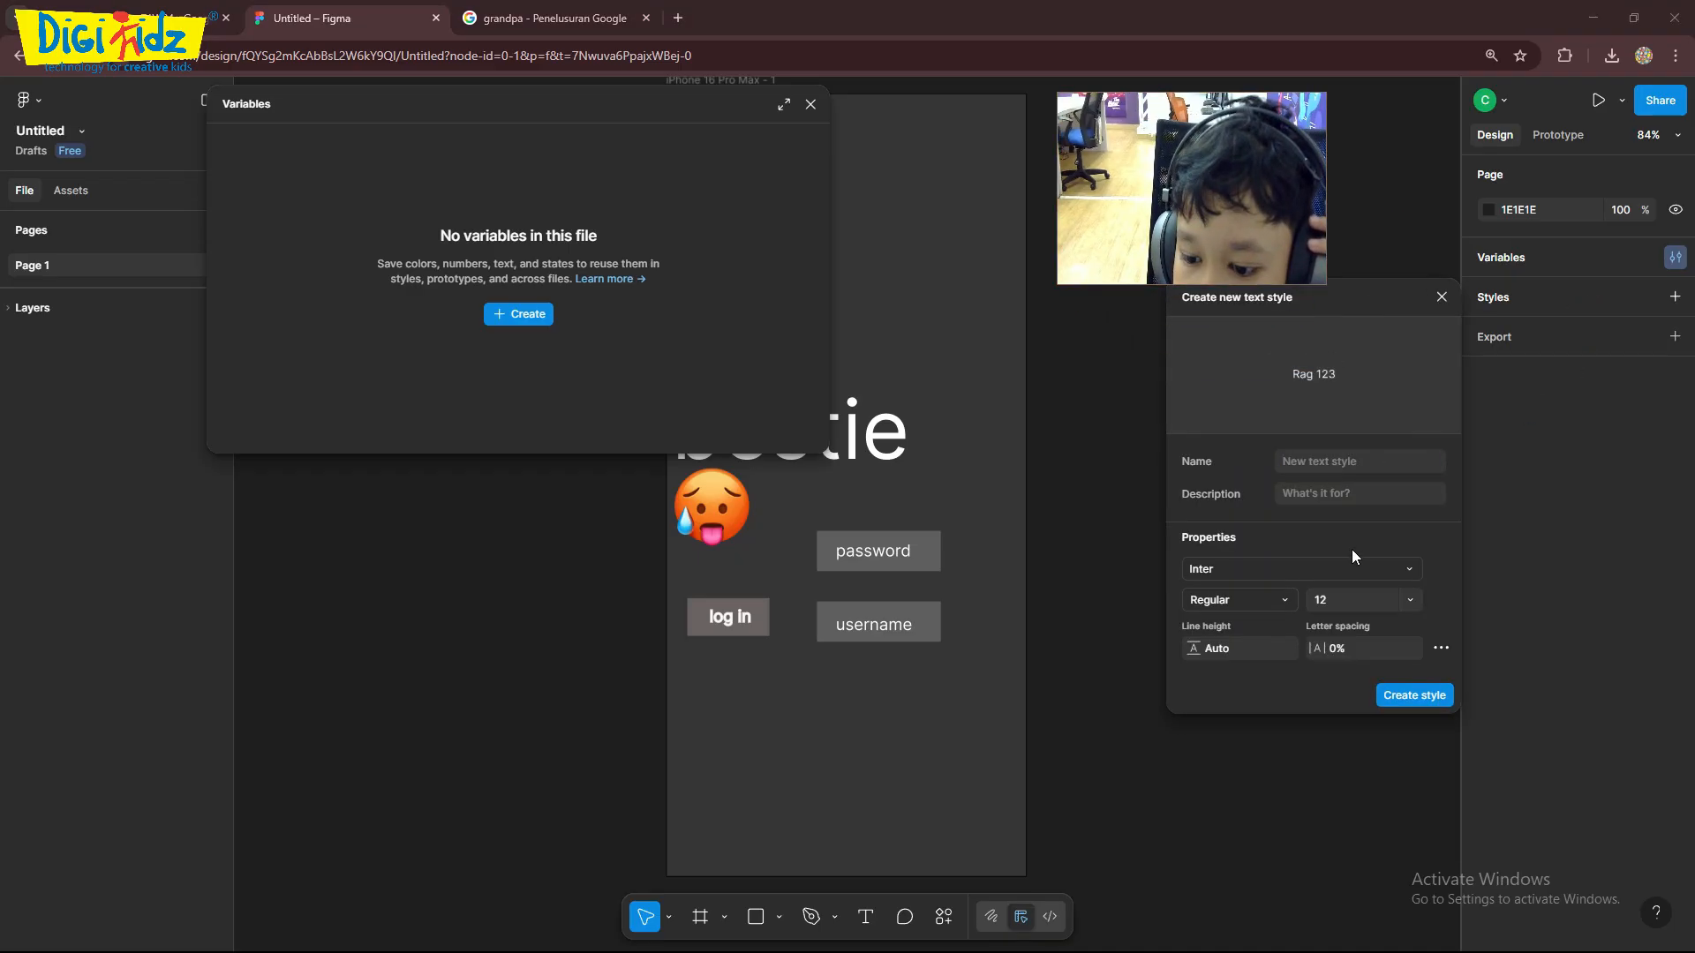
click(810, 104)
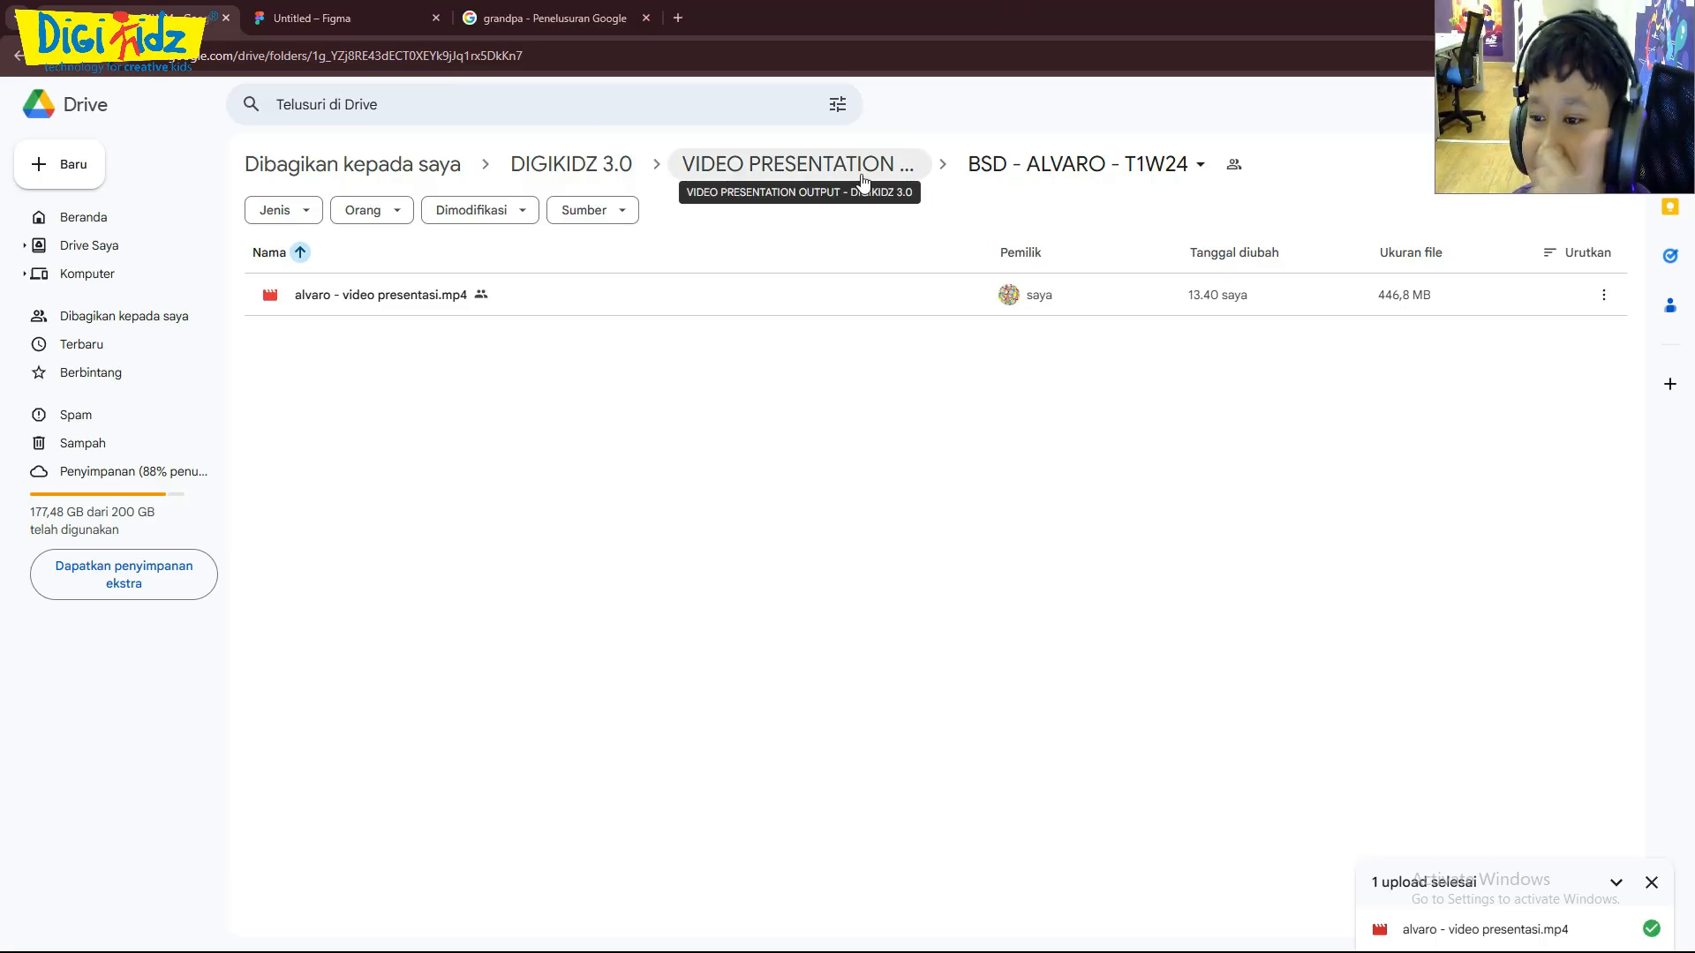
- Switch from Google Drive back to the login screen design in Figma
click(296, 32)
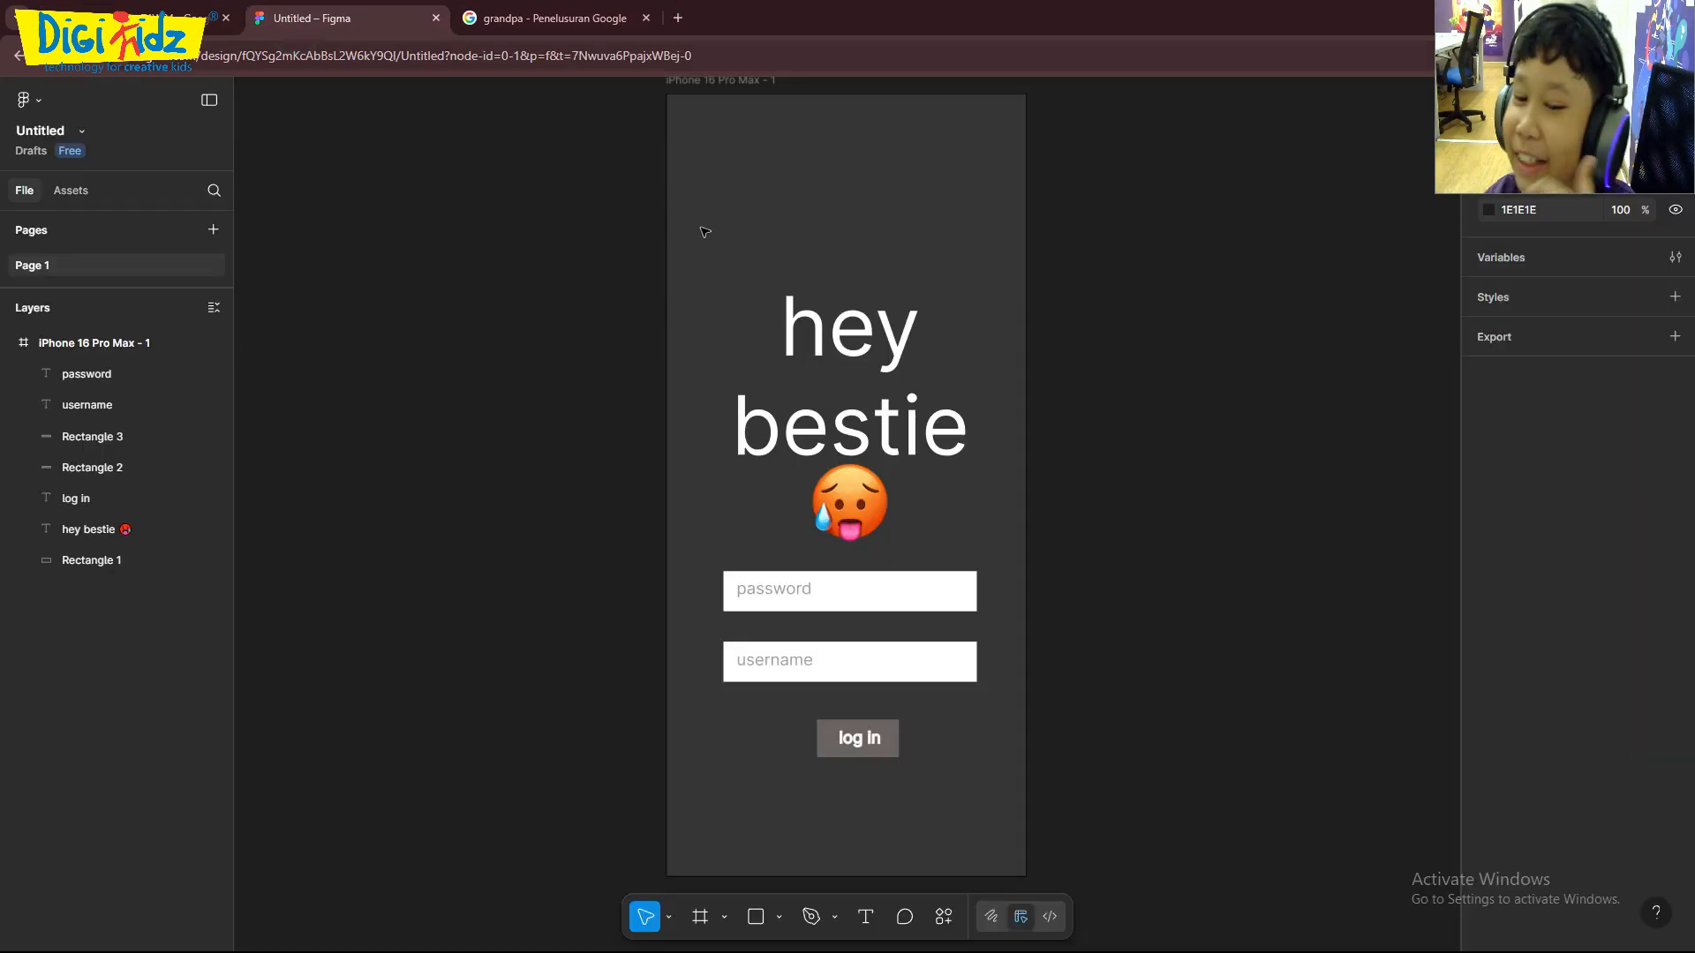